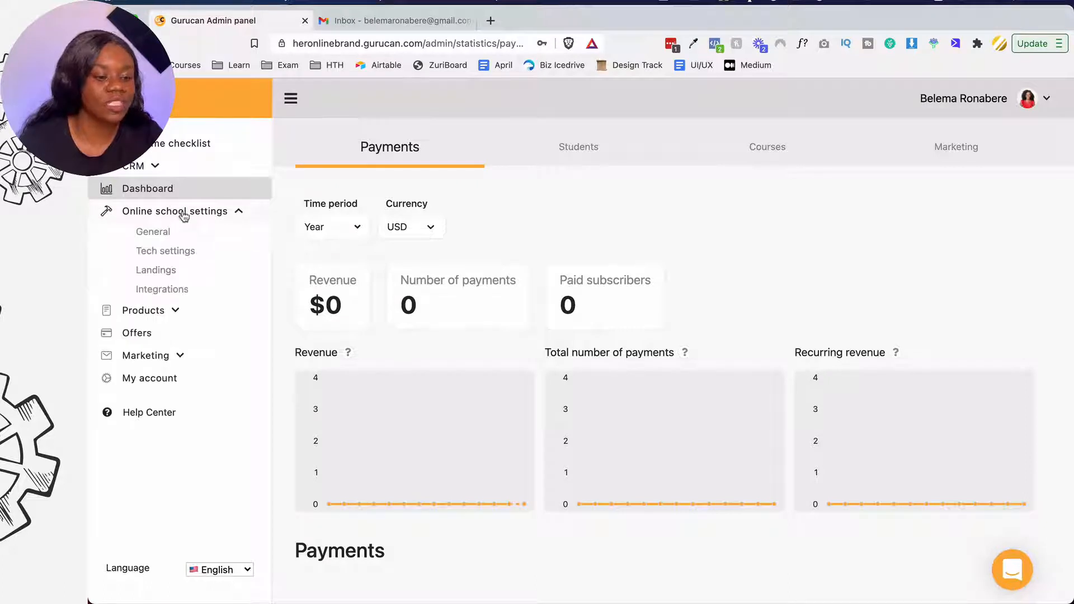
- Open the Courses list under Products and start a new course
{"action": "left_click", "coordinate": [158, 193]}
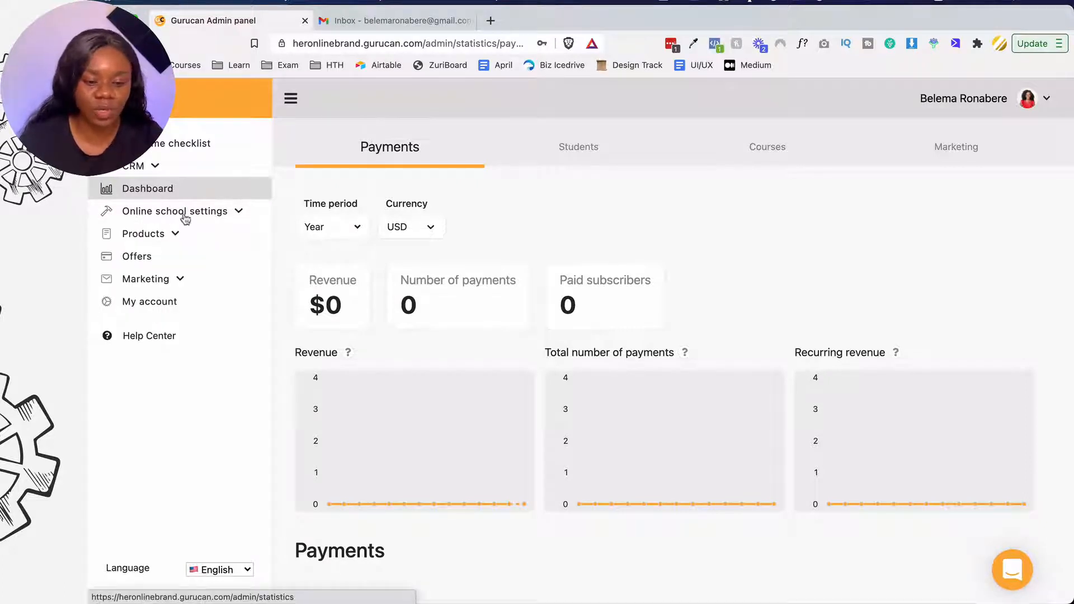
{"action": "left_click", "coordinate": [164, 239]}
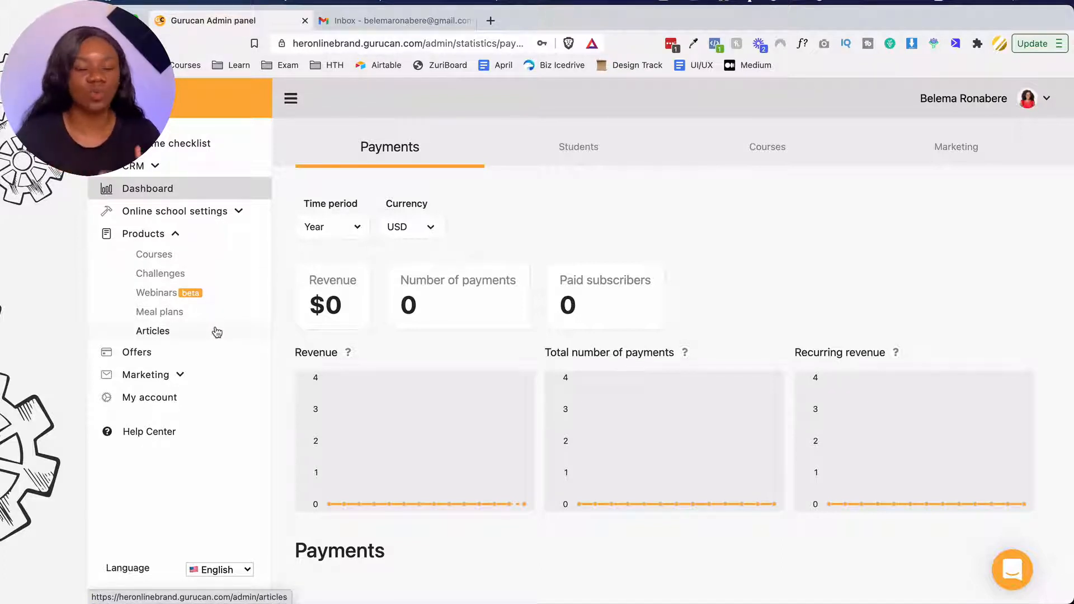
{"action": "left_click", "coordinate": [198, 258]}
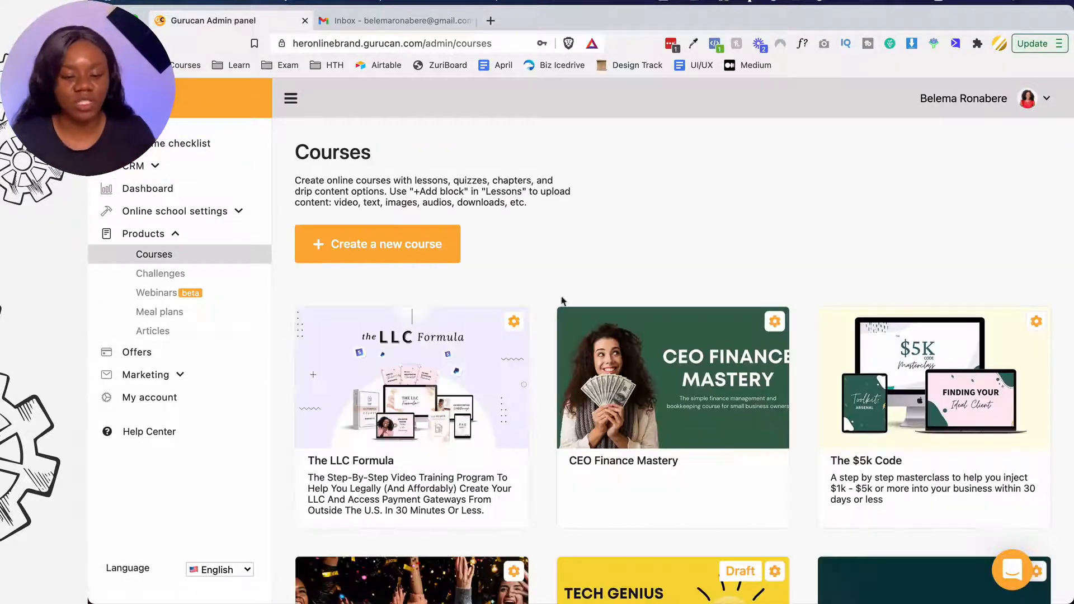
{"action": "scroll", "coordinate": [615, 302], "scroll_direction": "down", "scroll_amount": 4}
{"action": "scroll", "coordinate": [615, 305], "scroll_direction": "up", "scroll_amount": 4}
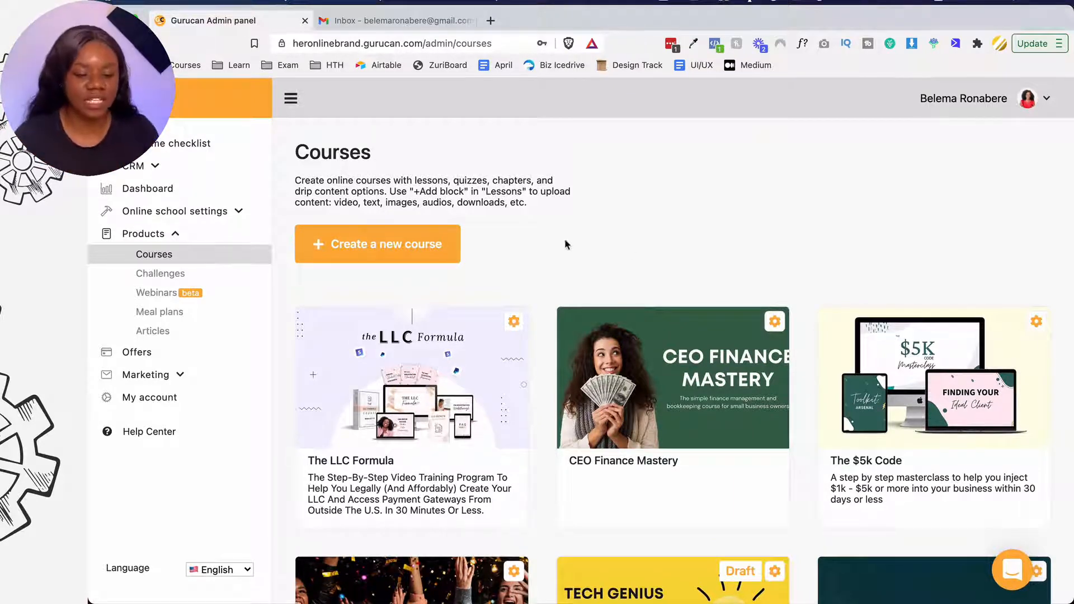
{"action": "left_click", "coordinate": [451, 243]}
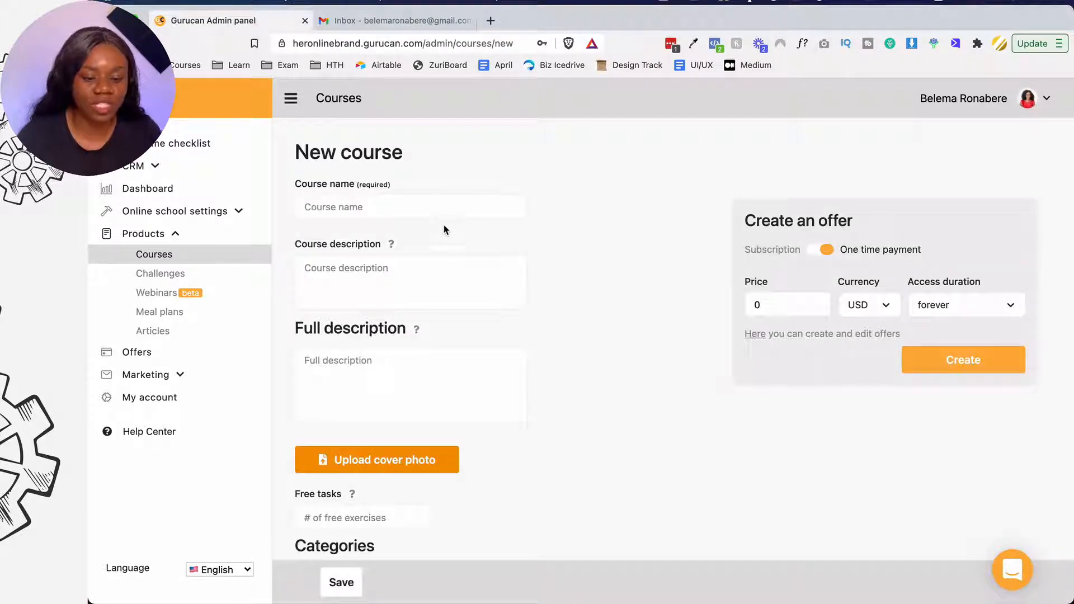
- Name the course 'Youtube Course' with the description 'Helping you get your first 100 subs'
{"action": "left_click", "coordinate": [437, 203]}
{"action": "type", "text": "Yout"}
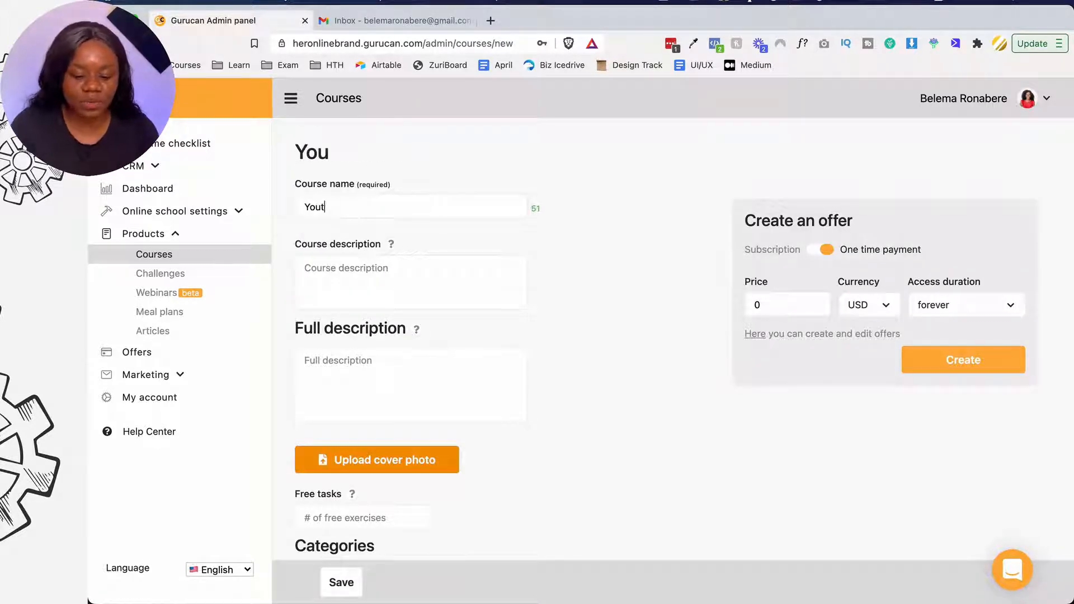
{"action": "type", "text": "ube Course"}
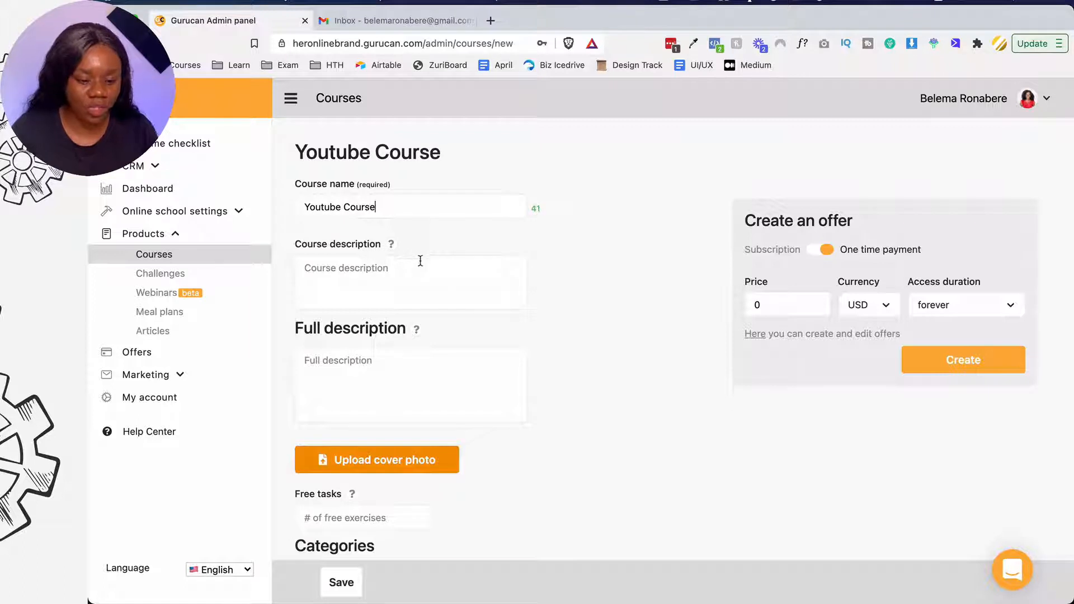
{"action": "left_click", "coordinate": [407, 286]}
{"action": "type", "text": "Heloi"}
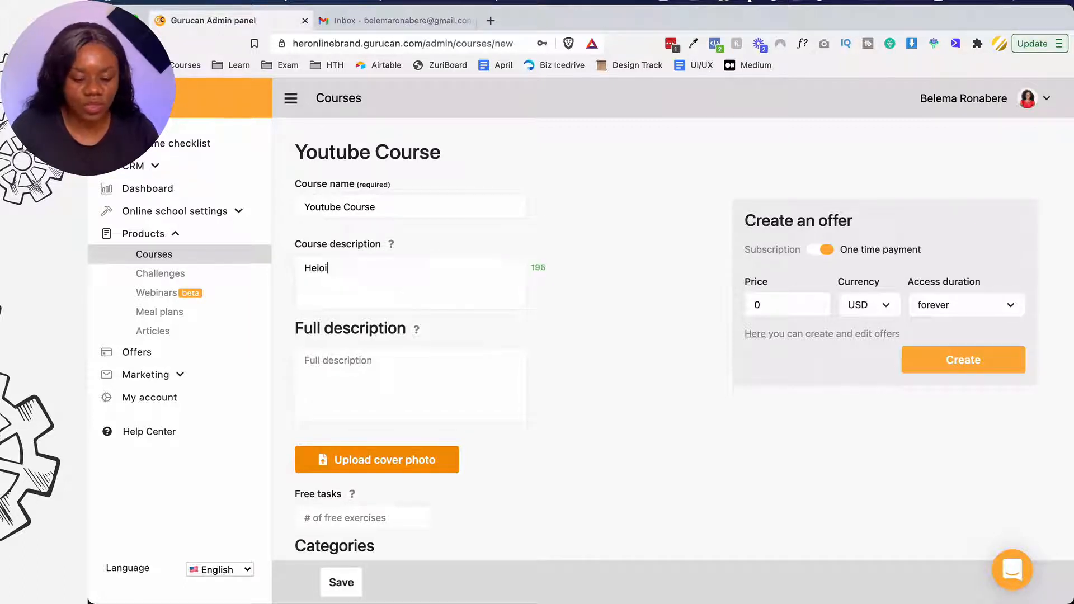
{"action": "type", "text": "ng s"}
{"action": "key", "text": "super+a"}
{"action": "type", "text": "Helping"}
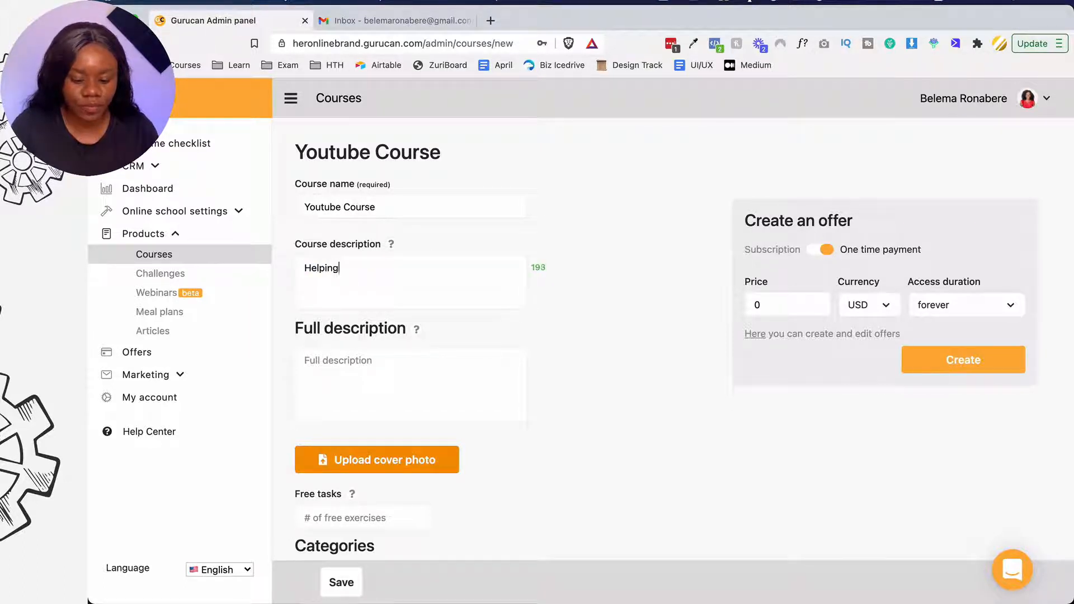
{"action": "type", "text": " you get your fi"}
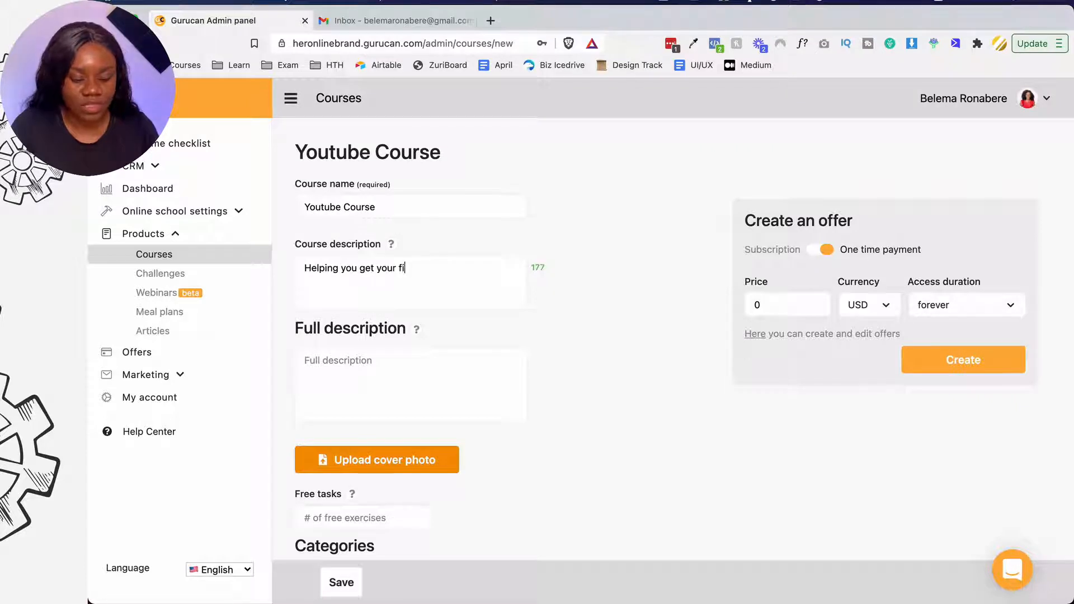
{"action": "type", "text": "rst 100 subscribers"}
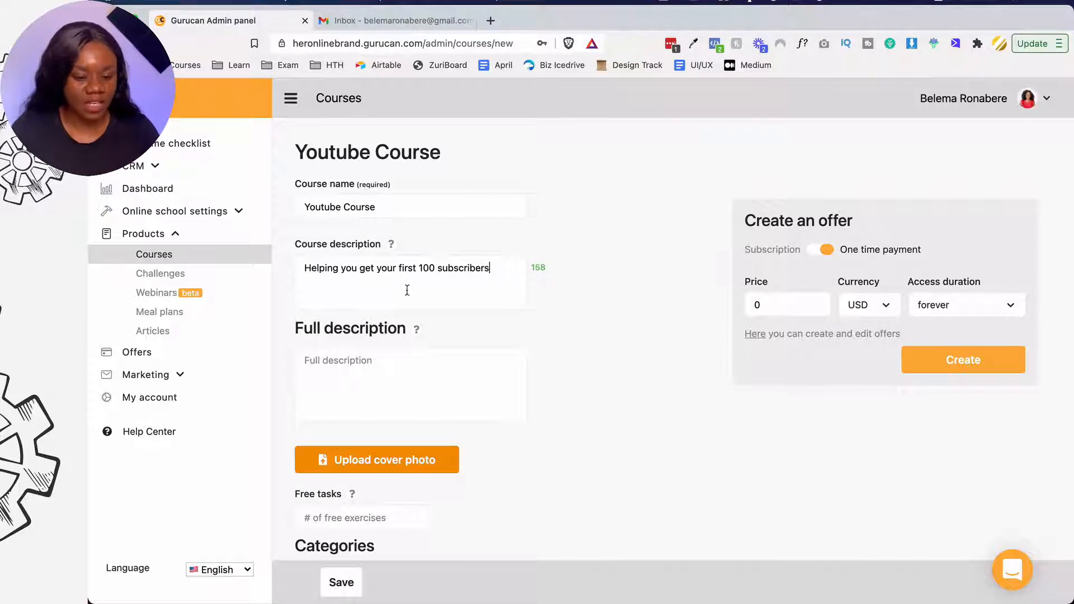
- Copy the short description into the full description field
{"action": "key", "text": "super+a"}
{"action": "key", "text": "super+c"}
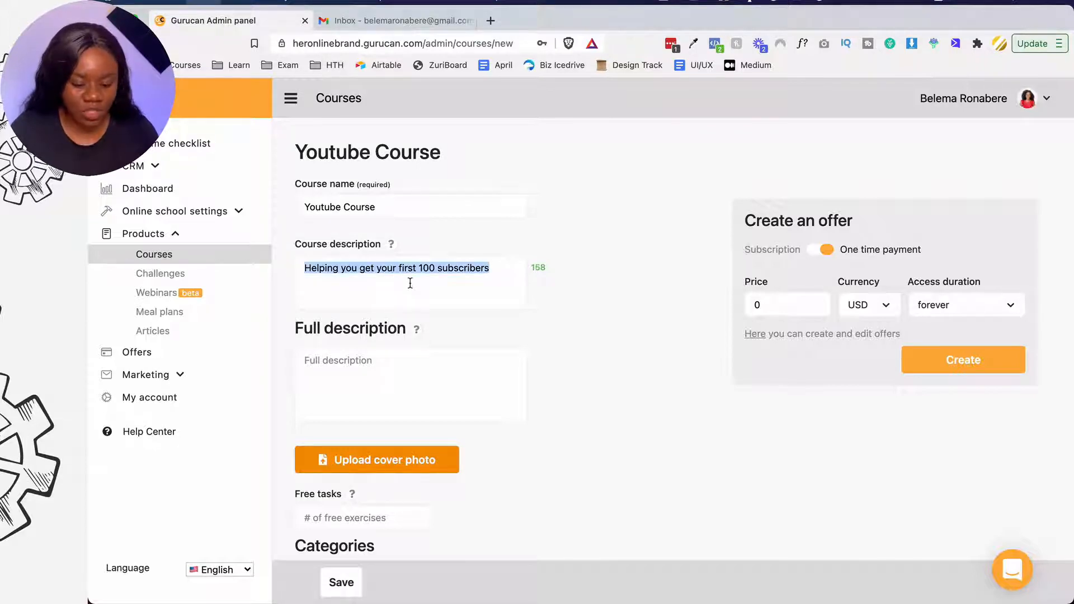
{"action": "left_click", "coordinate": [394, 369]}
{"action": "key", "text": "super+v"}
- Upload YT.png as the course cover photo
{"action": "scroll", "coordinate": [394, 371], "scroll_direction": "down", "scroll_amount": 3}
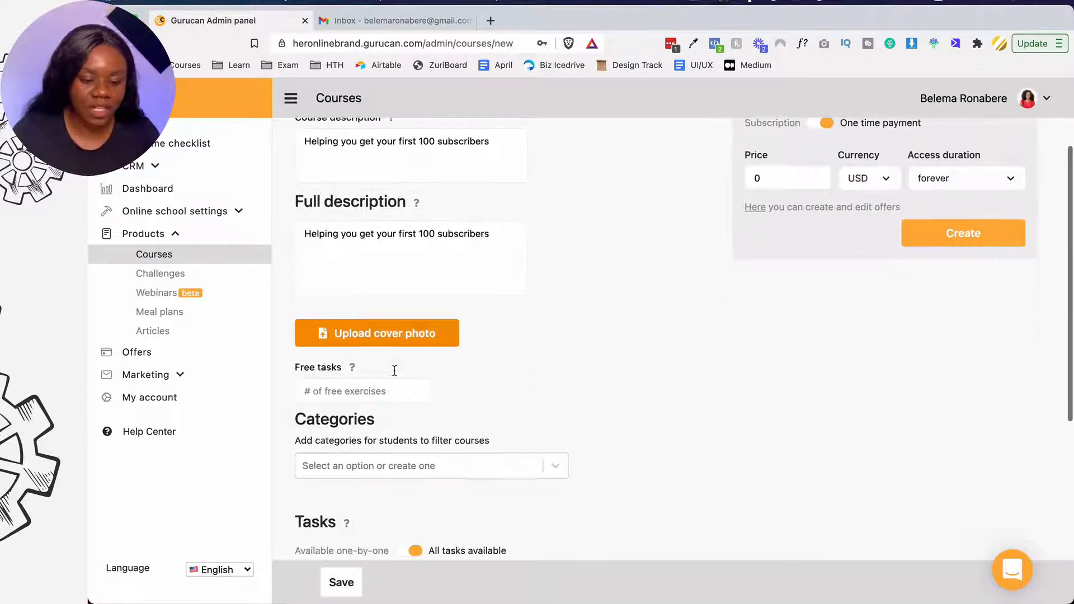
{"action": "left_click", "coordinate": [361, 343]}
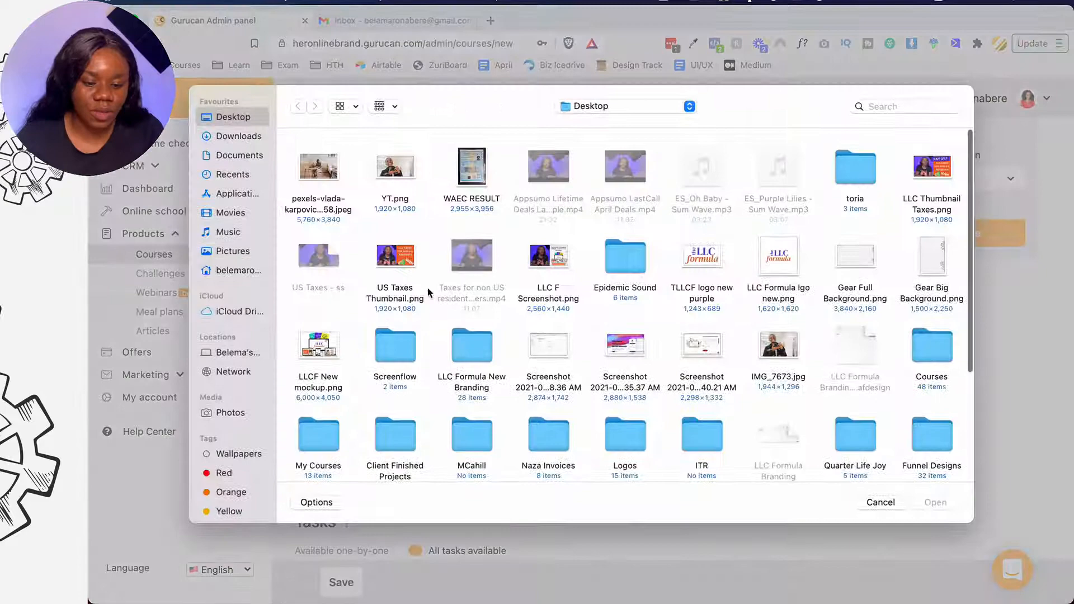
{"action": "left_click", "coordinate": [404, 170]}
{"action": "left_click", "coordinate": [926, 504]}
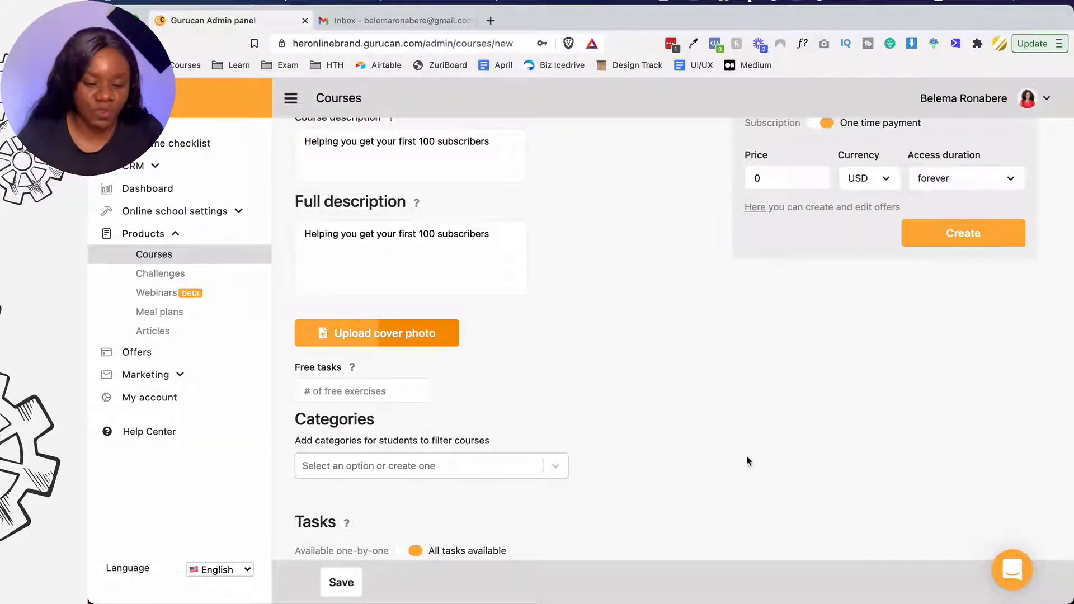
- Change the full description's subscriber goal from 100 to 1000
{"action": "left_click", "coordinate": [434, 237]}
{"action": "type", "text": "0"}
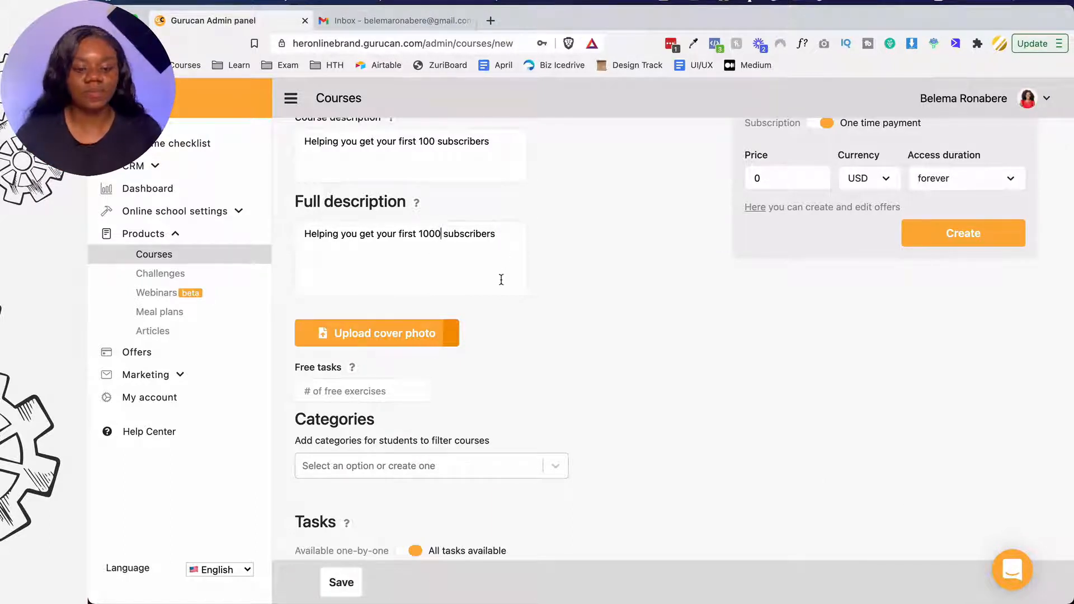
{"action": "scroll", "coordinate": [502, 280], "scroll_direction": "down", "scroll_amount": 2}
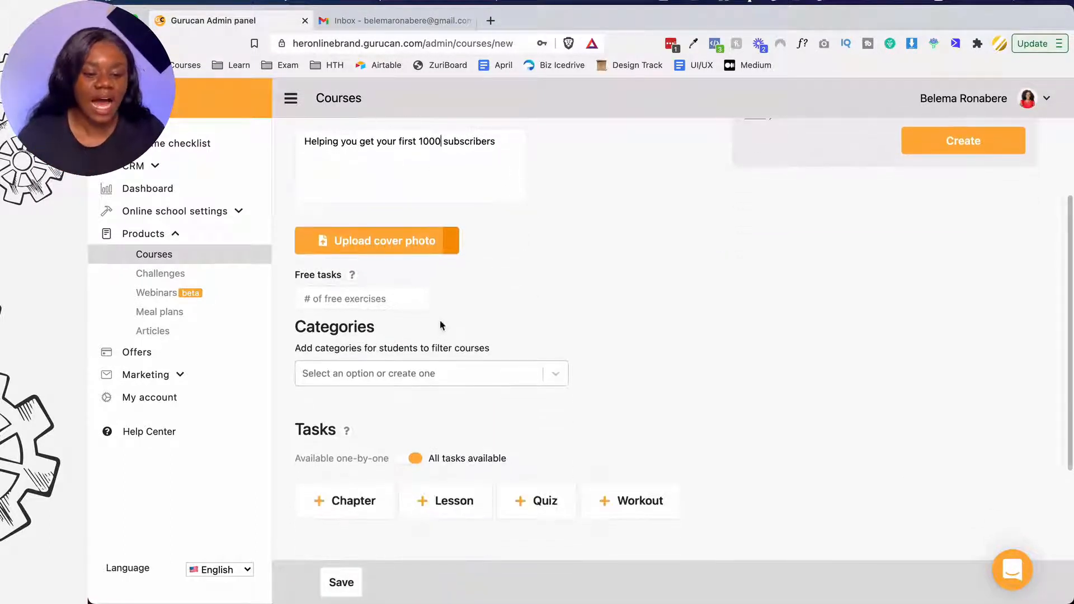
{"action": "scroll", "coordinate": [442, 325], "scroll_direction": "down", "scroll_amount": 1}
{"action": "scroll", "coordinate": [442, 324], "scroll_direction": "up", "scroll_amount": 5}
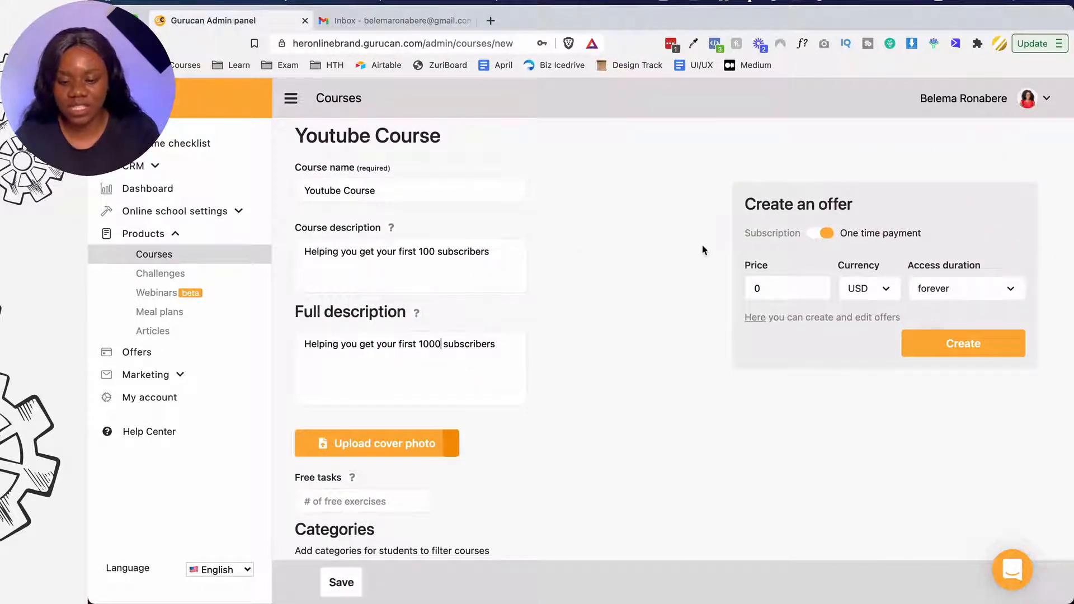
- Create a one-time payment offer at 97 USD and go back to the Courses list
{"action": "left_click", "coordinate": [819, 238]}
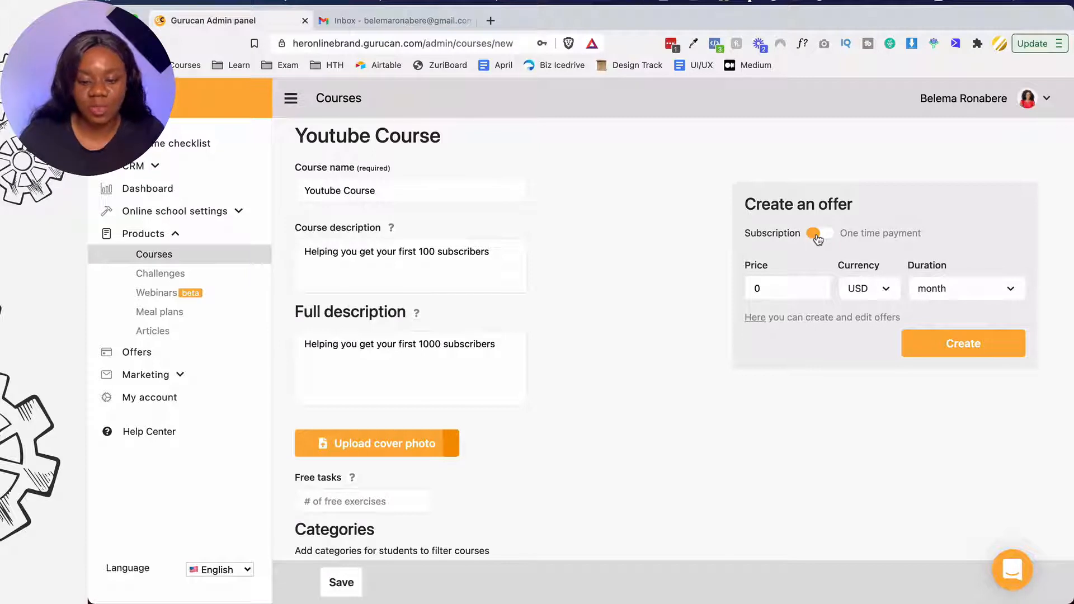
{"action": "left_click", "coordinate": [818, 237]}
{"action": "left_click", "coordinate": [798, 287]}
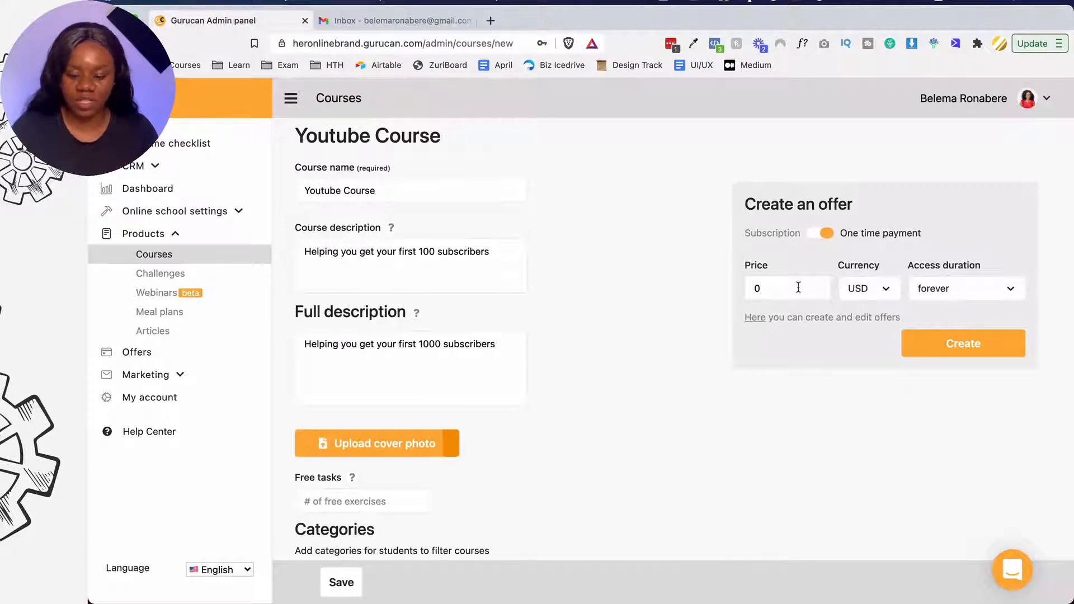
{"action": "key", "text": "BackSpace"}
{"action": "type", "text": "97"}
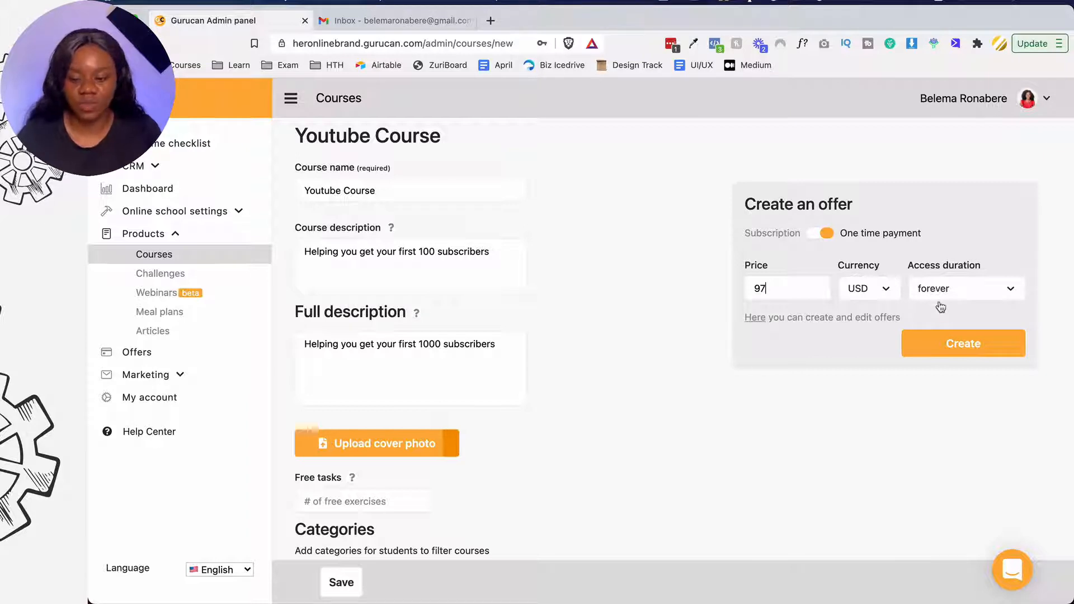
{"action": "left_click", "coordinate": [933, 346]}
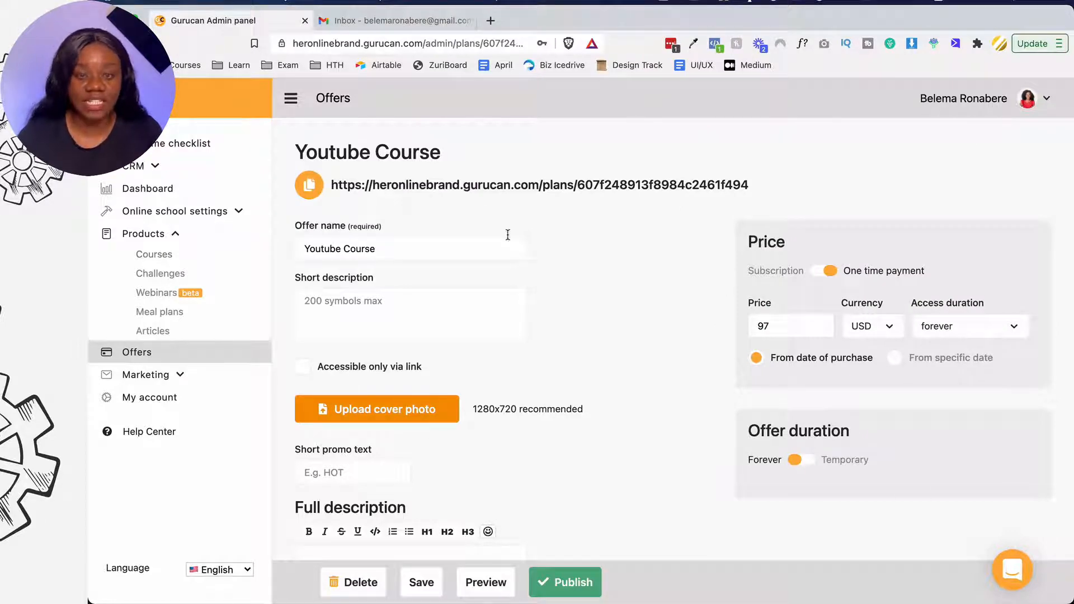
{"action": "left_click", "coordinate": [159, 256]}
{"action": "scroll", "coordinate": [437, 279], "scroll_direction": "down", "scroll_amount": 10}
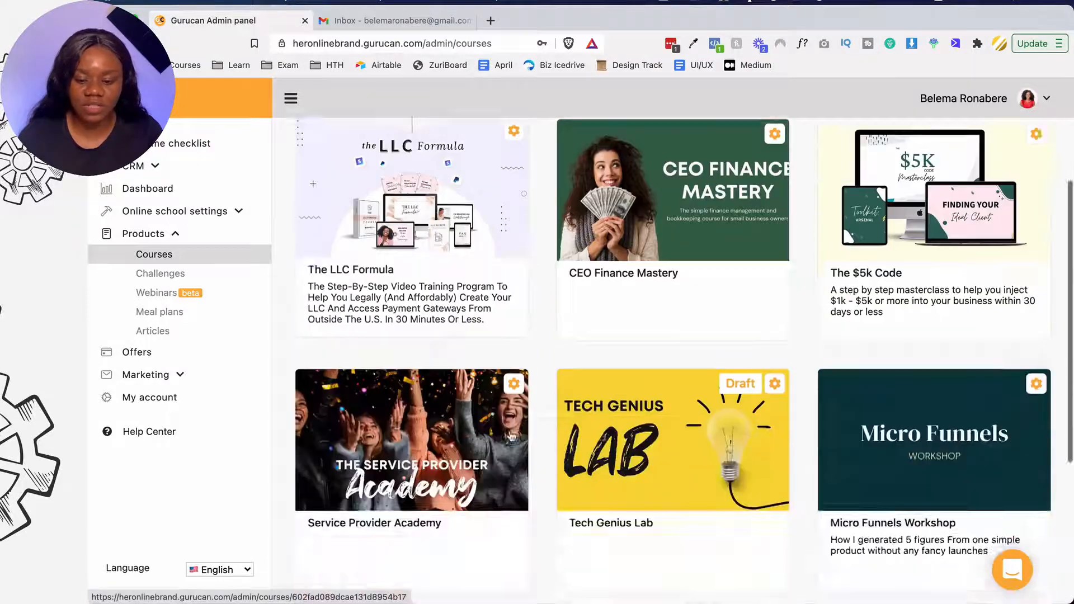
{"action": "left_click", "coordinate": [451, 436]}
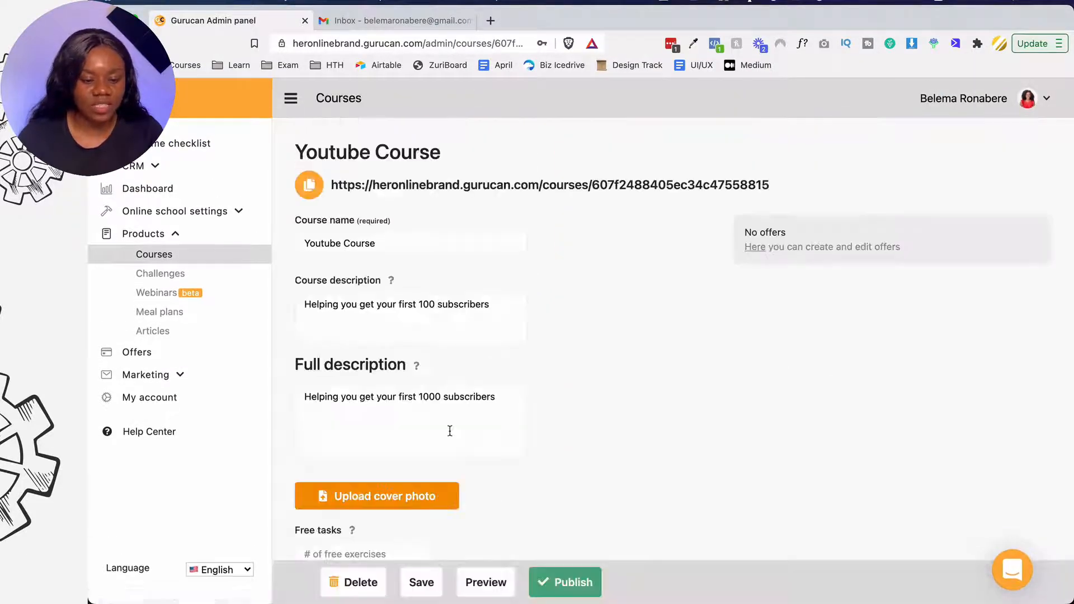
{"action": "scroll", "coordinate": [450, 433], "scroll_direction": "down", "scroll_amount": 3}
{"action": "scroll", "coordinate": [491, 395], "scroll_direction": "up", "scroll_amount": 3}
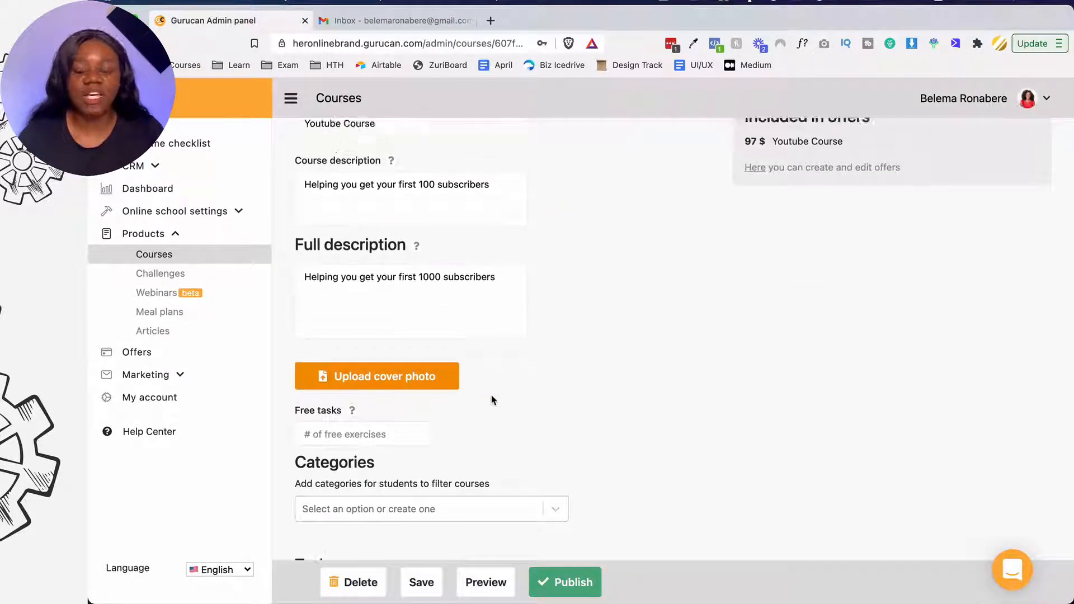
{"action": "scroll", "coordinate": [490, 395], "scroll_direction": "down", "scroll_amount": 3}
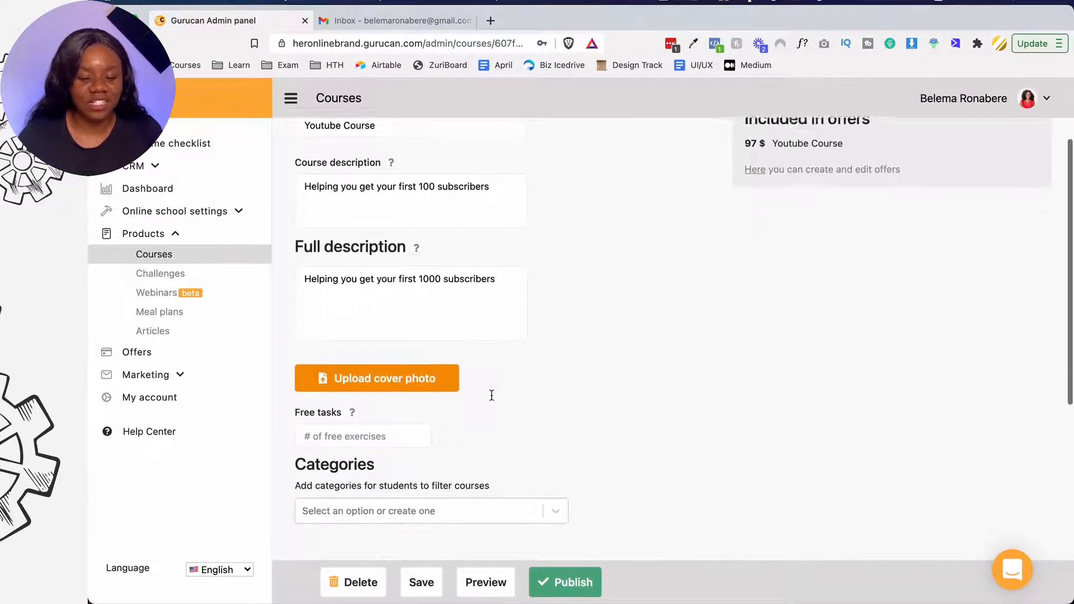
{"action": "left_click", "coordinate": [408, 374]}
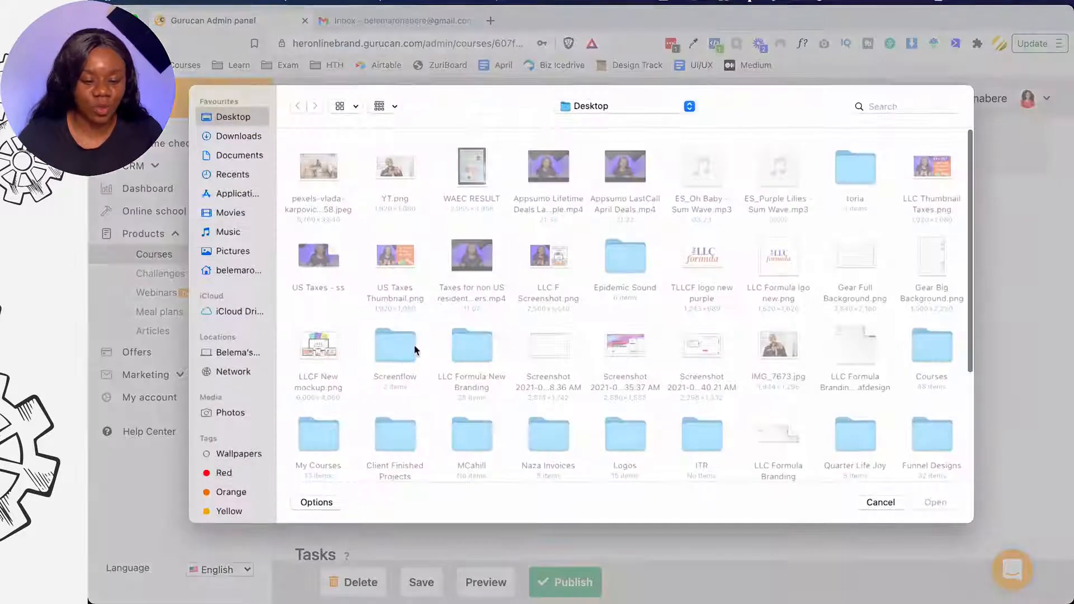
{"action": "left_click", "coordinate": [402, 170]}
{"action": "left_click", "coordinate": [935, 502]}
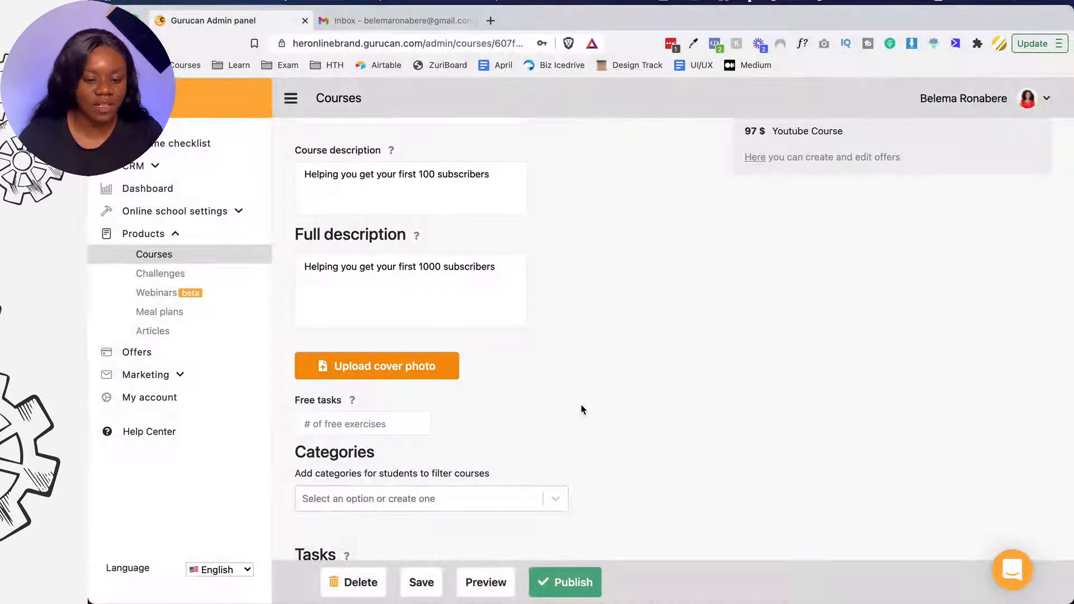
{"action": "scroll", "coordinate": [582, 410], "scroll_direction": "down", "scroll_amount": 3}
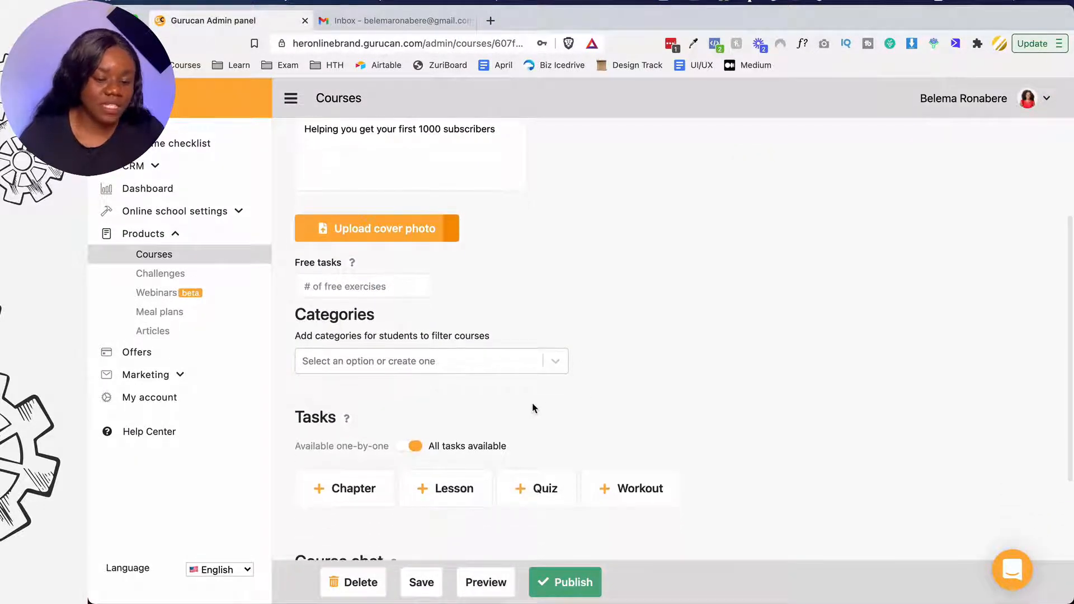
{"action": "scroll", "coordinate": [532, 408], "scroll_direction": "down", "scroll_amount": 1}
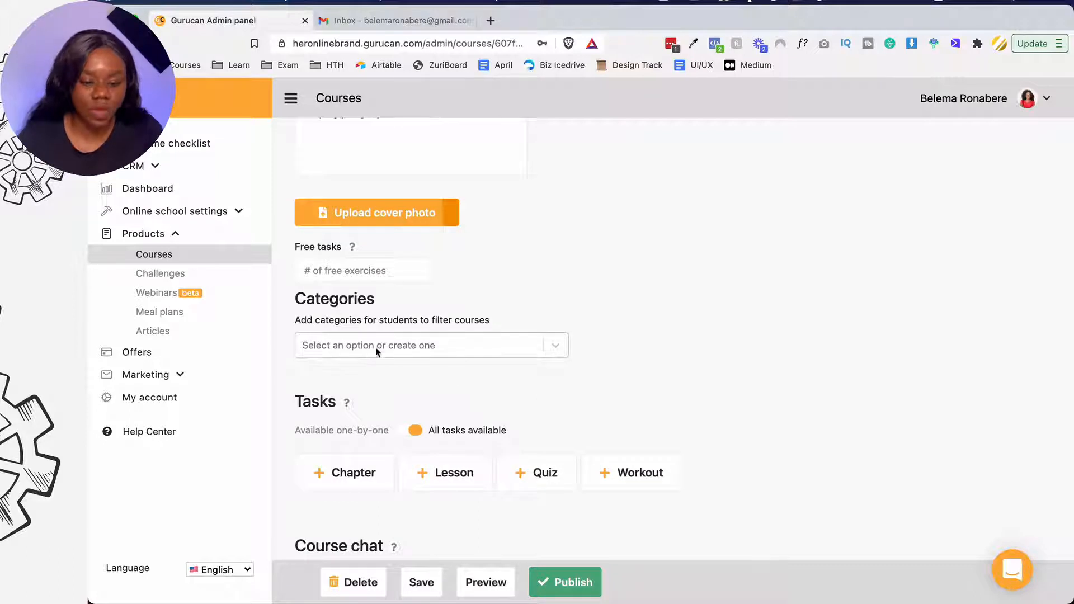
{"action": "left_click", "coordinate": [339, 342]}
{"action": "left_click", "coordinate": [347, 345]}
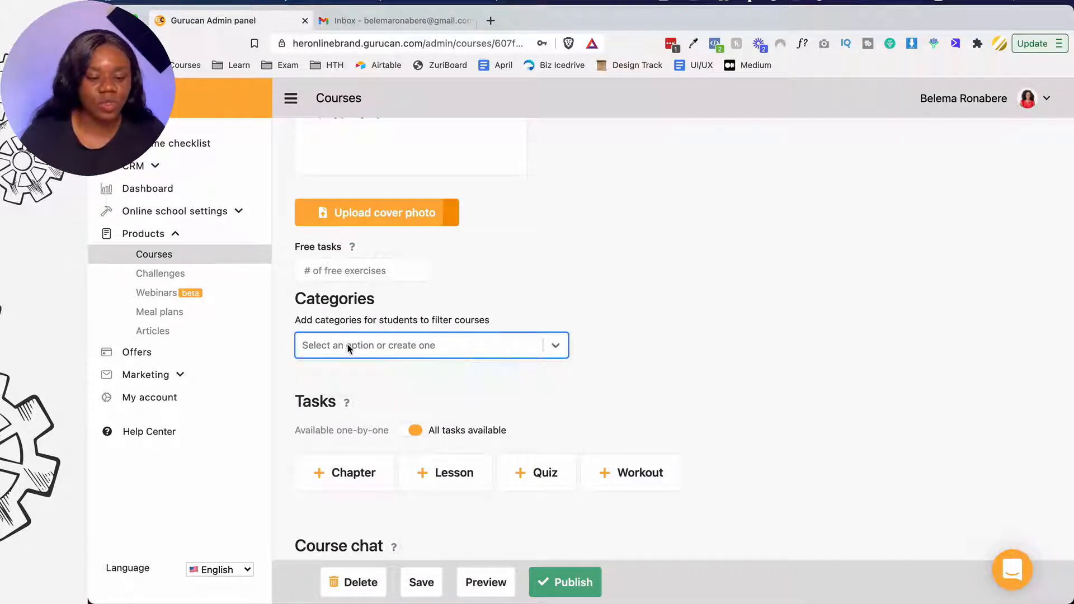
{"action": "left_click", "coordinate": [557, 347]}
{"action": "left_click", "coordinate": [558, 347]}
{"action": "left_click", "coordinate": [557, 347]}
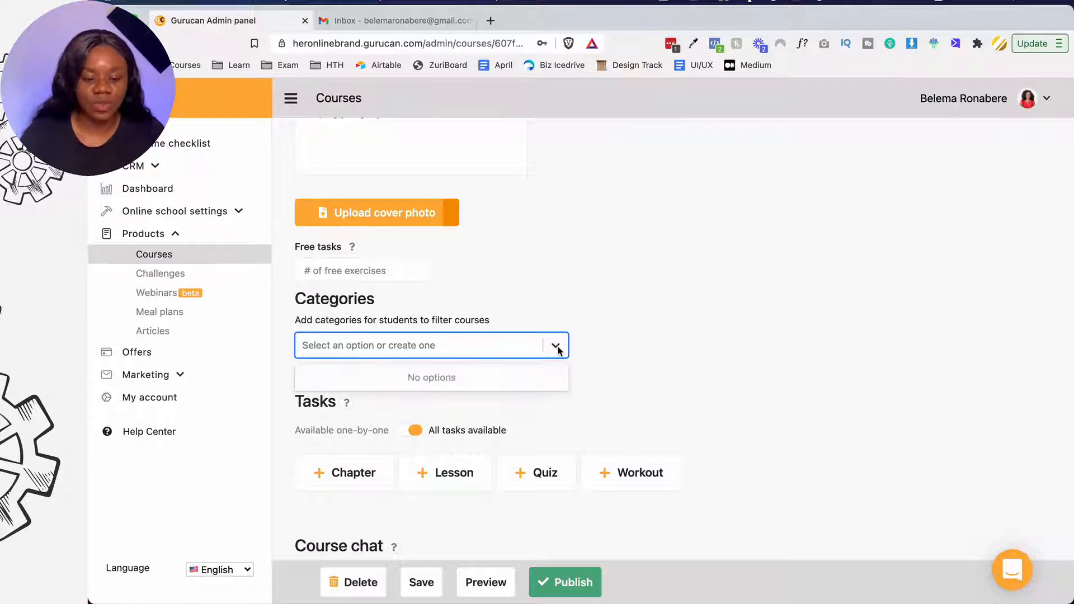
{"action": "left_click", "coordinate": [455, 336]}
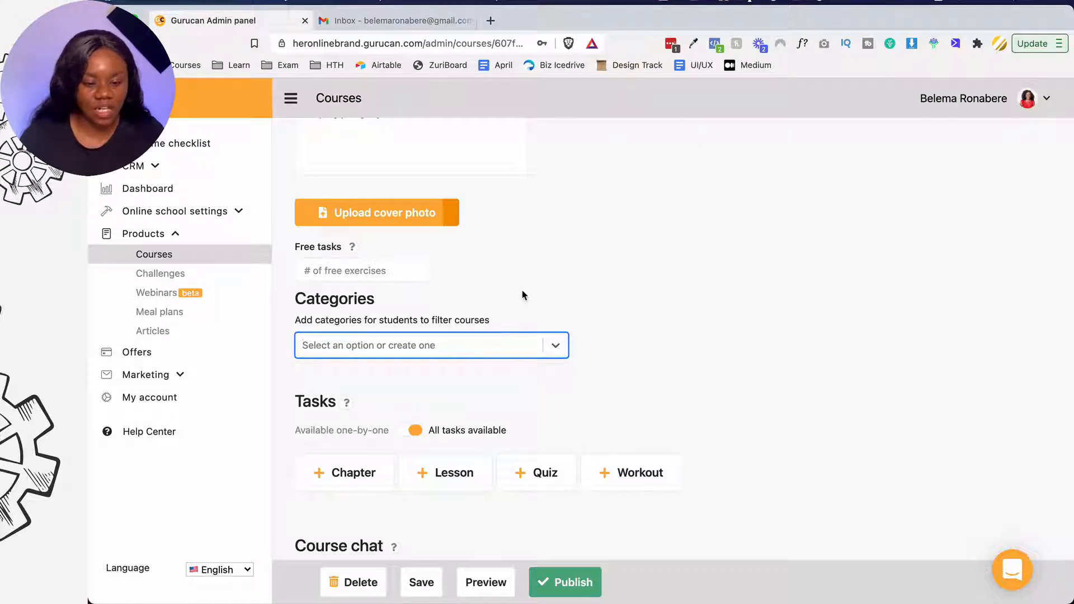
{"action": "left_click", "coordinate": [522, 294]}
{"action": "scroll", "coordinate": [522, 295], "scroll_direction": "down", "scroll_amount": 2}
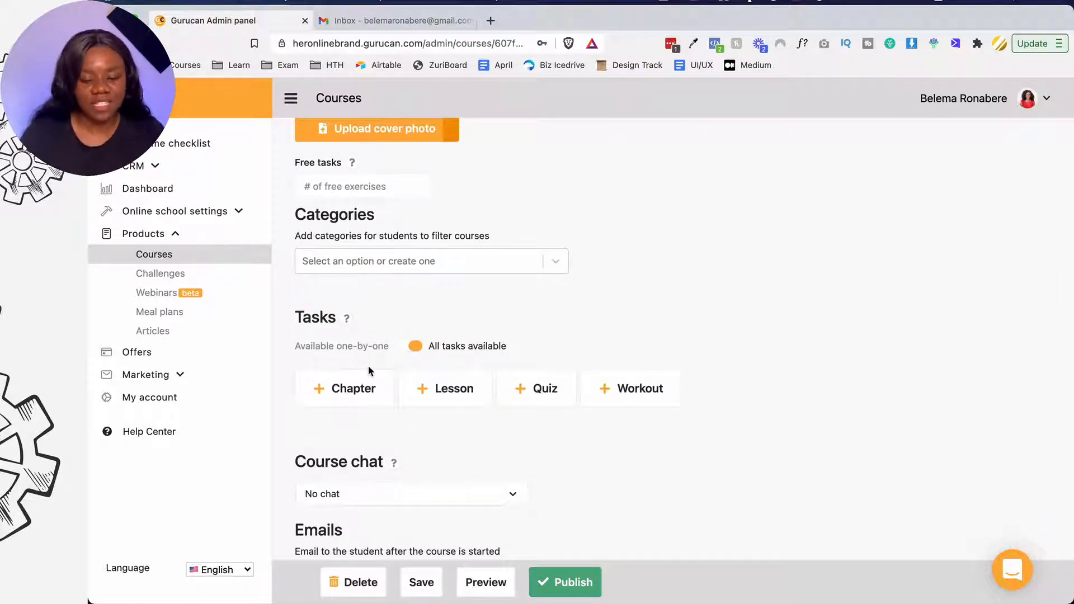
{"action": "mouse_move", "coordinate": [347, 320]}
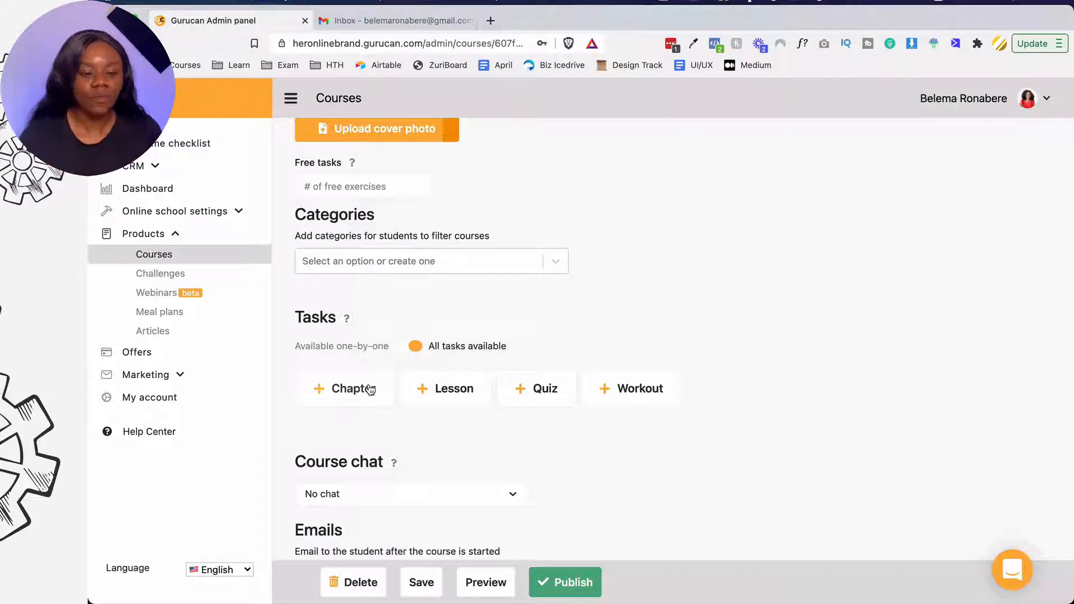
- Add chapter 'Module 1 - Your Channel Name' and start a new lesson inside it
{"action": "left_click", "coordinate": [355, 392]}
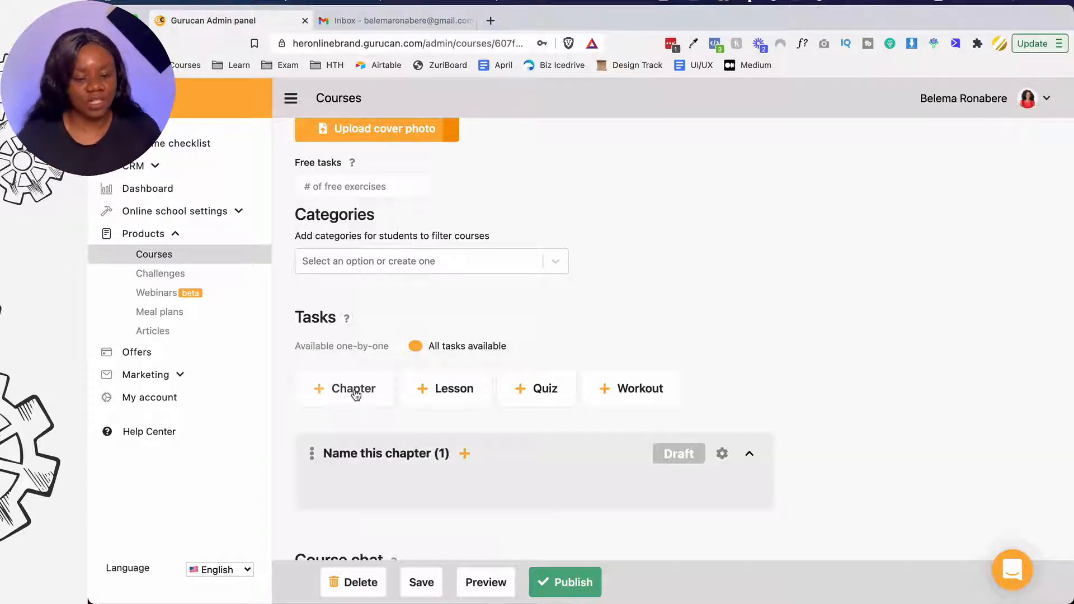
{"action": "left_click", "coordinate": [415, 453]}
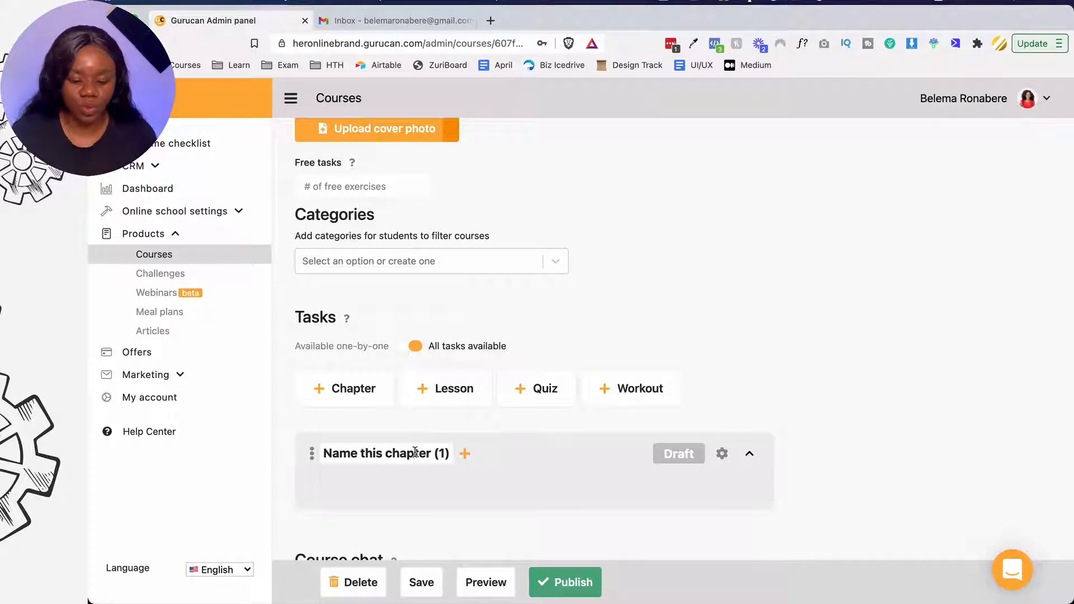
{"action": "type", "text": "Module 1 "}
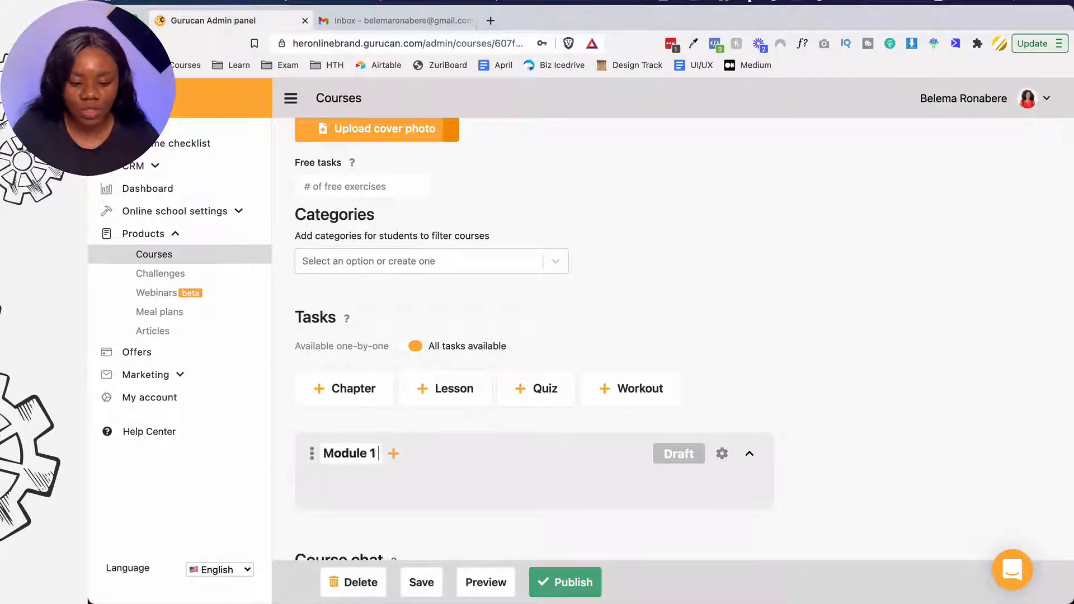
{"action": "type", "text": "- Your C"}
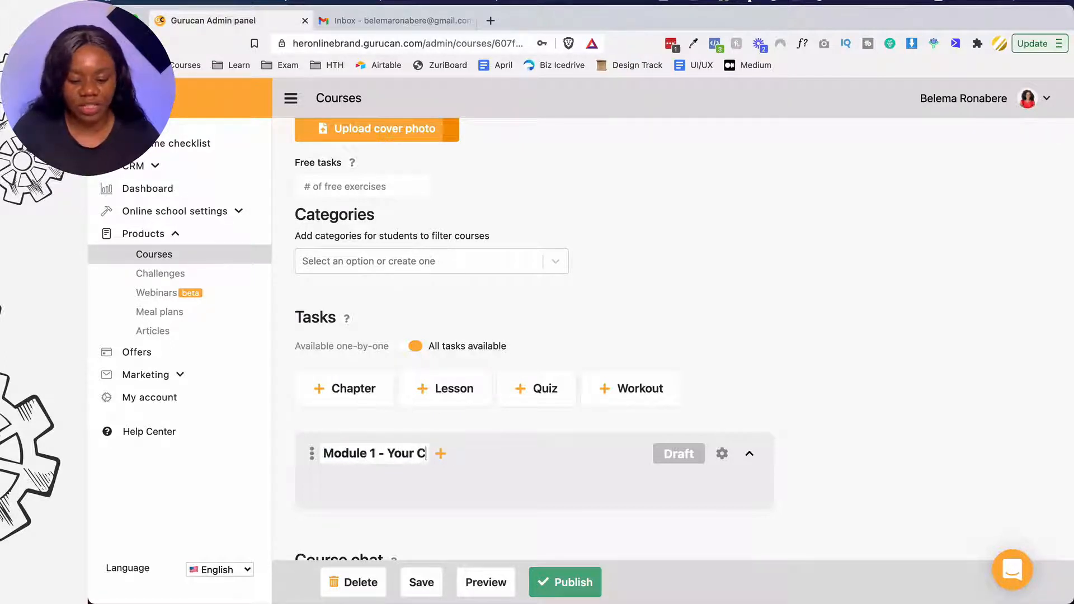
{"action": "type", "text": "hannel Name"}
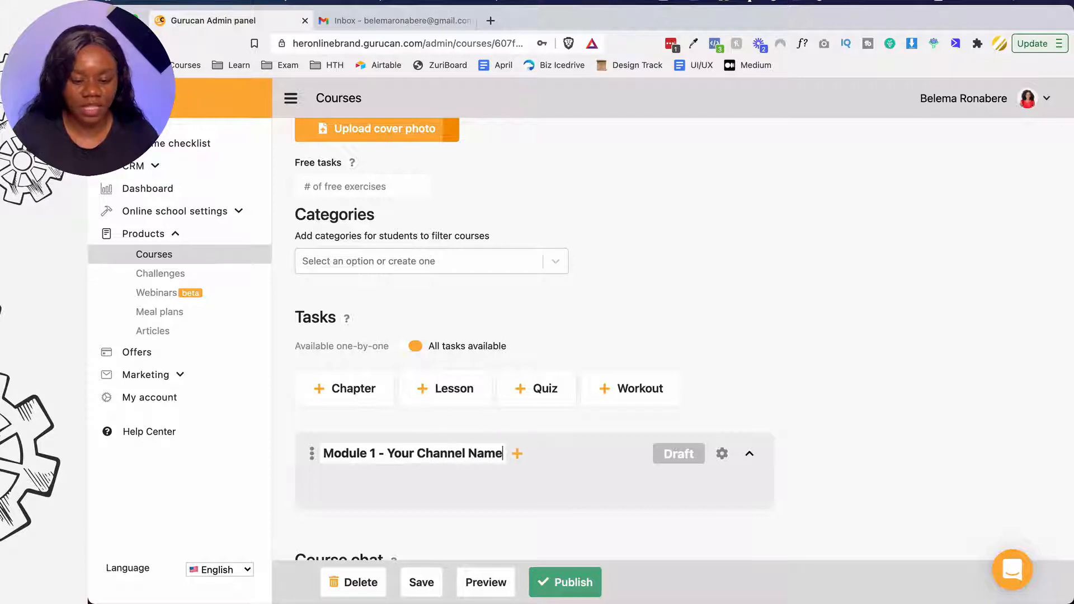
{"action": "left_click", "coordinate": [560, 456]}
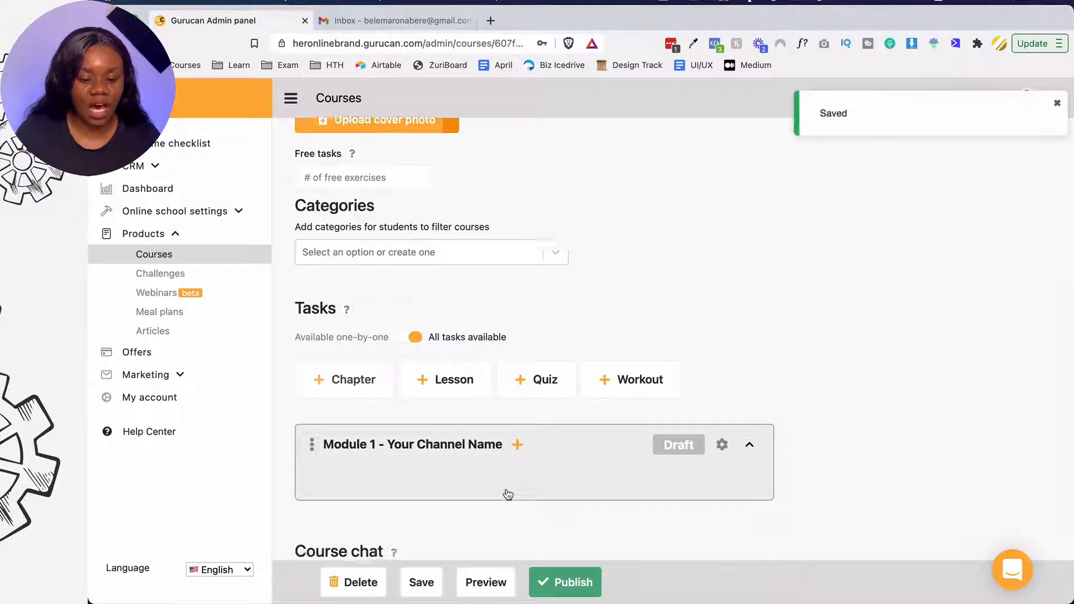
{"action": "scroll", "coordinate": [506, 493], "scroll_direction": "down", "scroll_amount": 3}
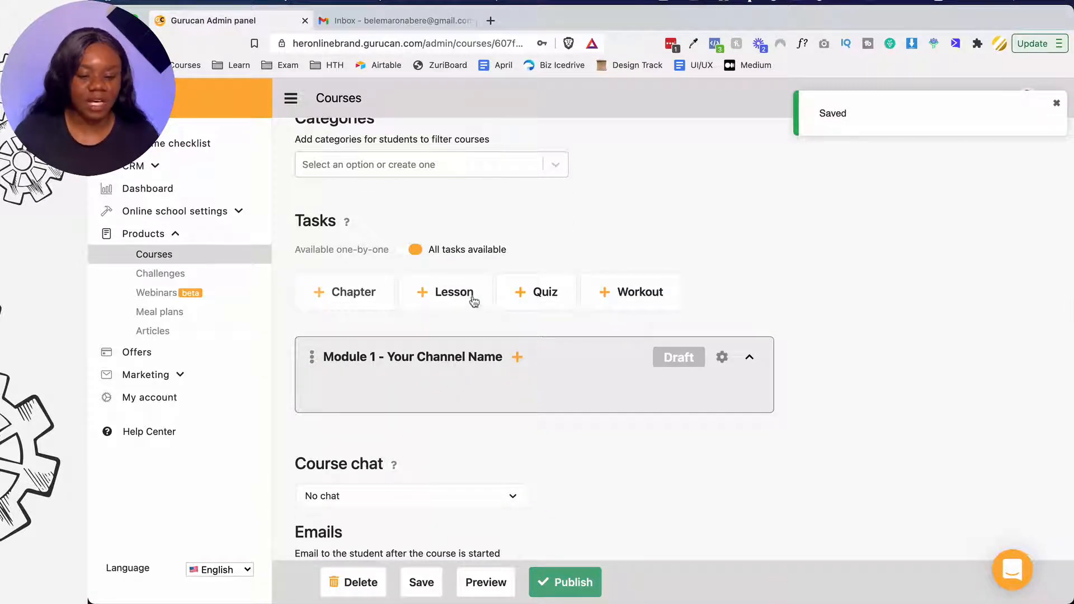
{"action": "left_click", "coordinate": [517, 358]}
{"action": "left_click", "coordinate": [564, 364]}
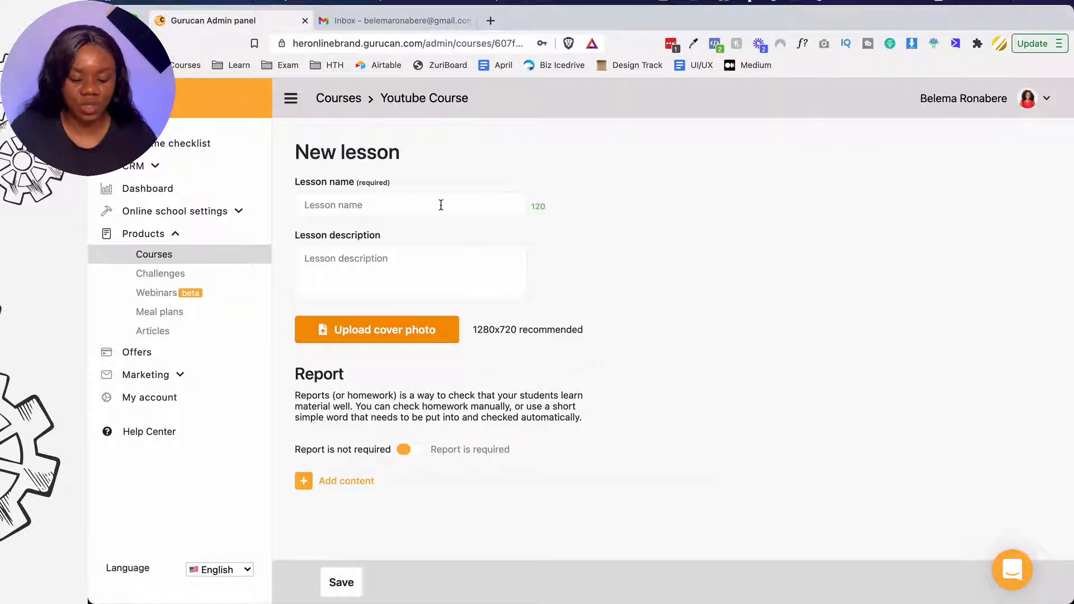
- Name the lesson 'Picking the right name' and show the content block types
{"action": "type", "text": "Picking the"}
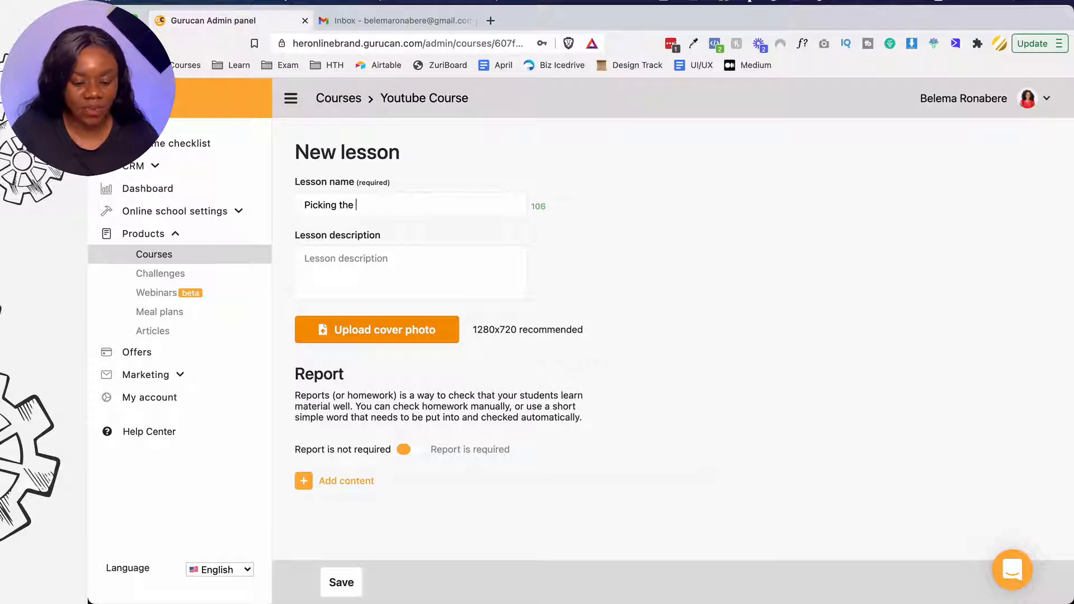
{"action": "type", "text": " right name"}
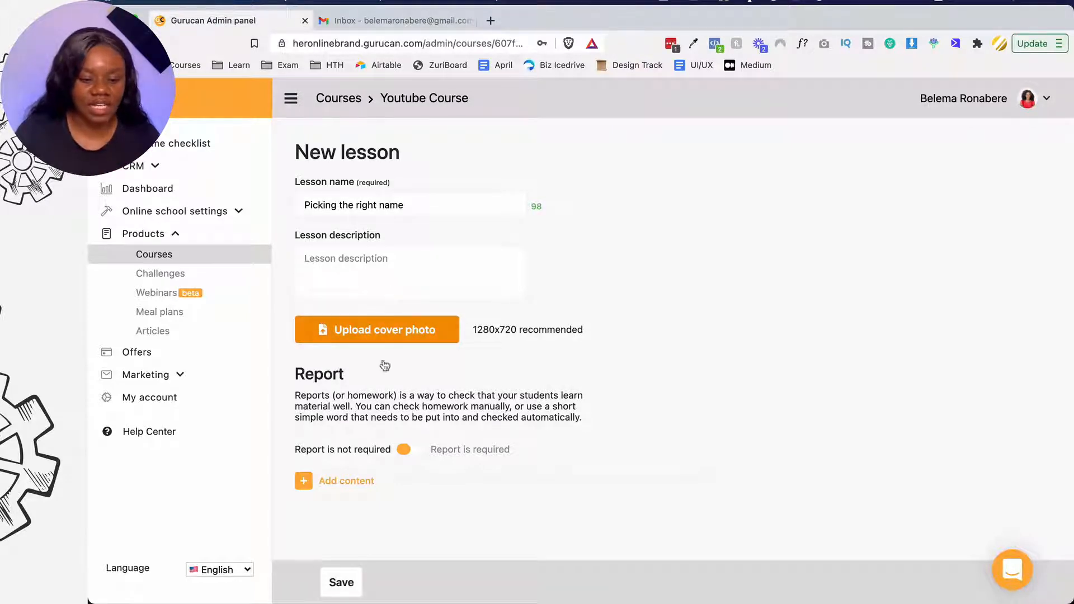
{"action": "scroll", "coordinate": [383, 380], "scroll_direction": "down", "scroll_amount": 1}
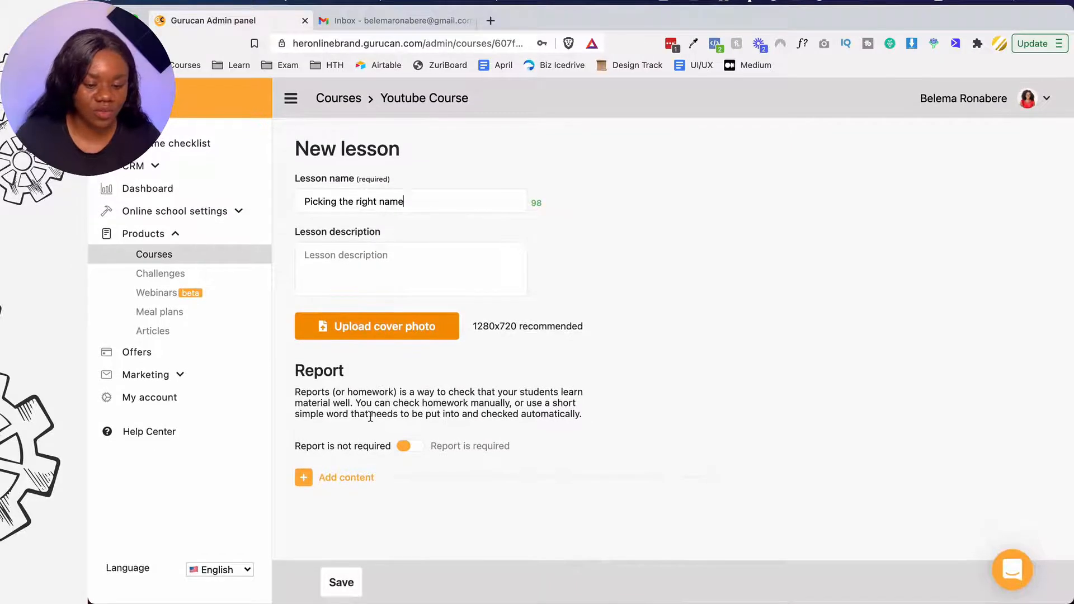
{"action": "left_click", "coordinate": [304, 478]}
{"action": "scroll", "coordinate": [305, 479], "scroll_direction": "down", "scroll_amount": 3}
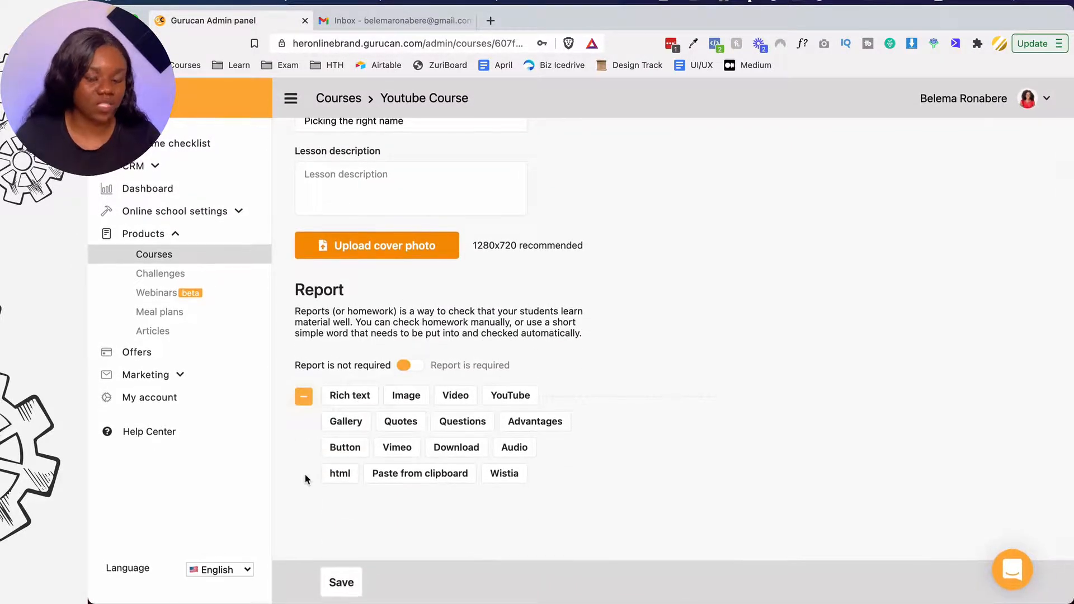
- Open the Her Online Brand YouTube channel in a new tab, then return to Gurucan
{"action": "left_click", "coordinate": [491, 21]}
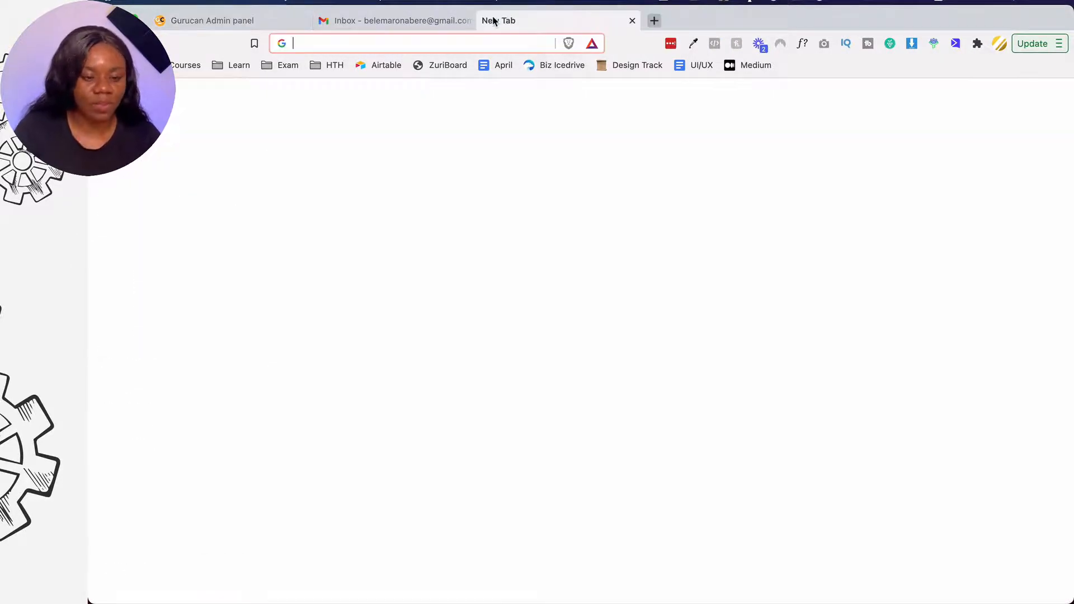
{"action": "type", "text": "yout"}
{"action": "key", "text": "Return"}
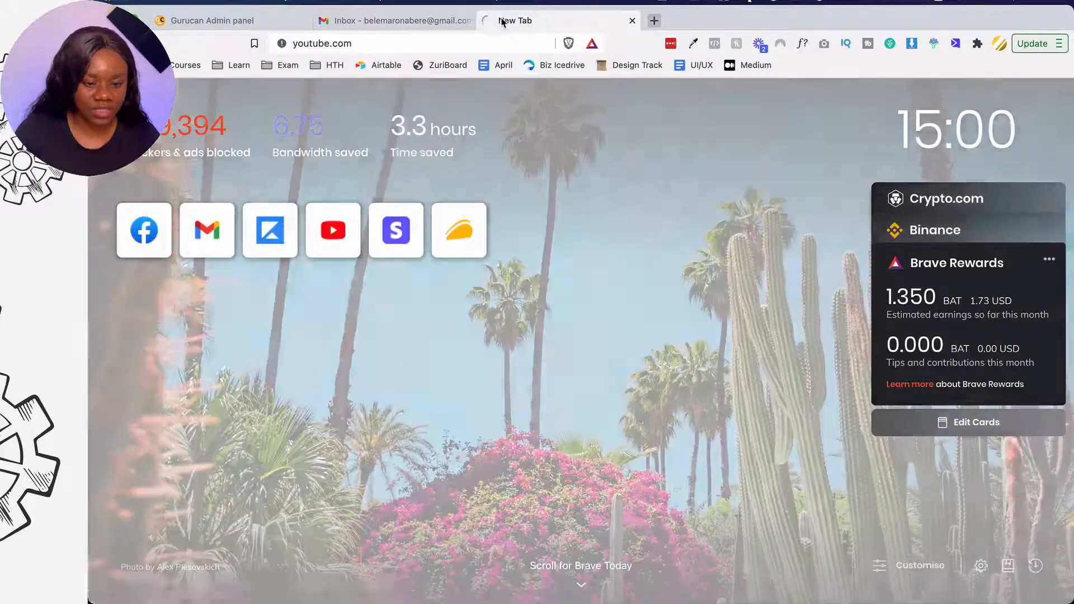
{"action": "left_click_drag", "start_coordinate": [494, 22], "coordinate": [280, 24]}
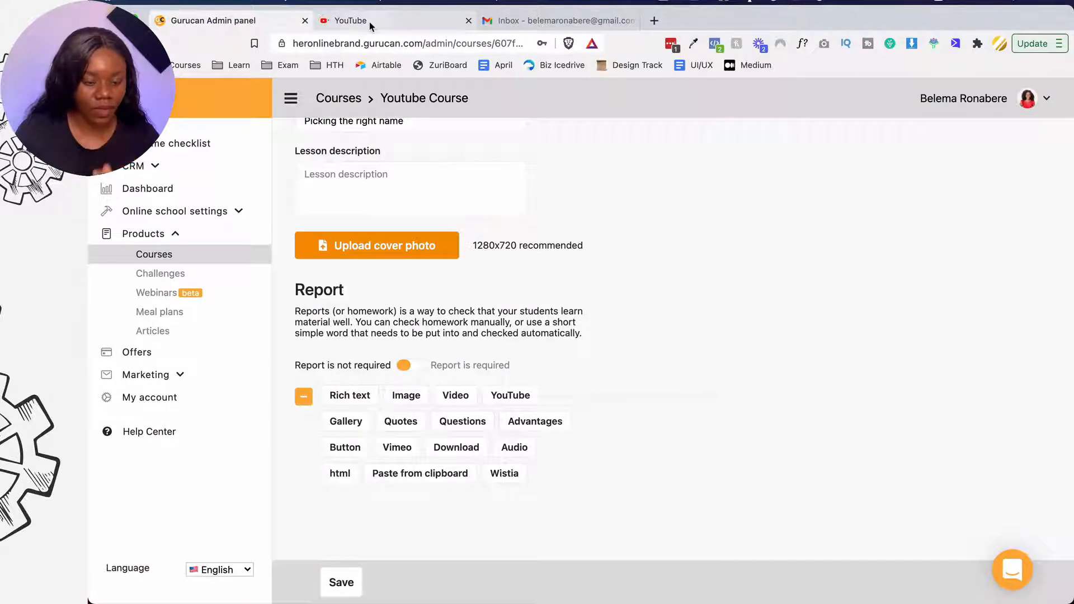
{"action": "left_click", "coordinate": [370, 22]}
{"action": "left_click", "coordinate": [370, 42]}
{"action": "type", "text": "/c/her"}
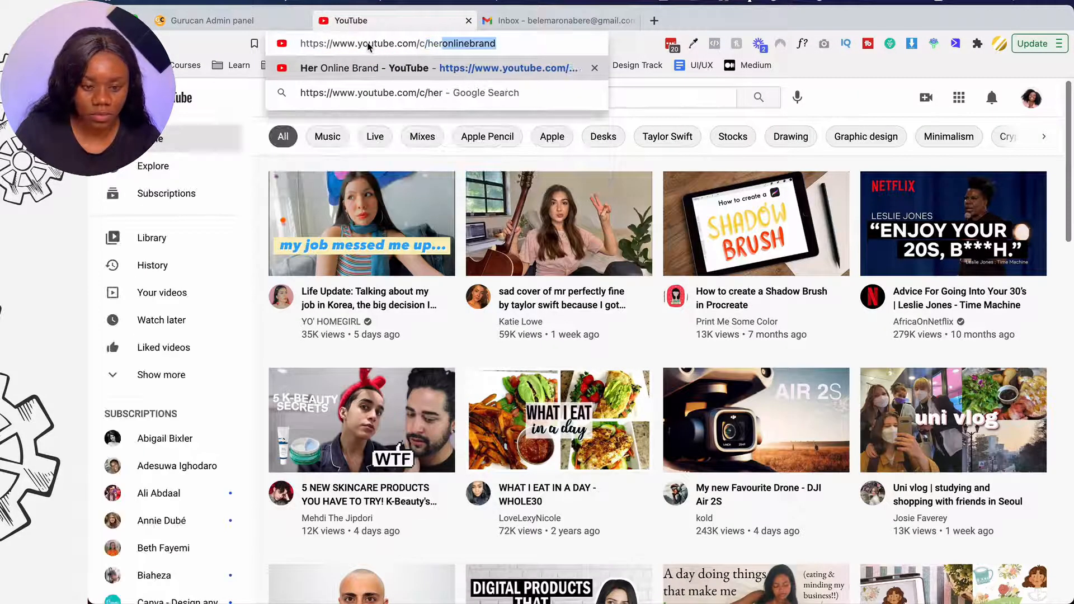
{"action": "key", "text": "Return"}
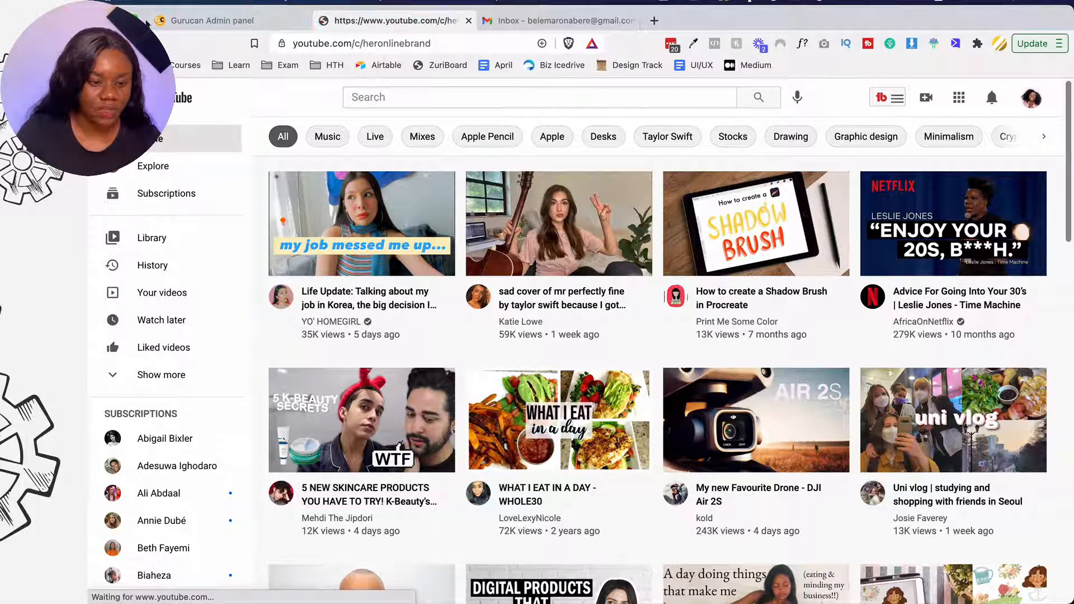
{"action": "left_click", "coordinate": [185, 23]}
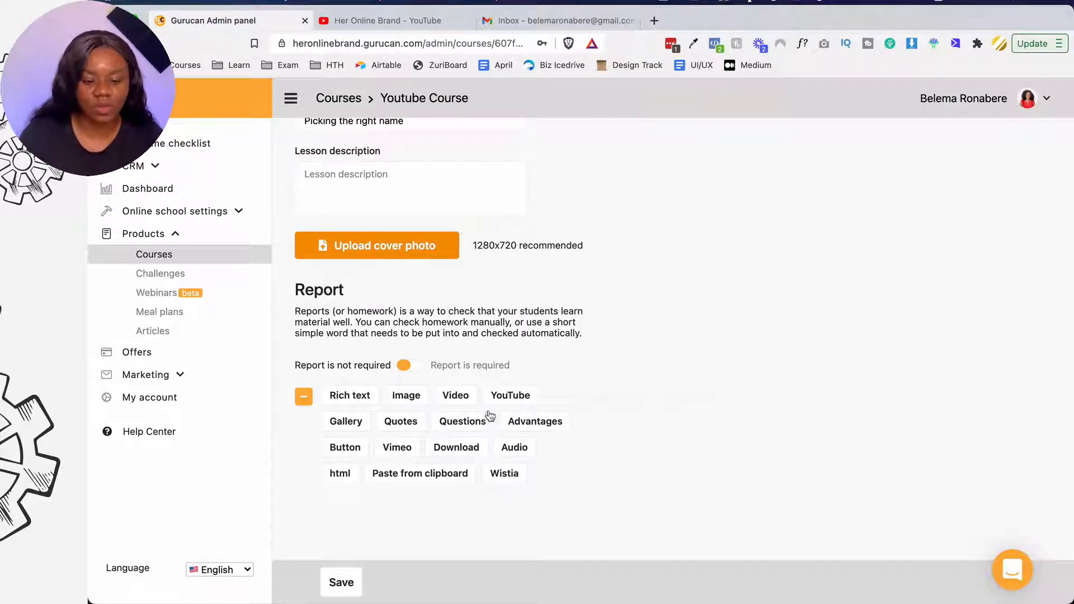
- Add a YouTube content block to the lesson, replacing the first attempt
{"action": "left_click", "coordinate": [511, 397]}
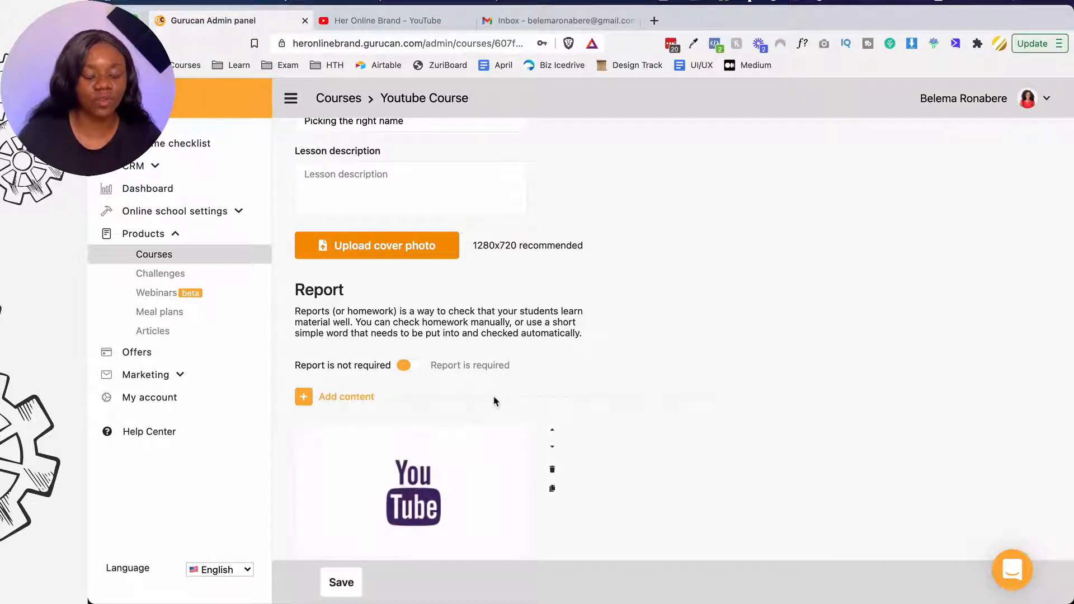
{"action": "scroll", "coordinate": [476, 408], "scroll_direction": "down", "scroll_amount": 2}
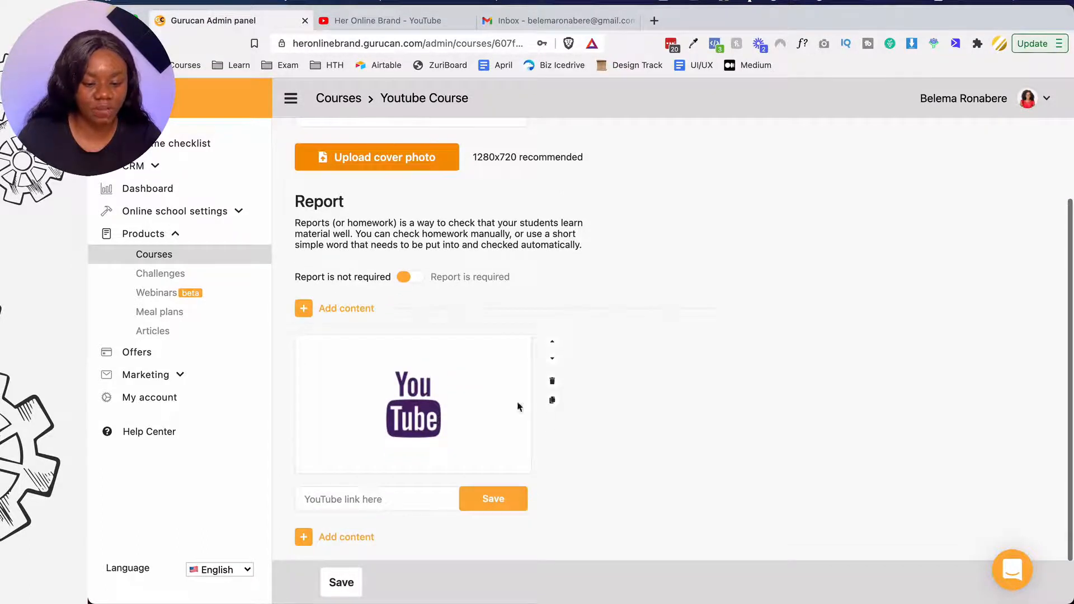
{"action": "left_click", "coordinate": [553, 383]}
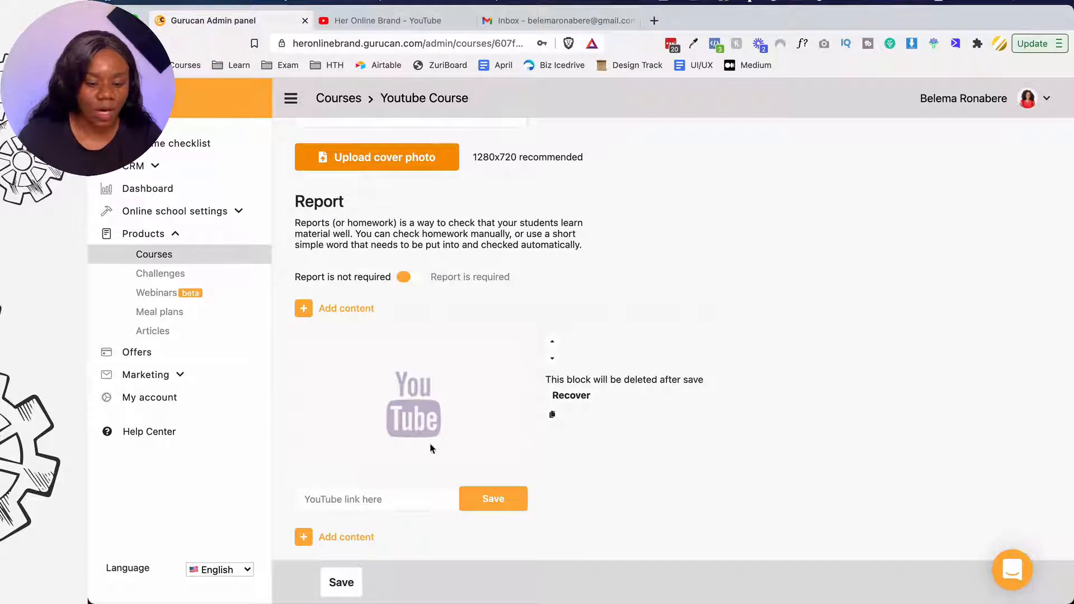
{"action": "left_click", "coordinate": [304, 308]}
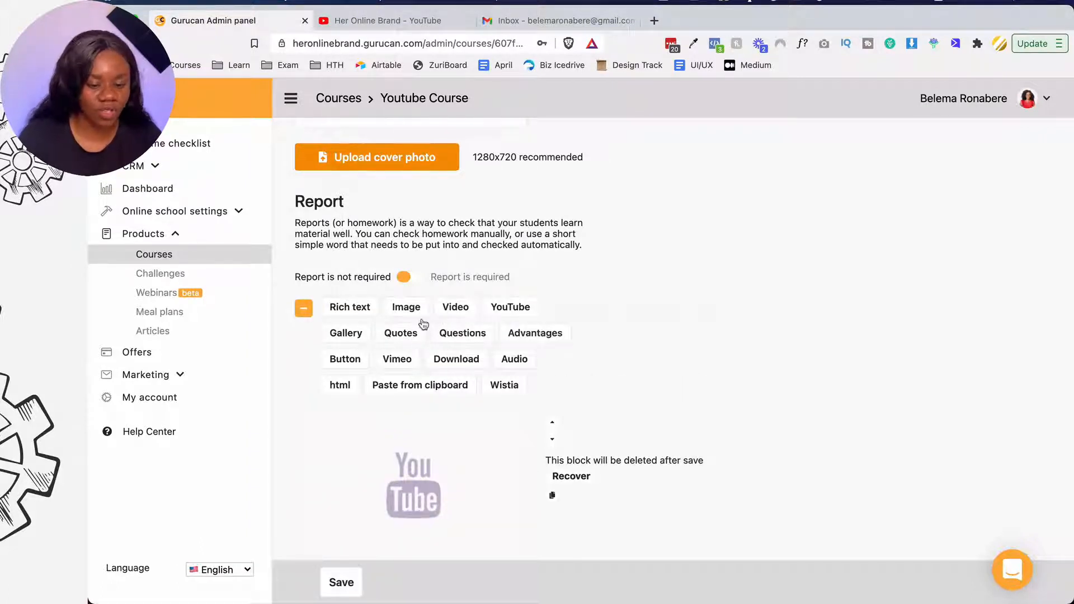
{"action": "left_click", "coordinate": [514, 308]}
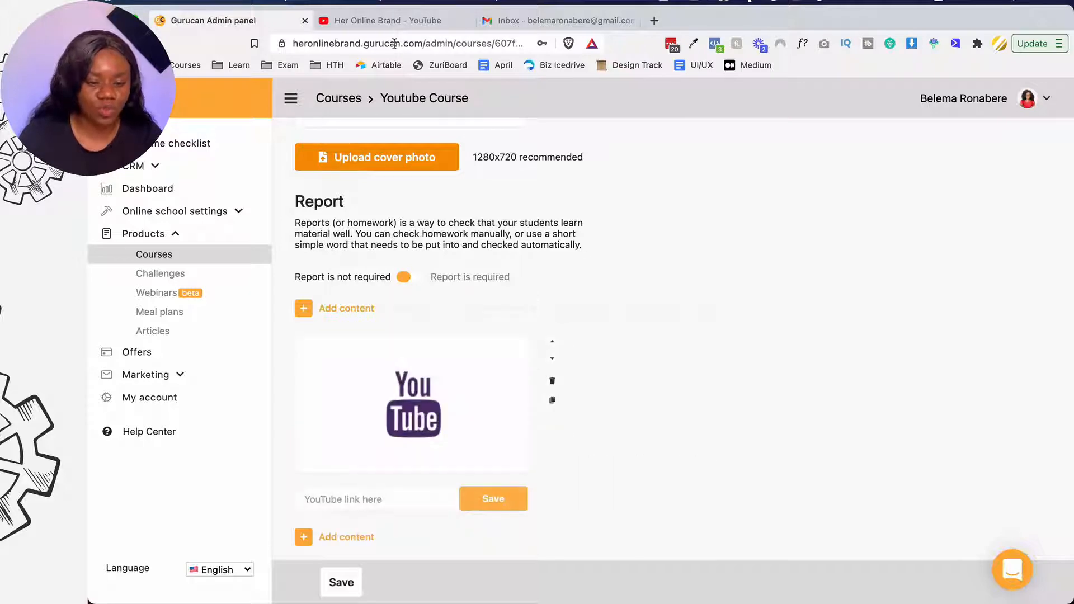
- Copy the link of the channel's newest video and return to the lesson editor
{"action": "left_click", "coordinate": [390, 20]}
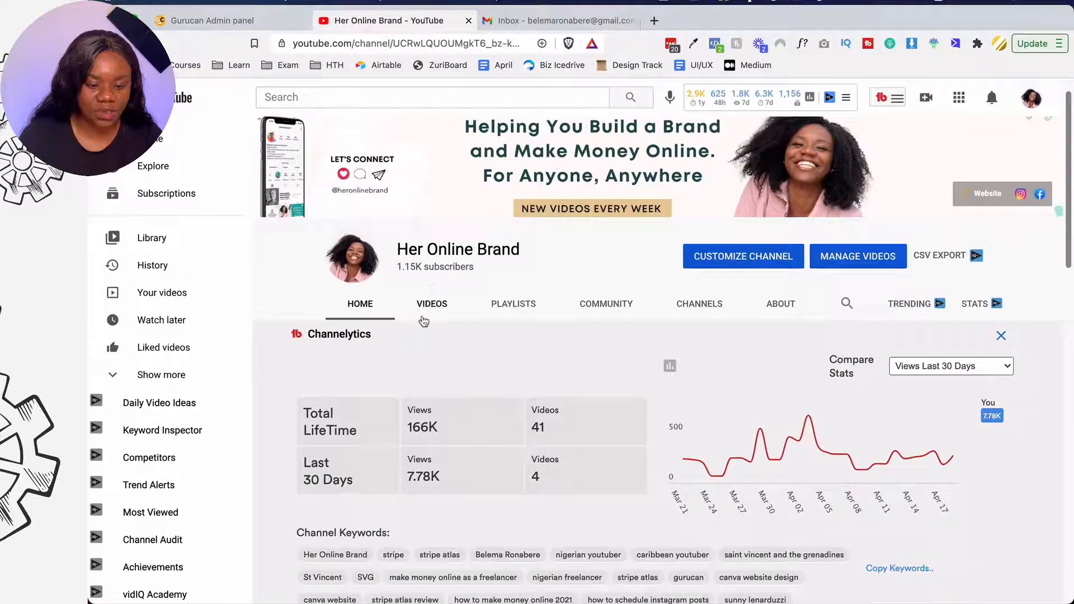
{"action": "left_click", "coordinate": [424, 319]}
{"action": "scroll", "coordinate": [392, 308], "scroll_direction": "down", "scroll_amount": 3}
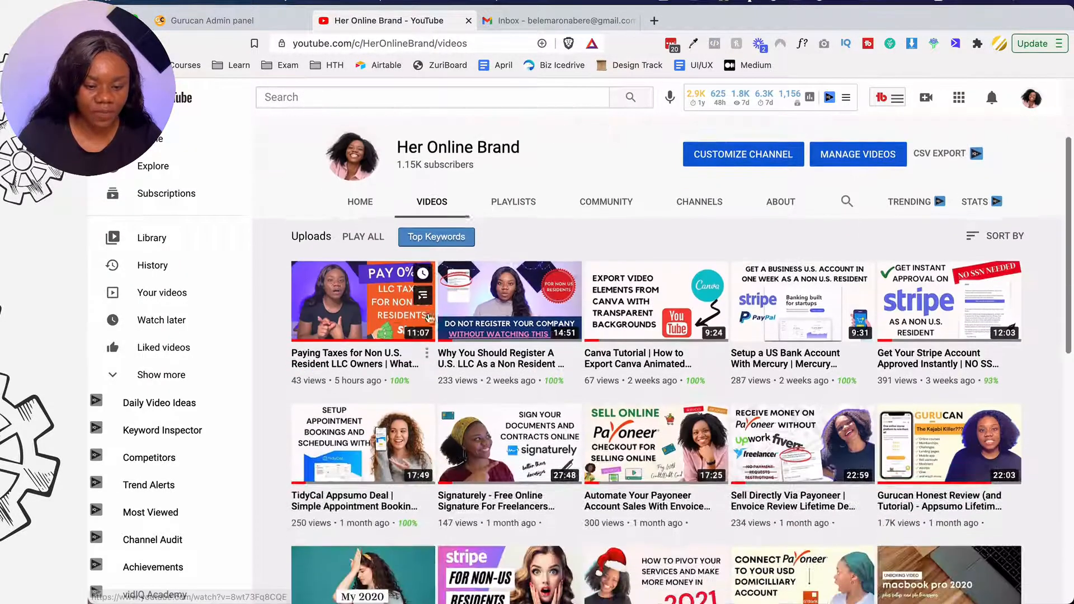
{"action": "right_click", "coordinate": [390, 307]}
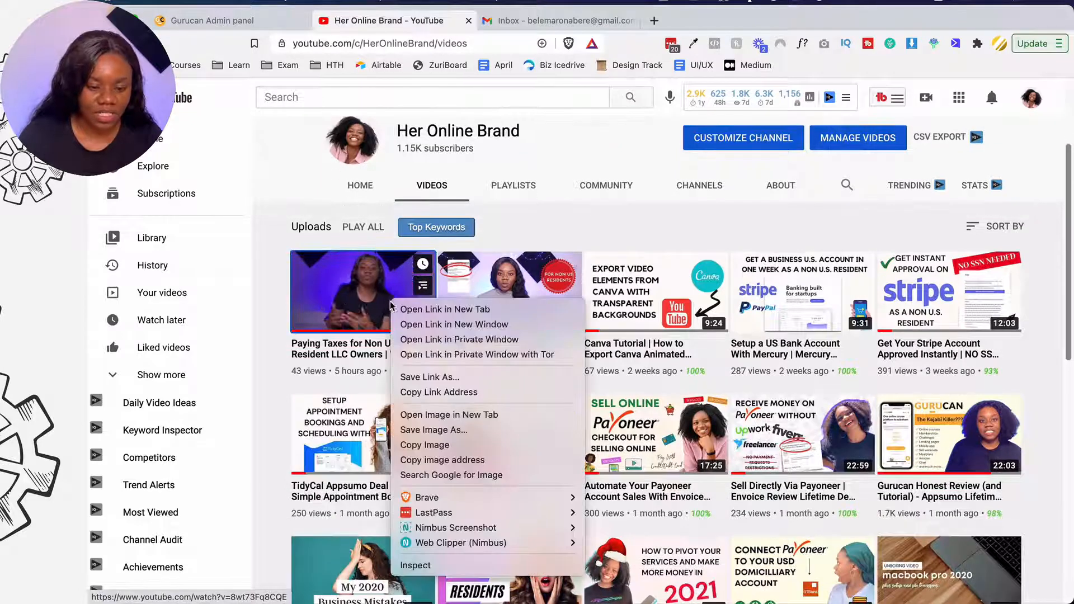
{"action": "left_click", "coordinate": [424, 393]}
{"action": "left_click", "coordinate": [283, 23]}
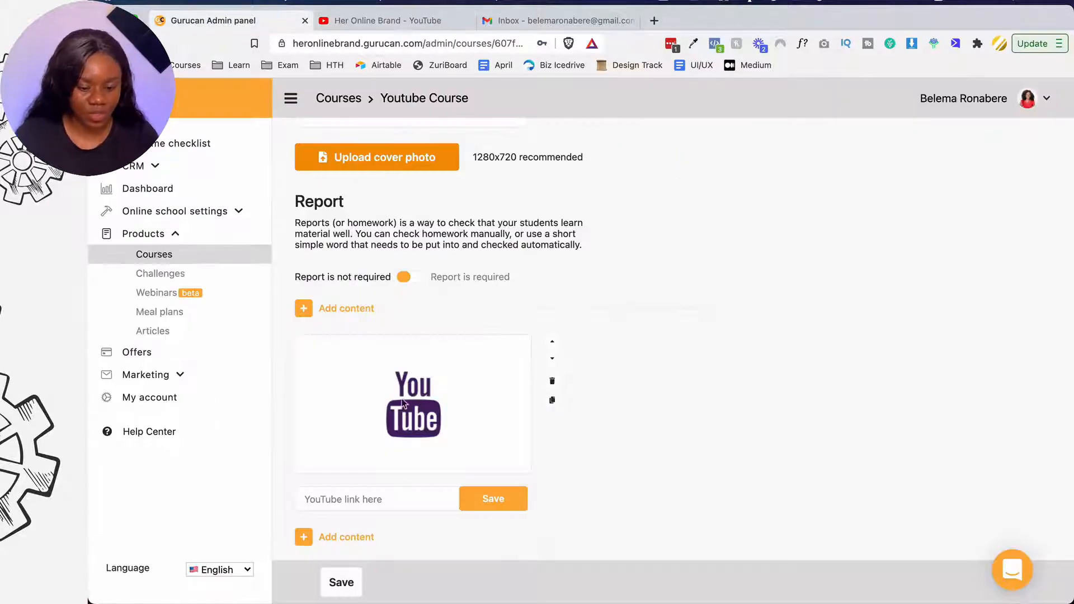
- Paste the copied video link into the YouTube block, save it, and show content types
{"action": "left_click", "coordinate": [371, 497]}
{"action": "key", "text": "super+v"}
{"action": "left_click", "coordinate": [484, 497]}
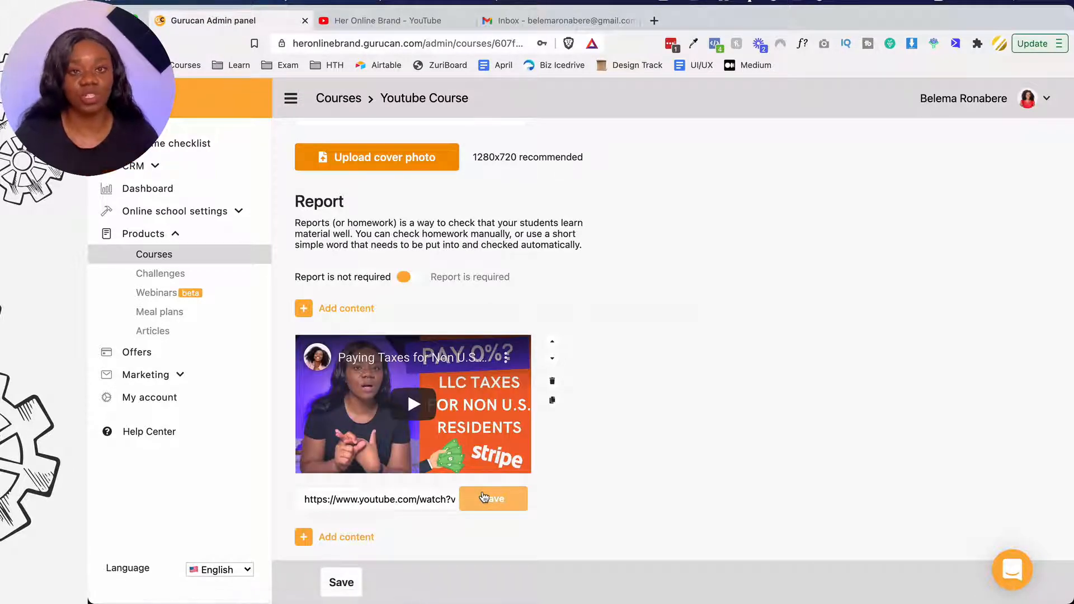
{"action": "scroll", "coordinate": [484, 498], "scroll_direction": "down", "scroll_amount": 3}
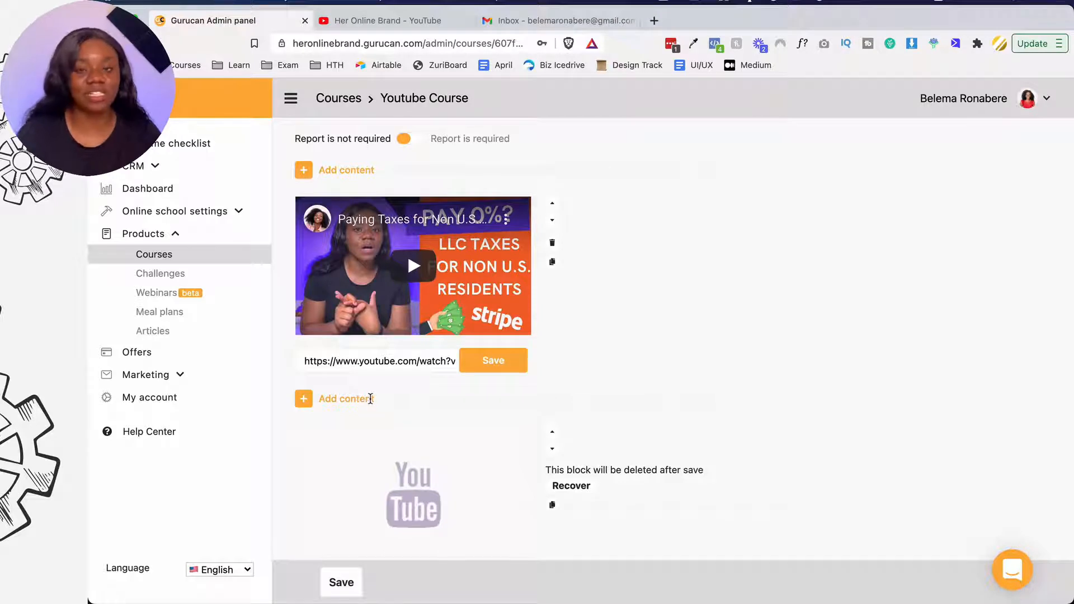
{"action": "left_click", "coordinate": [304, 399]}
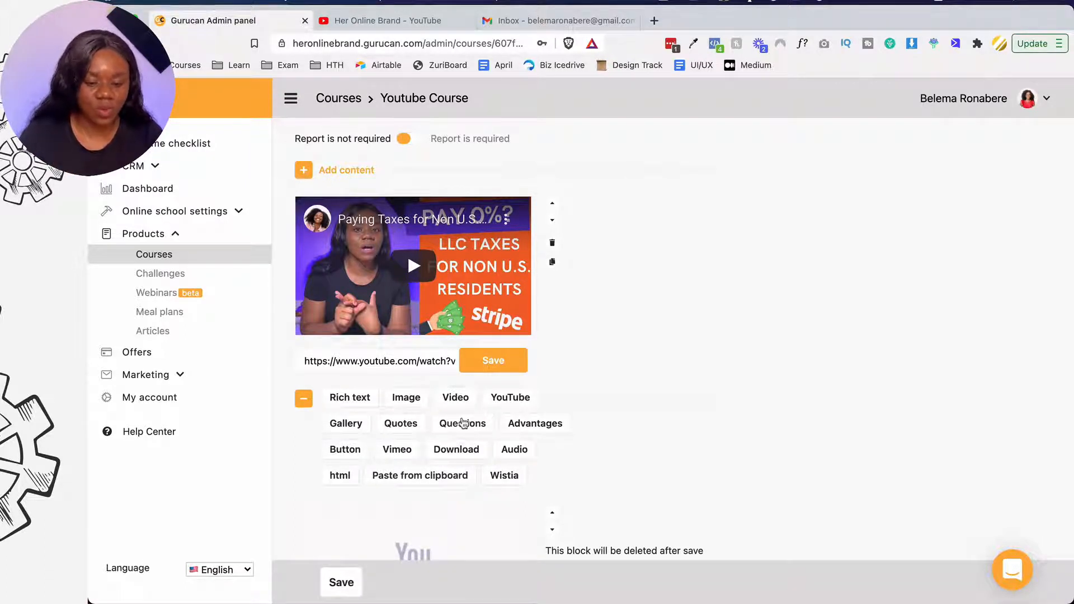
- Add a Download block with LLC Formula lgo new.png uploaded, then save the lesson
{"action": "left_click", "coordinate": [470, 447]}
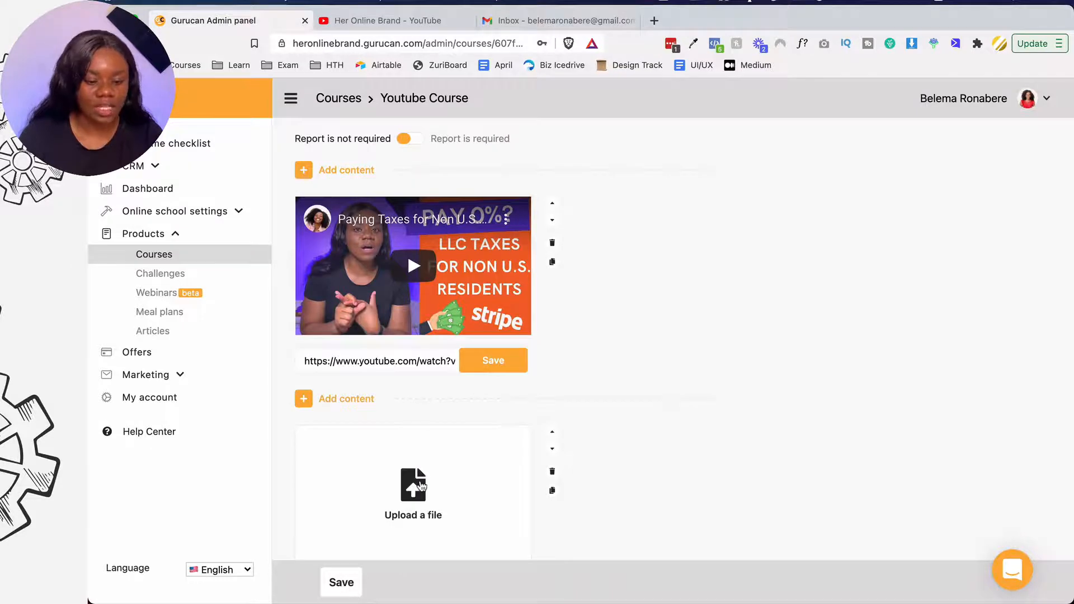
{"action": "left_click", "coordinate": [440, 451]}
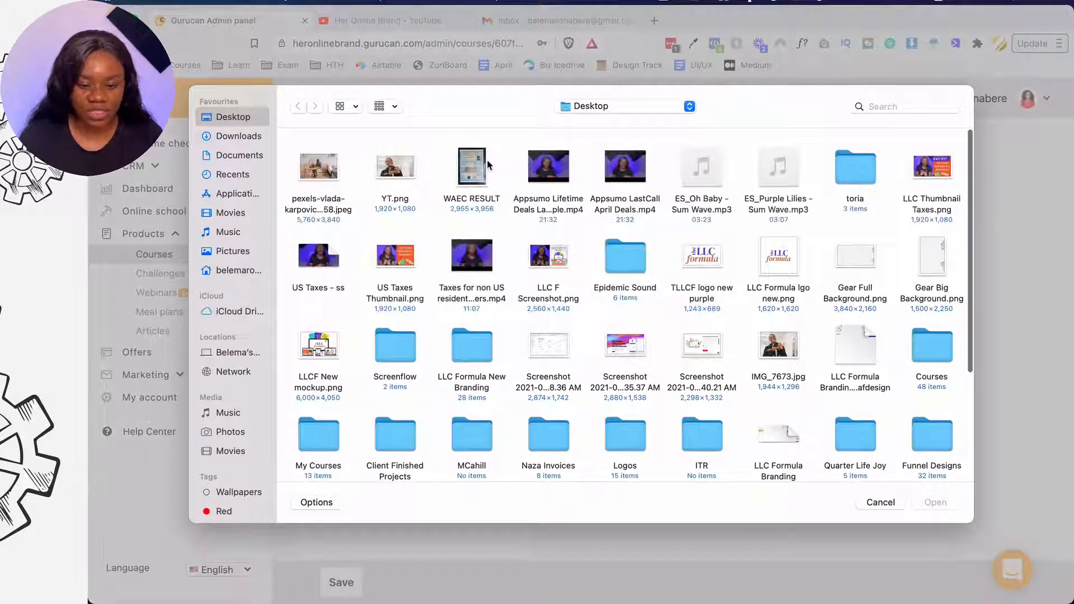
{"action": "left_click", "coordinate": [787, 261]}
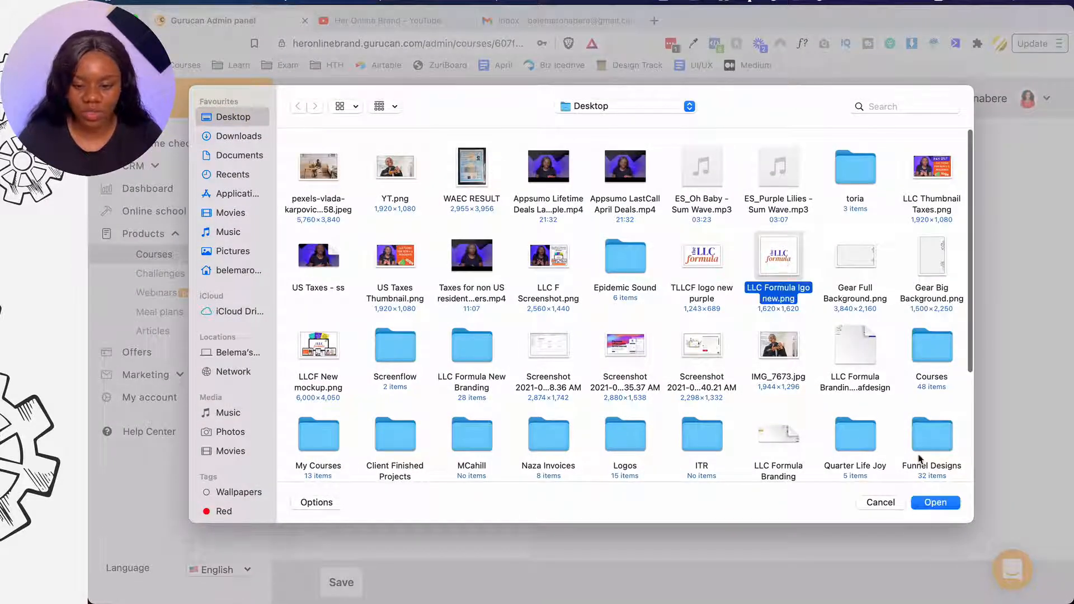
{"action": "left_click", "coordinate": [932, 503]}
{"action": "scroll", "coordinate": [556, 427], "scroll_direction": "down", "scroll_amount": 2}
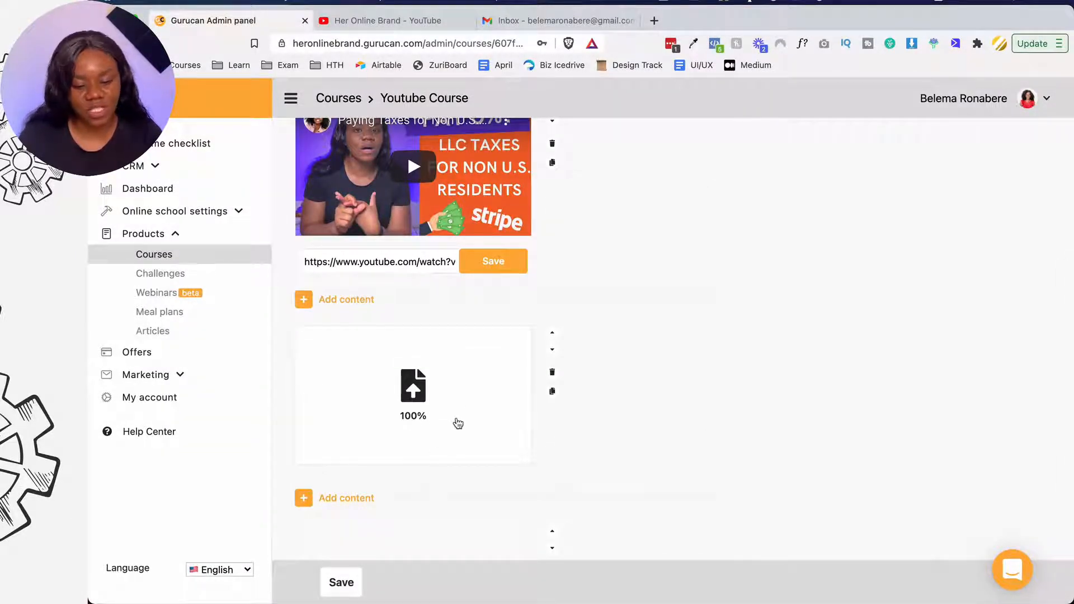
{"action": "scroll", "coordinate": [528, 417], "scroll_direction": "down", "scroll_amount": 3}
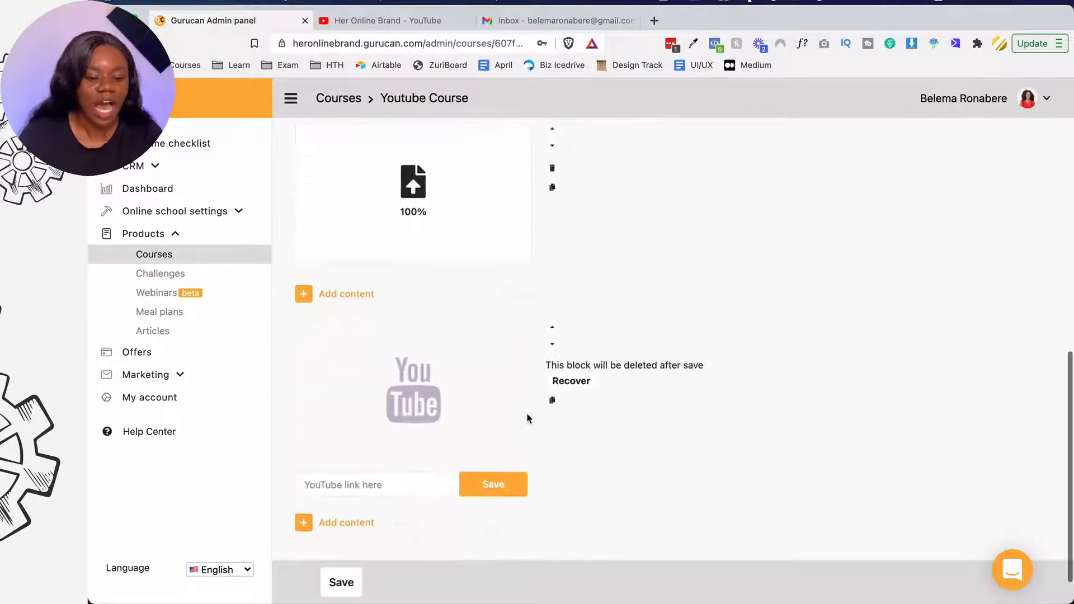
{"action": "scroll", "coordinate": [527, 419], "scroll_direction": "down", "scroll_amount": 1}
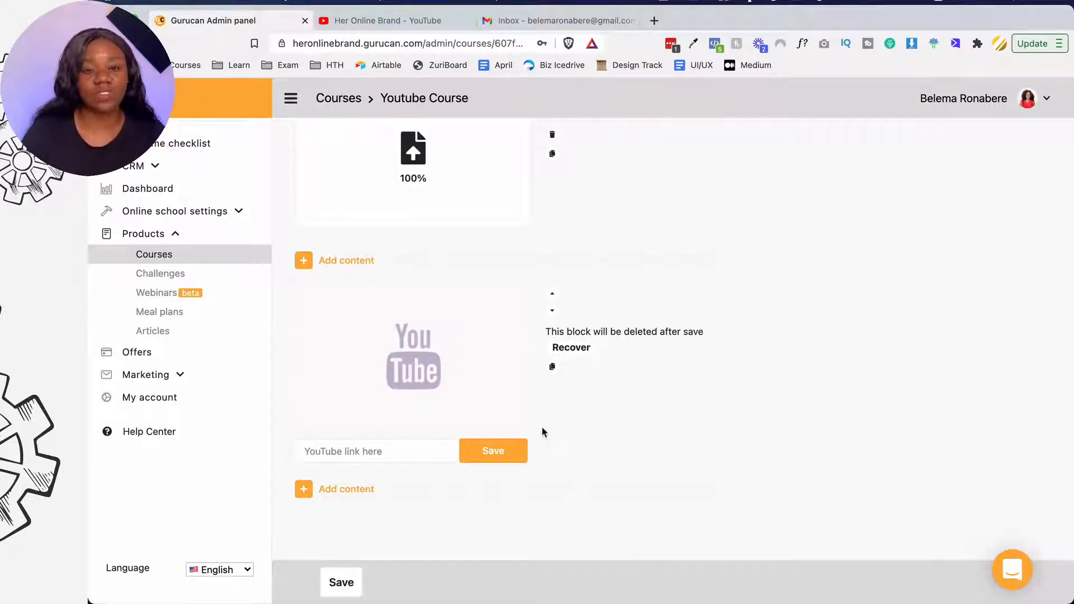
{"action": "scroll", "coordinate": [542, 427], "scroll_direction": "down", "scroll_amount": 1}
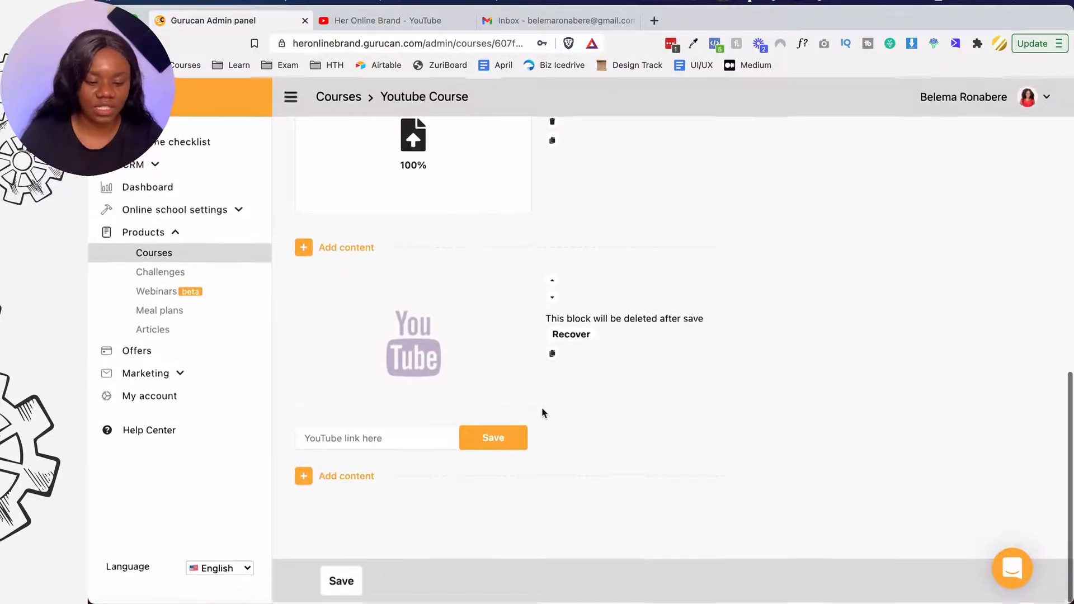
{"action": "left_click", "coordinate": [348, 585]}
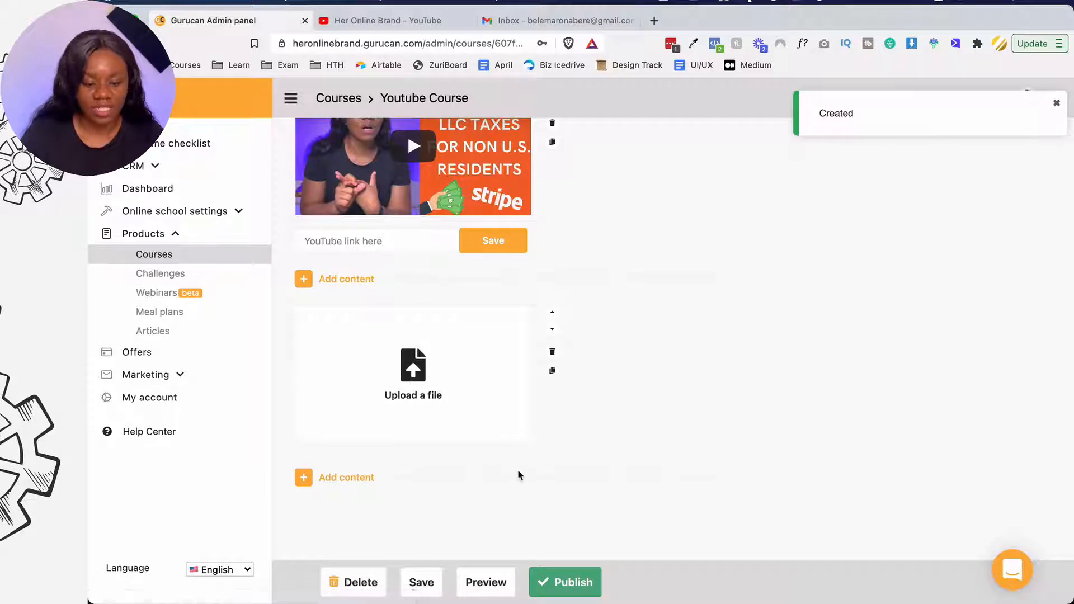
- Save the lesson, preview the Youtube Course student page in a new tab, and return
{"action": "left_click", "coordinate": [424, 576]}
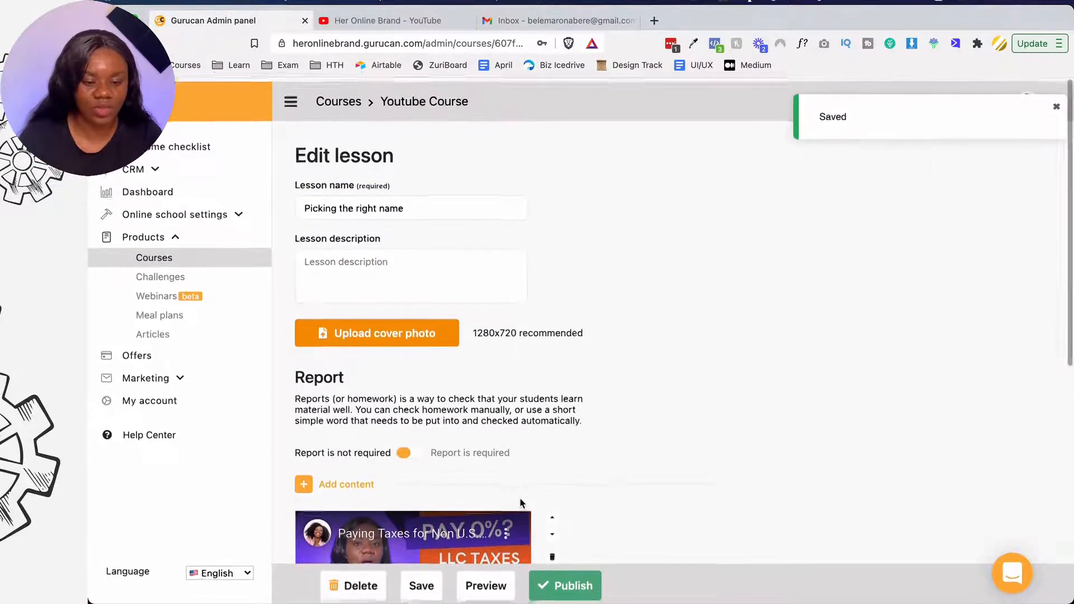
{"action": "scroll", "coordinate": [521, 504], "scroll_direction": "down", "scroll_amount": 10}
{"action": "left_click", "coordinate": [486, 580]}
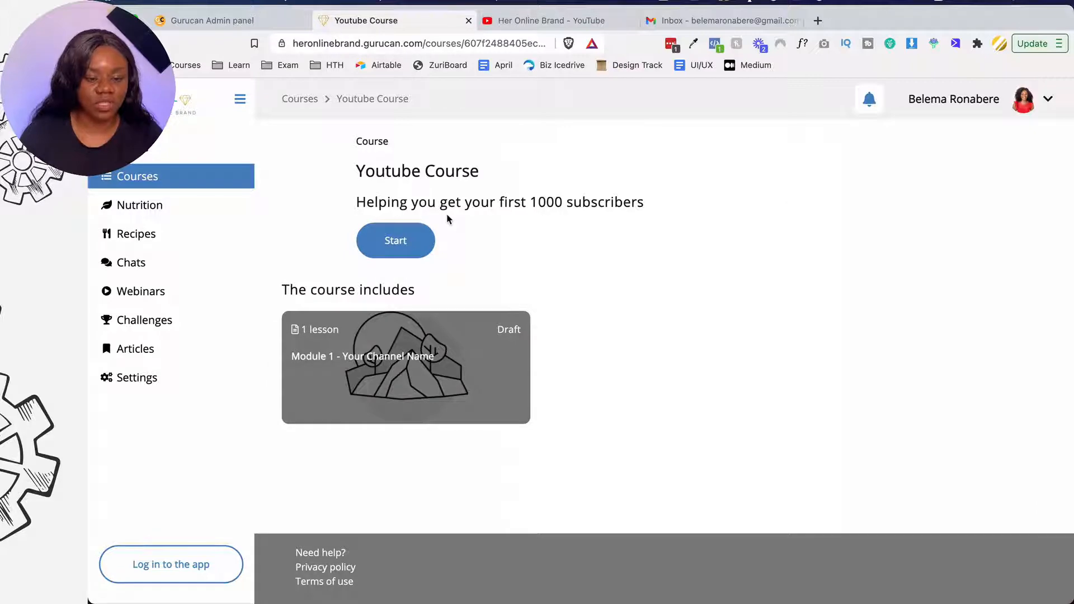
{"action": "left_click", "coordinate": [264, 21]}
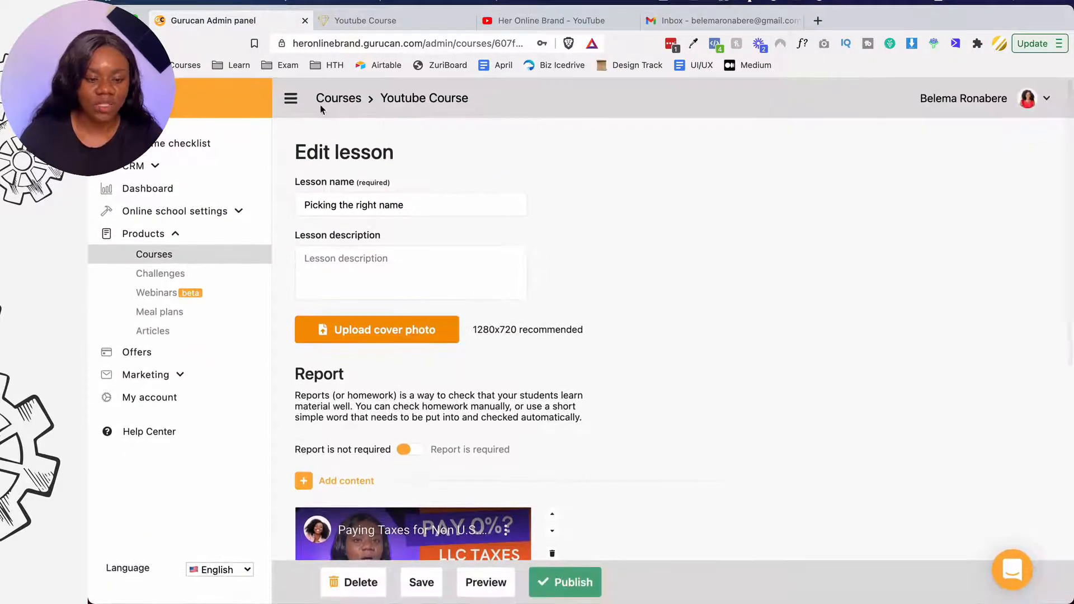
- Back on the Youtube Course page, publish the Picking the right name lesson
{"action": "left_click", "coordinate": [348, 99]}
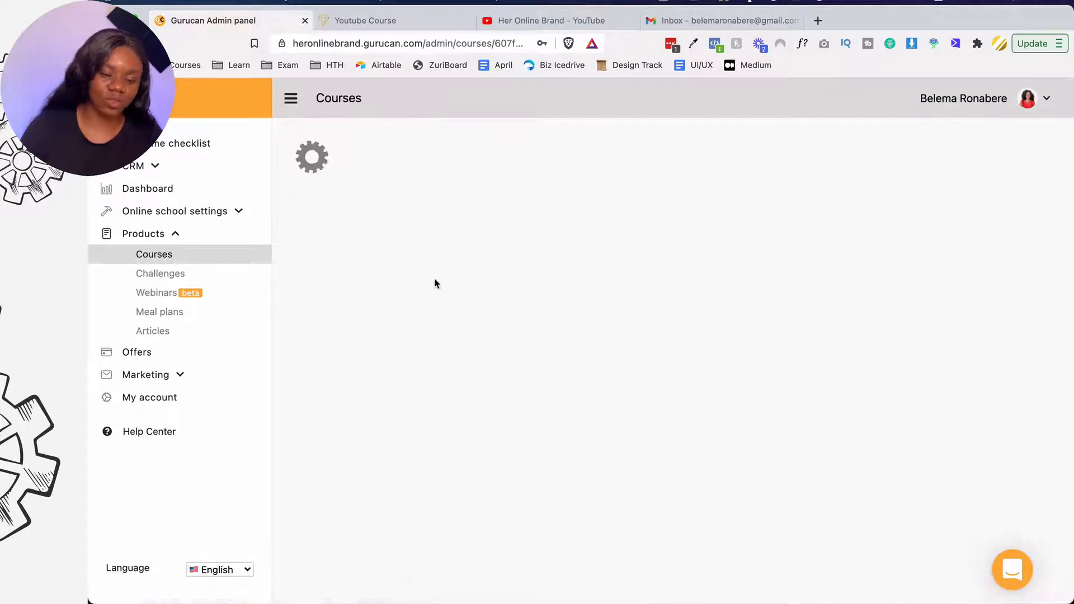
{"action": "scroll", "coordinate": [444, 352], "scroll_direction": "down", "scroll_amount": 7}
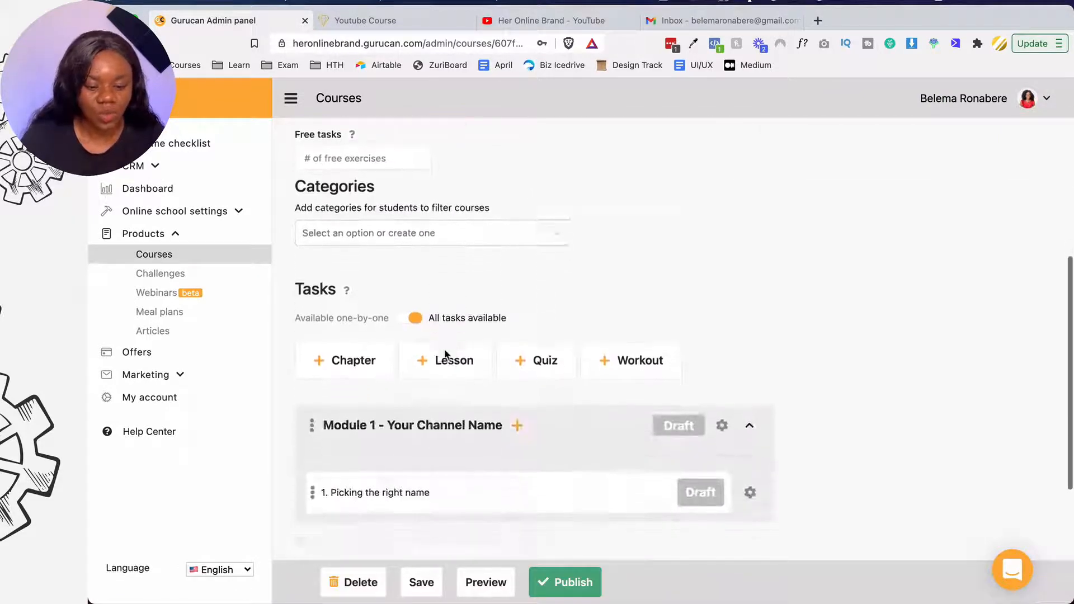
{"action": "scroll", "coordinate": [445, 354], "scroll_direction": "down", "scroll_amount": 4}
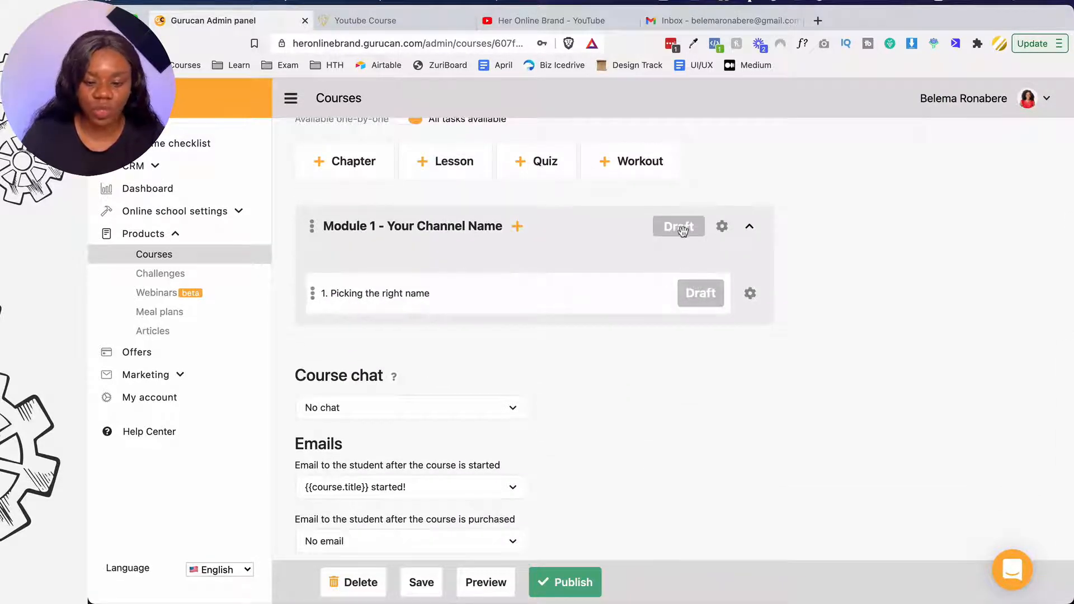
{"action": "left_click", "coordinate": [722, 226]}
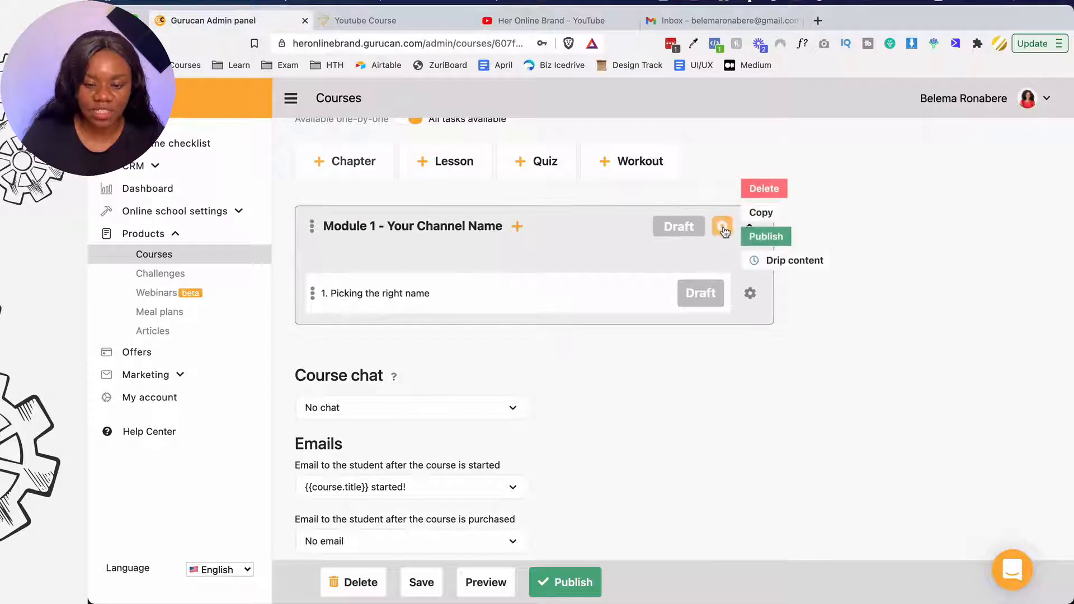
{"action": "left_click", "coordinate": [762, 236]}
{"action": "left_click", "coordinate": [751, 294]}
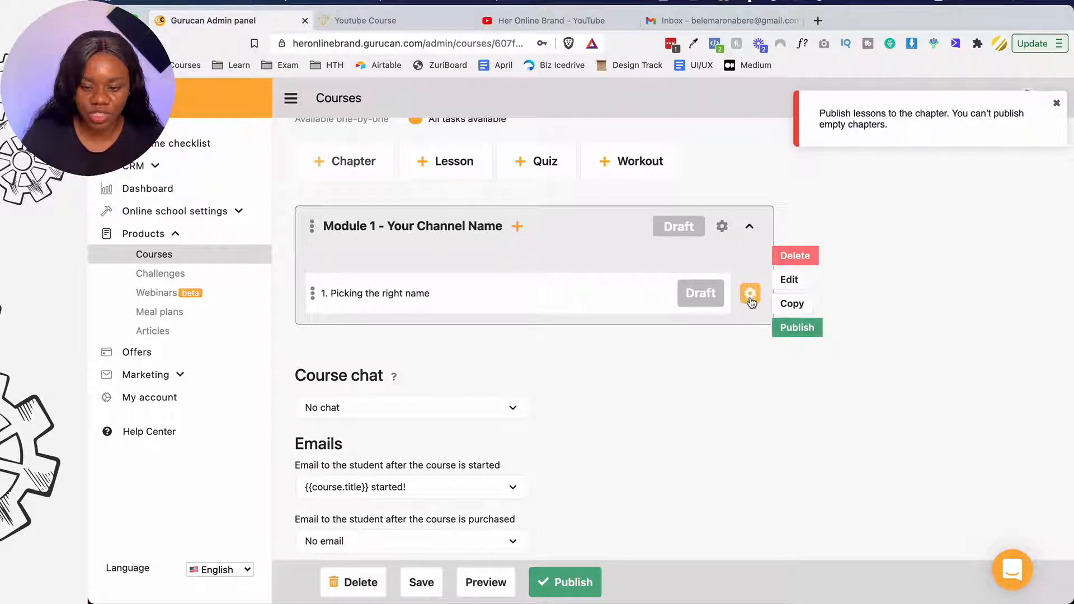
{"action": "left_click", "coordinate": [796, 330]}
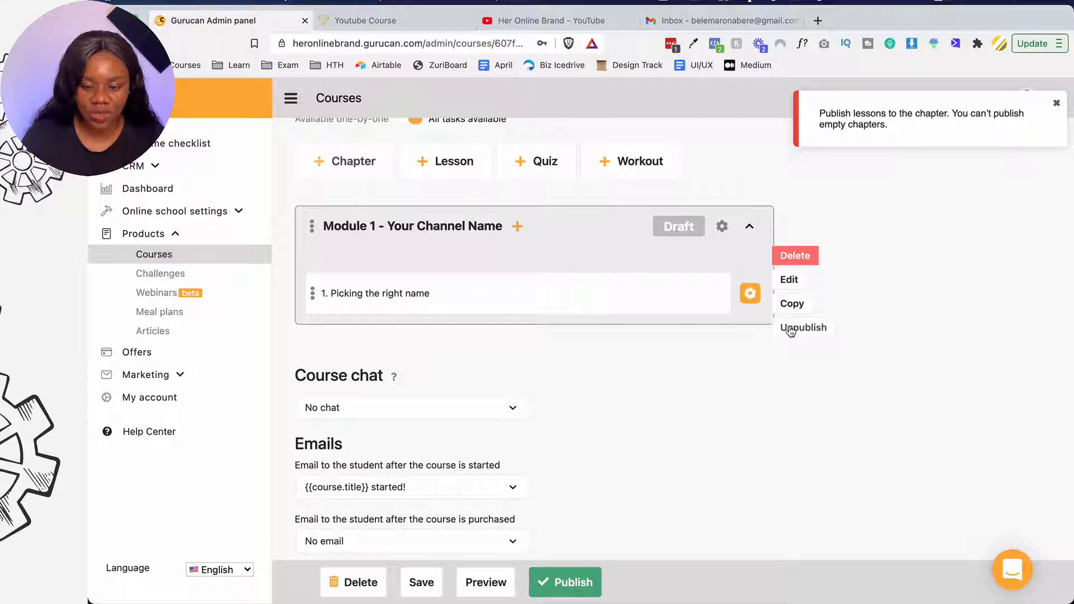
{"action": "left_click", "coordinate": [748, 311]}
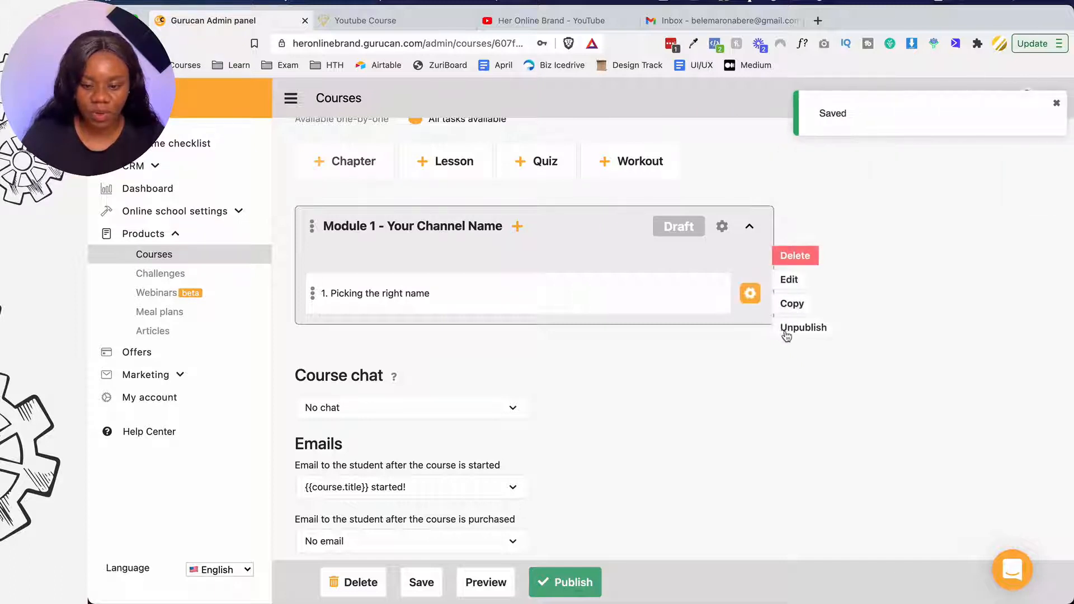
- Publish the Module 1 - Your Channel Name chapter
{"action": "left_click", "coordinate": [722, 226]}
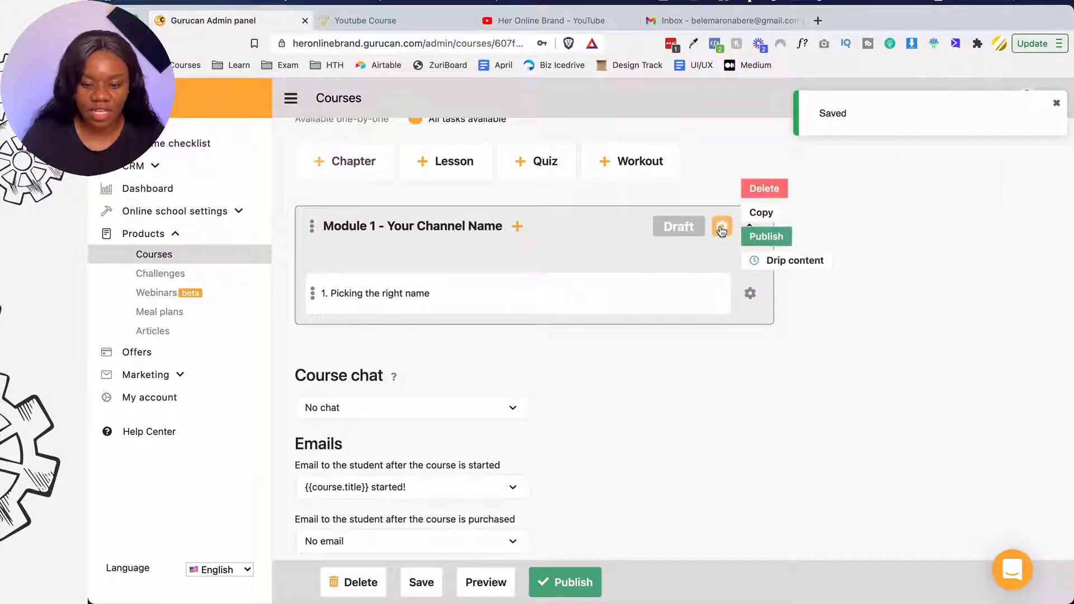
{"action": "left_click", "coordinate": [762, 237]}
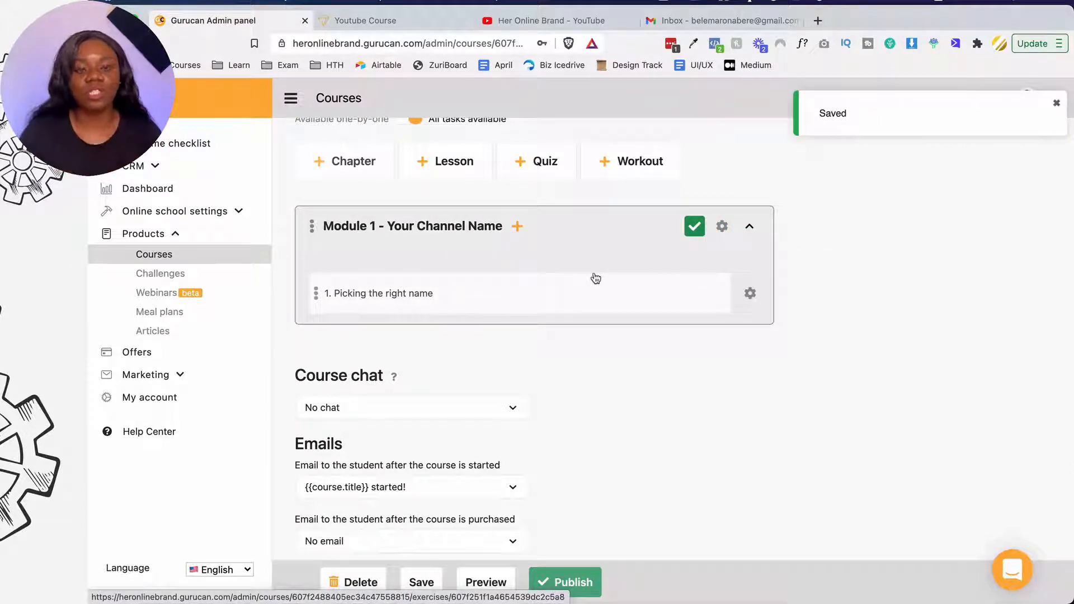
{"action": "scroll", "coordinate": [596, 278], "scroll_direction": "up", "scroll_amount": 1}
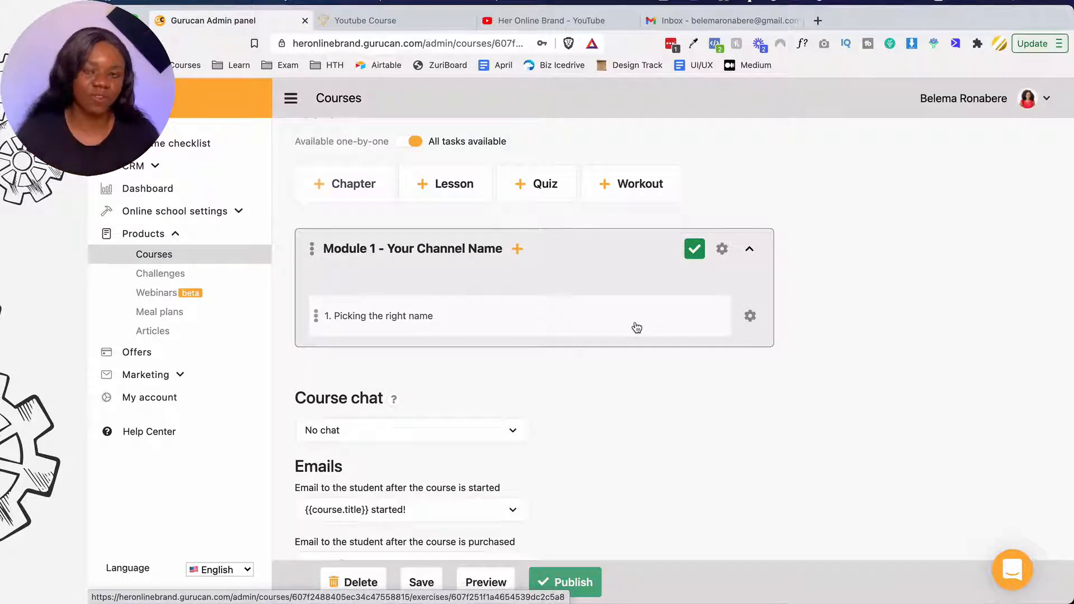
{"action": "scroll", "coordinate": [636, 328], "scroll_direction": "up", "scroll_amount": 1}
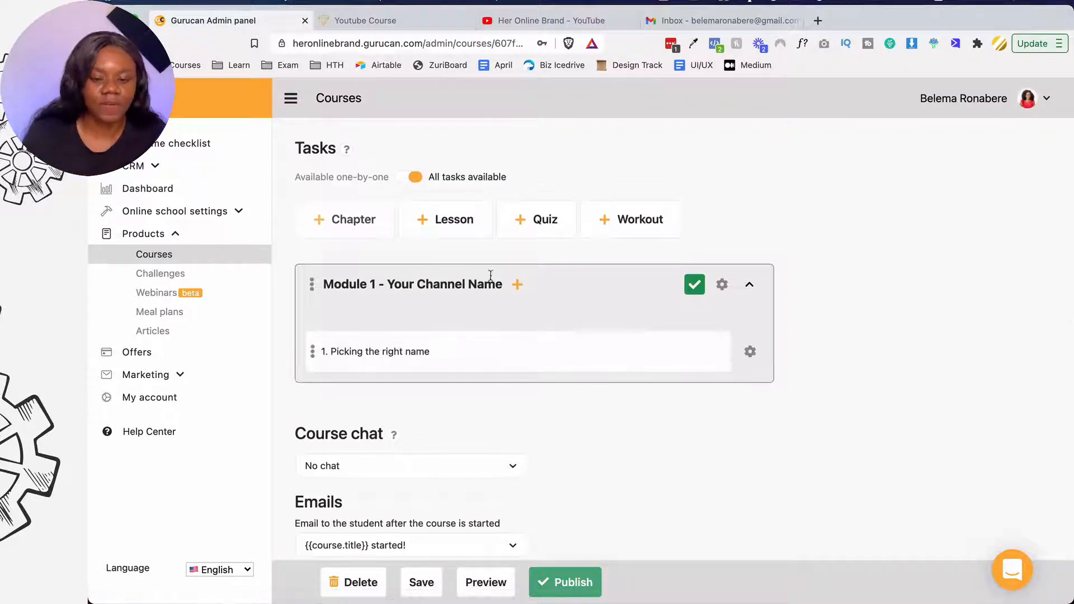
{"action": "scroll", "coordinate": [498, 277], "scroll_direction": "down", "scroll_amount": 2}
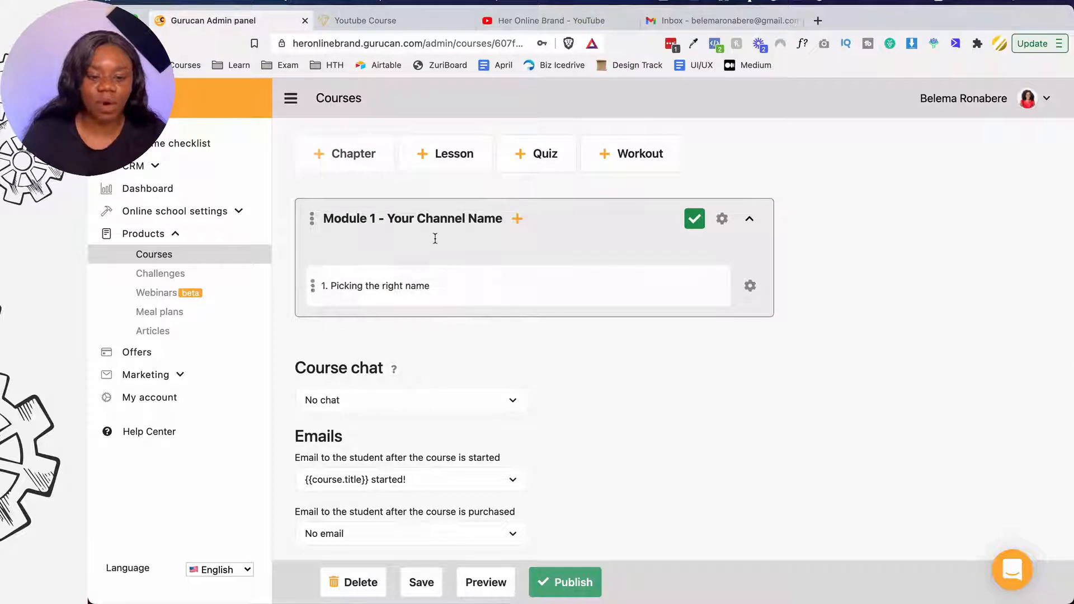
- Start a new quiz in Module 1 named 'Naming Quiz', leaving the one-time test option on
{"action": "left_click", "coordinate": [517, 218]}
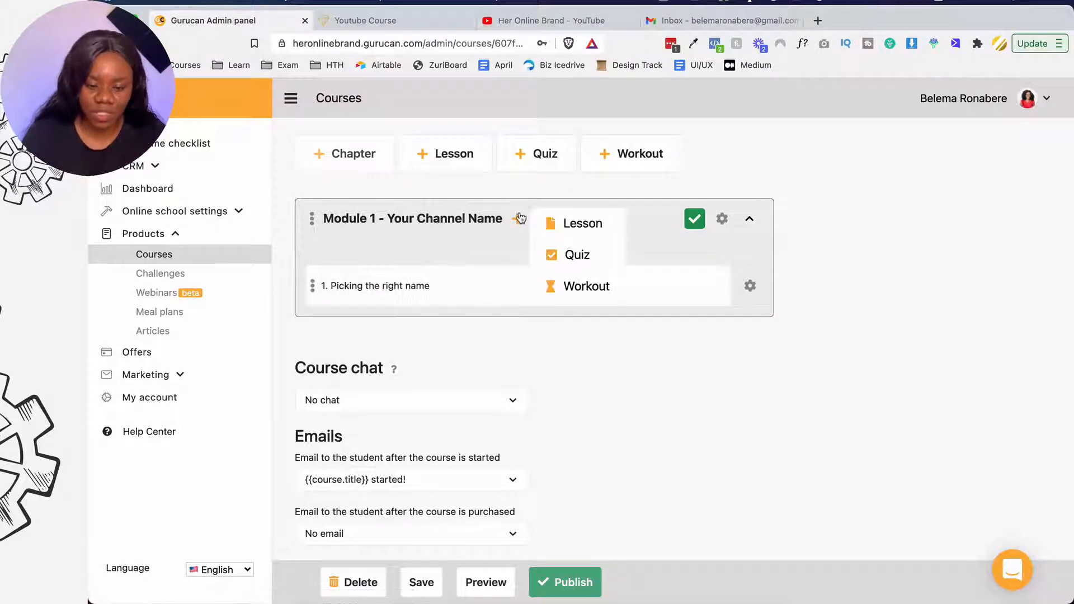
{"action": "left_click", "coordinate": [554, 256]}
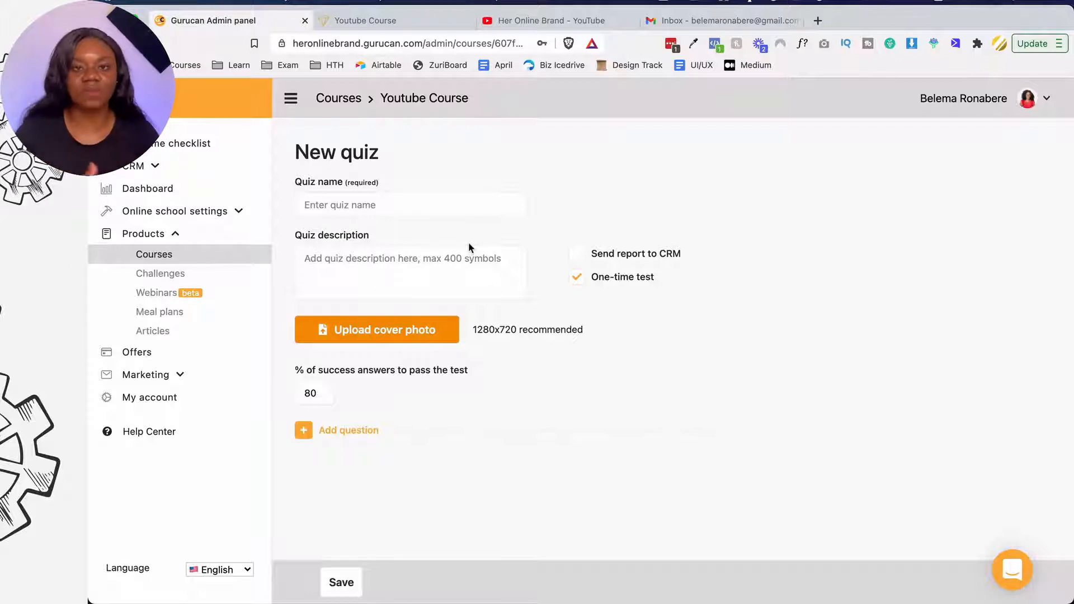
{"action": "left_click", "coordinate": [465, 205]}
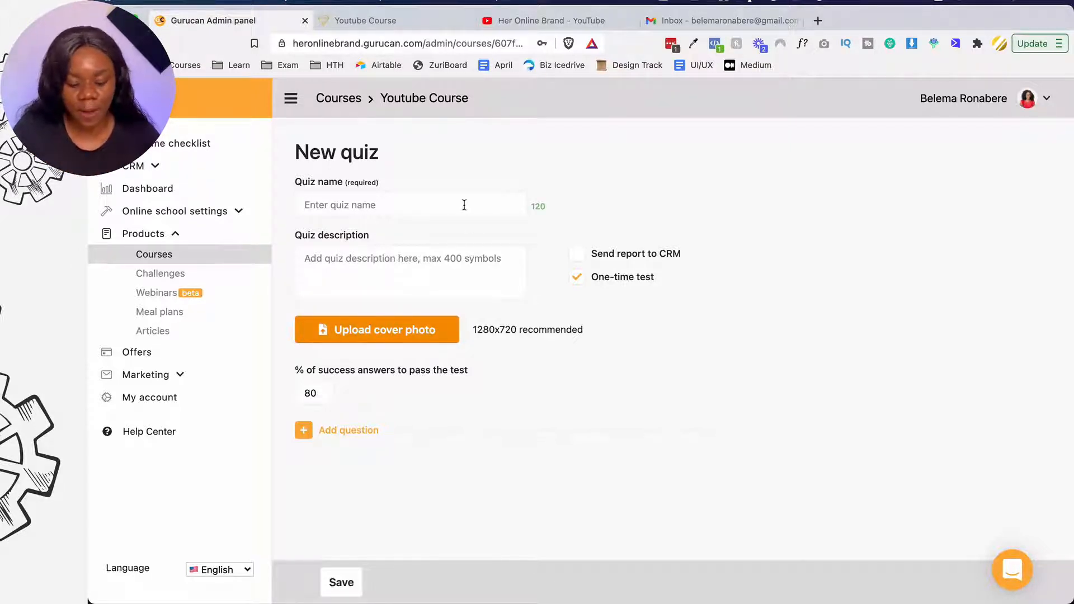
{"action": "type", "text": "Namein"}
{"action": "key", "text": "BackSpace"}
{"action": "key", "text": "BackSpace"}
{"action": "type", "text": "ing Quiz"}
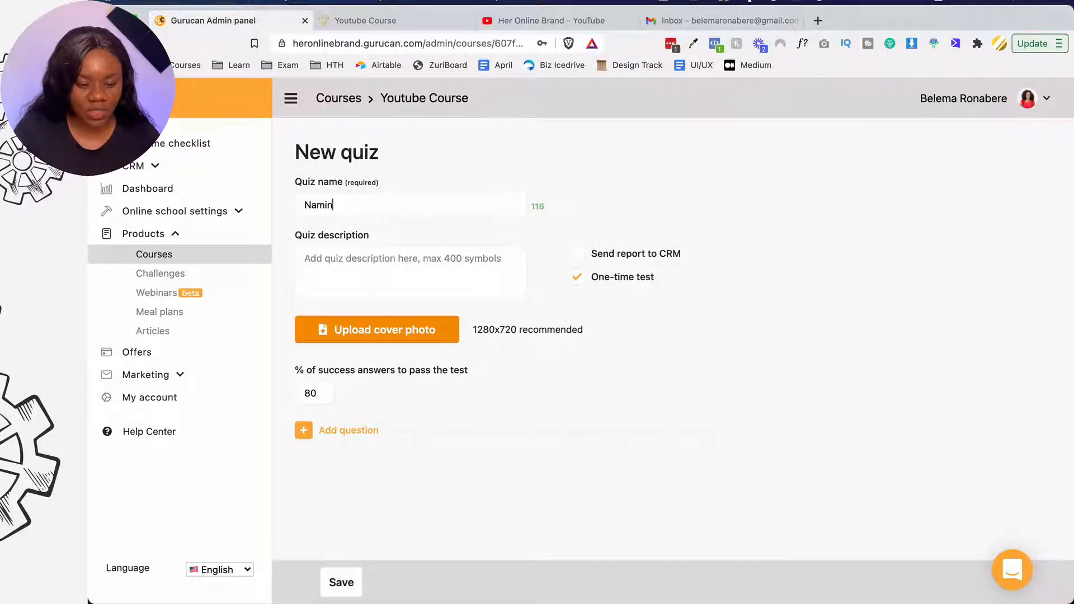
{"action": "left_click", "coordinate": [428, 266]}
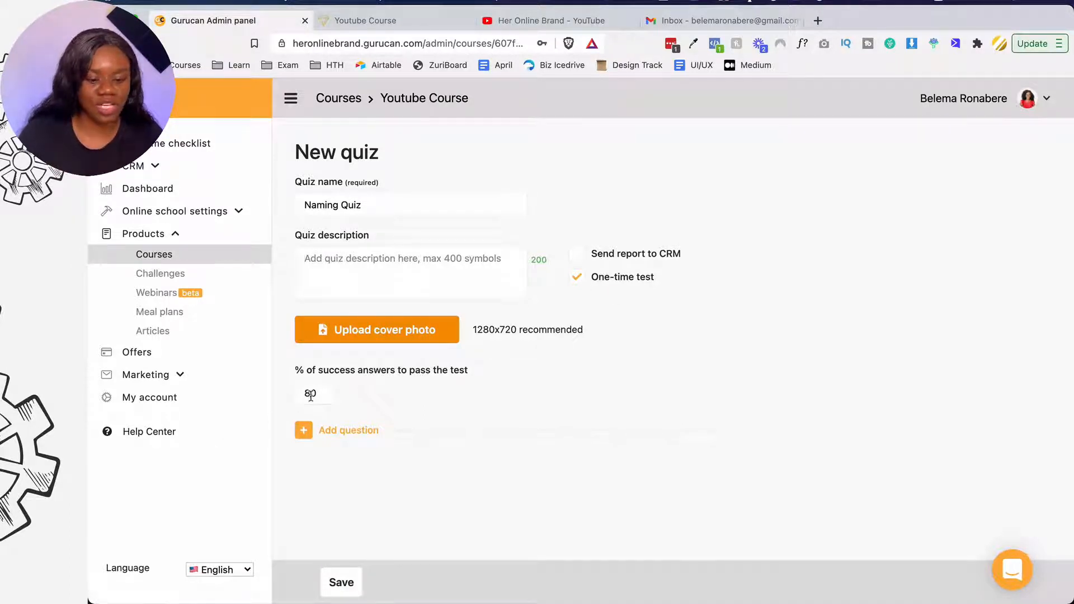
{"action": "left_click", "coordinate": [578, 277]}
{"action": "left_click", "coordinate": [582, 279]}
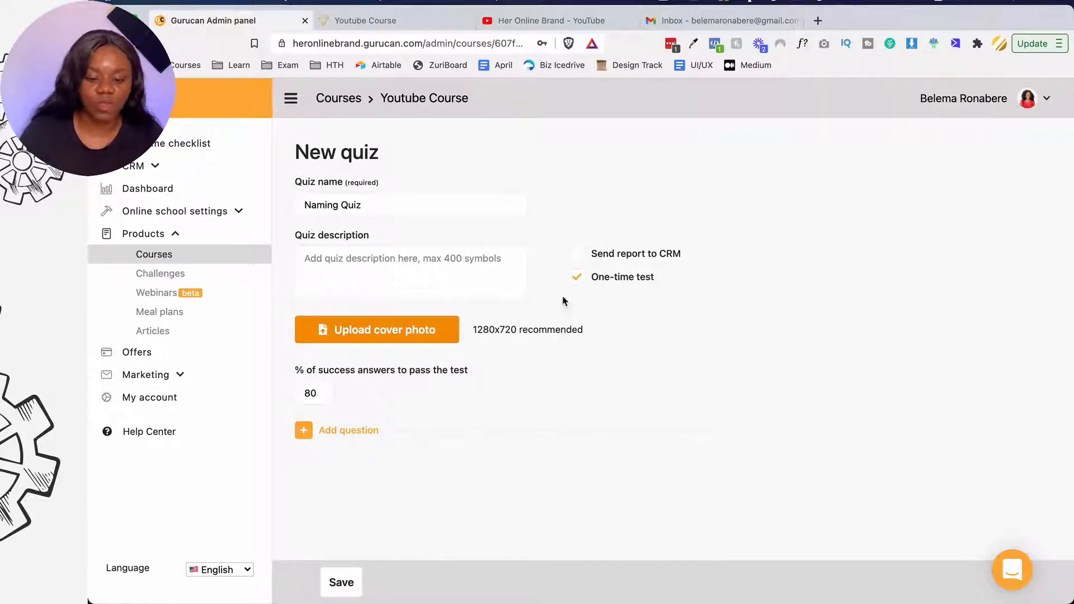
- Add the question 'What is the most important thing when choosing a channel name?'
{"action": "left_click", "coordinate": [314, 438]}
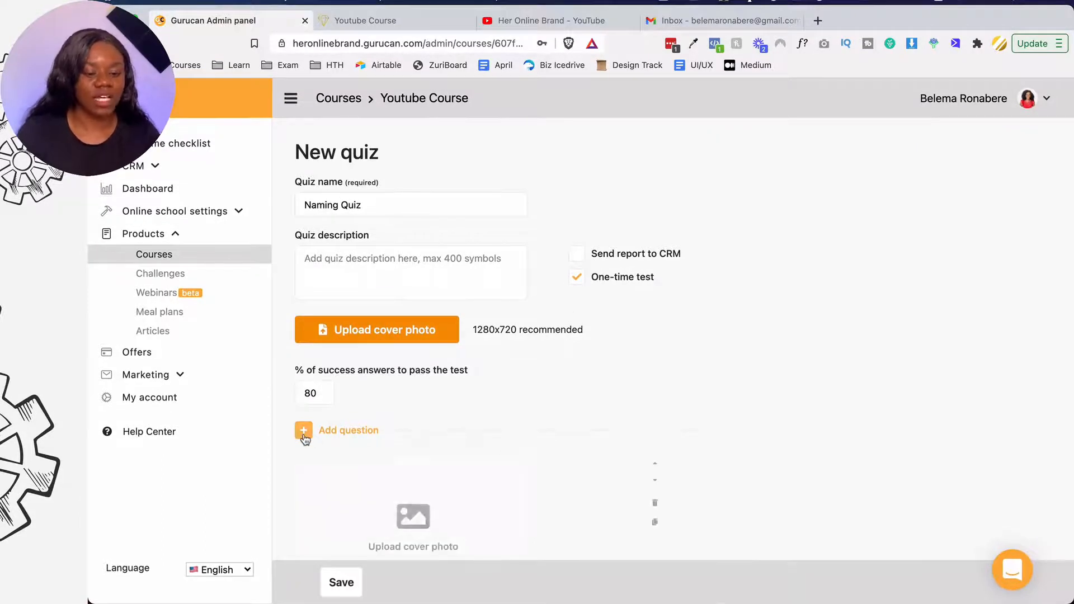
{"action": "scroll", "coordinate": [402, 444], "scroll_direction": "down", "scroll_amount": 5}
{"action": "left_click", "coordinate": [405, 400]}
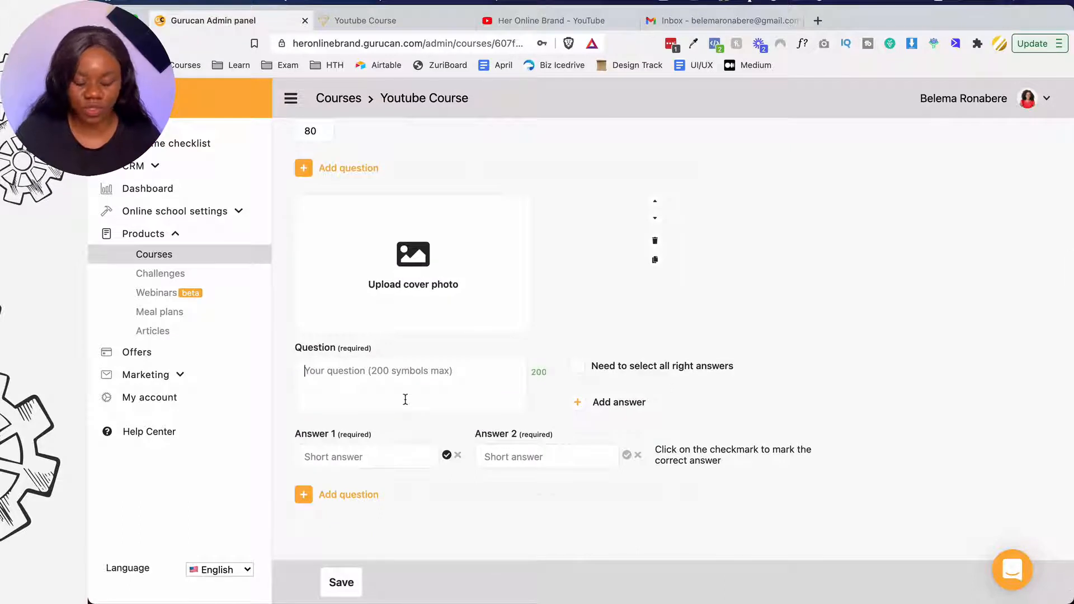
{"action": "type", "text": "What is the m"}
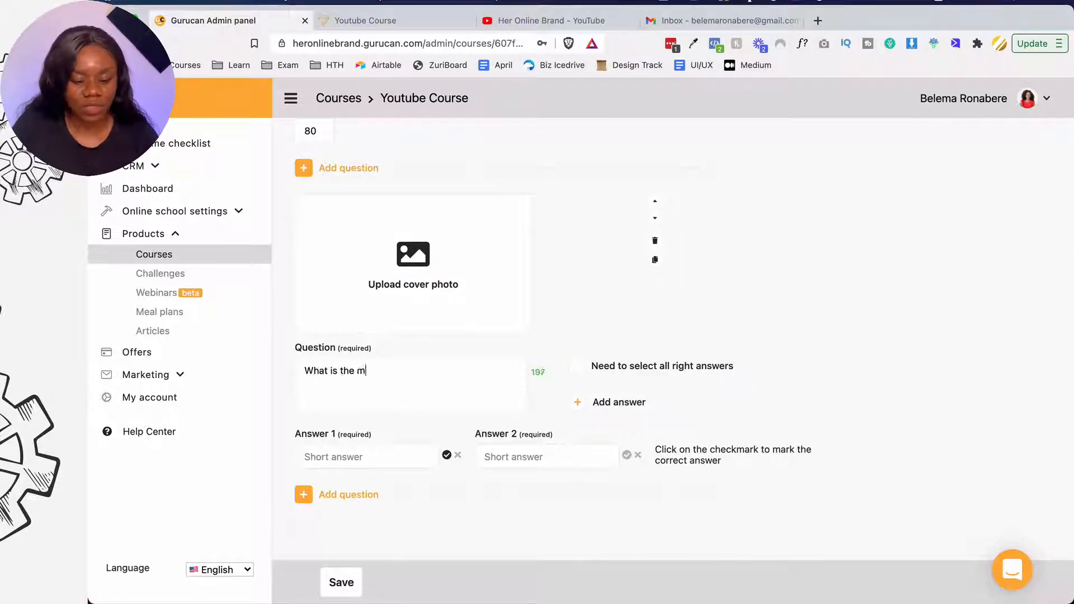
{"action": "type", "text": "ost important th"}
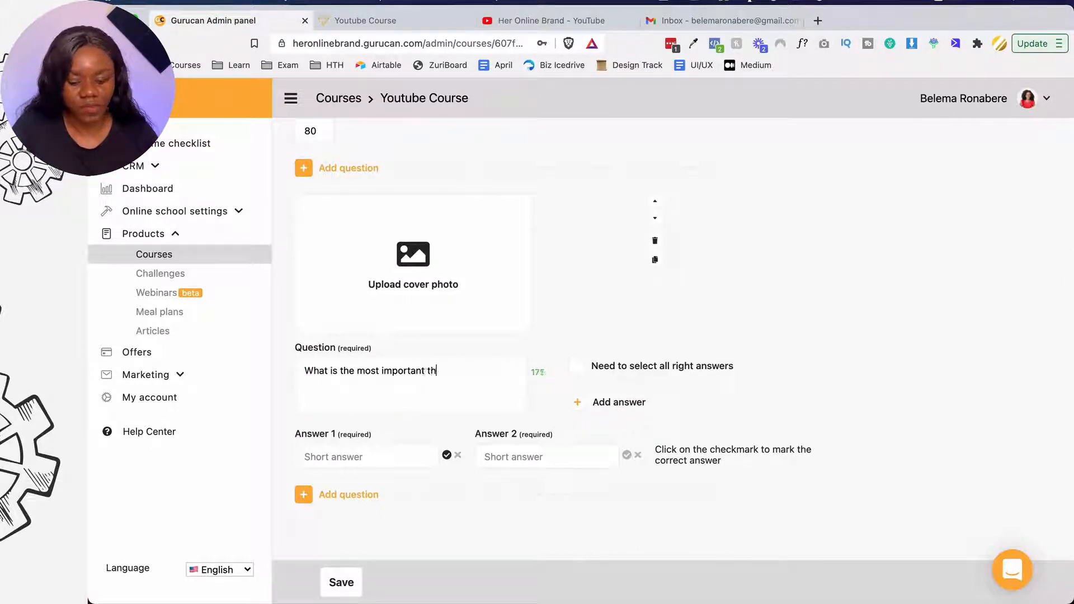
{"action": "type", "text": "ing when choosing a"}
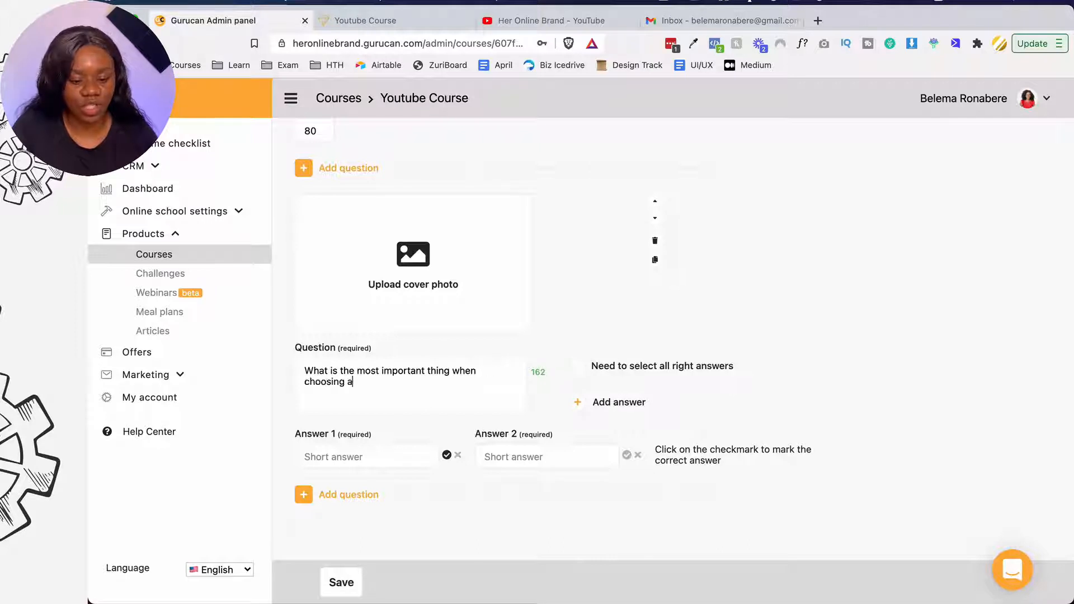
{"action": "type", "text": " channel name?"}
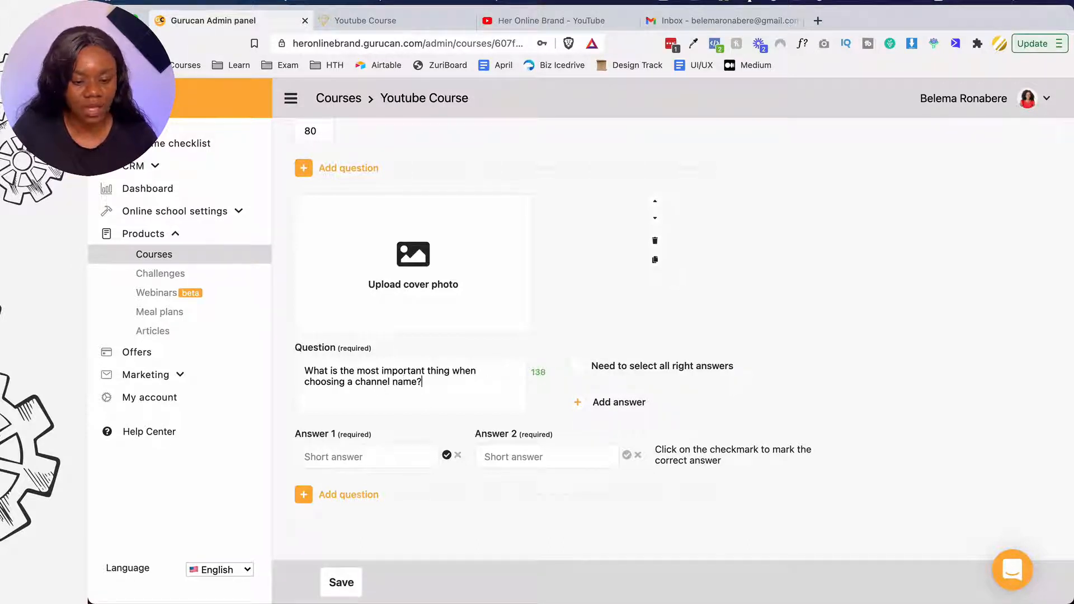
- Enter answers Length, Cute, SEO Friendly and All Of the above, marking only the last correct
{"action": "left_click", "coordinate": [374, 457]}
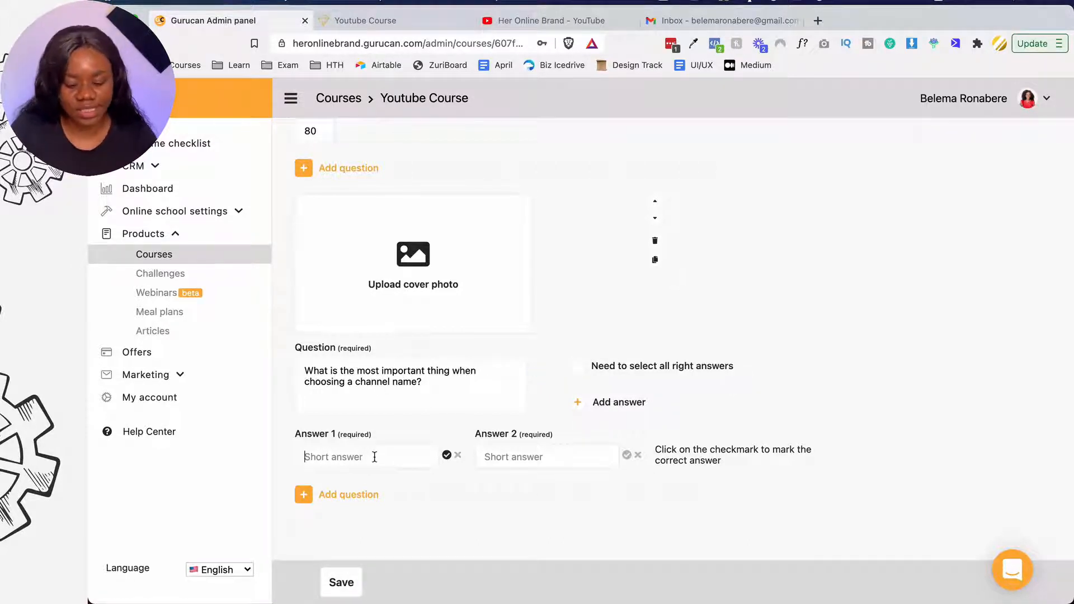
{"action": "type", "text": "Length"}
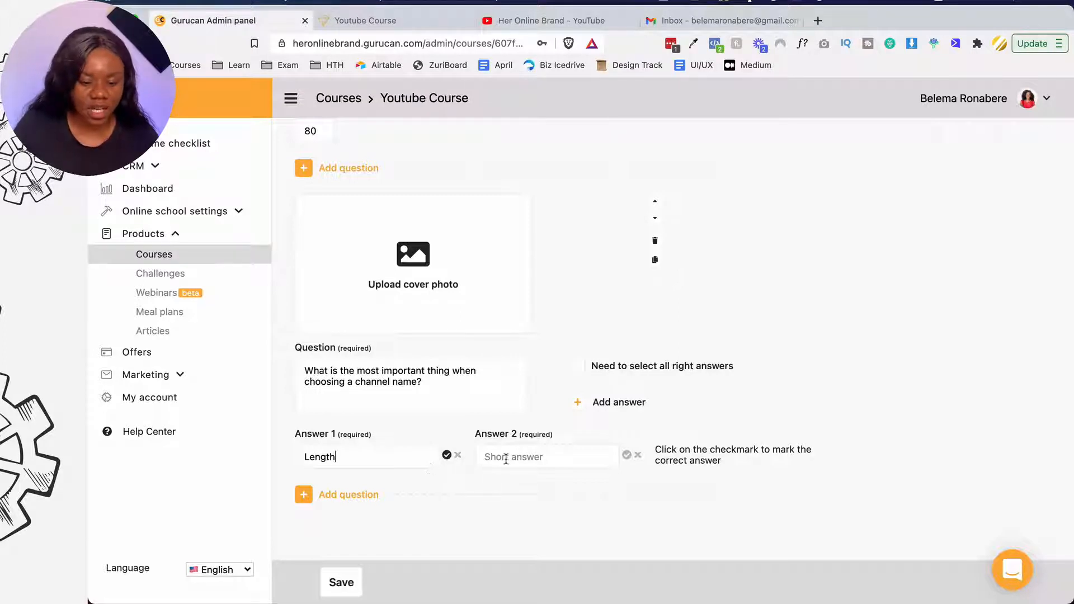
{"action": "type", "text": "C"}
{"action": "key", "text": "BackSpace"}
{"action": "type", "text": "Cute"}
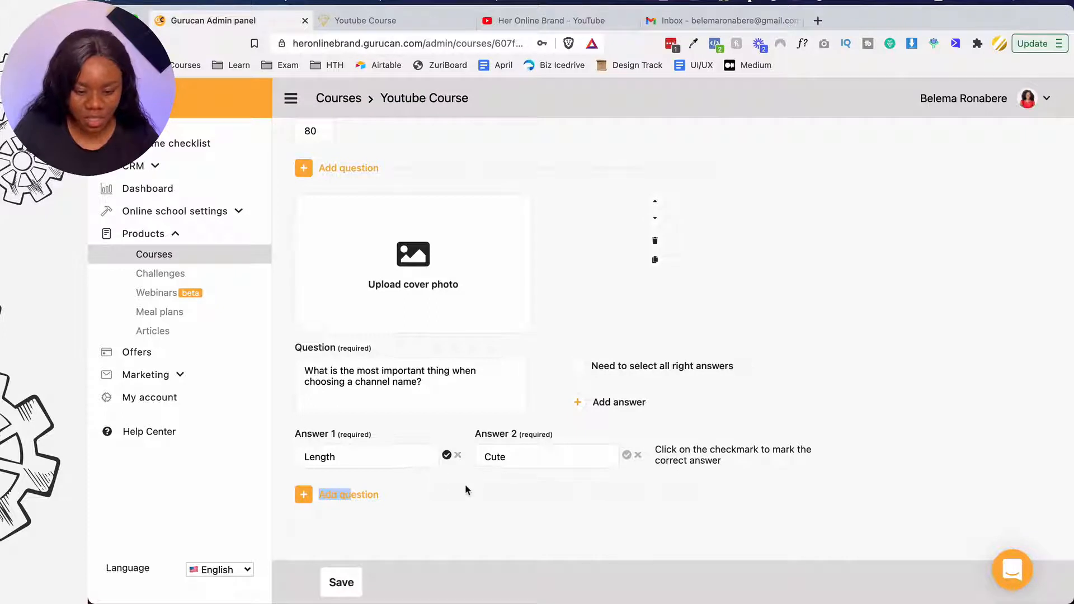
{"action": "left_click", "coordinate": [580, 403]}
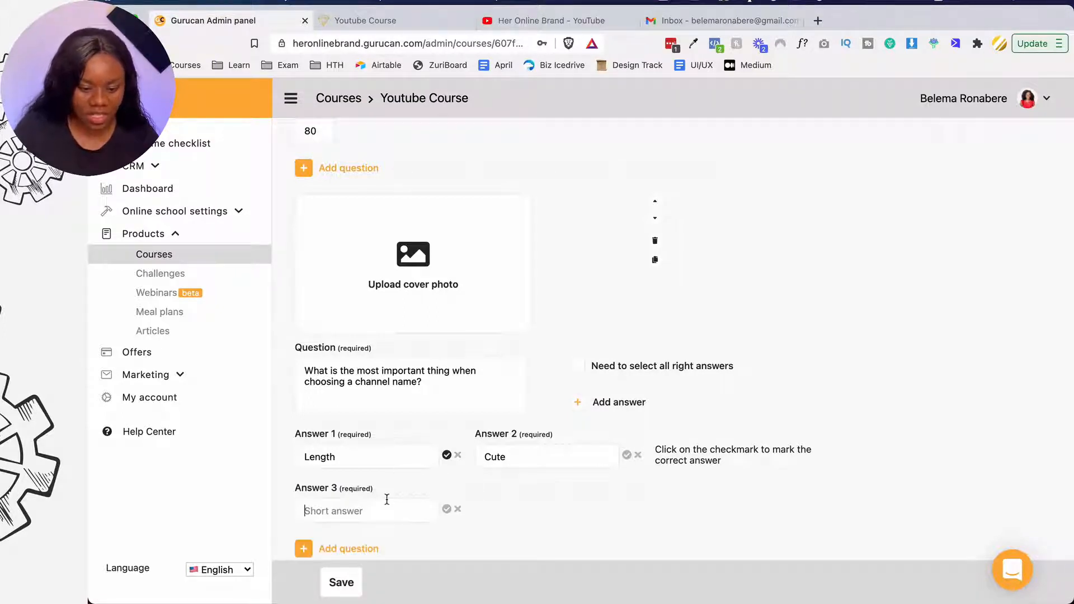
{"action": "type", "text": "SEO Friendly"}
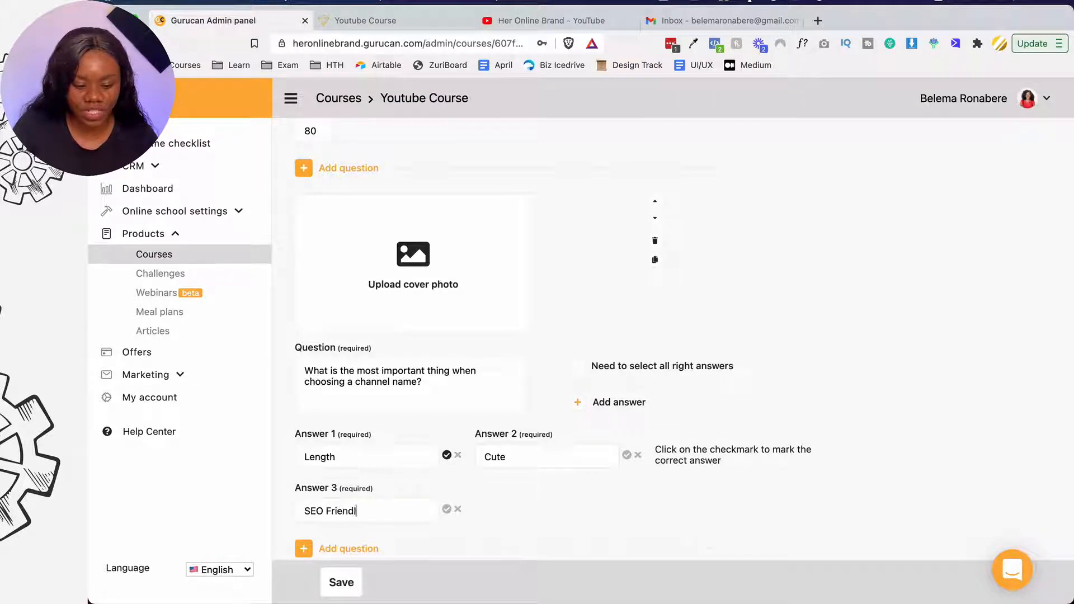
{"action": "left_click", "coordinate": [578, 403]}
{"action": "scroll", "coordinate": [560, 426], "scroll_direction": "down", "scroll_amount": 2}
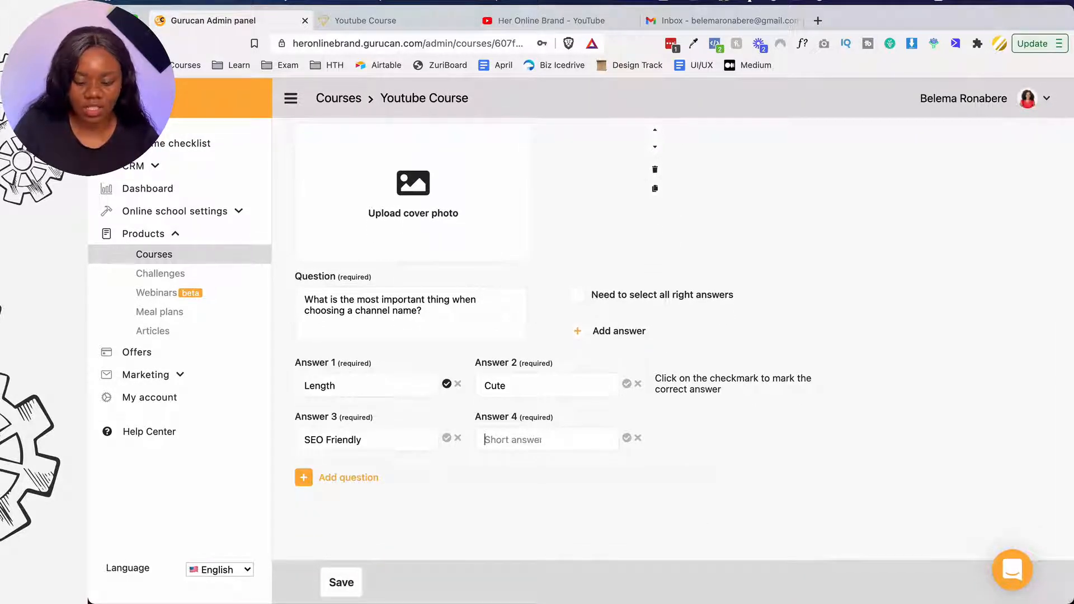
{"action": "type", "text": "All Of the "}
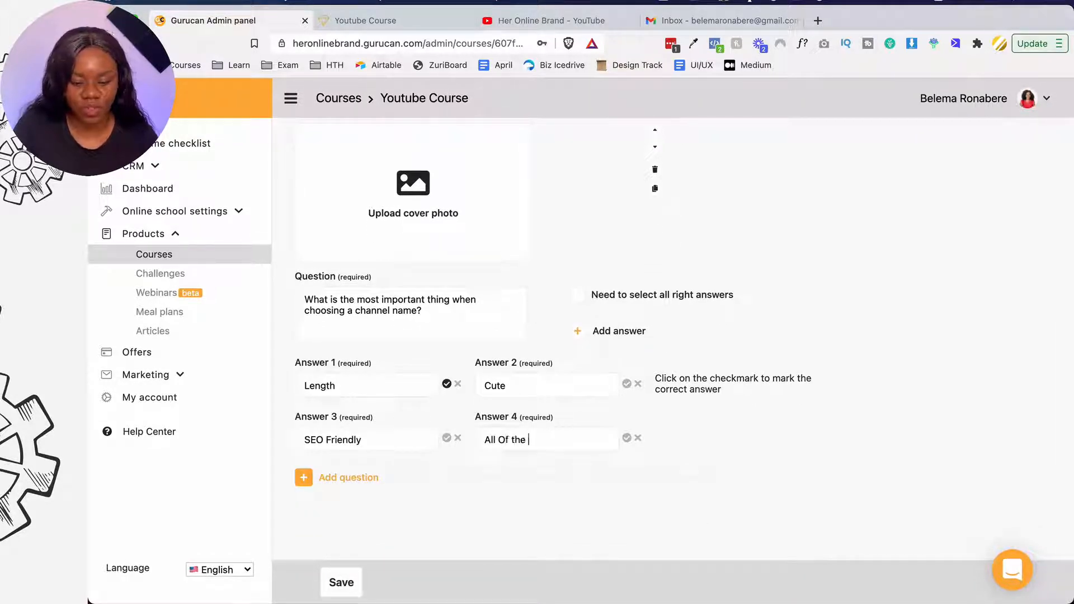
{"action": "type", "text": "above"}
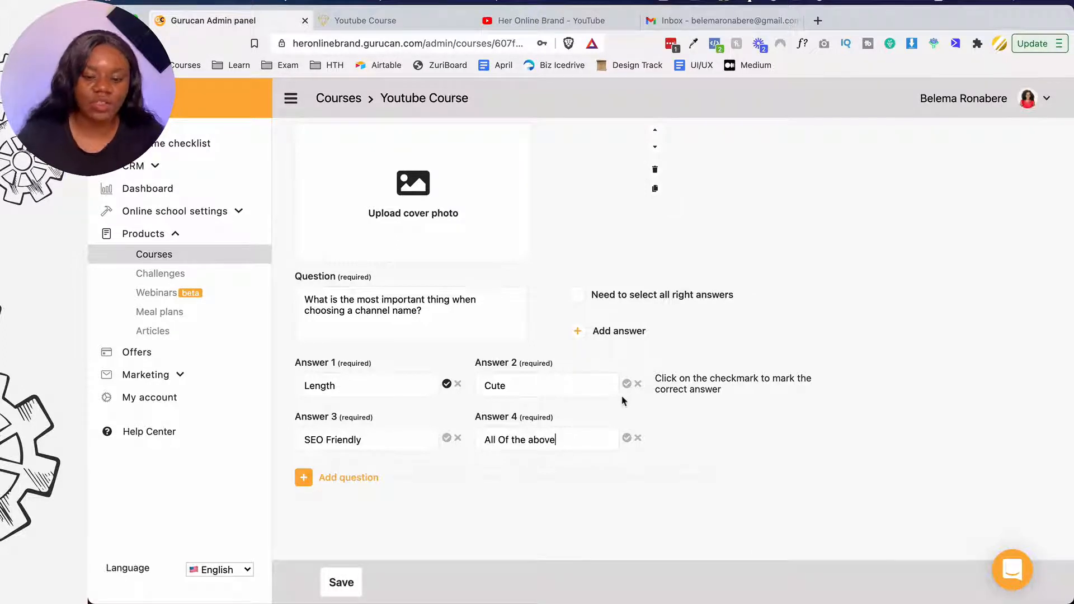
{"action": "left_click", "coordinate": [627, 438]}
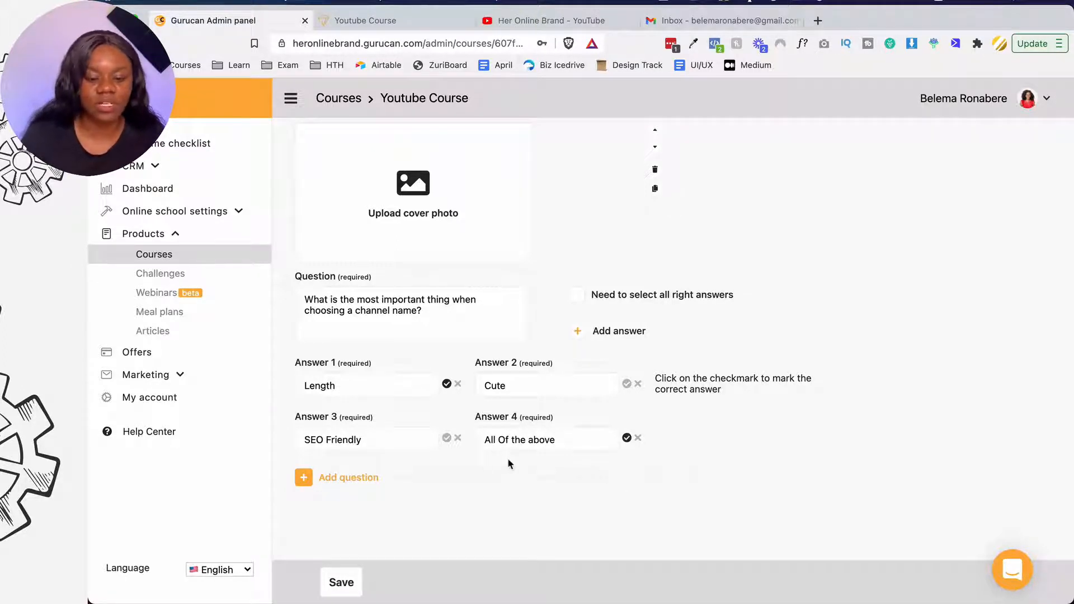
{"action": "left_click", "coordinate": [446, 384]}
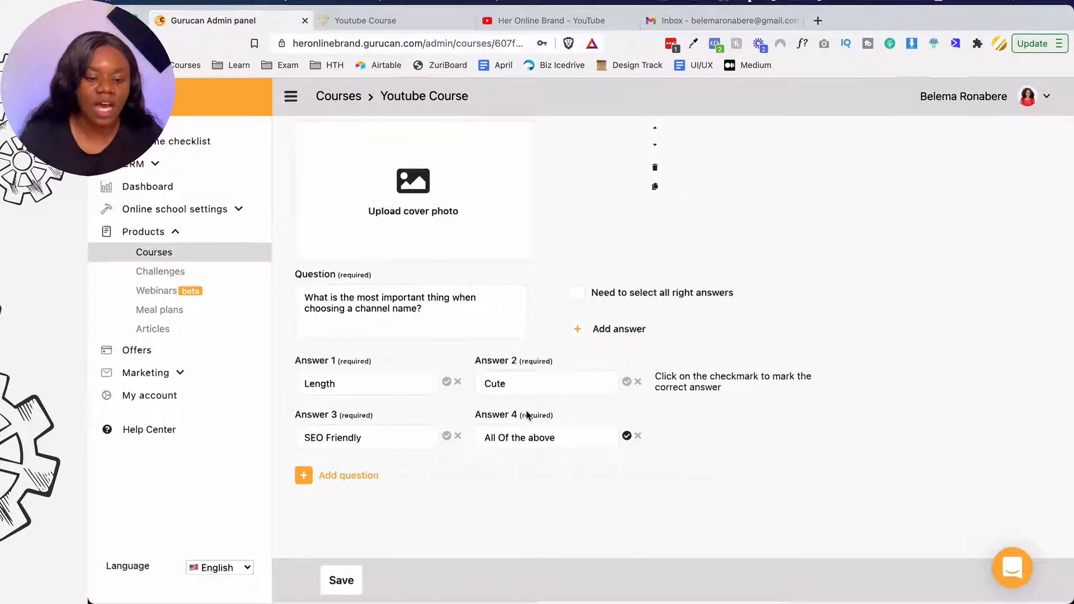
- Save the Naming Quiz and publish it from the Youtube Course page
{"action": "left_click", "coordinate": [365, 582]}
{"action": "left_click", "coordinate": [422, 581]}
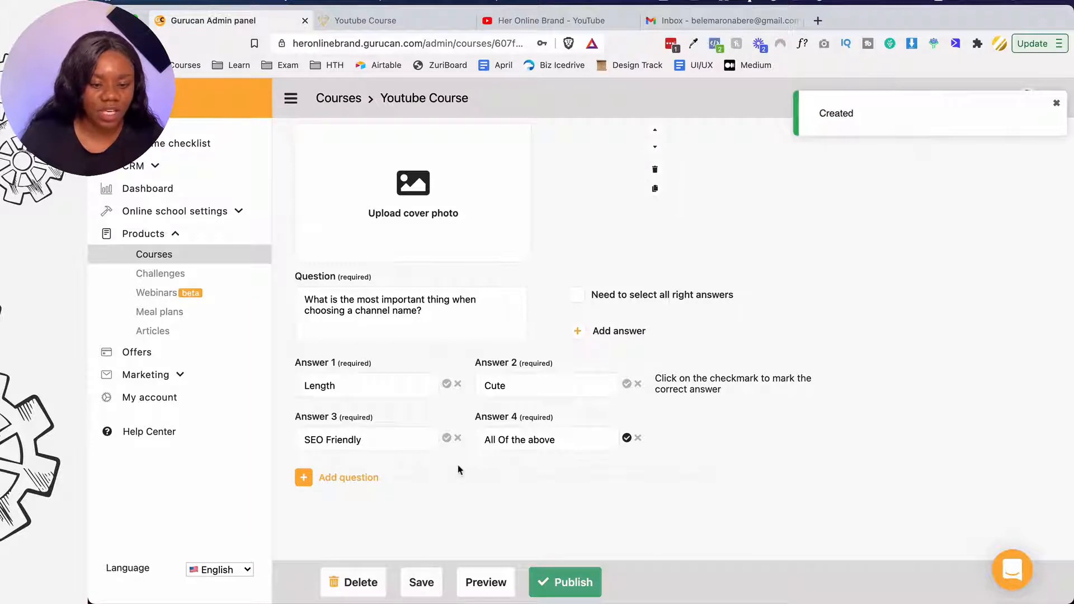
{"action": "left_click", "coordinate": [405, 101]}
{"action": "scroll", "coordinate": [436, 358], "scroll_direction": "down", "scroll_amount": 10}
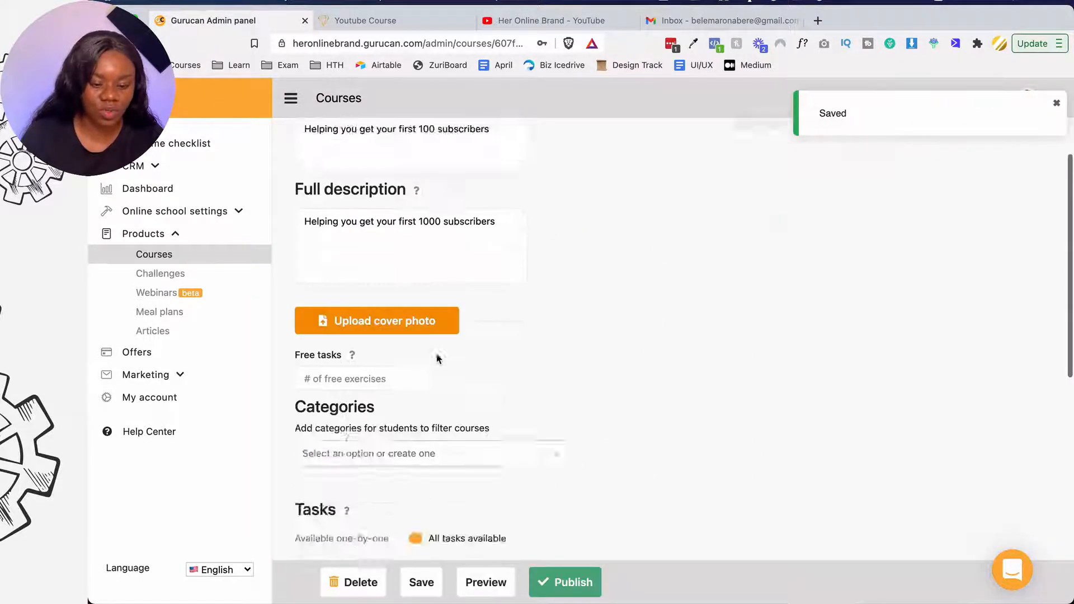
{"action": "left_click", "coordinate": [751, 435]}
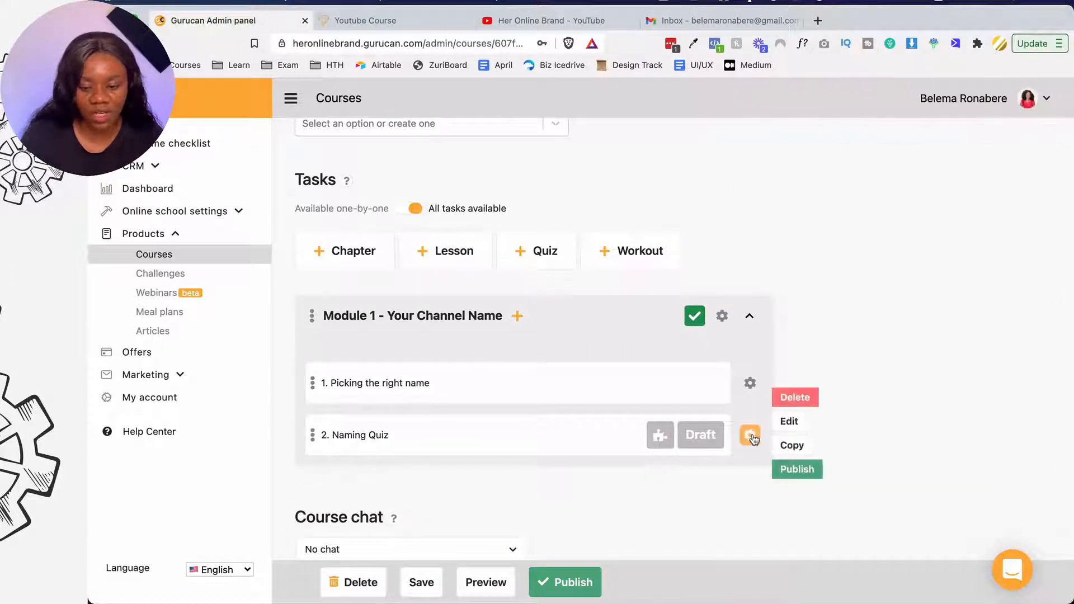
{"action": "left_click", "coordinate": [795, 473]}
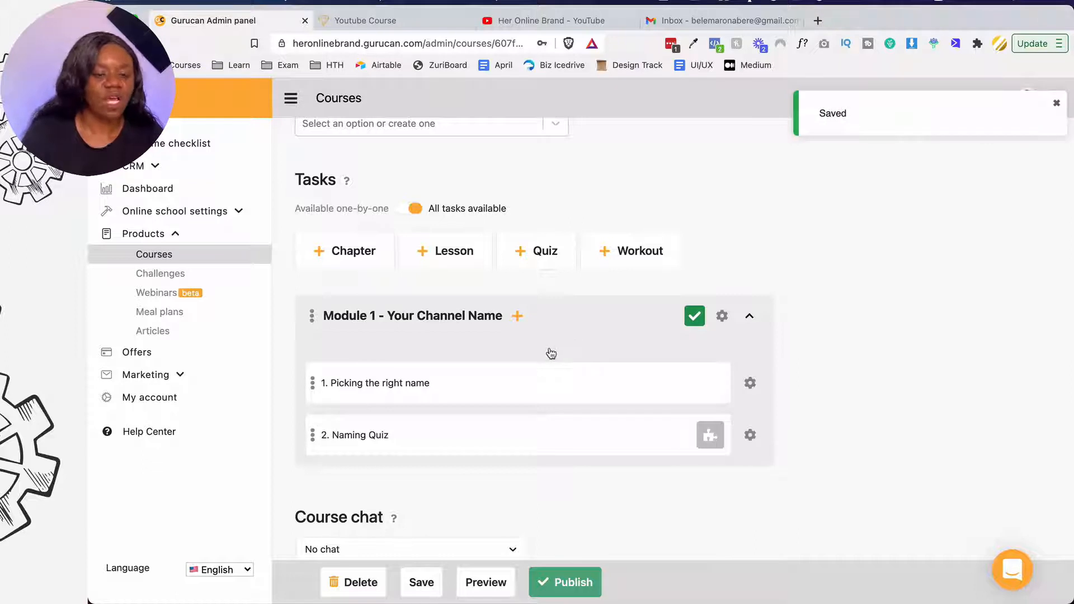
- Start a new workout in Module 1
{"action": "scroll", "coordinate": [551, 354], "scroll_direction": "down", "scroll_amount": 2}
{"action": "scroll", "coordinate": [547, 353], "scroll_direction": "up", "scroll_amount": 1}
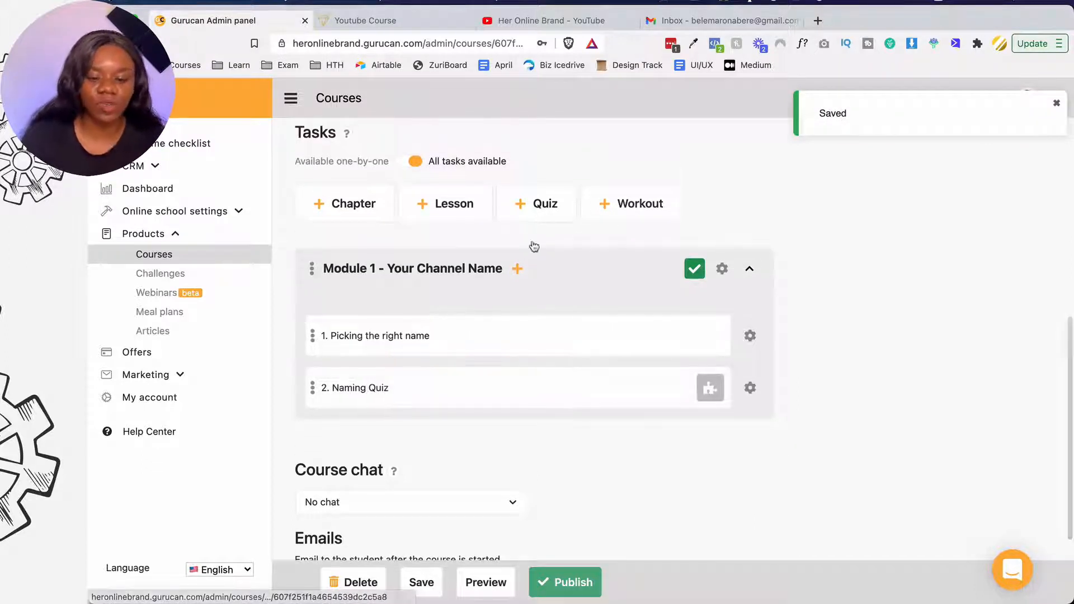
{"action": "left_click", "coordinate": [518, 269]}
{"action": "left_click", "coordinate": [556, 336]}
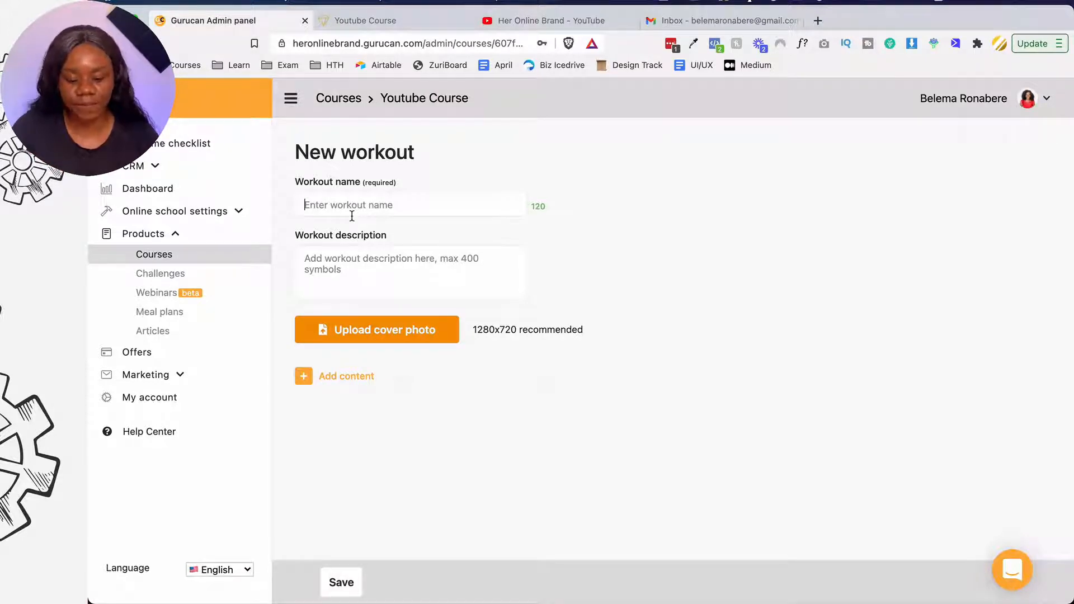
- Name the workout 'Lose belly fat' and add an exercise based on repetitions
{"action": "type", "text": "Lose belly f"}
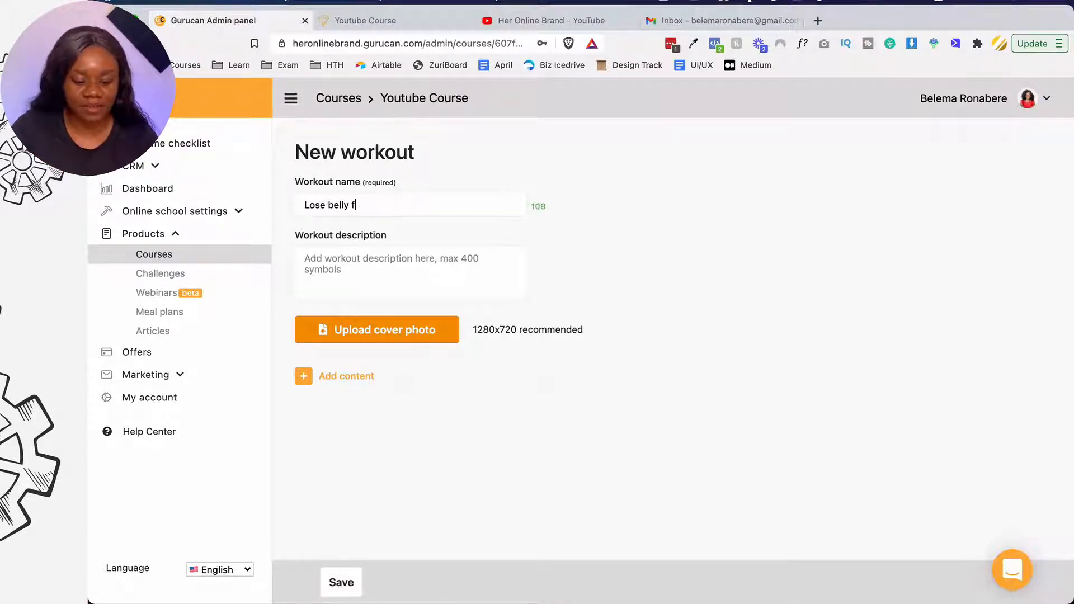
{"action": "type", "text": "at"}
{"action": "left_click", "coordinate": [325, 373]}
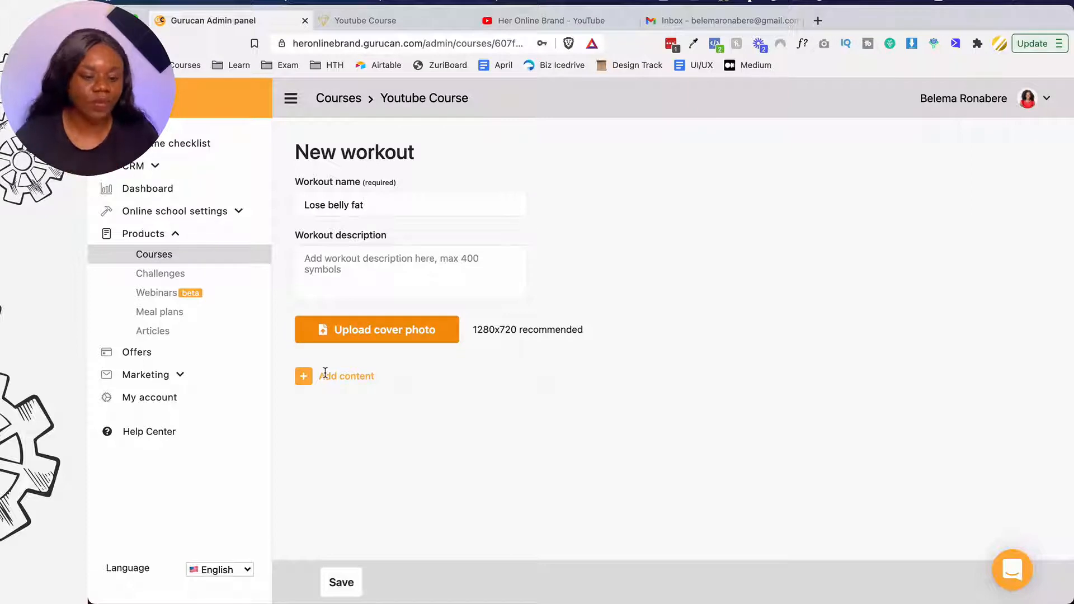
{"action": "left_click", "coordinate": [304, 376]}
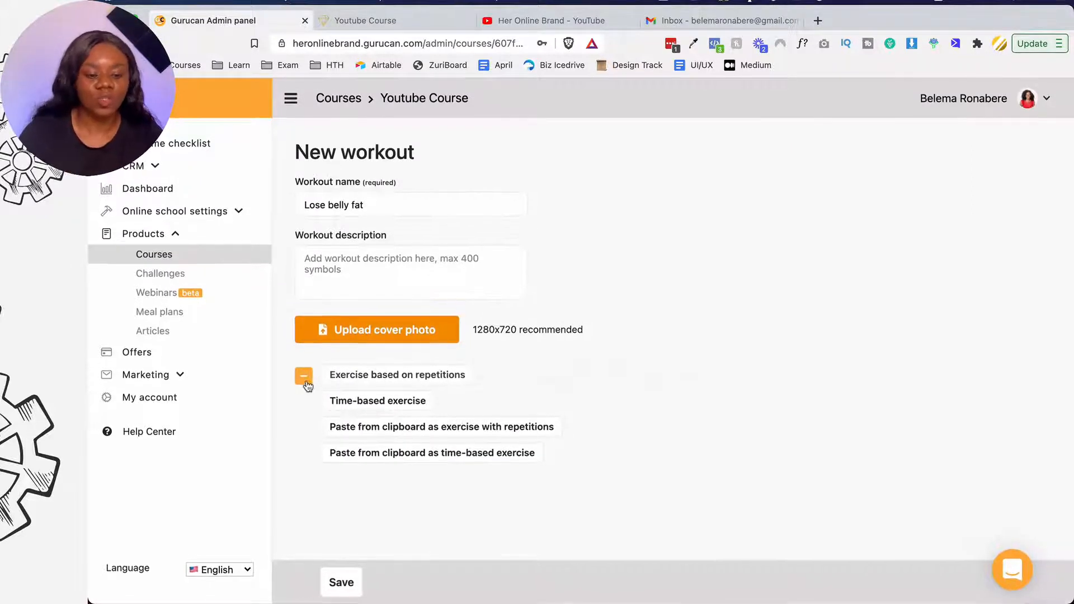
{"action": "left_click", "coordinate": [374, 374]}
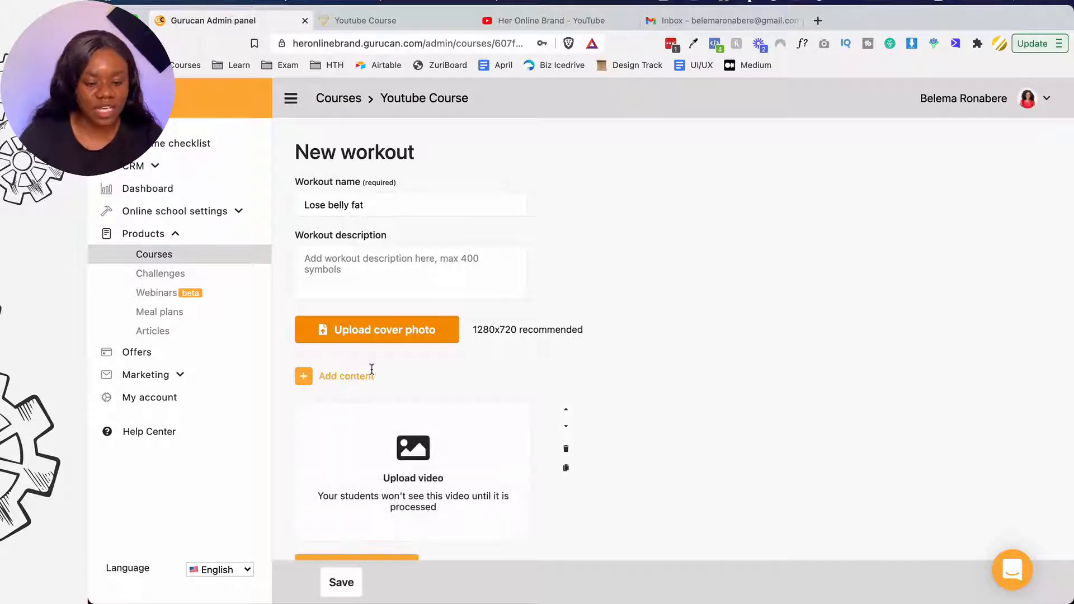
{"action": "scroll", "coordinate": [373, 375], "scroll_direction": "down", "scroll_amount": 4}
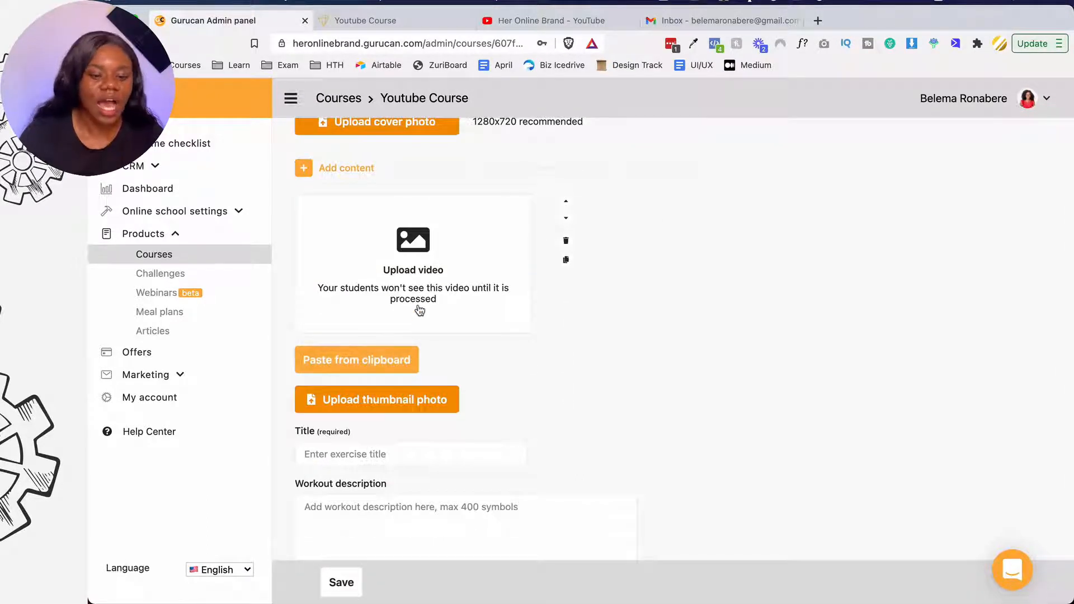
{"action": "scroll", "coordinate": [418, 310], "scroll_direction": "up", "scroll_amount": 1}
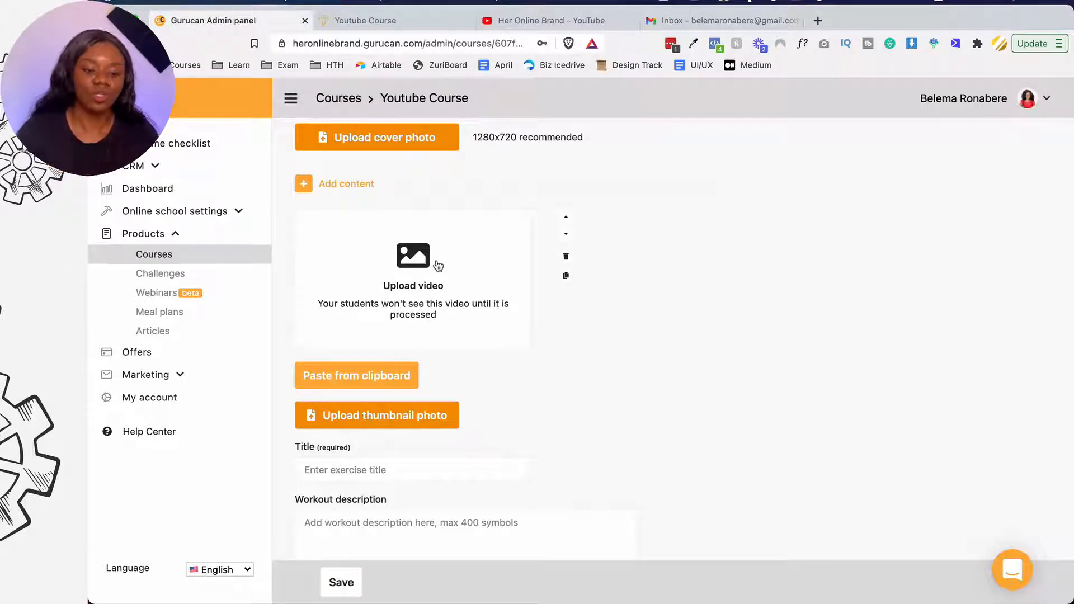
{"action": "scroll", "coordinate": [438, 266], "scroll_direction": "down", "scroll_amount": 4}
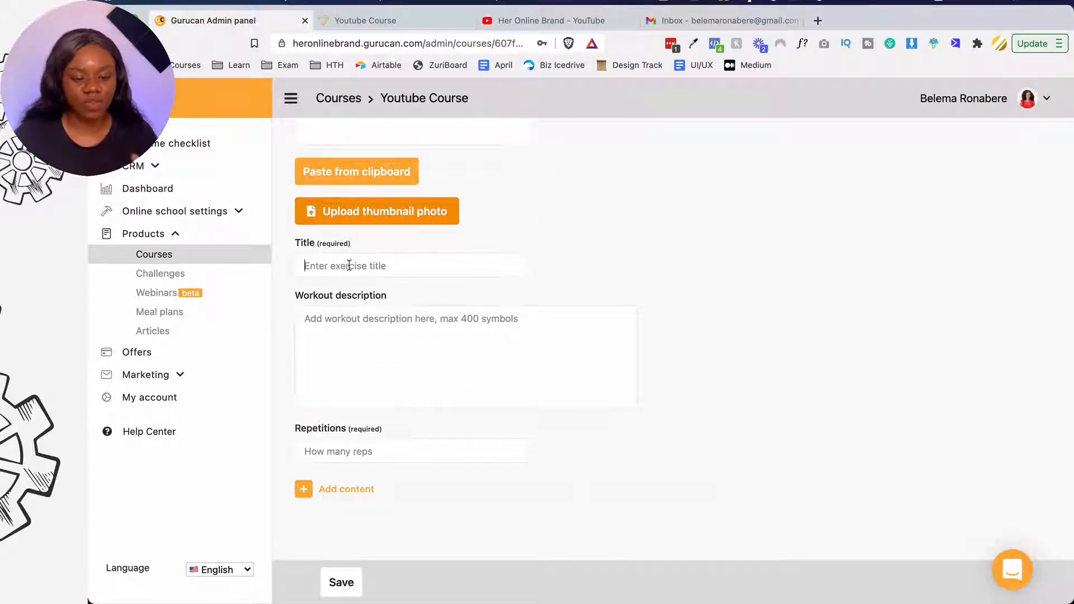
{"action": "scroll", "coordinate": [349, 265], "scroll_direction": "up", "scroll_amount": 3}
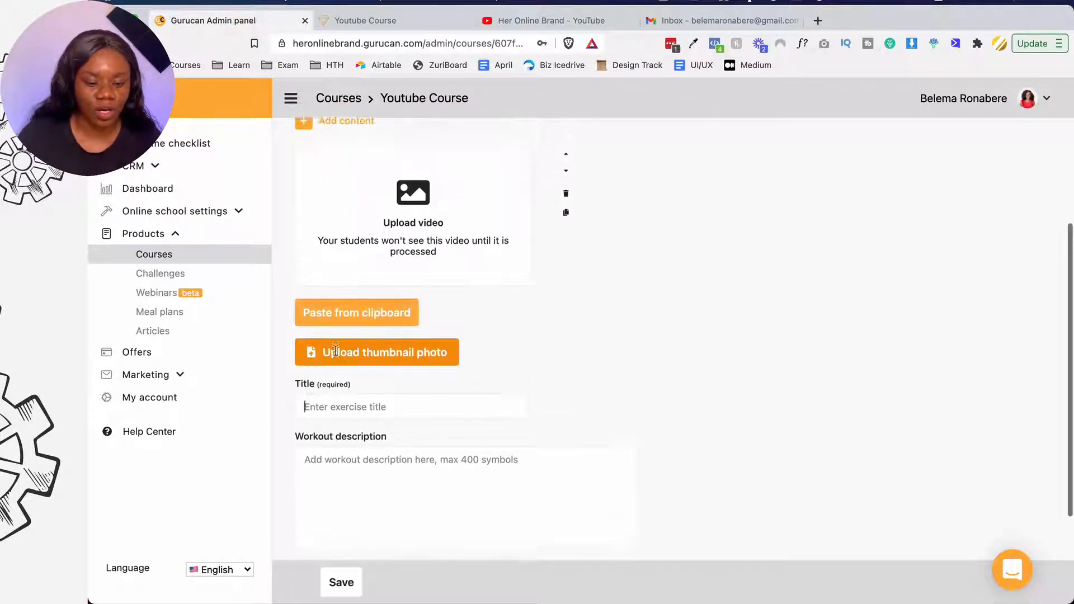
- Attach RPReplay_Final1618925621.MOV from Downloads as the exercise video
{"action": "left_click", "coordinate": [335, 351]}
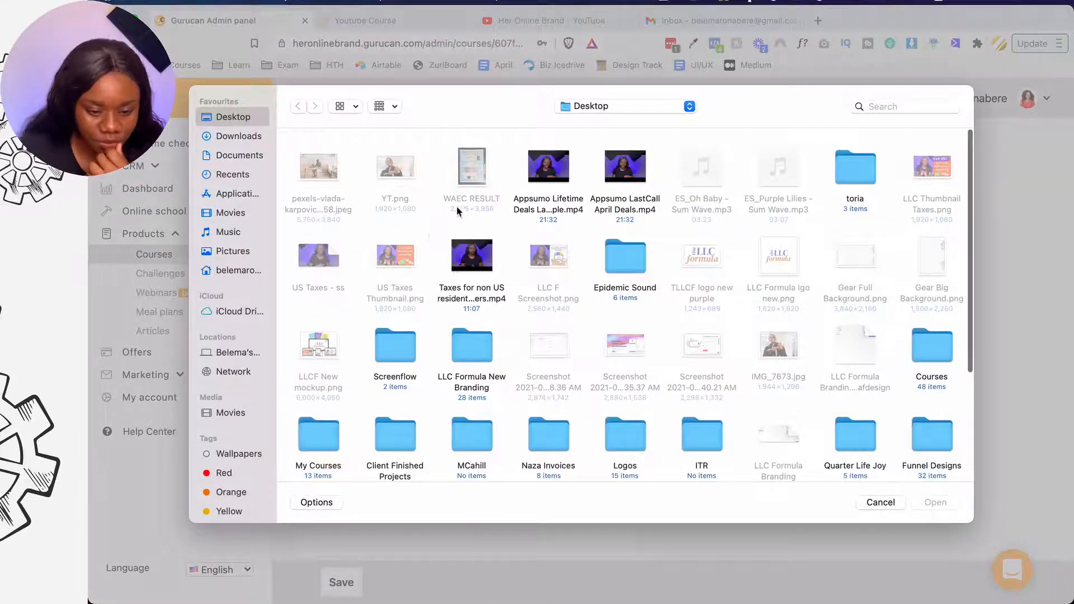
{"action": "left_click", "coordinate": [250, 138]}
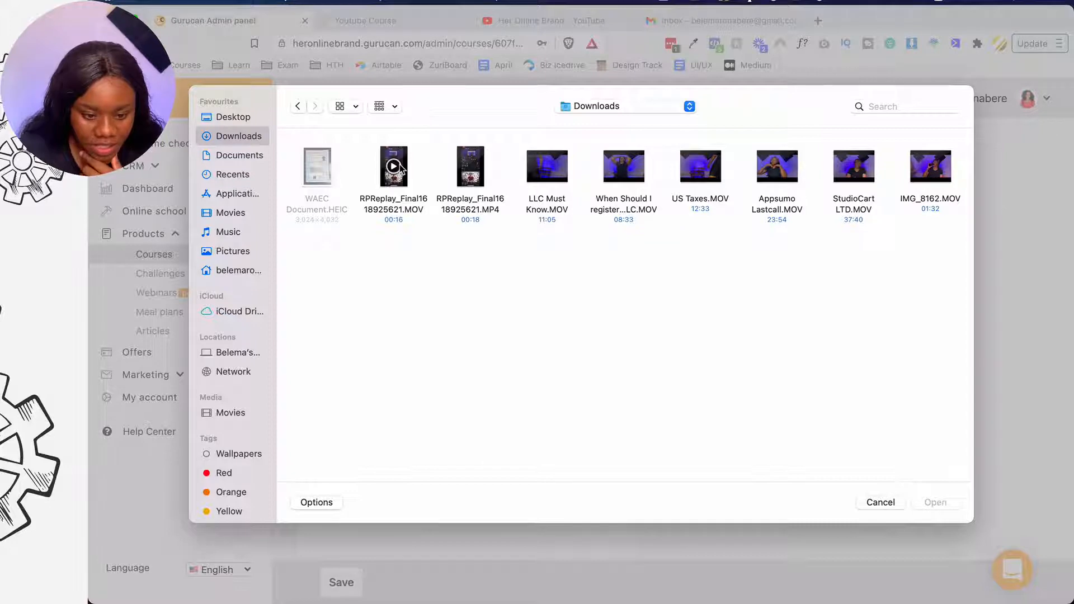
{"action": "left_click", "coordinate": [401, 166]}
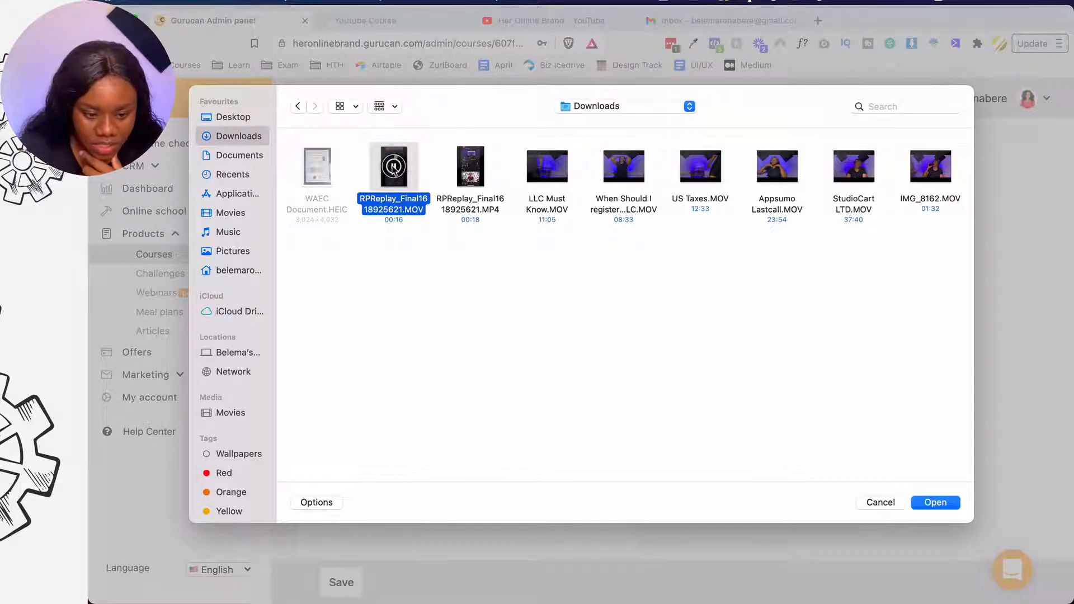
{"action": "left_click", "coordinate": [402, 155]}
{"action": "left_click", "coordinate": [952, 503]}
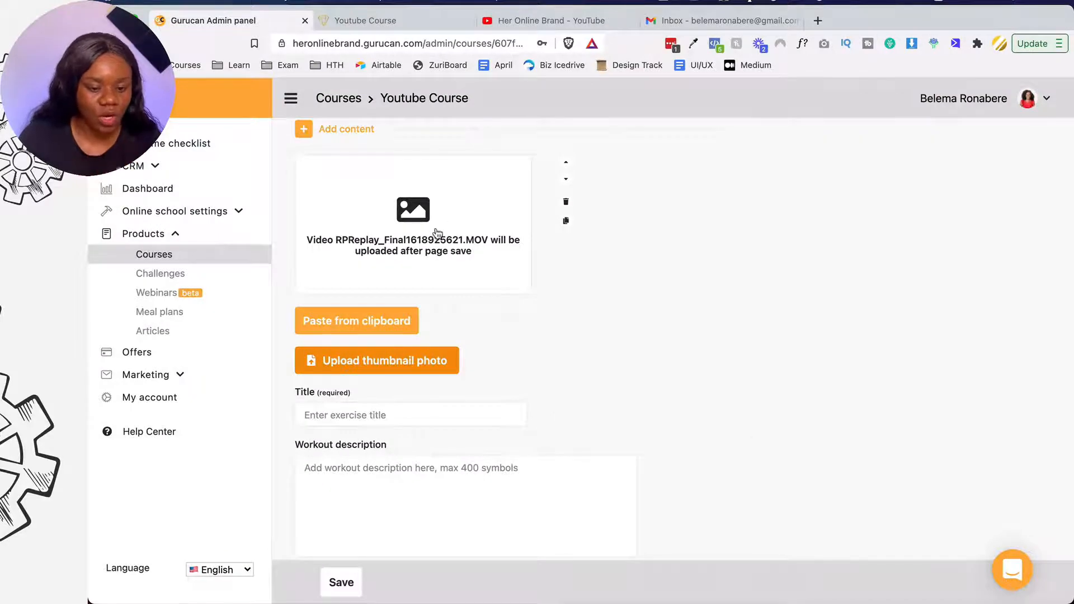
- Title the exercise 'First workout' with 2 repetitions
{"action": "left_click", "coordinate": [397, 414]}
{"action": "type", "text": "First work"}
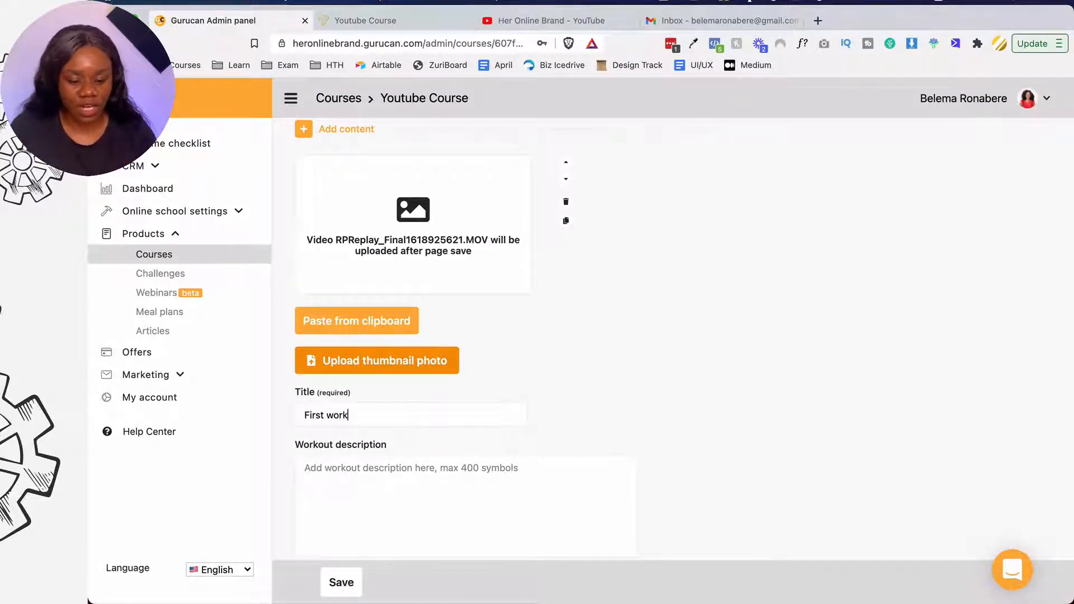
{"action": "type", "text": "out"}
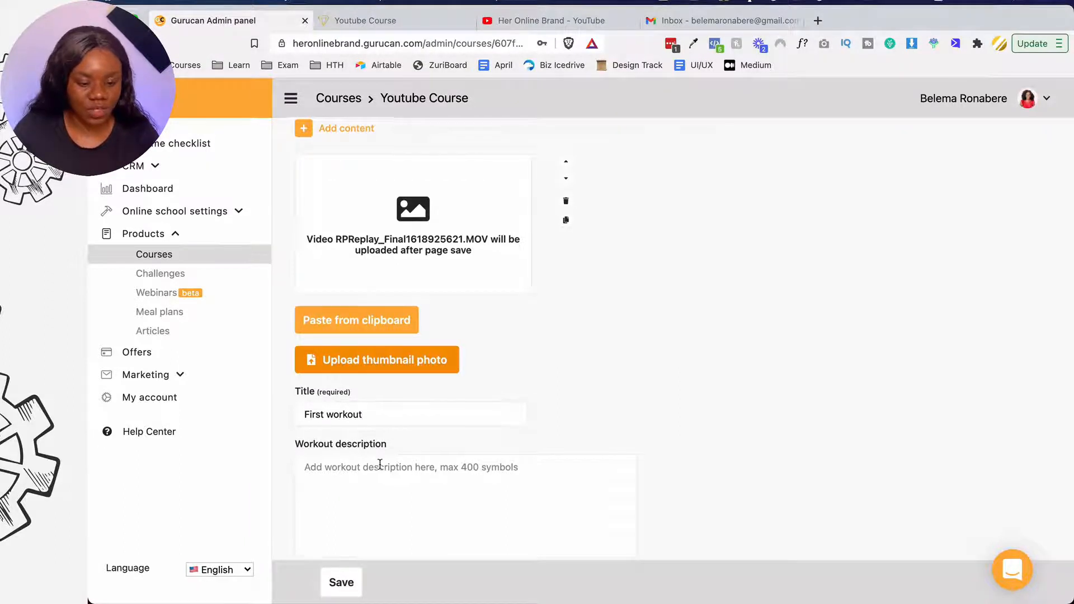
{"action": "scroll", "coordinate": [381, 504], "scroll_direction": "down", "scroll_amount": 3}
{"action": "left_click", "coordinate": [383, 442]}
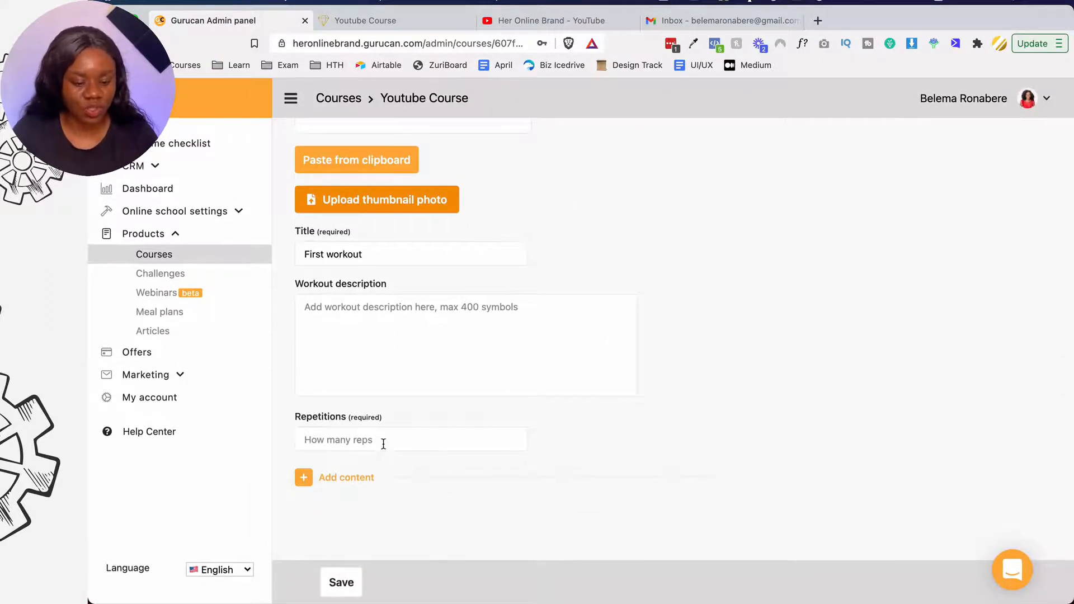
{"action": "type", "text": "2"}
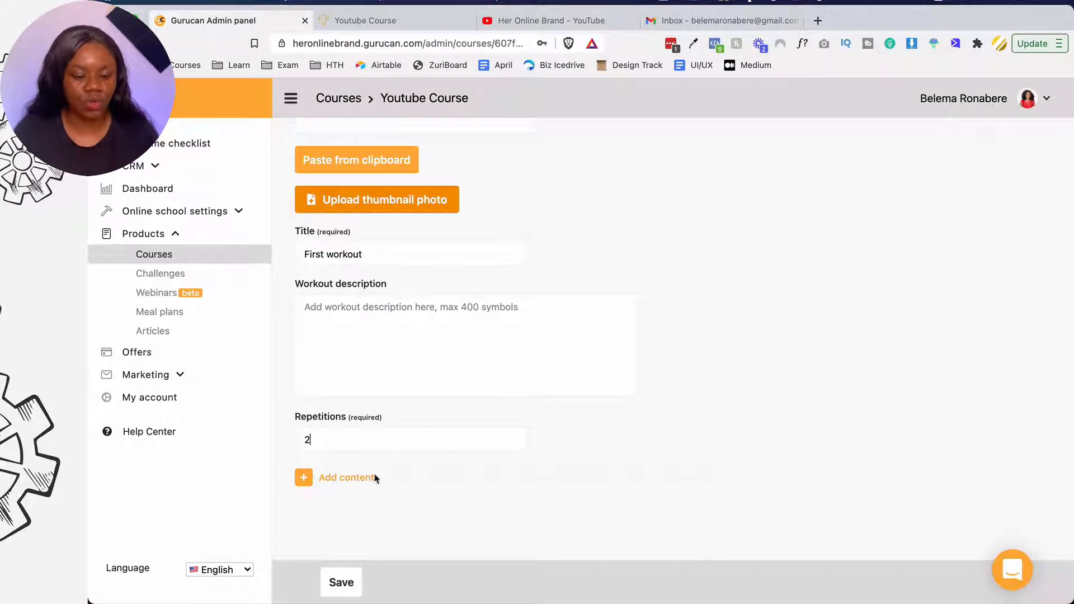
{"action": "left_click", "coordinate": [312, 479]}
{"action": "scroll", "coordinate": [352, 490], "scroll_direction": "down", "scroll_amount": 2}
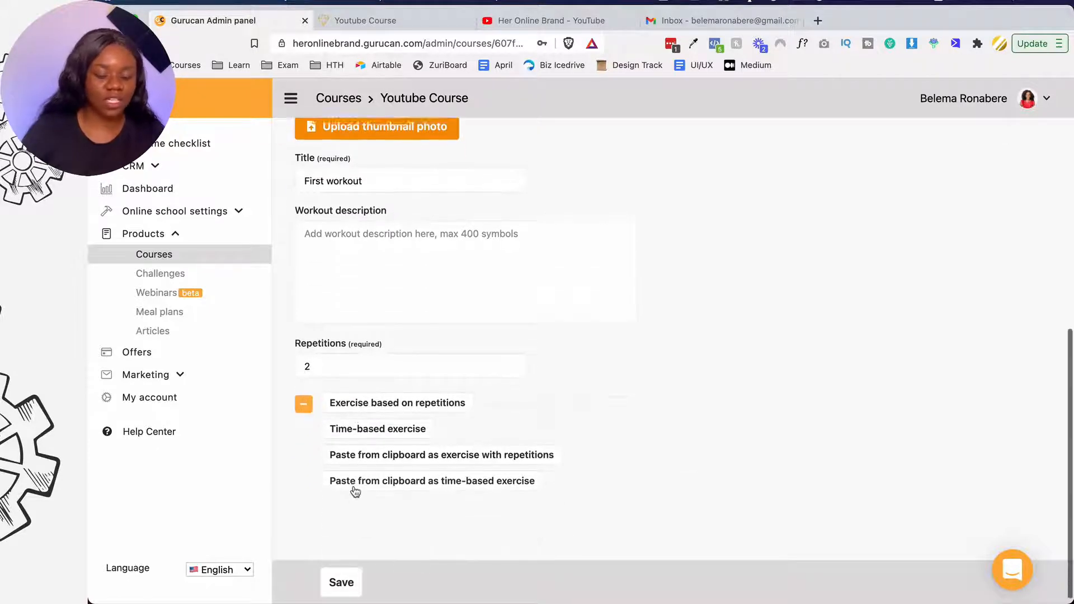
- Add a time-based exercise using the RPReplay_Final1618925621.MOV video
{"action": "left_click", "coordinate": [372, 422]}
{"action": "scroll", "coordinate": [374, 423], "scroll_direction": "down", "scroll_amount": 3}
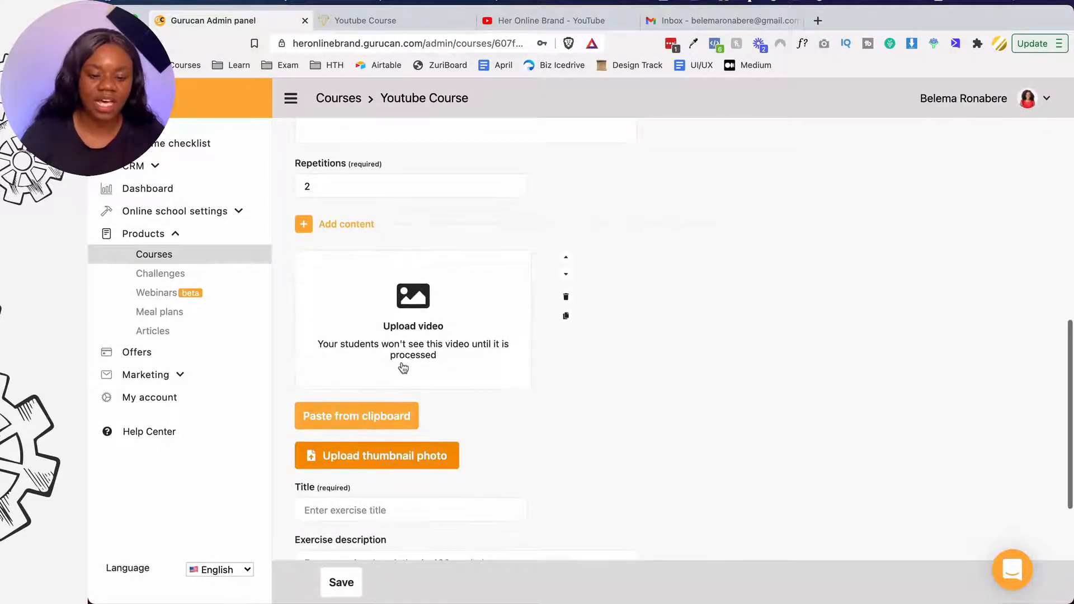
{"action": "left_click", "coordinate": [413, 314]}
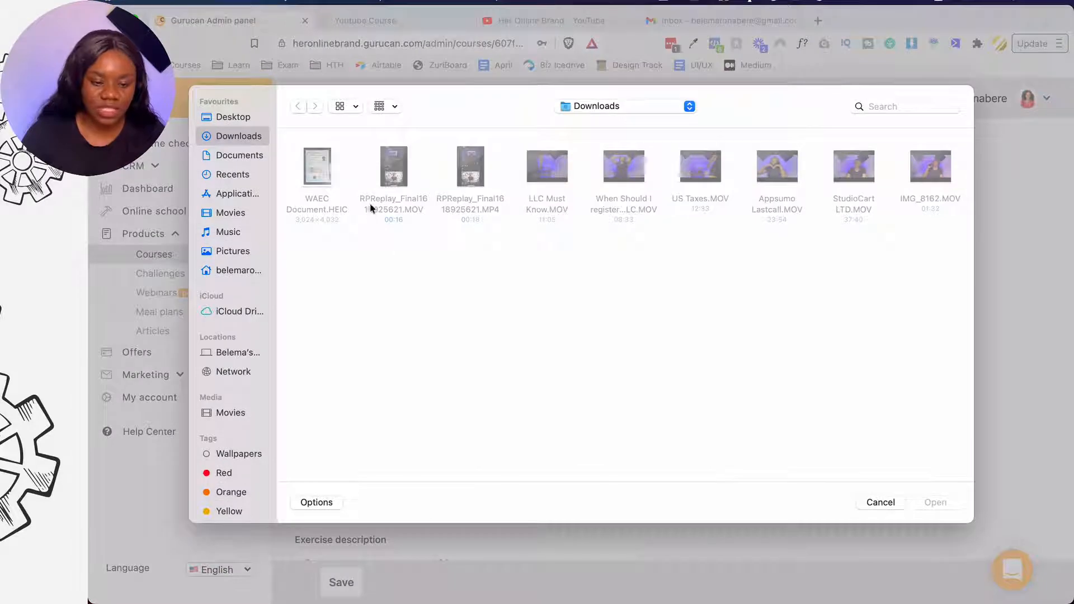
{"action": "left_click", "coordinate": [395, 168]}
{"action": "left_click", "coordinate": [935, 502]}
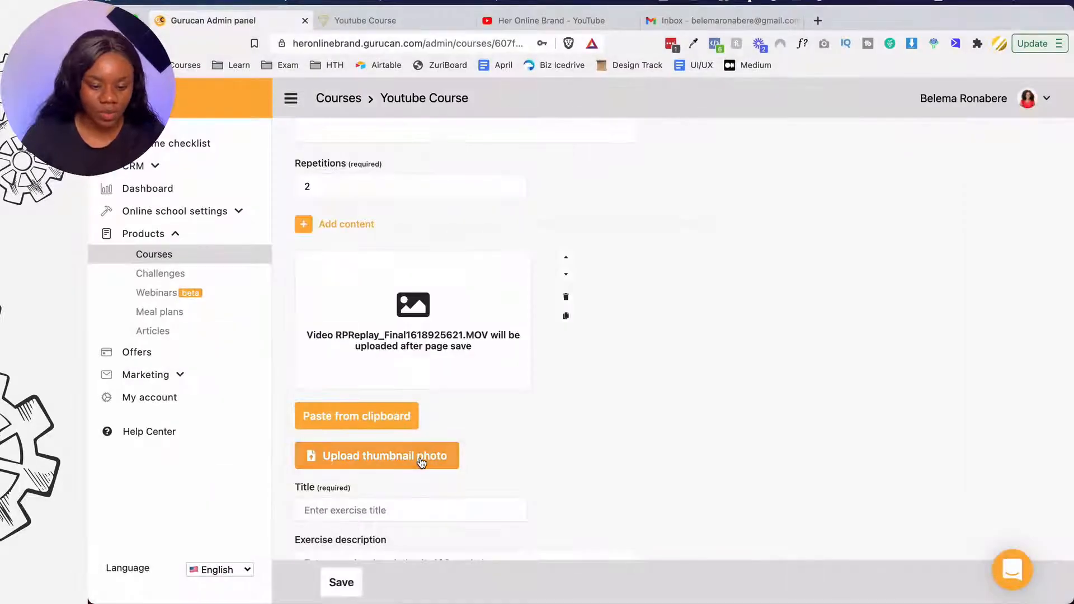
- Title the time-based exercise 'Second workout' and set its time to 16 seconds
{"action": "scroll", "coordinate": [420, 458], "scroll_direction": "down", "scroll_amount": 2}
{"action": "left_click", "coordinate": [394, 442]}
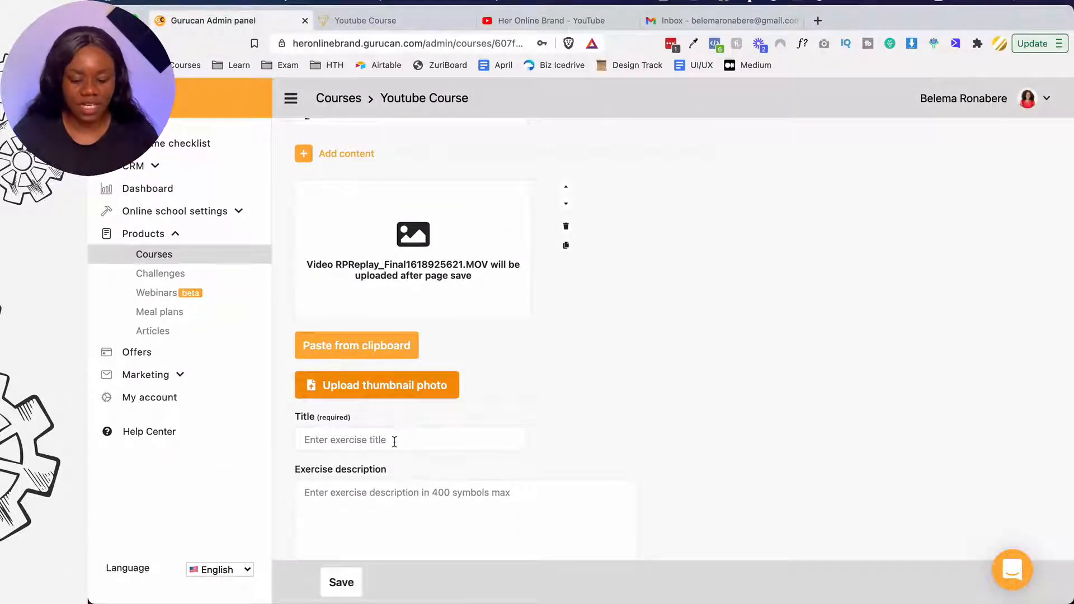
{"action": "type", "text": "Second workout"}
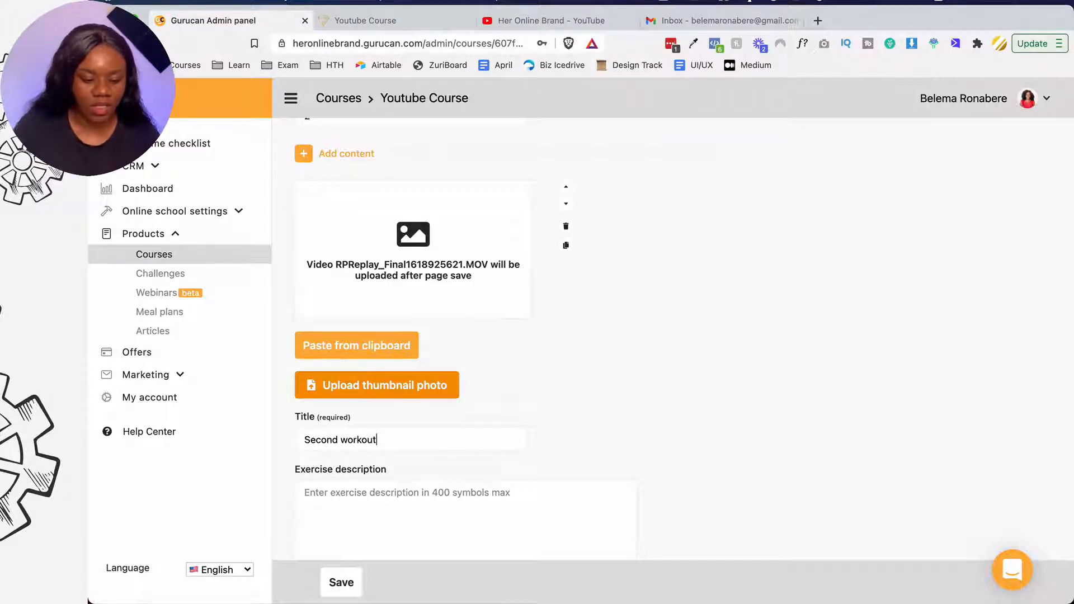
{"action": "scroll", "coordinate": [396, 438], "scroll_direction": "down", "scroll_amount": 5}
{"action": "left_click", "coordinate": [347, 442]}
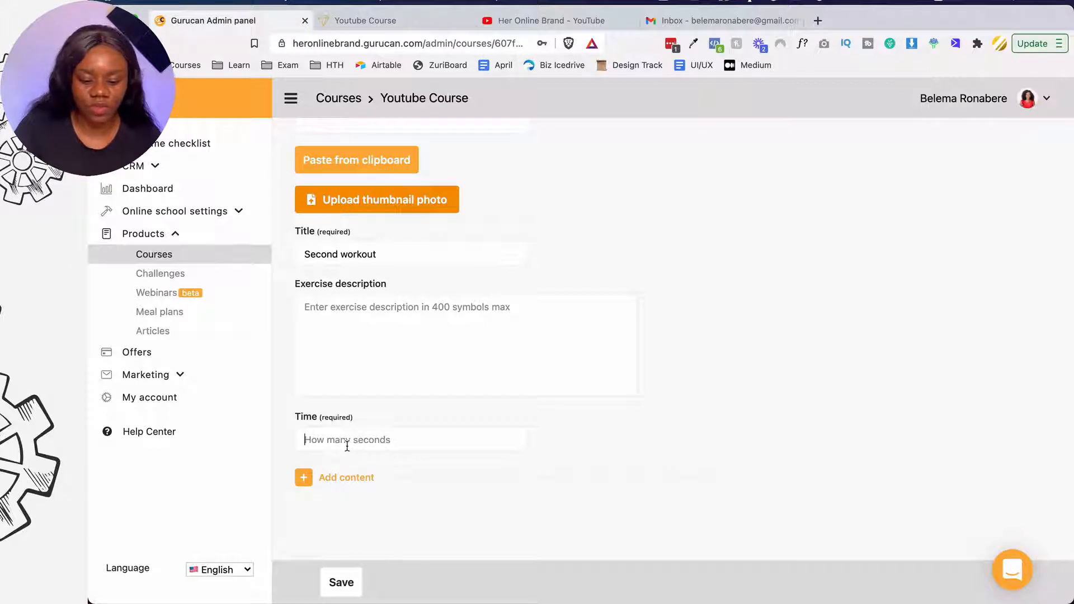
{"action": "type", "text": "1"}
{"action": "type", "text": "6"}
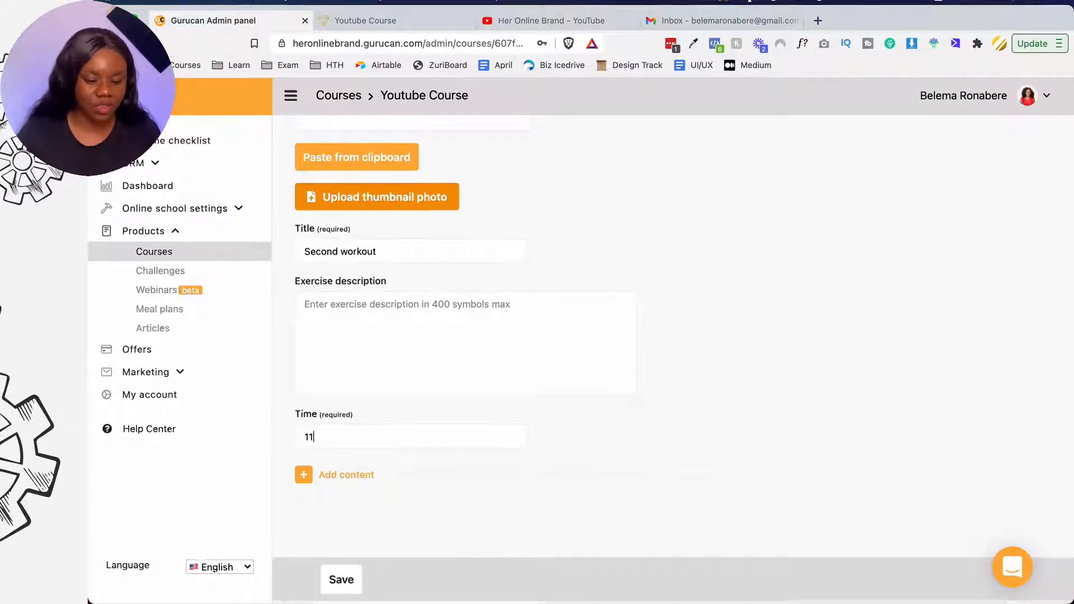
{"action": "key", "text": "BackSpace"}
{"action": "type", "text": "6"}
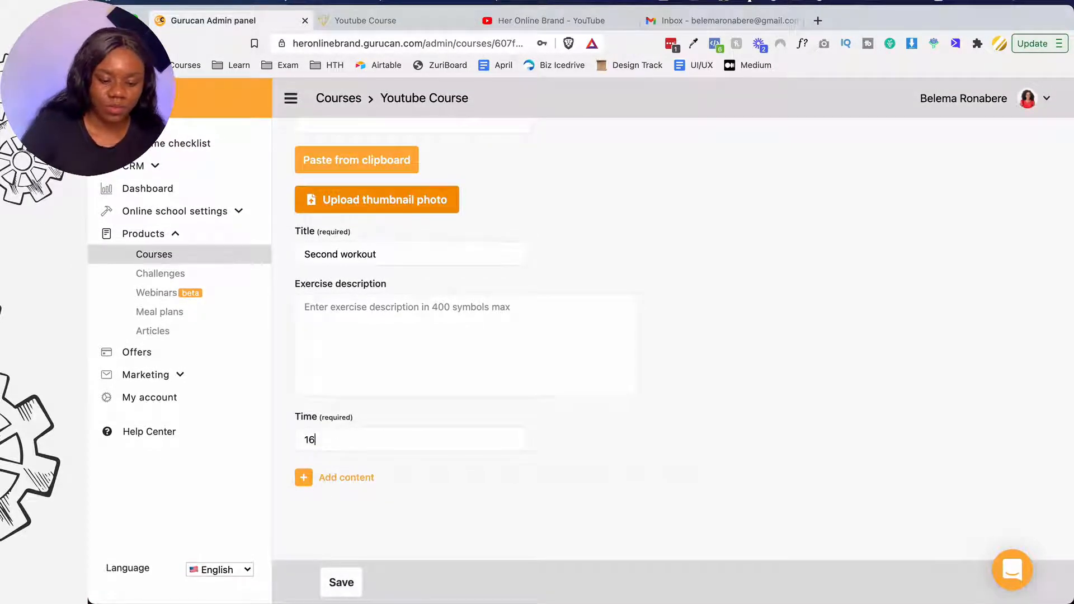
- Add a repetition exercise from the clipboard, allowing the site clipboard access
{"action": "left_click", "coordinate": [304, 478]}
{"action": "scroll", "coordinate": [306, 479], "scroll_direction": "down", "scroll_amount": 2}
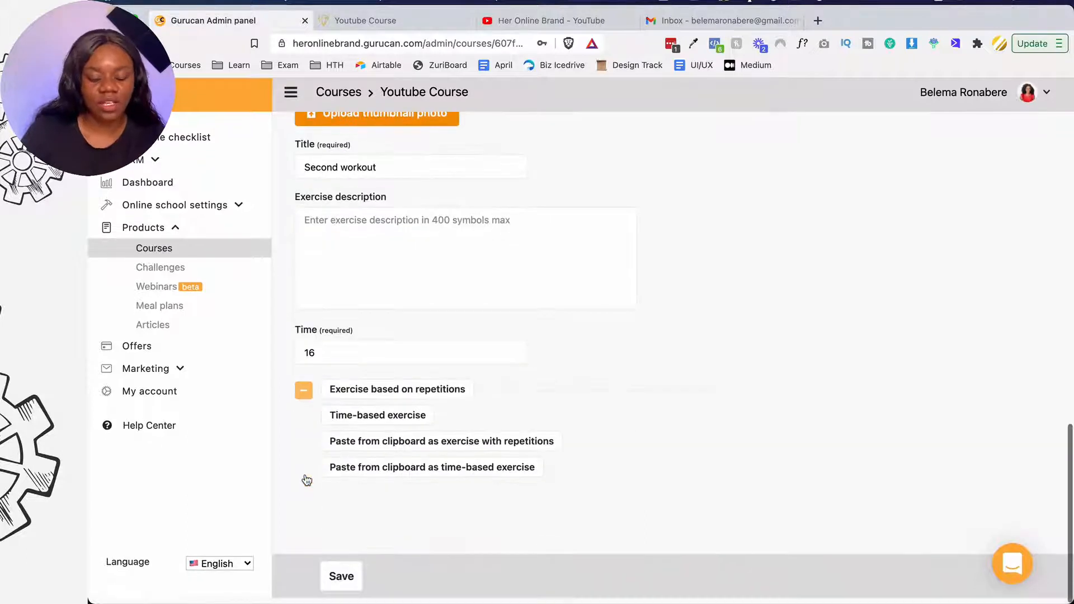
{"action": "left_click", "coordinate": [355, 448]}
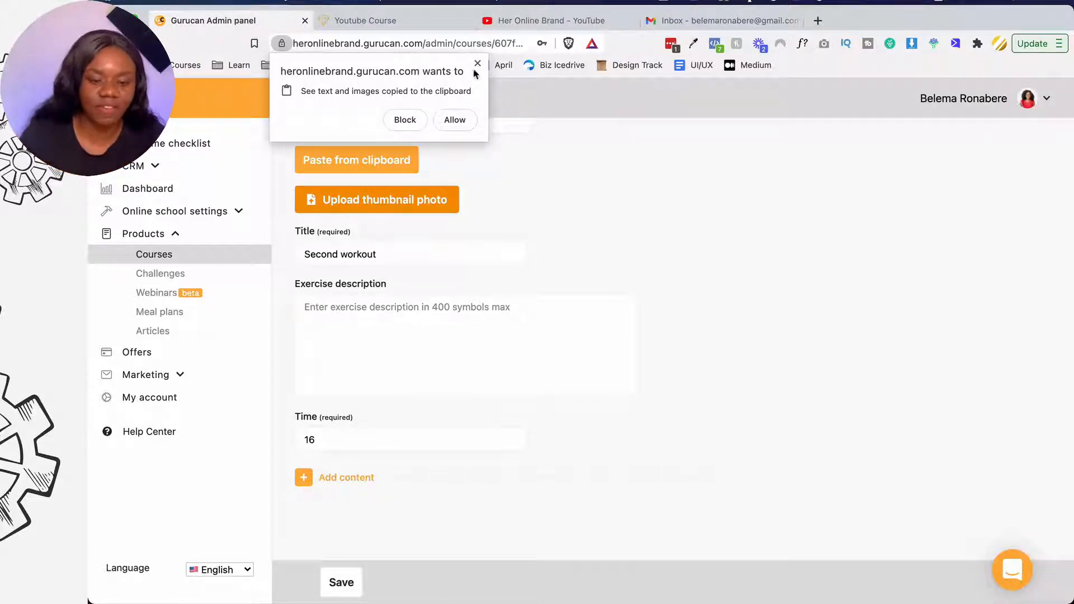
{"action": "left_click", "coordinate": [443, 121]}
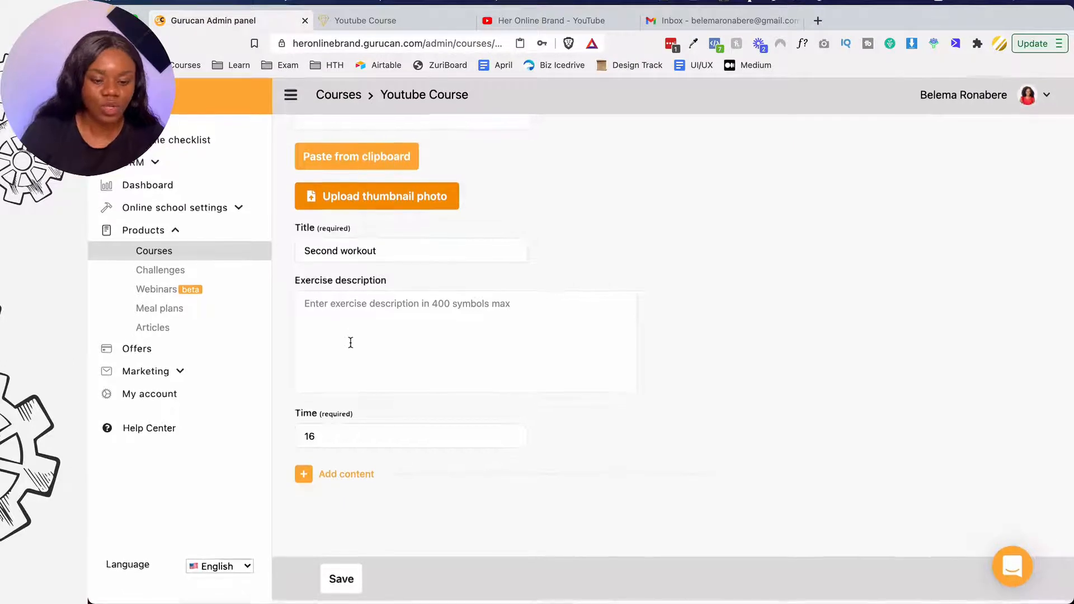
- Save and publish the Lose belly fat workout
{"action": "scroll", "coordinate": [386, 347], "scroll_direction": "up", "scroll_amount": 5}
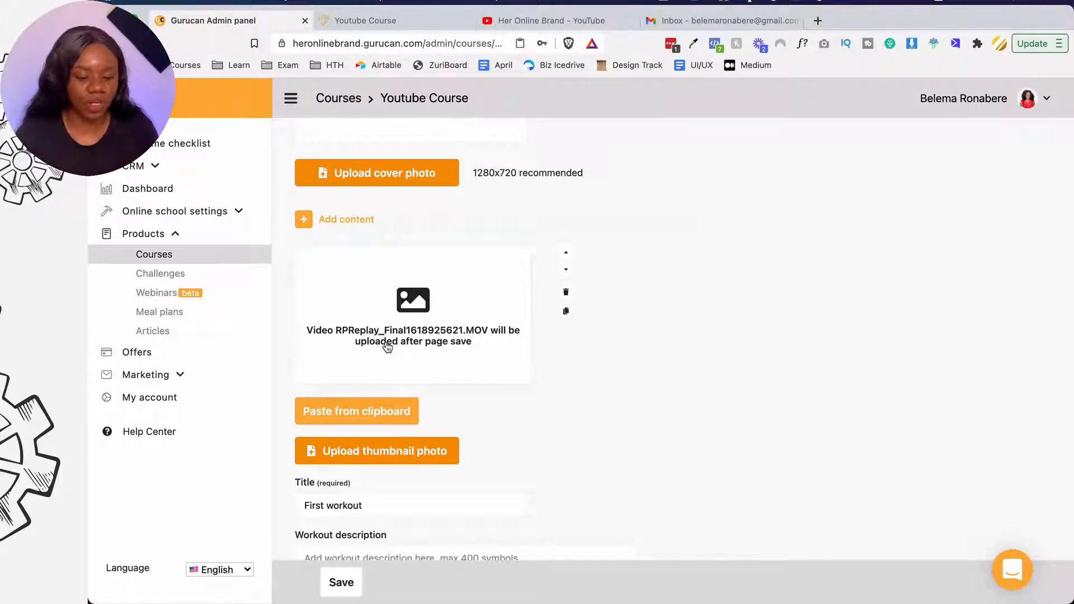
{"action": "scroll", "coordinate": [336, 529], "scroll_direction": "down", "scroll_amount": 9}
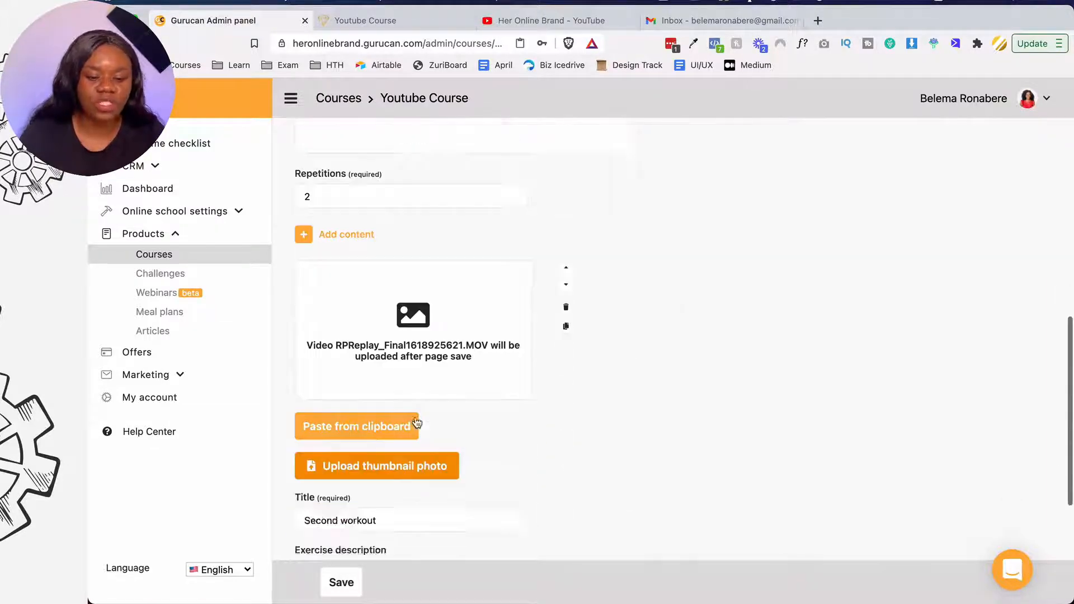
{"action": "scroll", "coordinate": [425, 391], "scroll_direction": "down", "scroll_amount": 4}
{"action": "scroll", "coordinate": [434, 358], "scroll_direction": "down", "scroll_amount": 1}
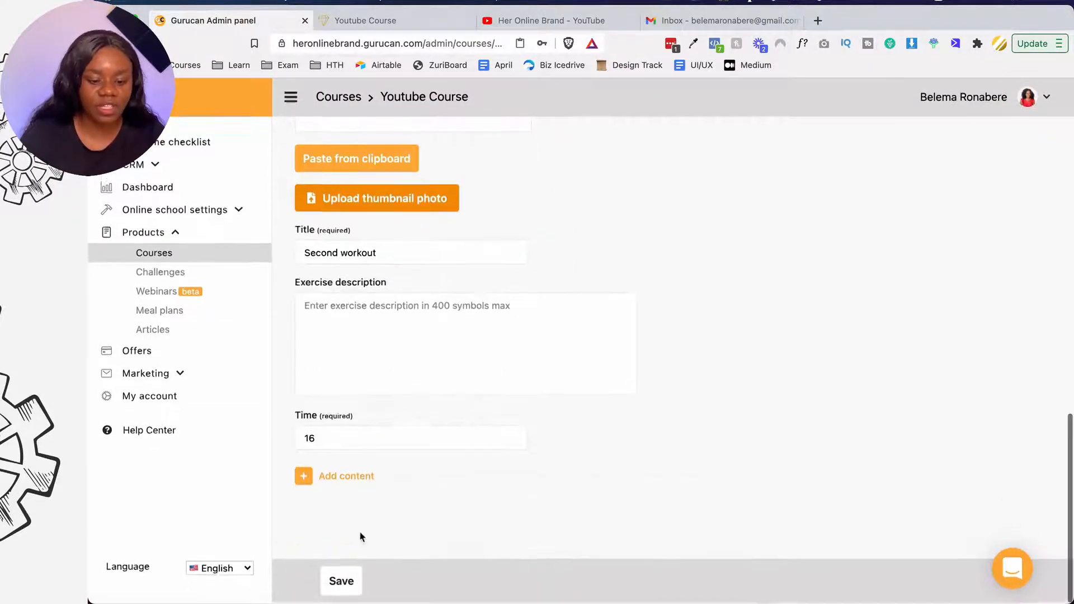
{"action": "left_click", "coordinate": [342, 582]}
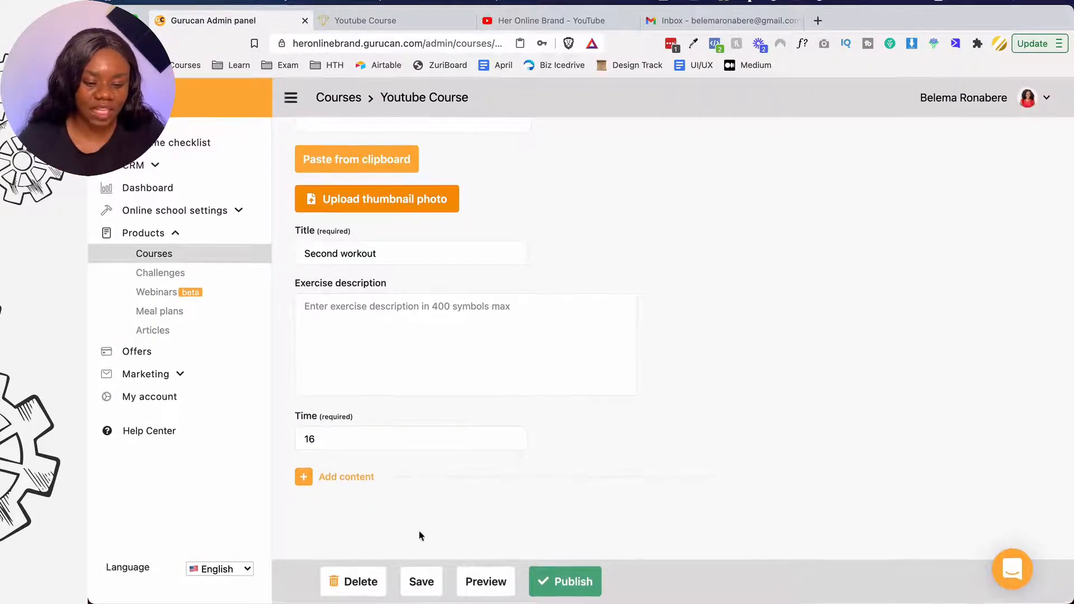
{"action": "left_click", "coordinate": [424, 584]}
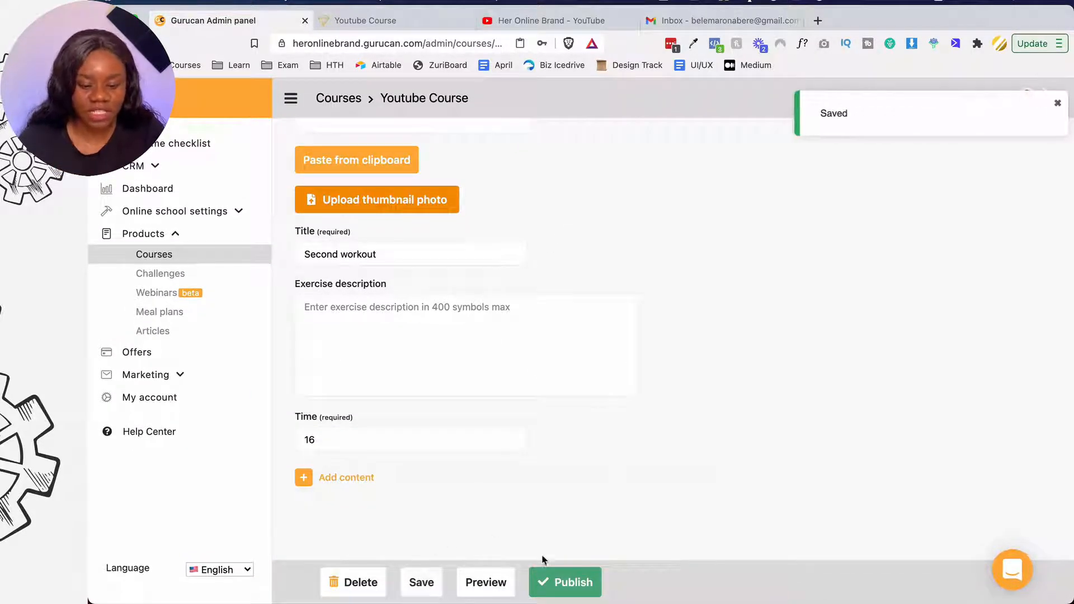
{"action": "left_click", "coordinate": [564, 583]}
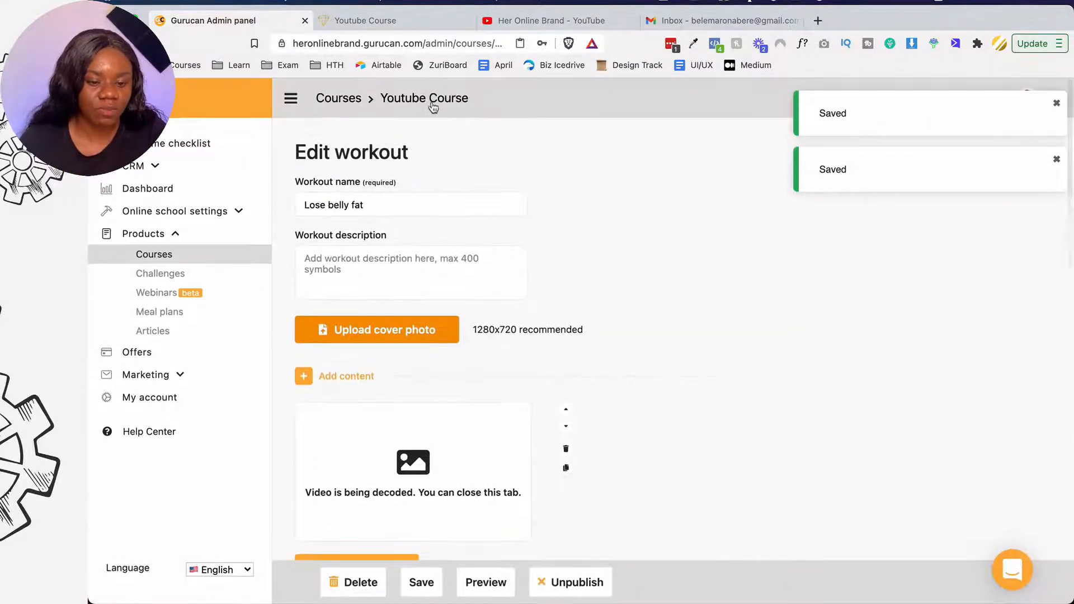
- Copy the Youtube Course's public URL from the editor and switch to the student course tab
{"action": "left_click", "coordinate": [432, 104]}
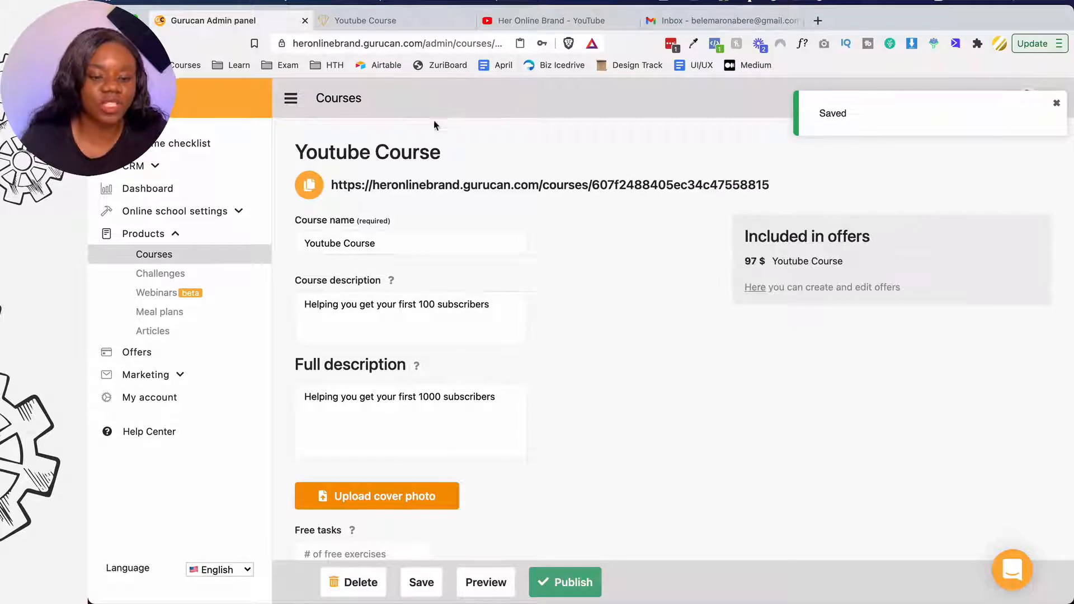
{"action": "right_click", "coordinate": [424, 193]}
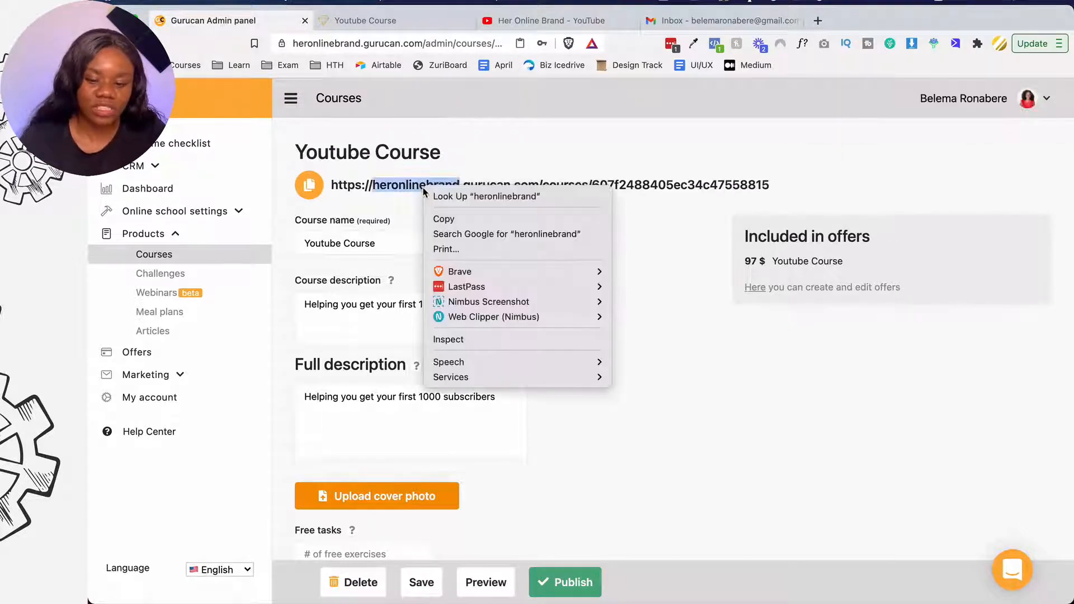
{"action": "left_click", "coordinate": [638, 223]}
{"action": "left_click", "coordinate": [600, 188]}
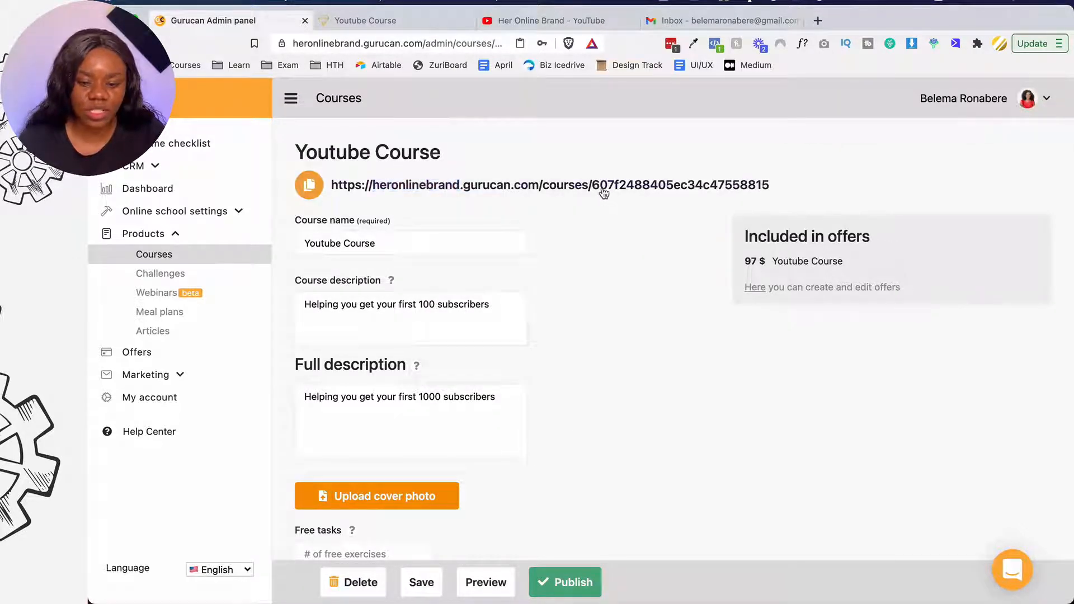
{"action": "left_click", "coordinate": [372, 22]}
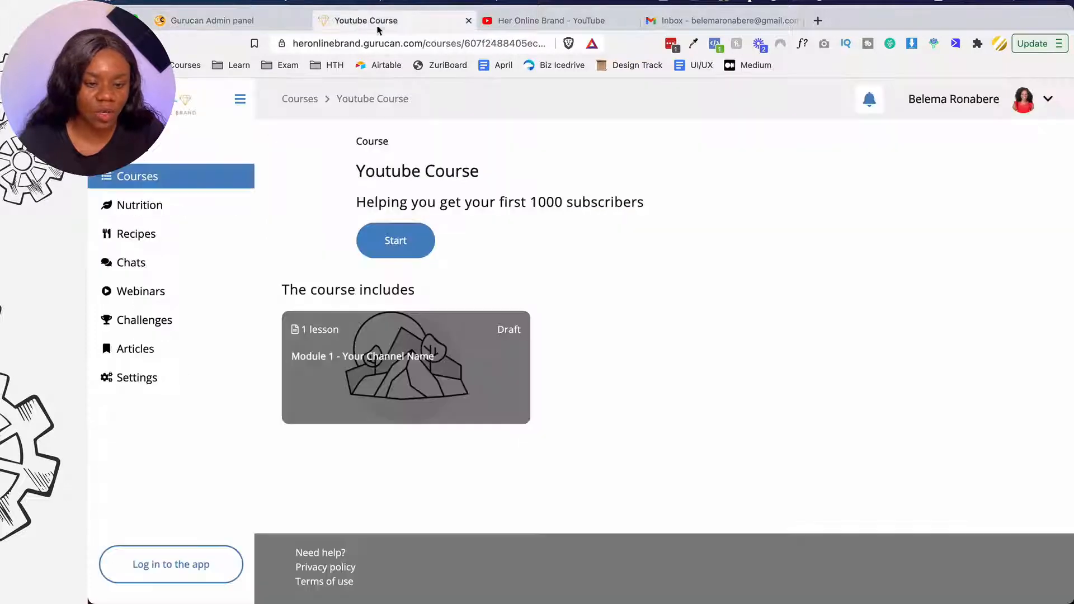
- Load the copied course link in the student tab to view the updated course page
{"action": "left_click", "coordinate": [377, 44]}
{"action": "key", "text": "ctrl+v"}
{"action": "key", "text": "Return"}
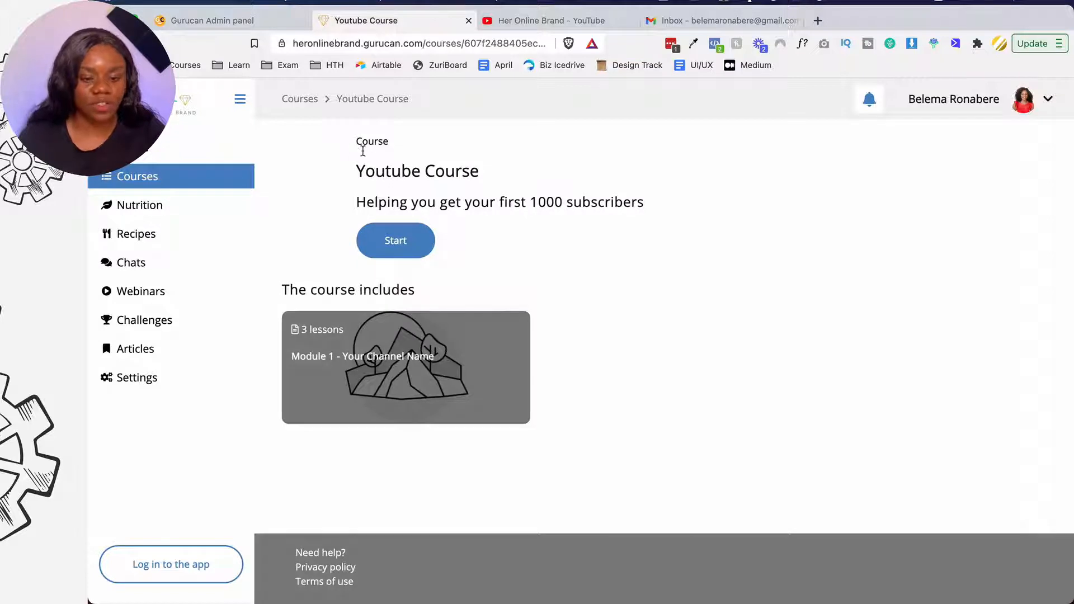
{"action": "left_click_drag", "start_coordinate": [355, 206], "coordinate": [621, 205]}
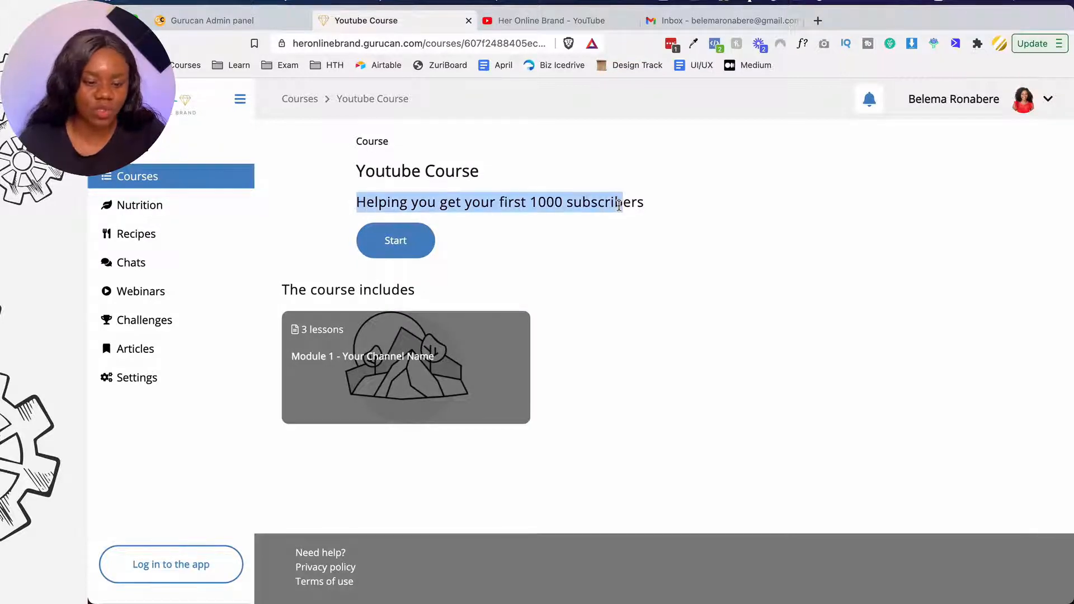
{"action": "left_click", "coordinate": [620, 205]}
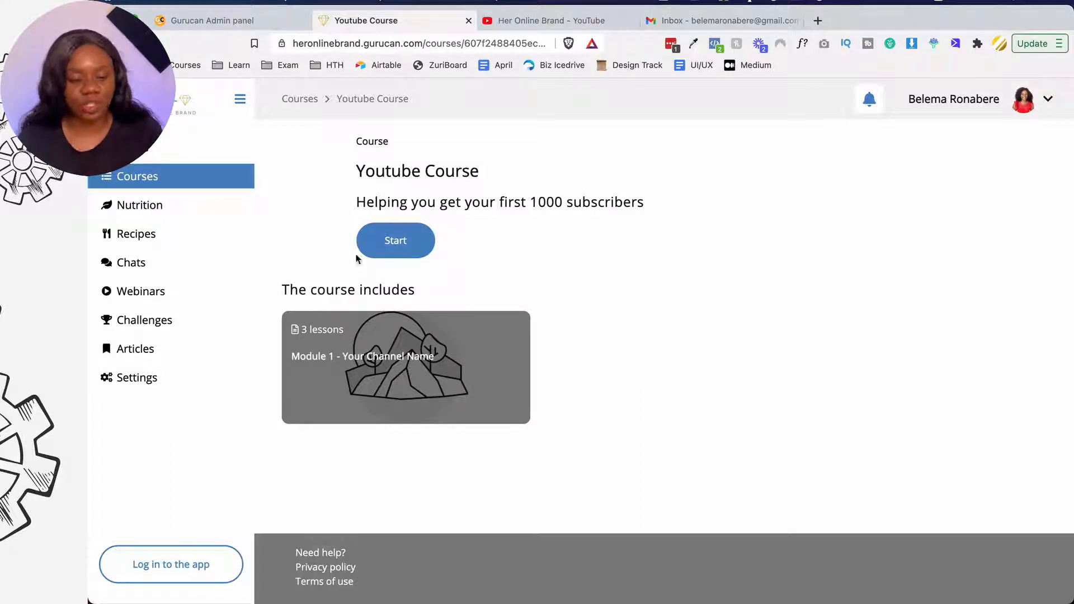
- Compare the admin editor with the student view's 3 lessons, then open Challenges
{"action": "left_click", "coordinate": [275, 25]}
{"action": "scroll", "coordinate": [369, 331], "scroll_direction": "down", "scroll_amount": 10}
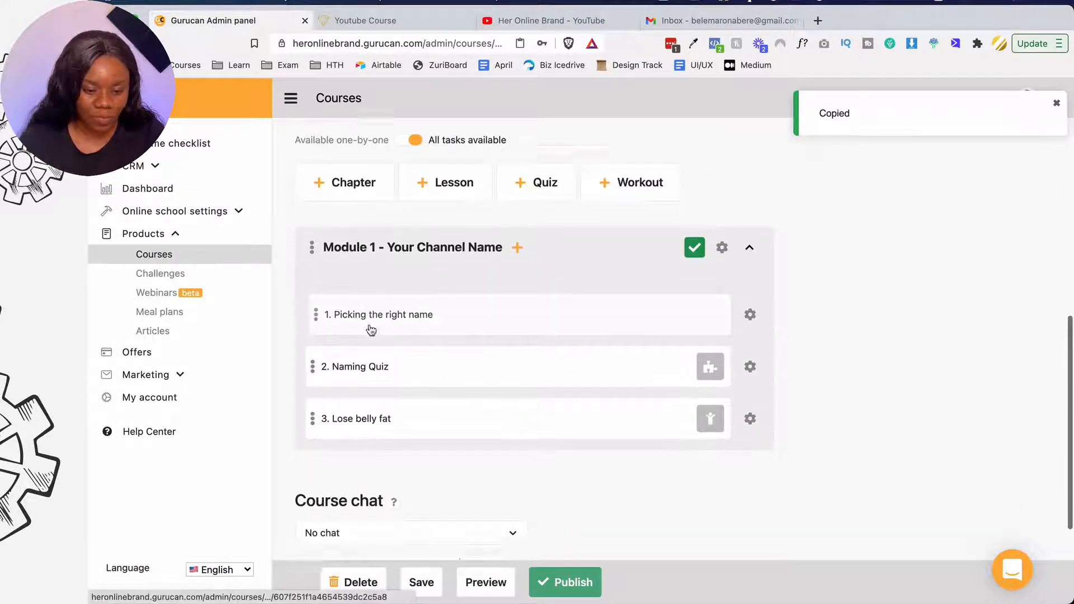
{"action": "scroll", "coordinate": [372, 333], "scroll_direction": "down", "scroll_amount": 3}
{"action": "key", "text": "ctrl+Tab"}
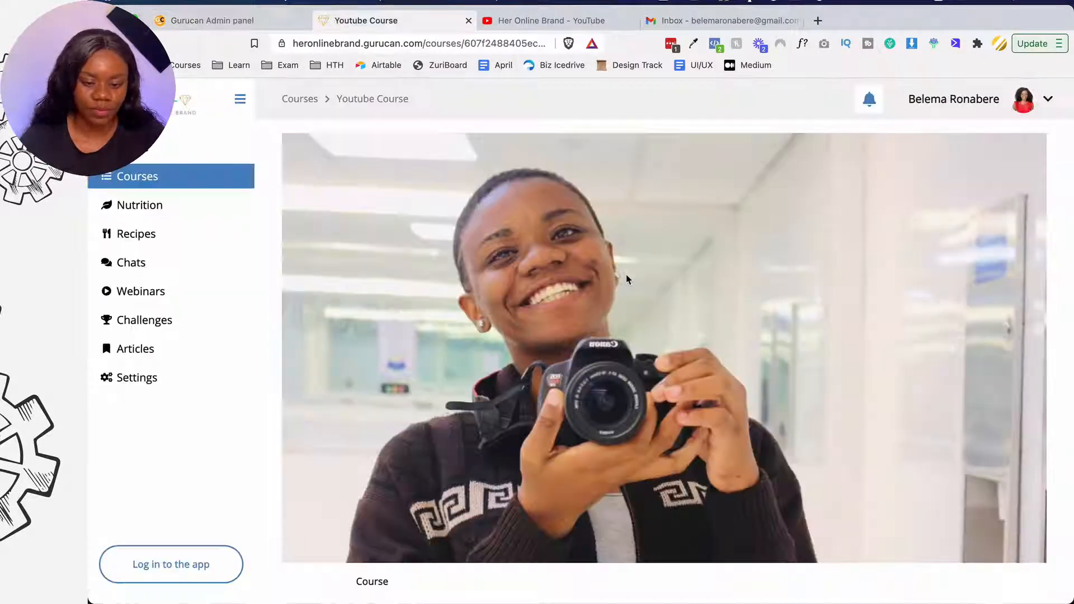
{"action": "scroll", "coordinate": [834, 309], "scroll_direction": "down", "scroll_amount": 4}
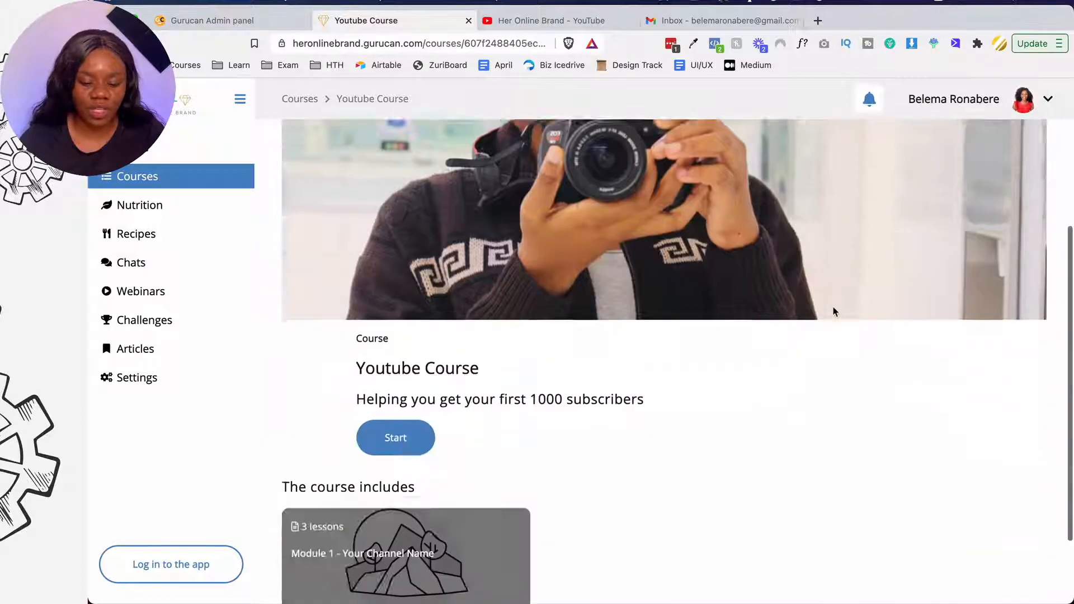
{"action": "scroll", "coordinate": [834, 306], "scroll_direction": "down", "scroll_amount": 2}
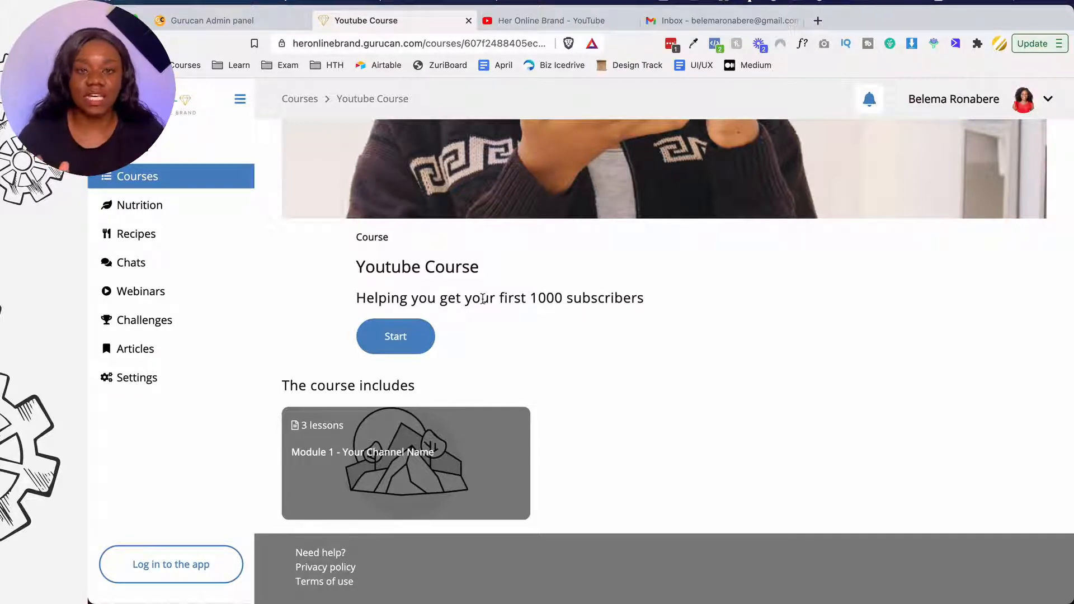
{"action": "left_click", "coordinate": [205, 21]}
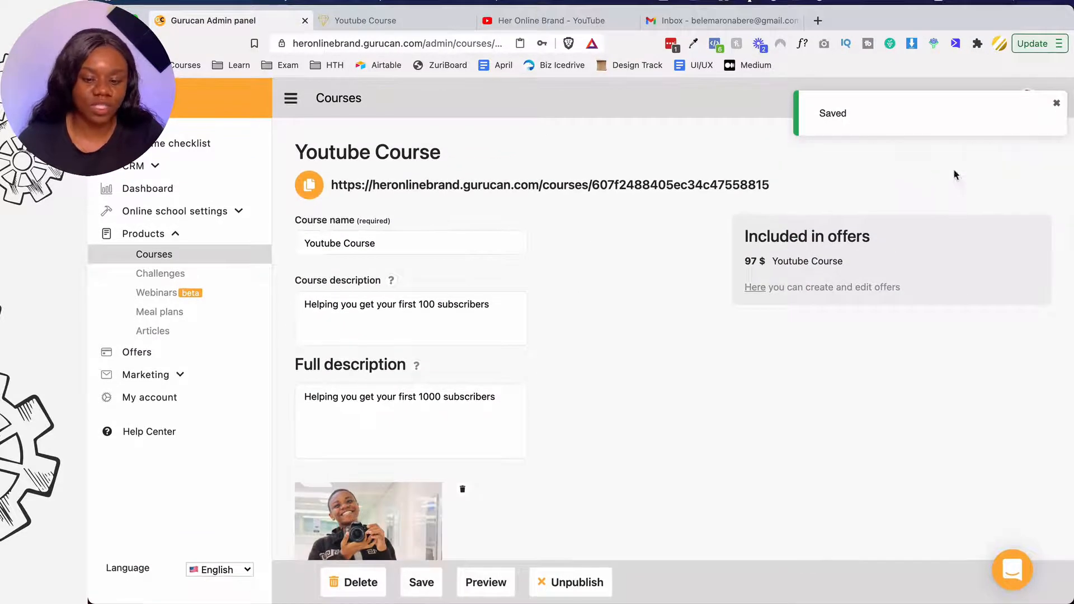
{"action": "left_click", "coordinate": [202, 280]}
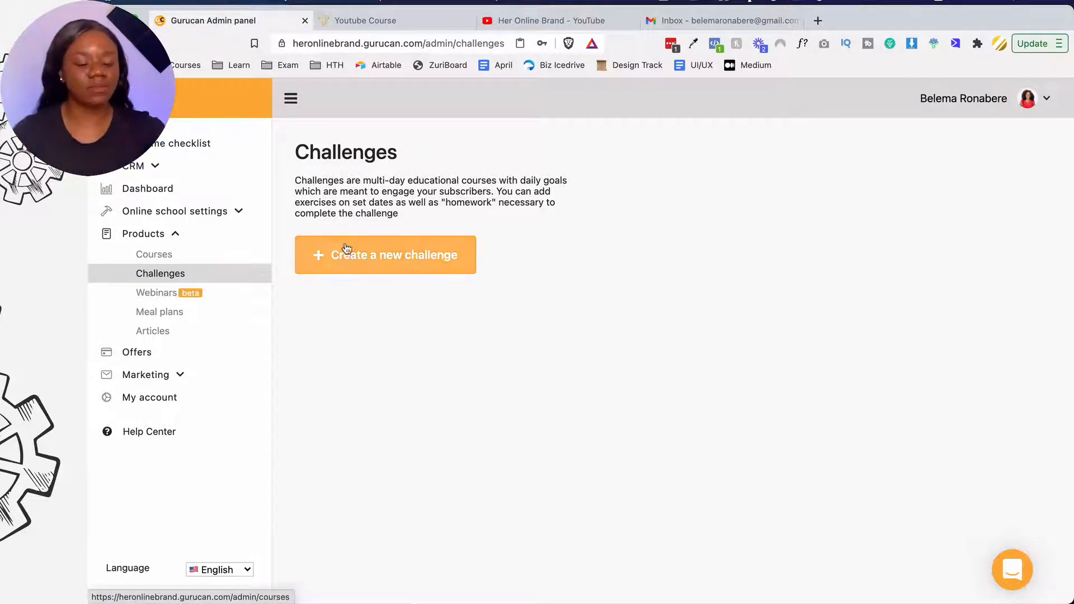
- Create a challenge named '5 Day Website Challenge' with description 'Build a website in one week'
{"action": "left_click", "coordinate": [362, 259]}
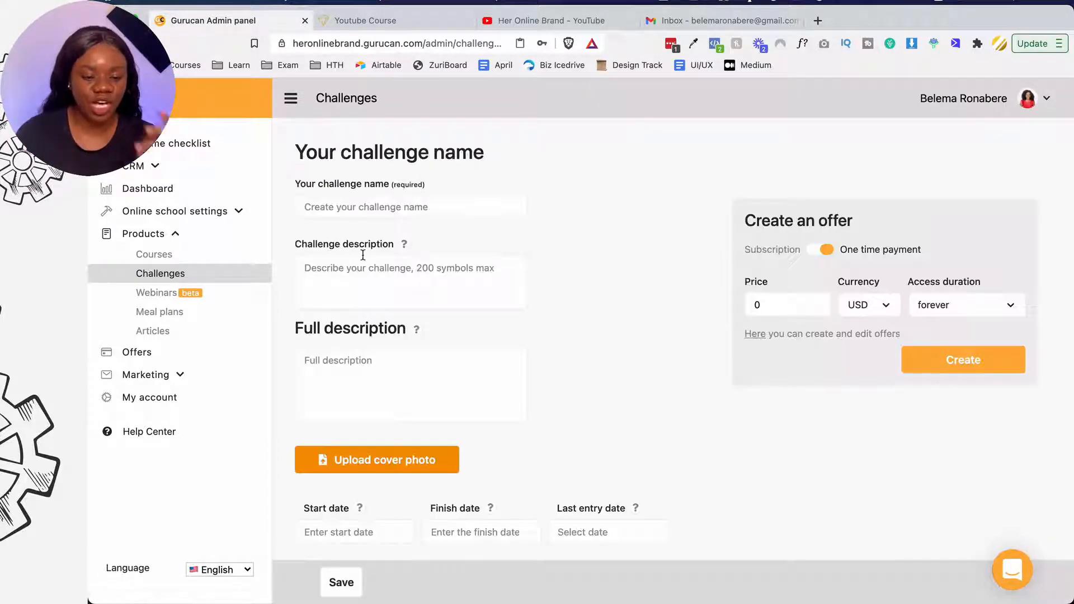
{"action": "left_click", "coordinate": [387, 210]}
{"action": "type", "text": "5 D"}
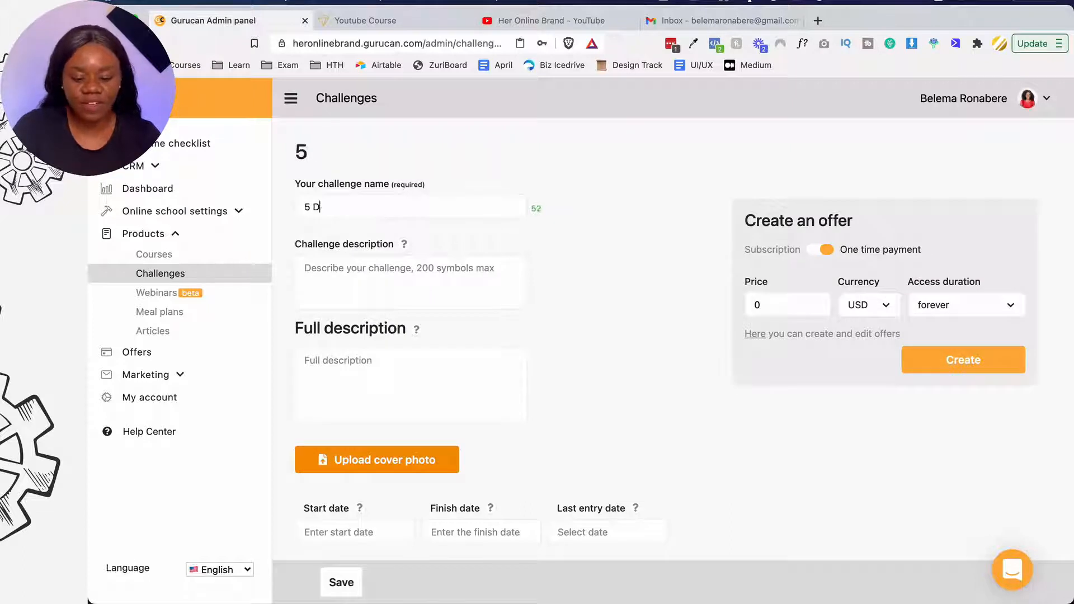
{"action": "type", "text": "ay Website Challen"}
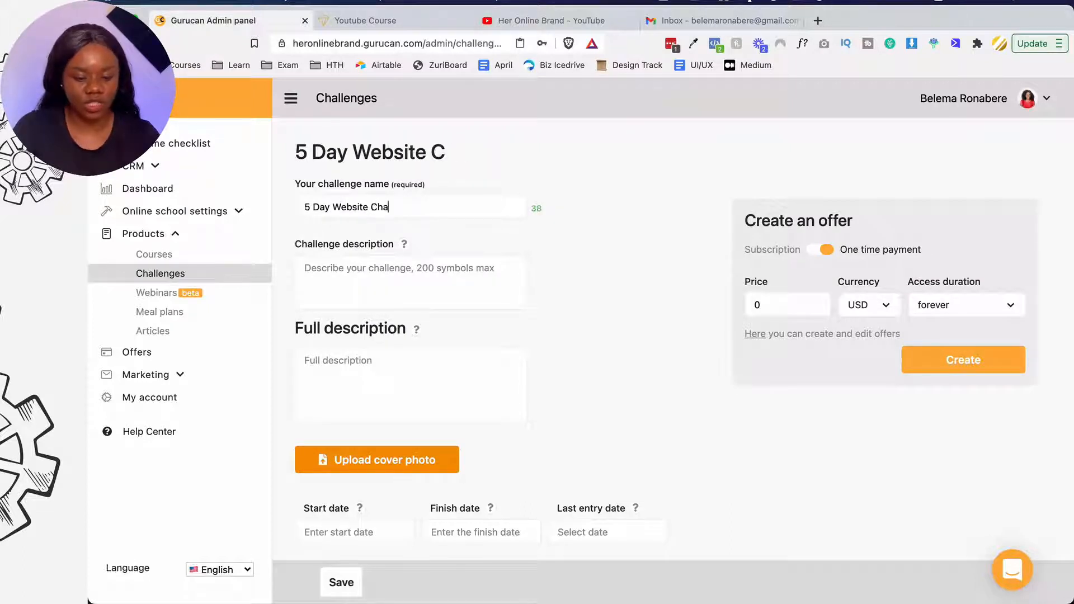
{"action": "key", "text": "BackSpace"}
{"action": "type", "text": "llenge"}
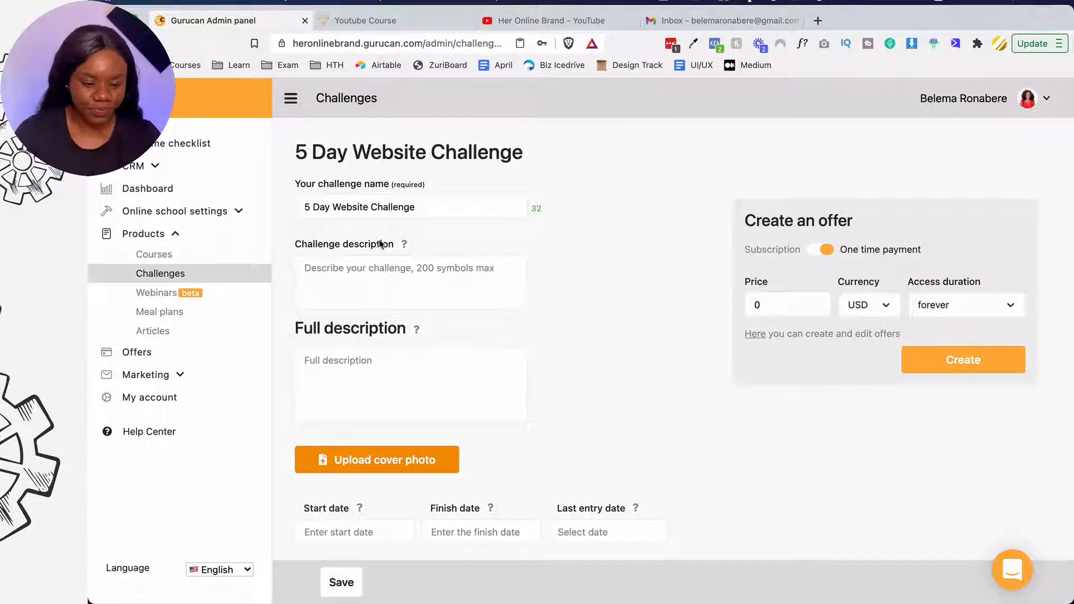
{"action": "left_click", "coordinate": [351, 283]}
{"action": "type", "text": "Buil"}
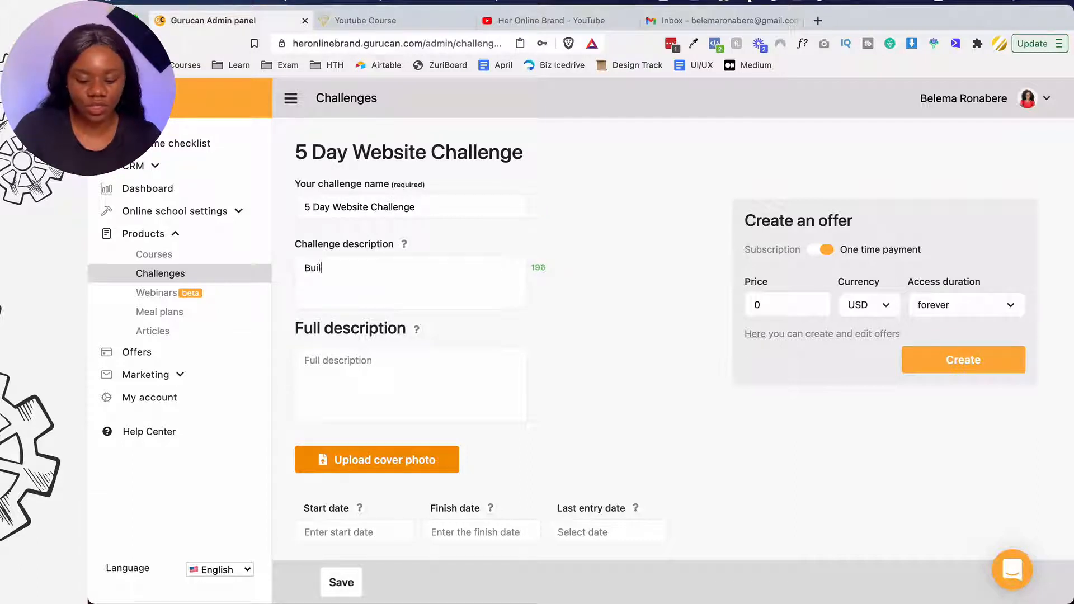
{"action": "type", "text": "d a website in one week"}
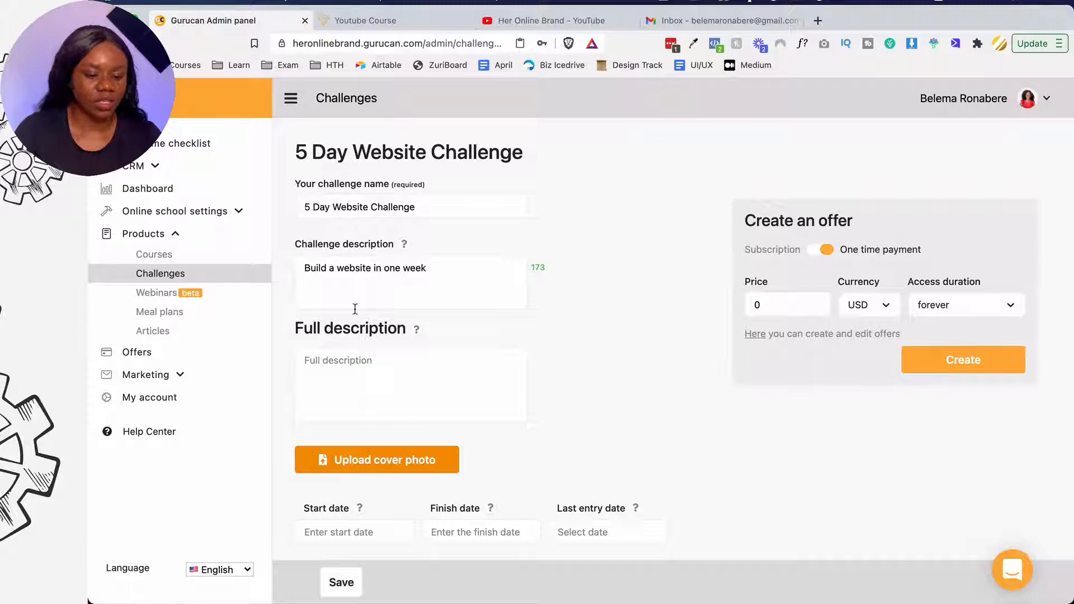
{"action": "scroll", "coordinate": [354, 309], "scroll_direction": "down", "scroll_amount": 5}
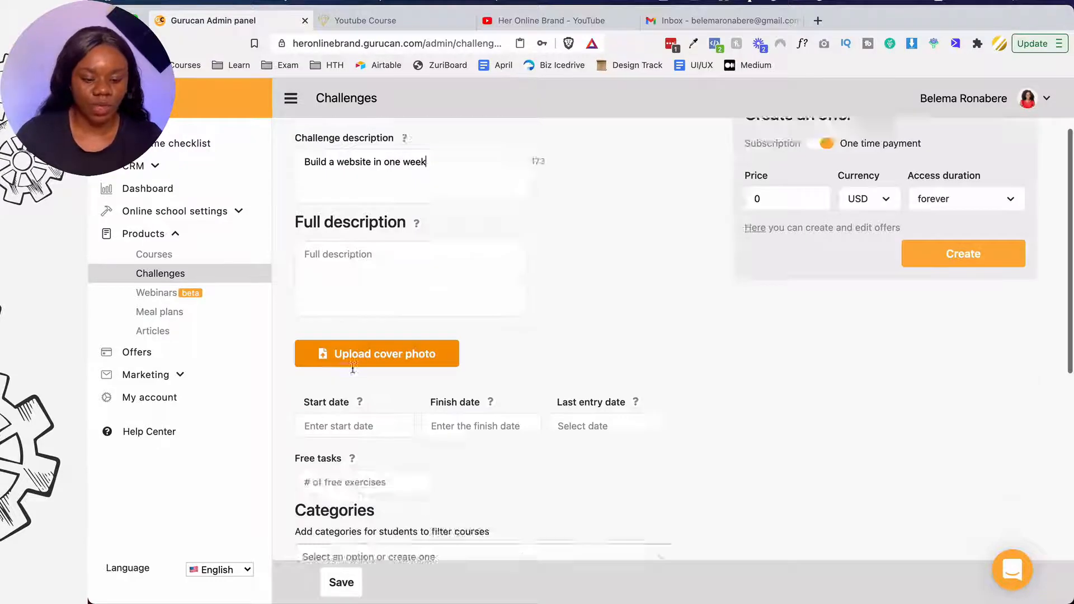
- Give the challenge the YT.png cover photo and run it from 21 to 25 Apr 2021
{"action": "left_click", "coordinate": [398, 226]}
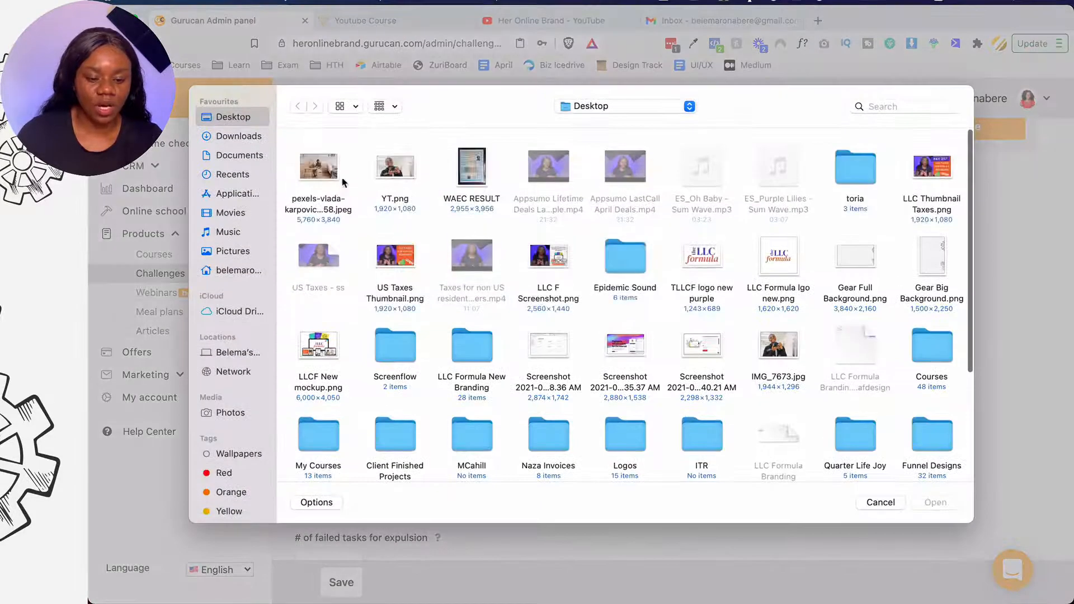
{"action": "left_click", "coordinate": [395, 165]}
{"action": "left_click", "coordinate": [931, 499]}
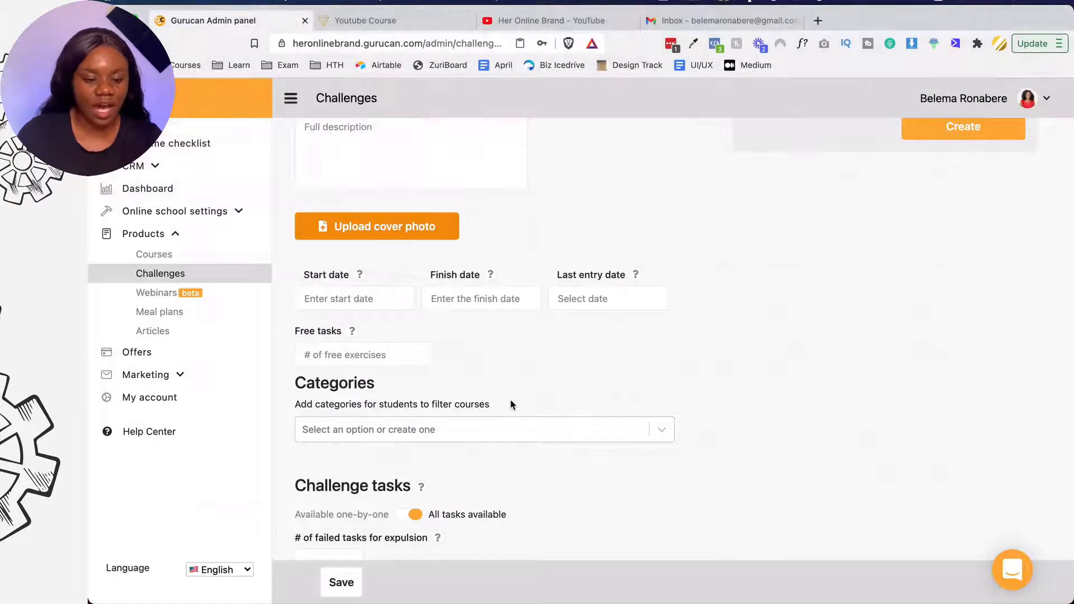
{"action": "scroll", "coordinate": [511, 403], "scroll_direction": "down", "scroll_amount": 2}
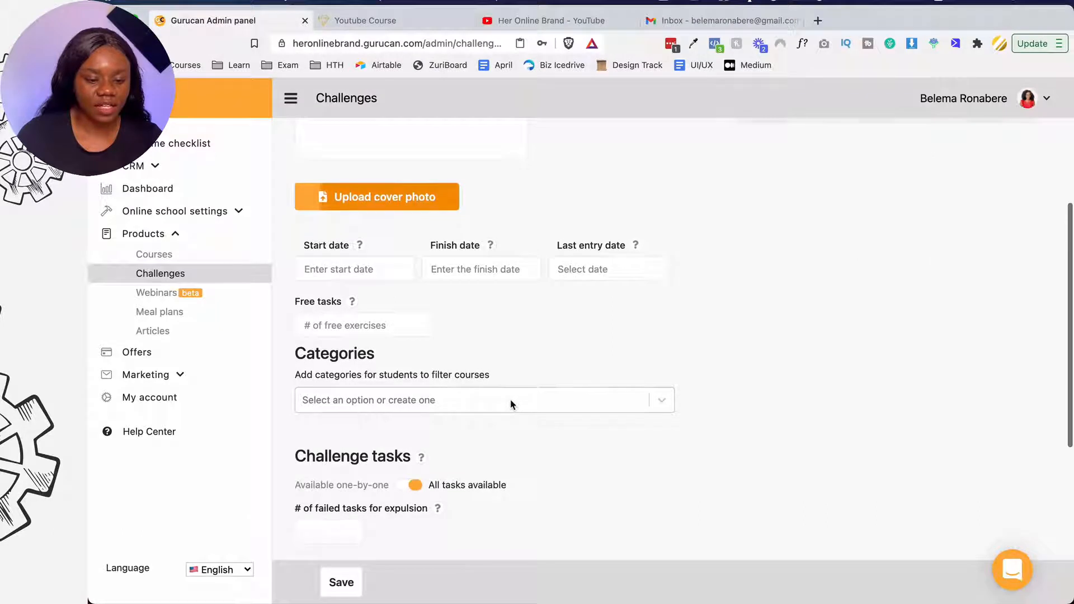
{"action": "left_click", "coordinate": [372, 254]}
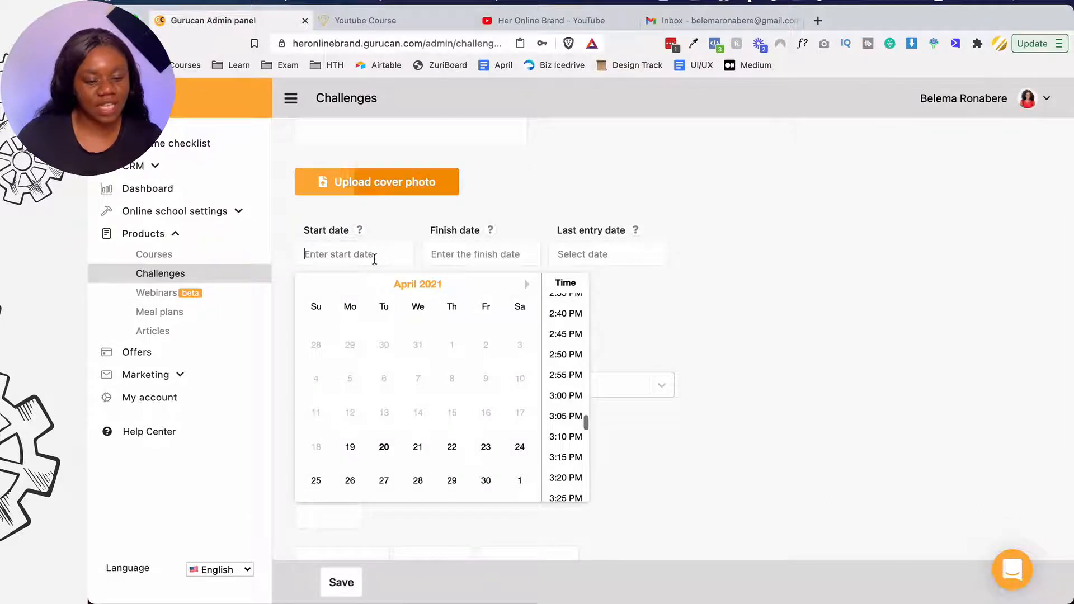
{"action": "left_click", "coordinate": [419, 447]}
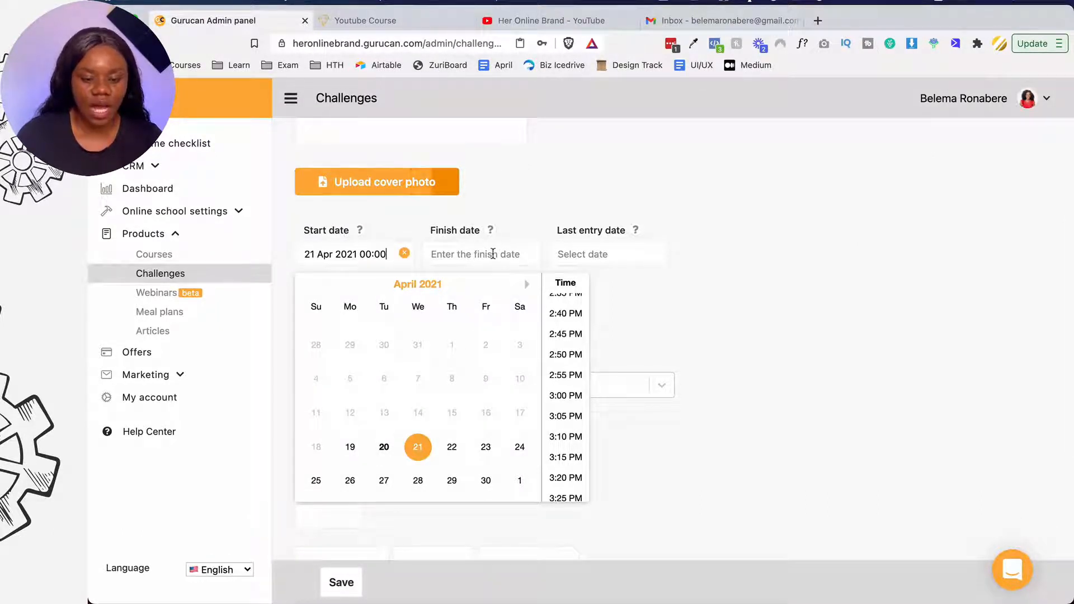
{"action": "left_click", "coordinate": [492, 254]}
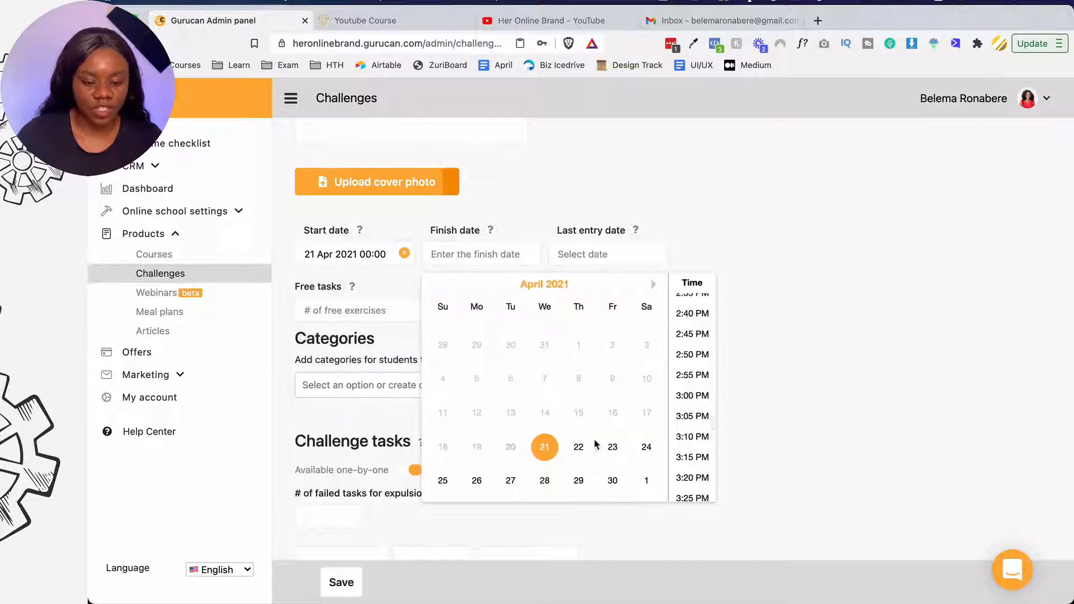
{"action": "left_click", "coordinate": [443, 480]}
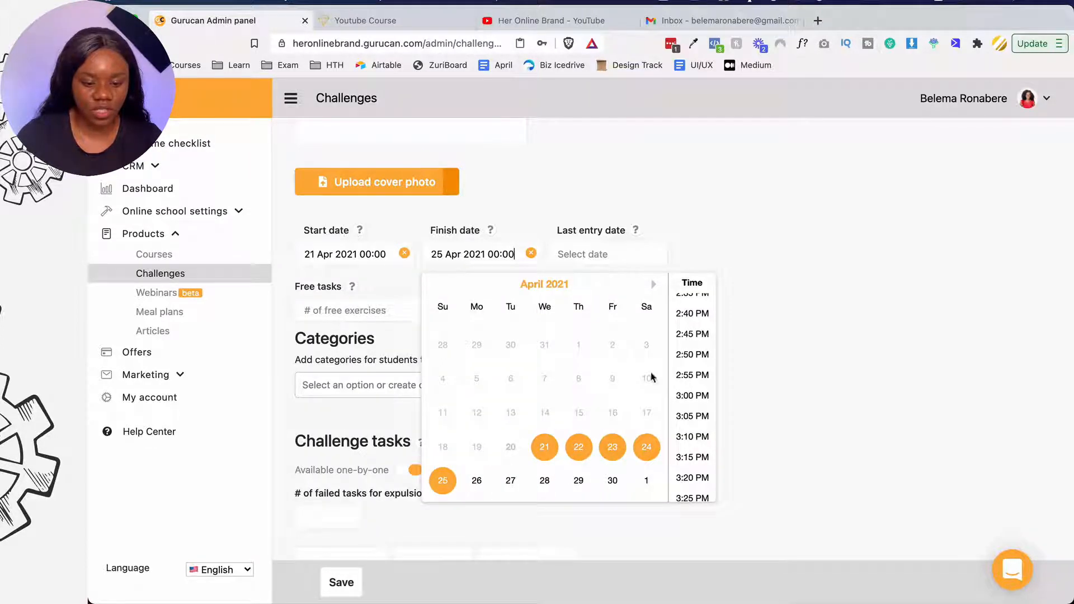
{"action": "left_click", "coordinate": [797, 270]}
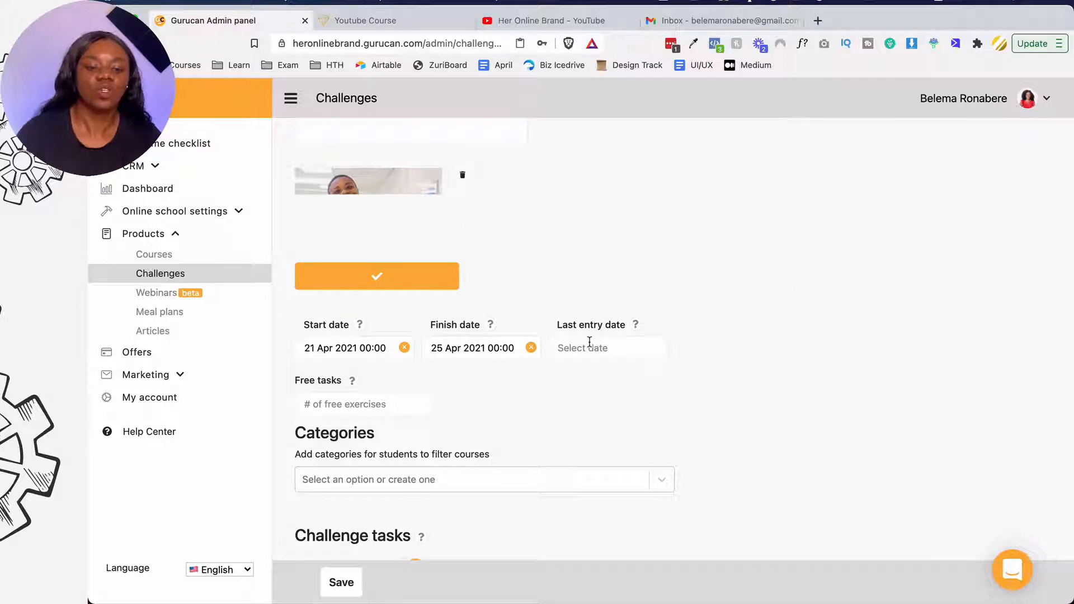
- Set the challenge's last entry date to 23 Apr 2021
{"action": "left_click", "coordinate": [590, 346]}
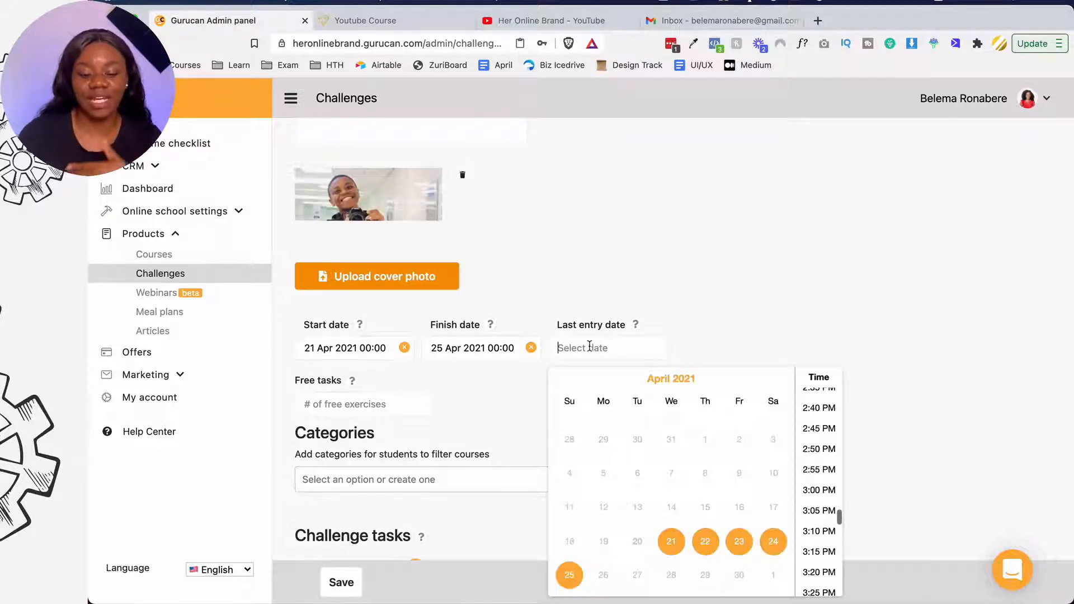
{"action": "scroll", "coordinate": [669, 334], "scroll_direction": "down", "scroll_amount": 3}
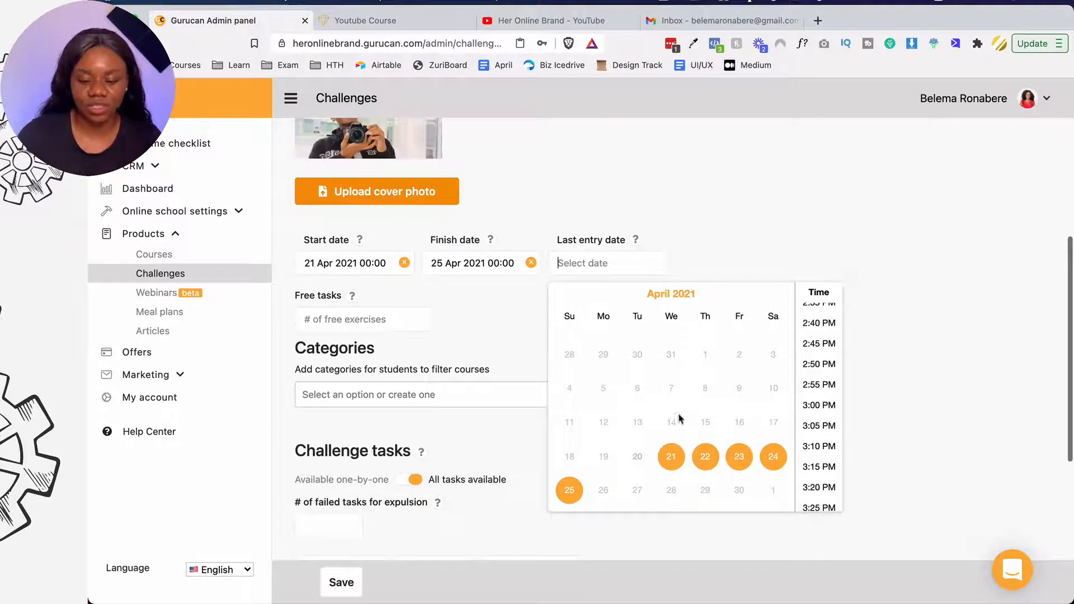
{"action": "left_click", "coordinate": [739, 457]}
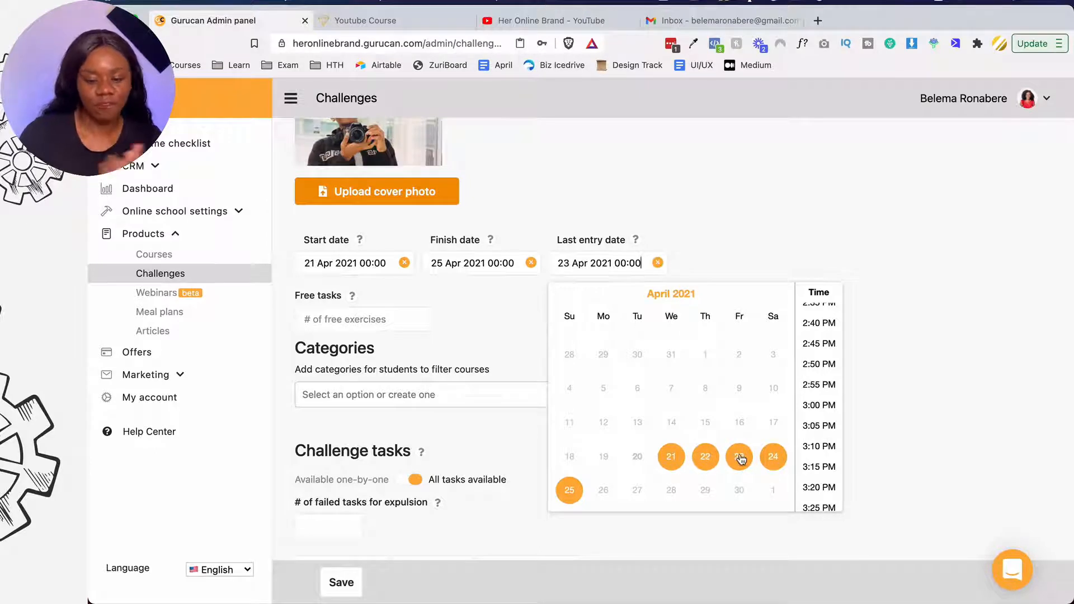
{"action": "left_click", "coordinate": [787, 200]}
{"action": "scroll", "coordinate": [580, 311], "scroll_direction": "down", "scroll_amount": 2}
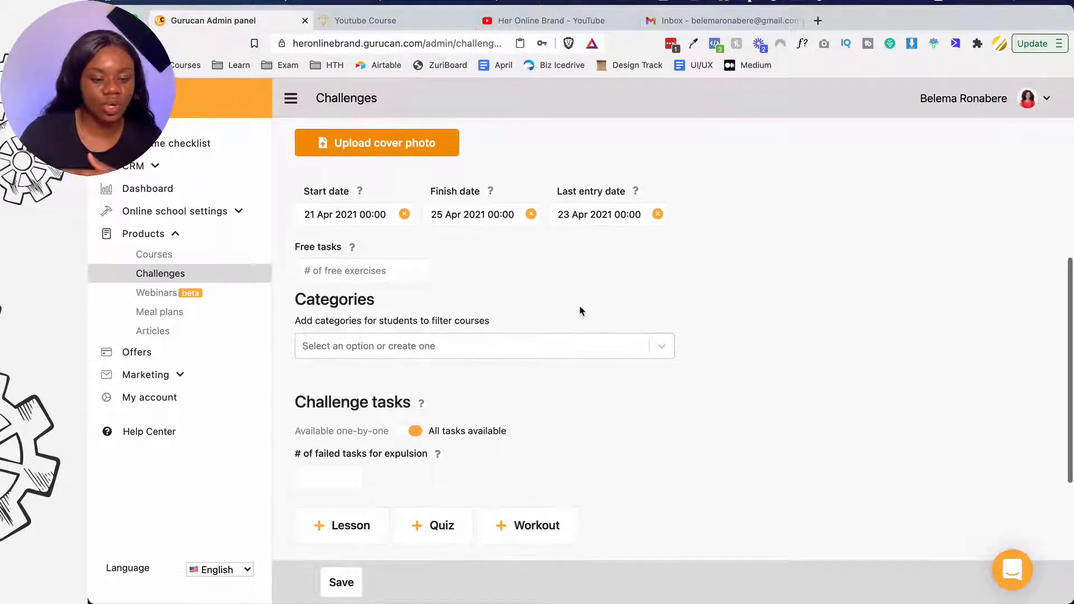
- Check the empty Categories list, then add a new lesson under the challenge's tasks
{"action": "left_click", "coordinate": [468, 345]}
{"action": "left_click", "coordinate": [519, 298]}
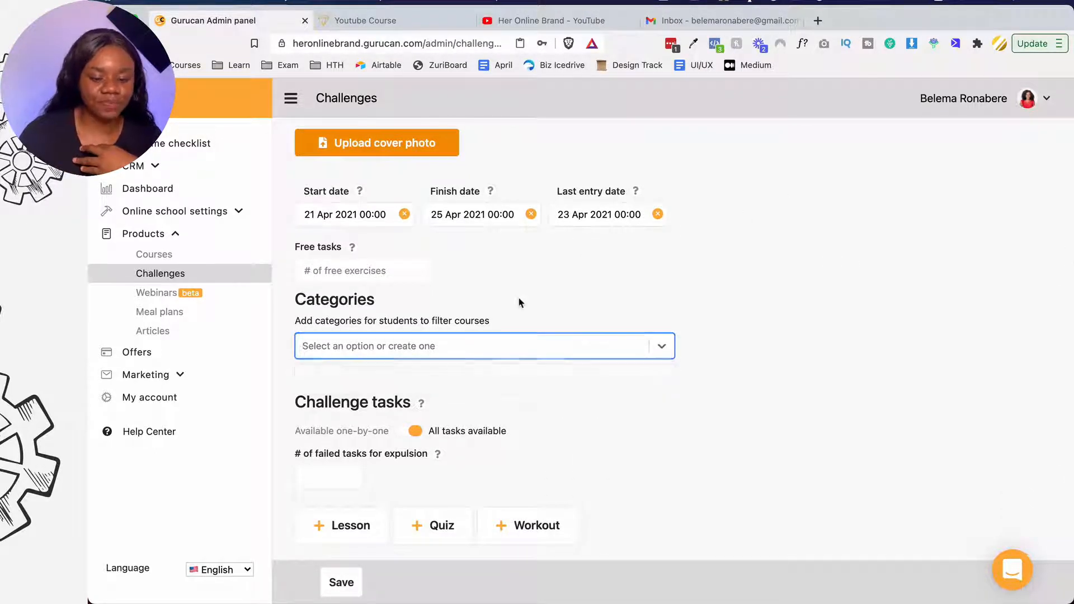
{"action": "scroll", "coordinate": [518, 298], "scroll_direction": "down", "scroll_amount": 3}
{"action": "scroll", "coordinate": [480, 317], "scroll_direction": "down", "scroll_amount": 2}
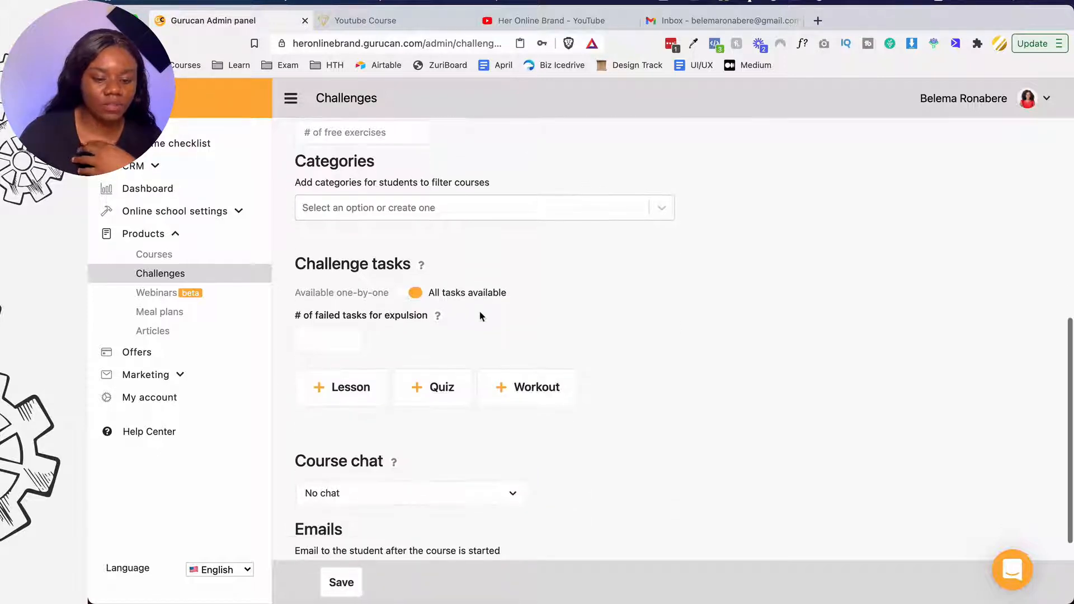
{"action": "scroll", "coordinate": [479, 314], "scroll_direction": "down", "scroll_amount": 3}
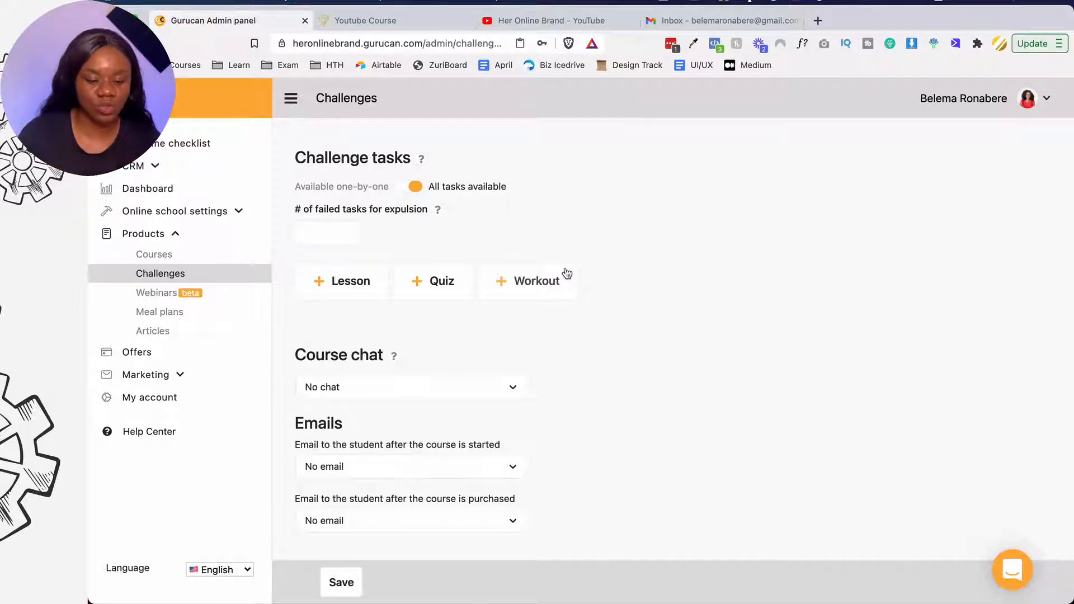
{"action": "scroll", "coordinate": [567, 273], "scroll_direction": "down", "scroll_amount": 1}
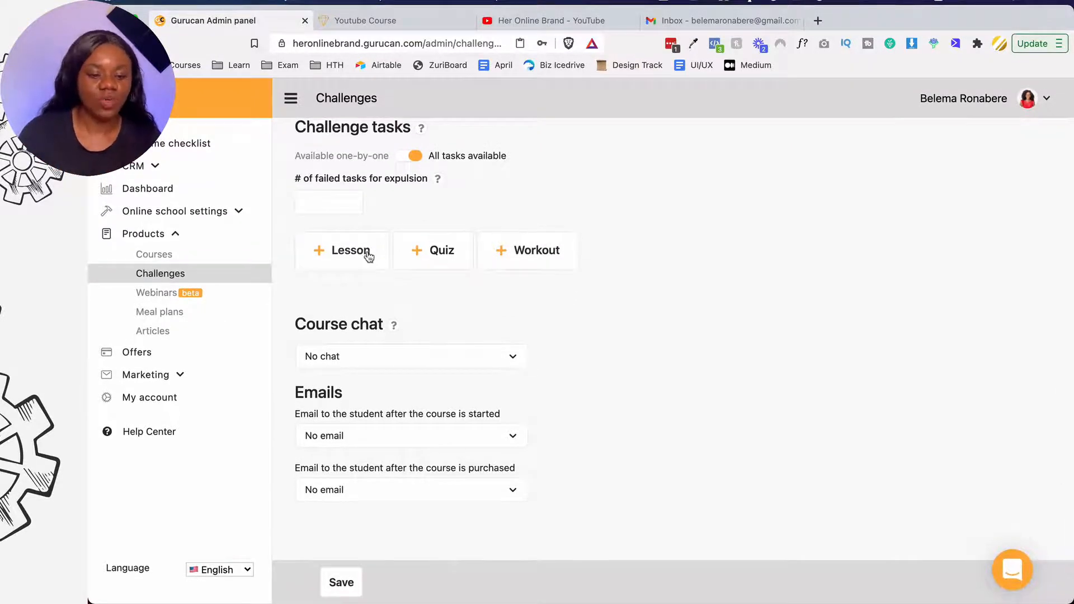
{"action": "left_click", "coordinate": [370, 257]}
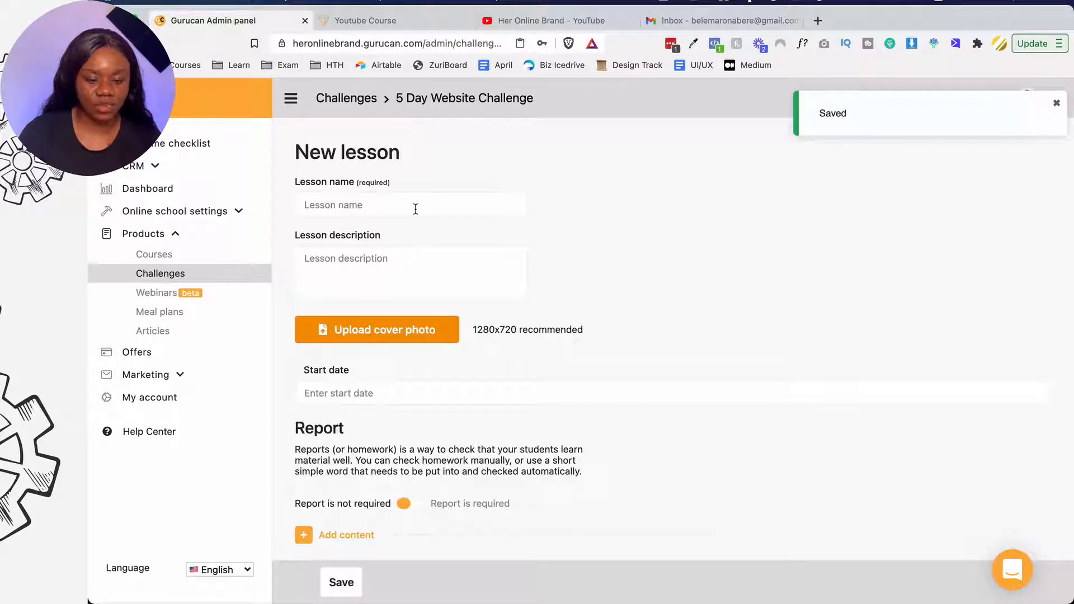
- Name the lesson 'Choose a domain name' with the description 'Buy from Namecheap'
{"action": "type", "text": "Cho"}
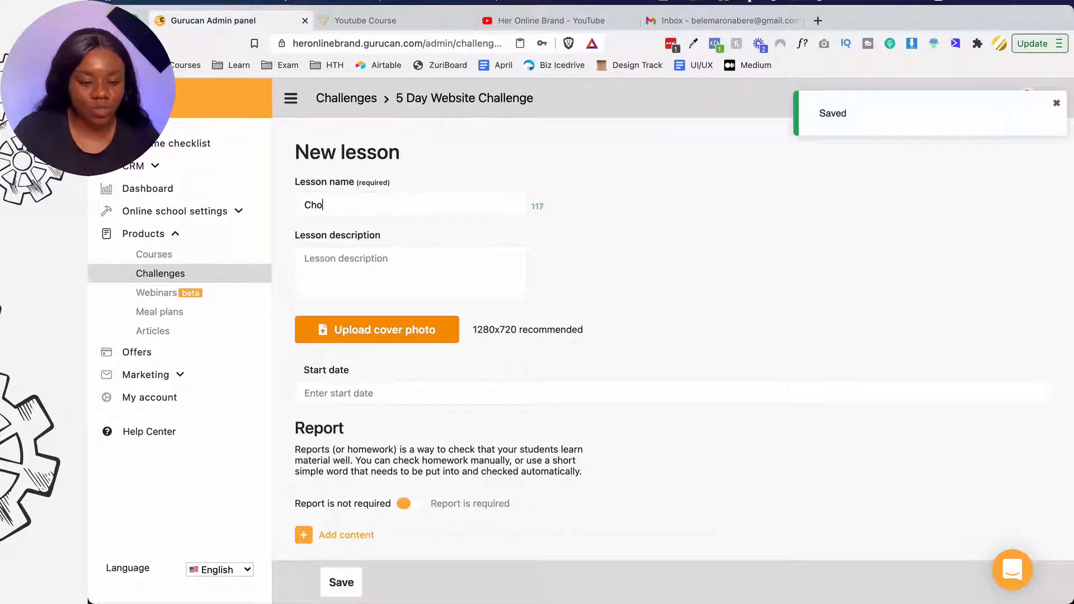
{"action": "type", "text": "ose a domain name"}
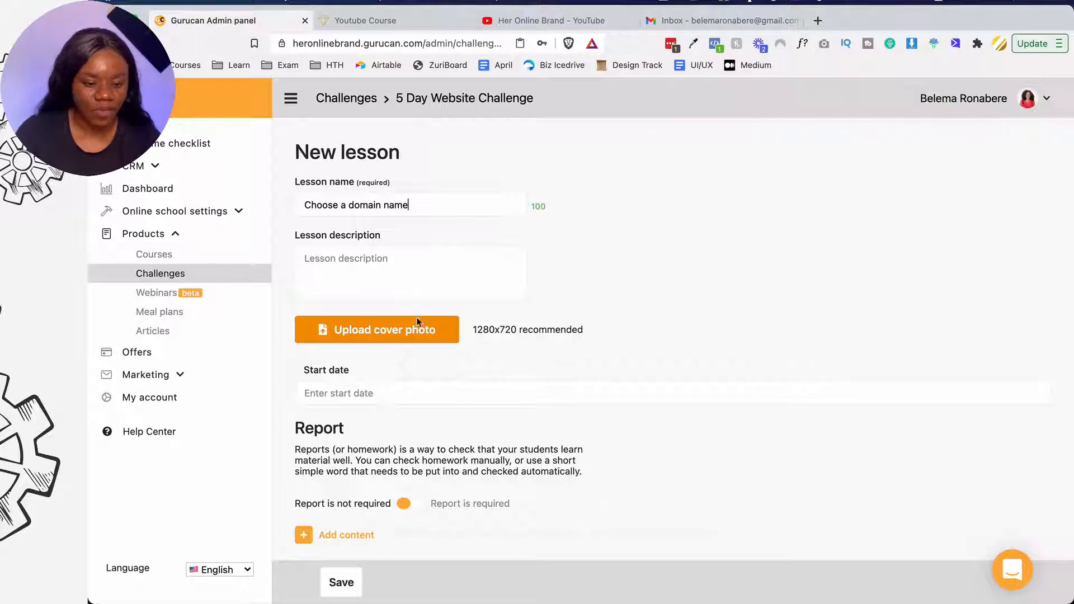
{"action": "left_click", "coordinate": [407, 263]}
{"action": "type", "text": "Buy "}
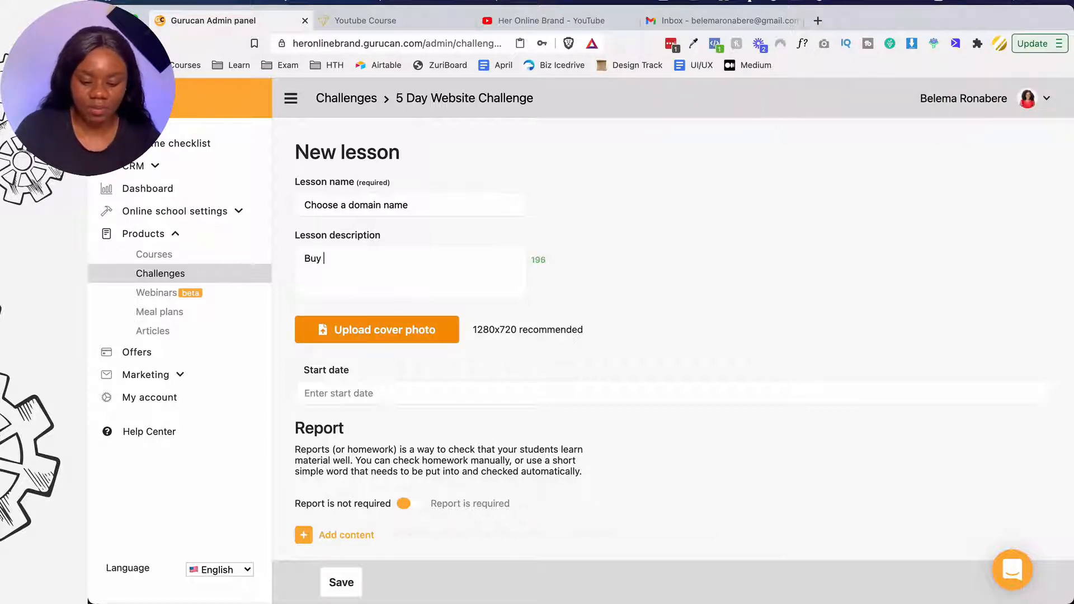
{"action": "type", "text": "from Namecheap"}
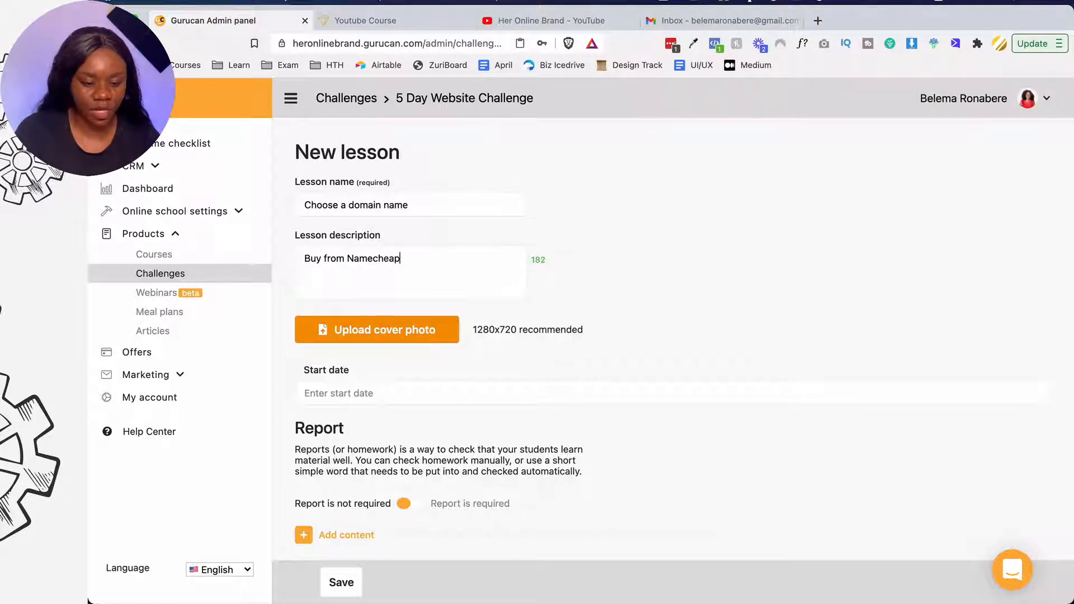
{"action": "key", "text": "super+a"}
- Set the lesson's start date to 21 April
{"action": "scroll", "coordinate": [414, 334], "scroll_direction": "down", "scroll_amount": 2}
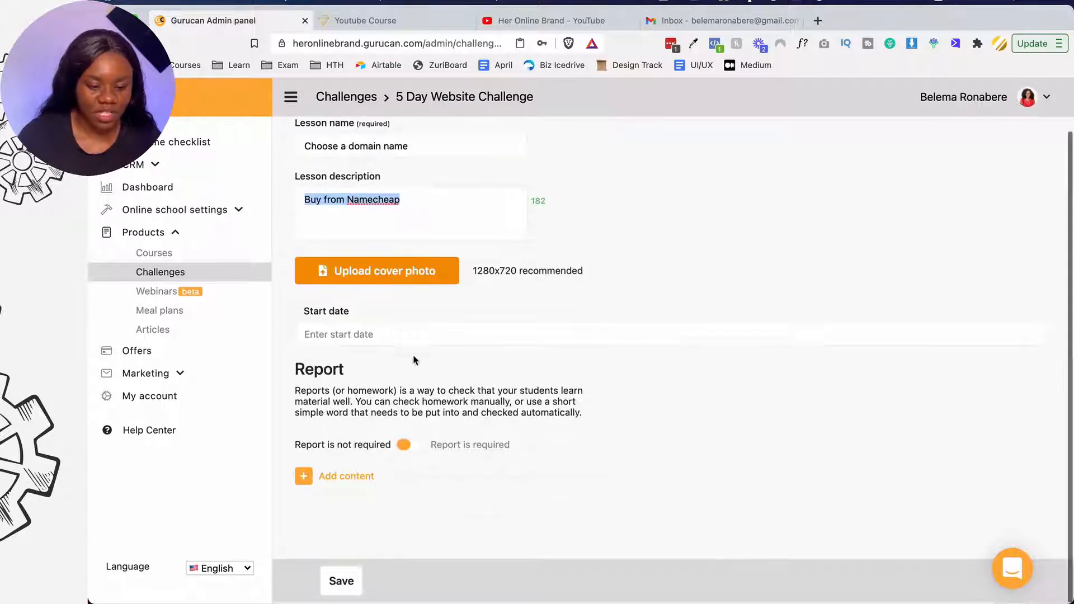
{"action": "left_click", "coordinate": [394, 335]}
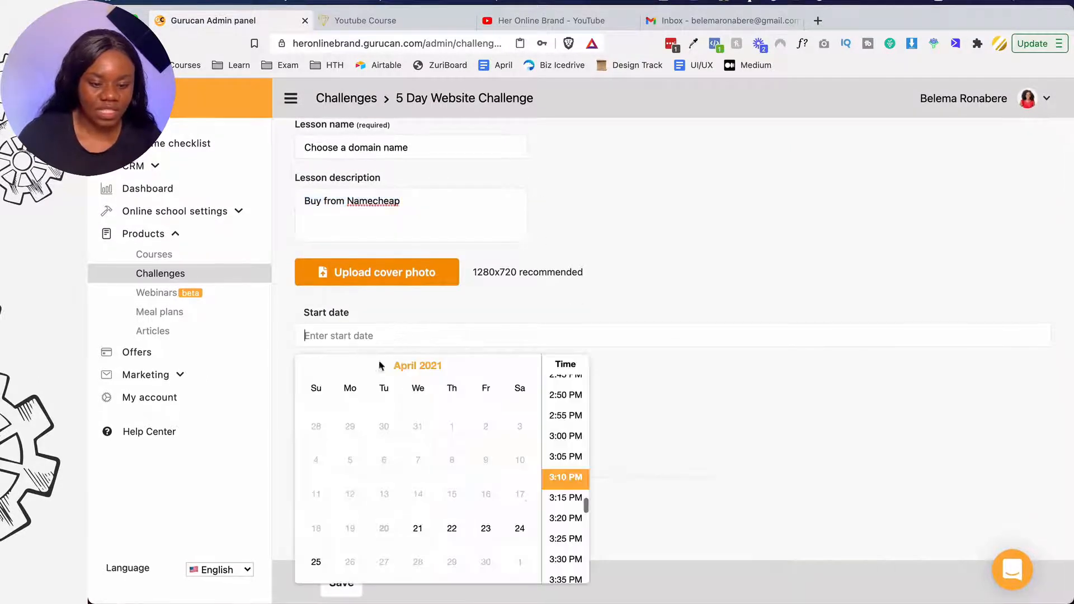
{"action": "left_click", "coordinate": [418, 528]}
{"action": "left_click", "coordinate": [551, 288]}
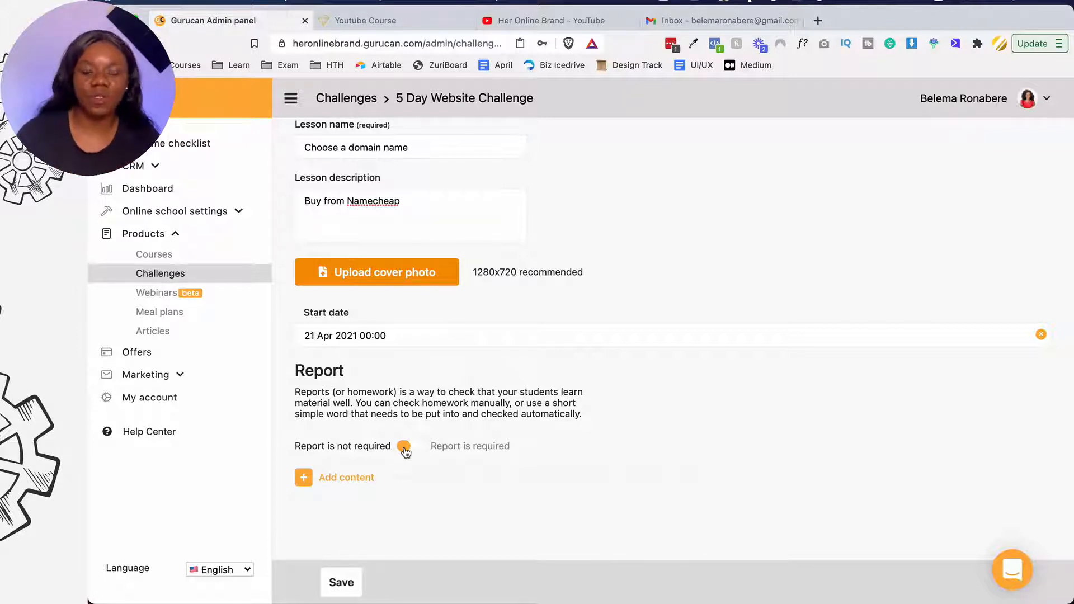
{"action": "left_click", "coordinate": [404, 447]}
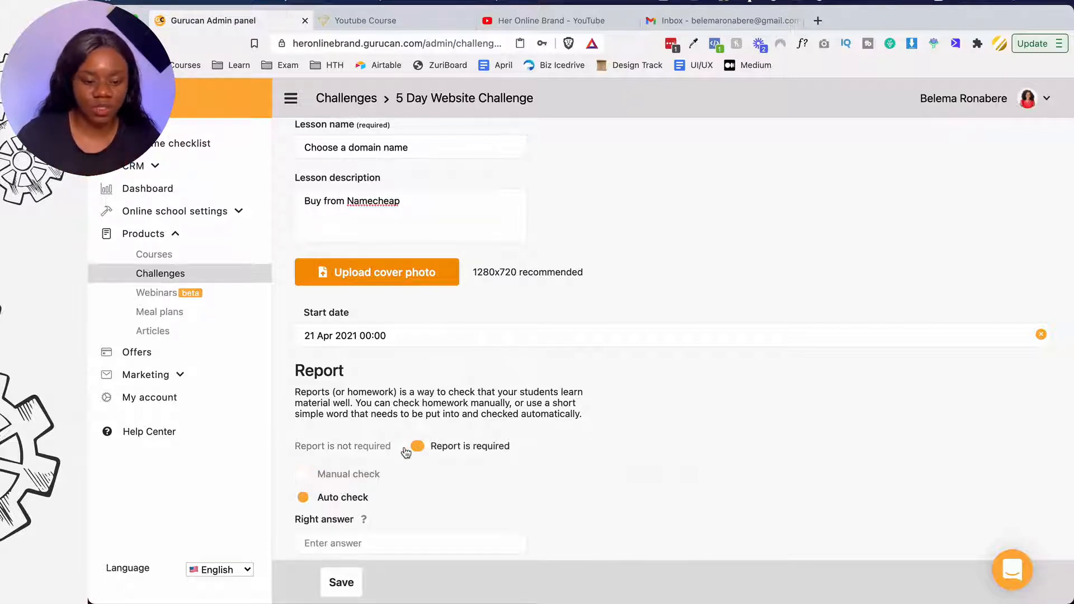
{"action": "scroll", "coordinate": [405, 448], "scroll_direction": "down", "scroll_amount": 2}
{"action": "scroll", "coordinate": [406, 442], "scroll_direction": "down", "scroll_amount": 1}
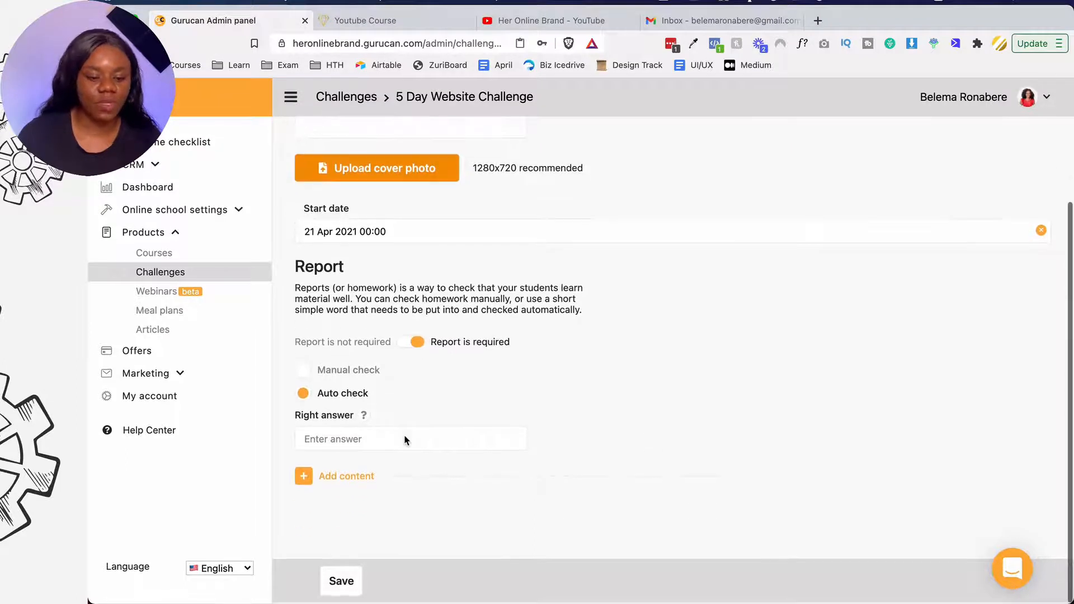
{"action": "left_click", "coordinate": [397, 440]}
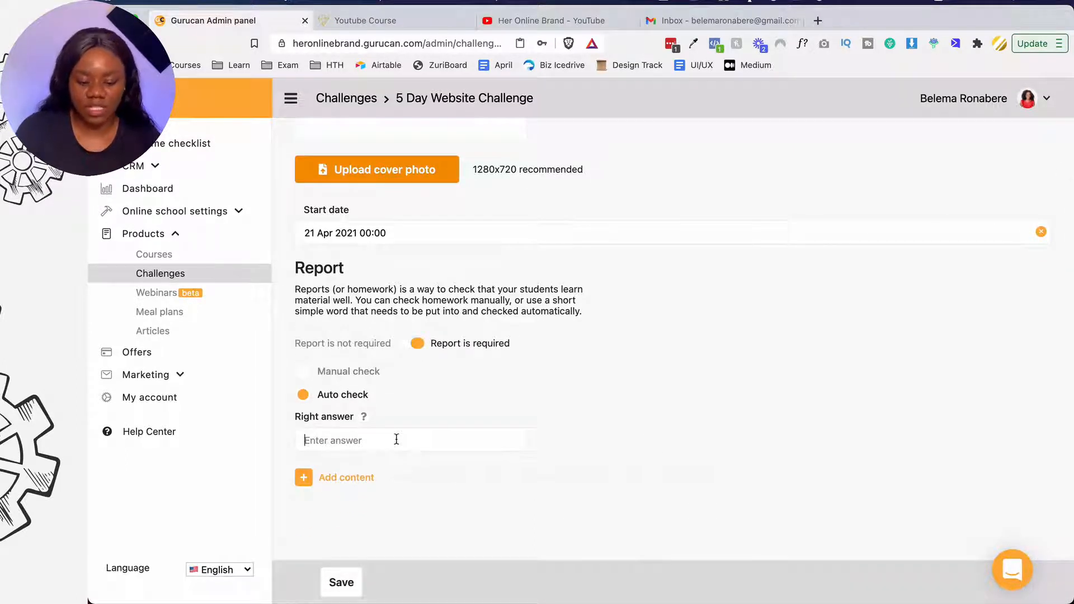
{"action": "type", "text": "www.do"}
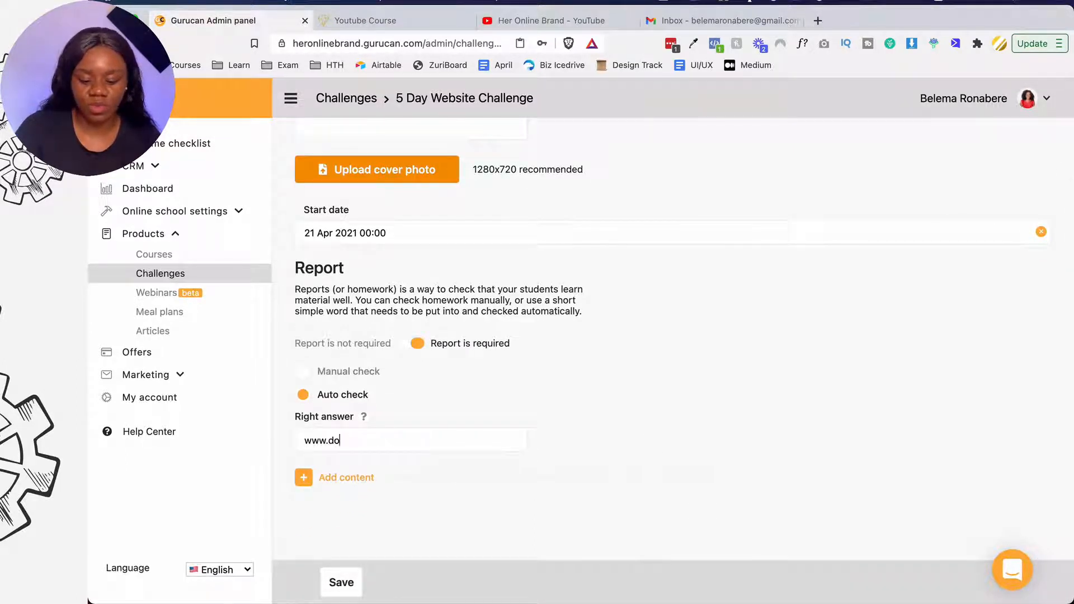
{"action": "type", "text": "main.com"}
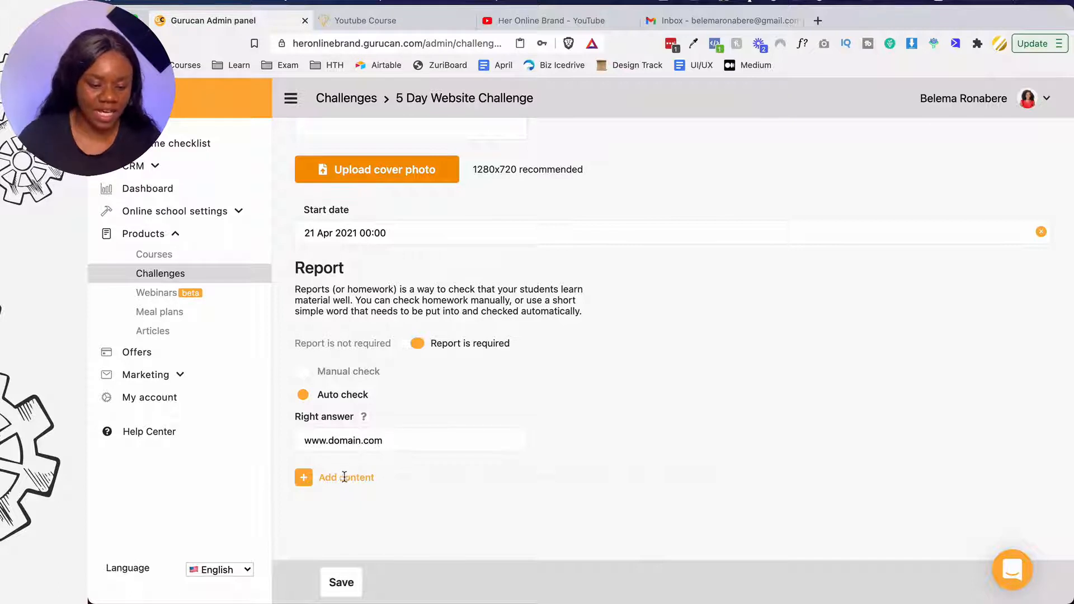
{"action": "left_click", "coordinate": [305, 478]}
- Add a rich text block reading 'Buy from Namecheap' to the lesson
{"action": "scroll", "coordinate": [361, 481], "scroll_direction": "down", "scroll_amount": 2}
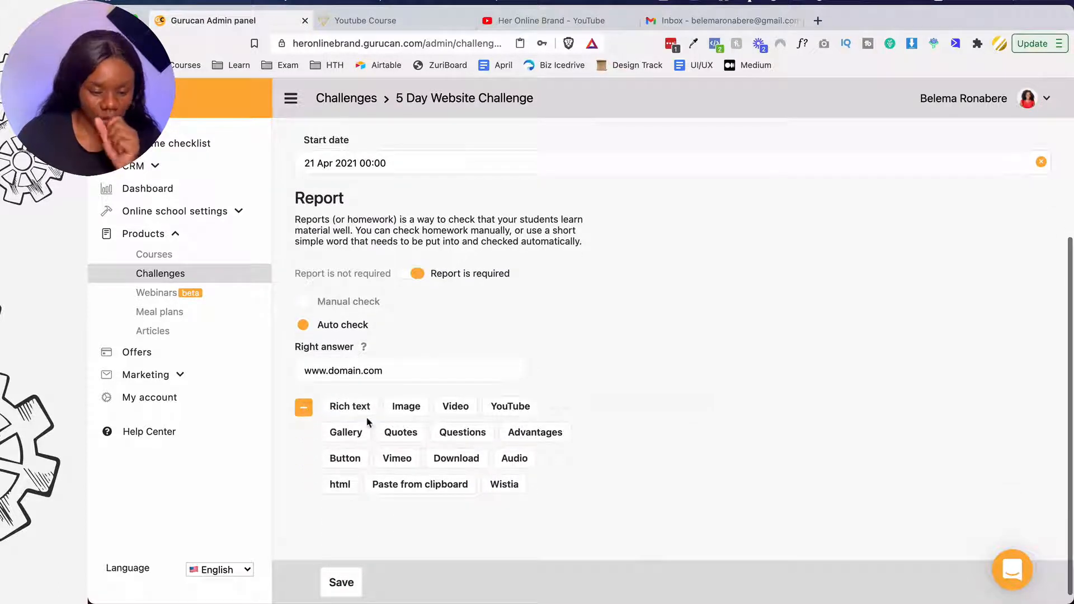
{"action": "left_click", "coordinate": [365, 414]}
{"action": "left_click", "coordinate": [338, 481]}
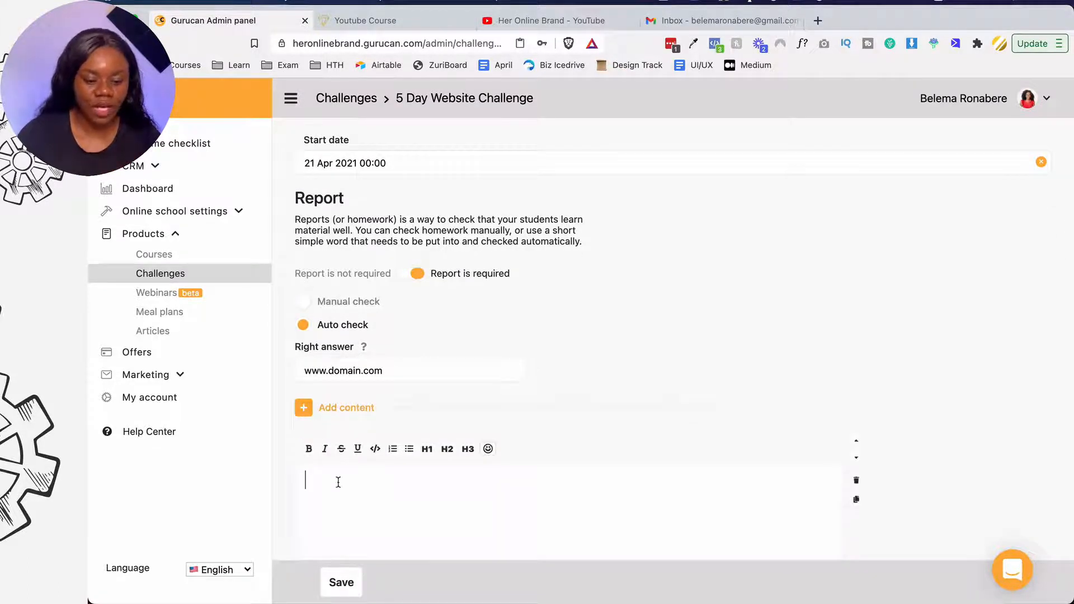
{"action": "type", "text": "Buy from Namecheap"}
{"action": "scroll", "coordinate": [337, 481], "scroll_direction": "down", "scroll_amount": 3}
{"action": "key", "text": "Return"}
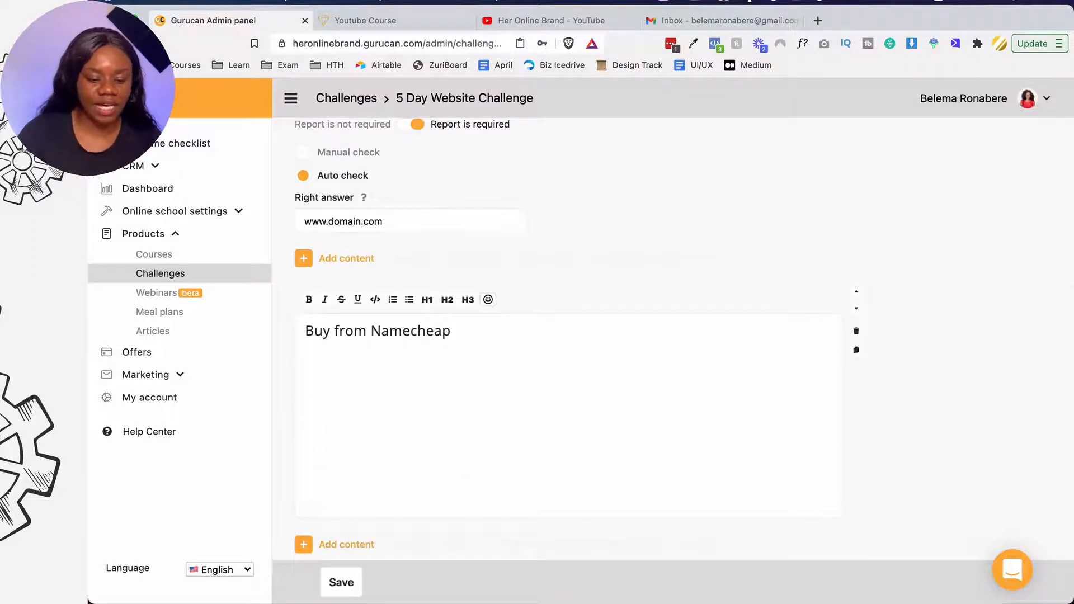
- Save and publish the 'Choose a domain name' lesson
{"action": "scroll", "coordinate": [344, 488], "scroll_direction": "down", "scroll_amount": 1}
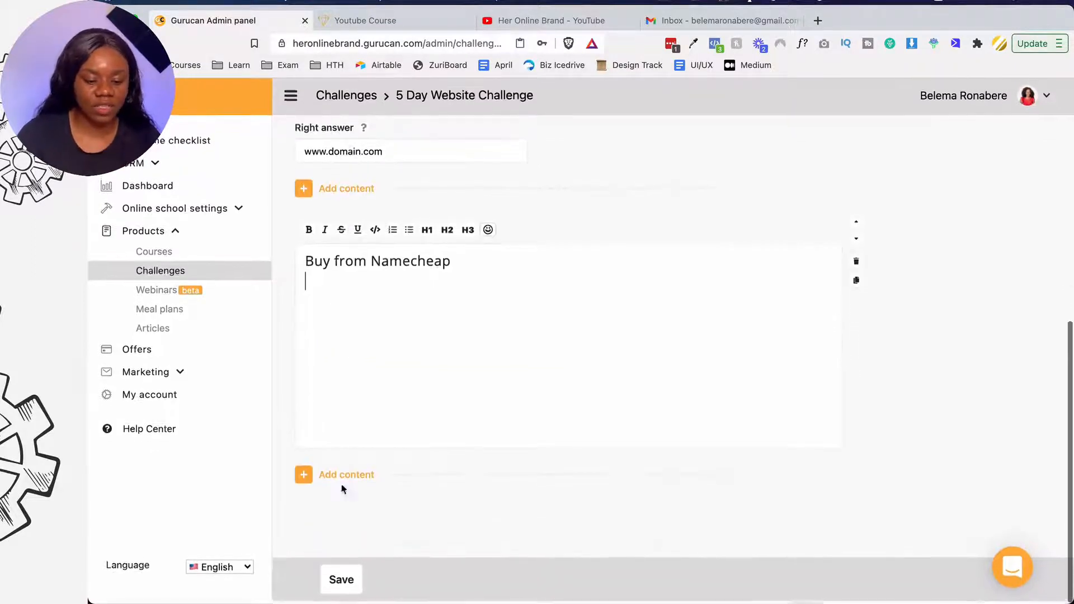
{"action": "left_click", "coordinate": [332, 580]}
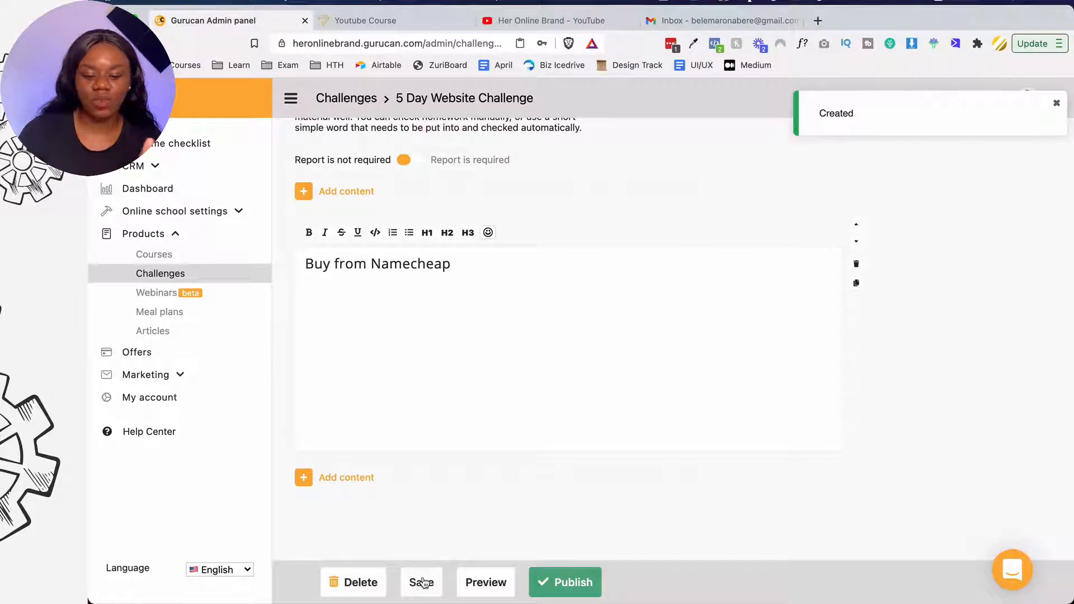
{"action": "left_click", "coordinate": [587, 588]}
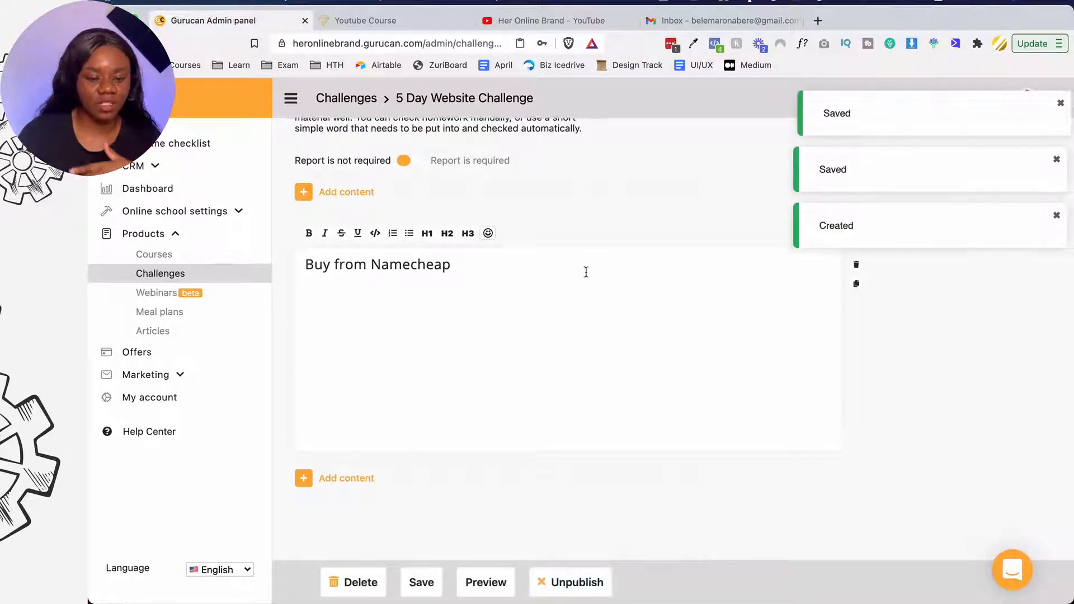
{"action": "scroll", "coordinate": [586, 272], "scroll_direction": "up", "scroll_amount": 6}
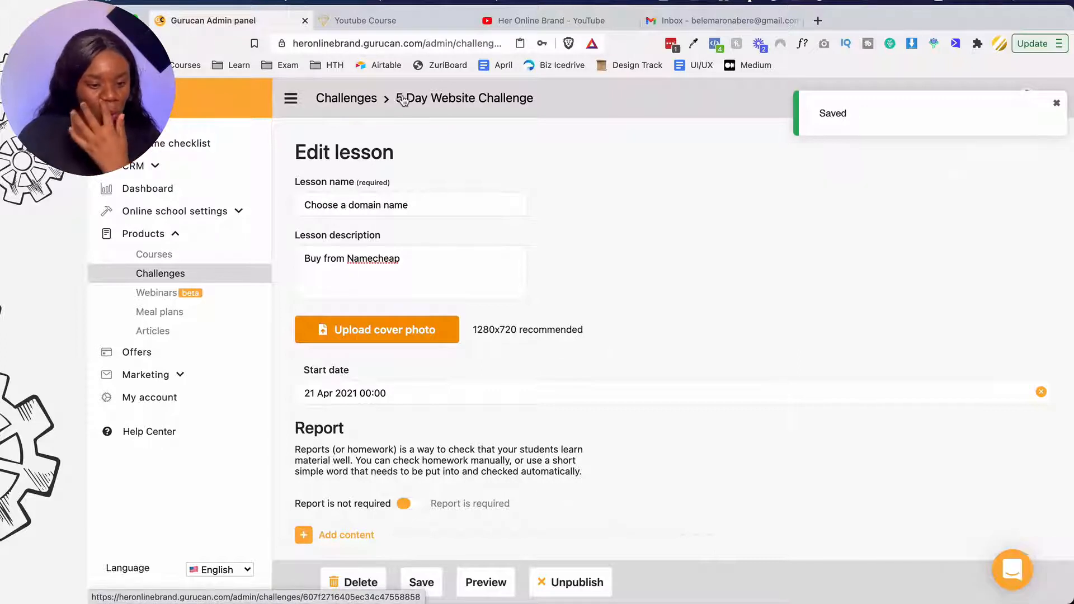
- Create a new webinar titled 'Get Access To Stripe'
{"action": "left_click", "coordinate": [221, 293]}
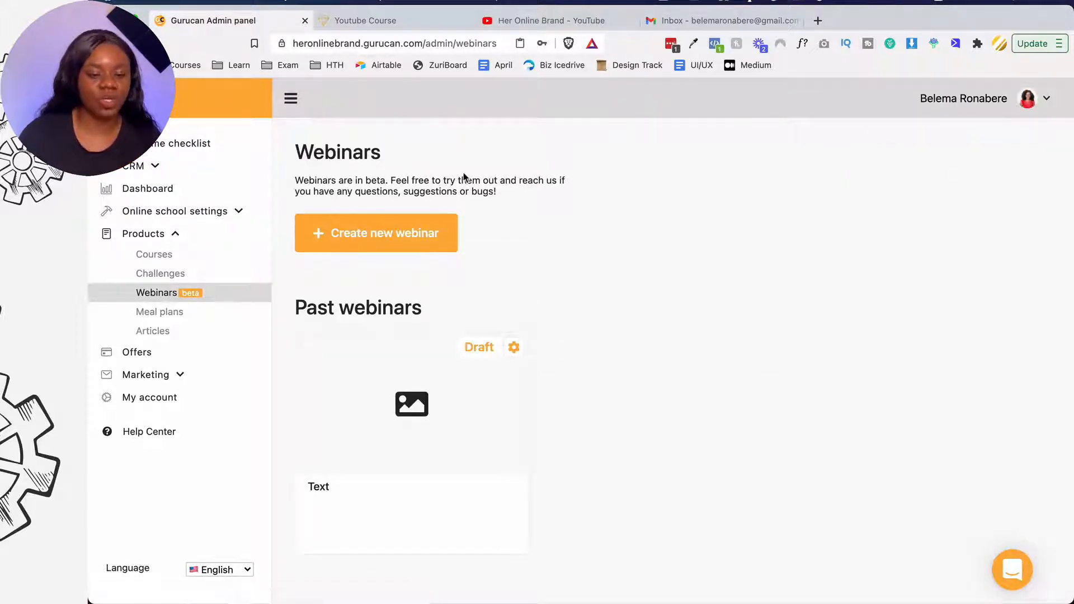
{"action": "left_click", "coordinate": [407, 229]}
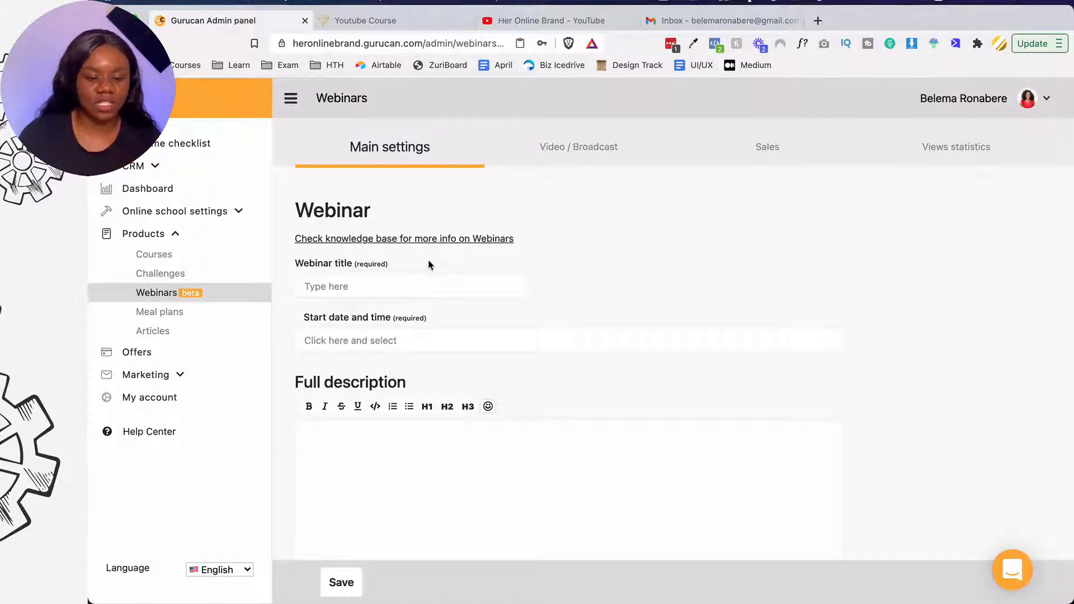
{"action": "left_click", "coordinate": [410, 269]}
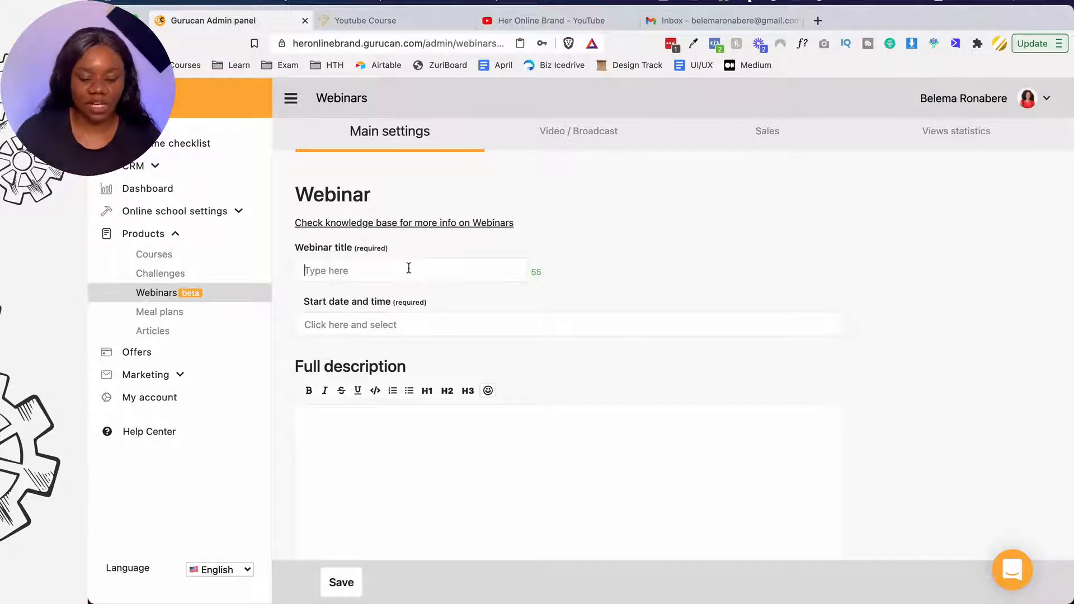
{"action": "type", "text": "G"}
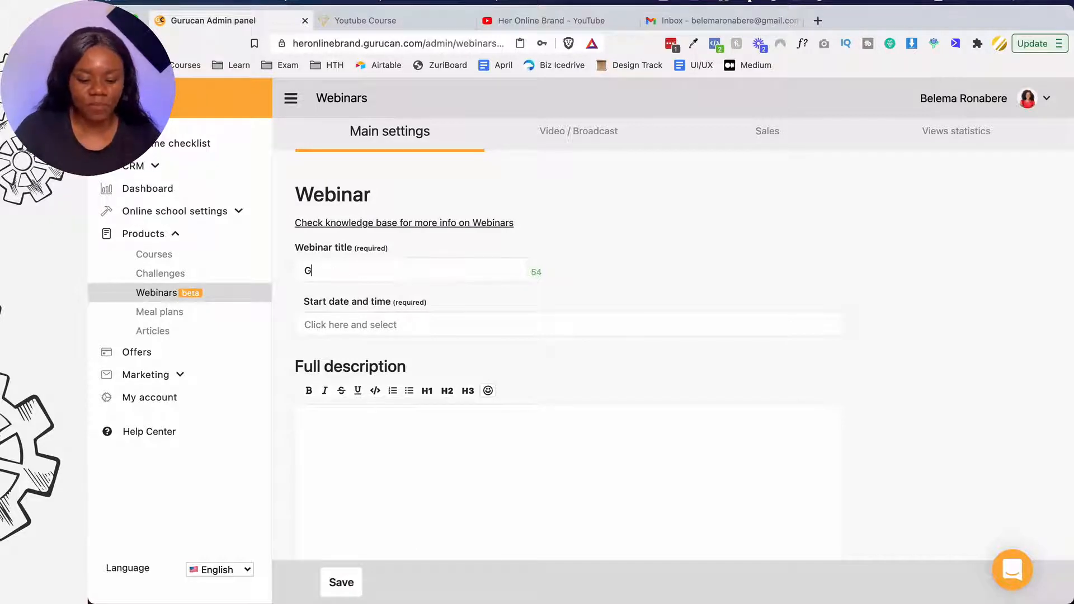
{"action": "type", "text": "et Access To STri"}
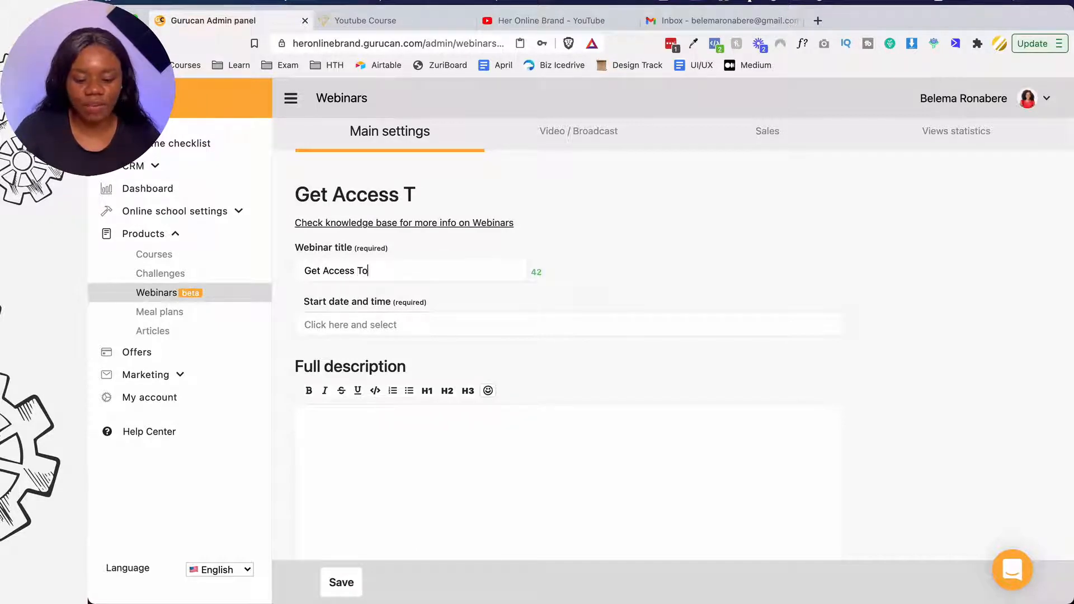
{"action": "key", "text": "BackSpace"}
{"action": "key", "text": "BackSpace"}
{"action": "key", "text": "BackSpace"}
{"action": "type", "text": "tripe"}
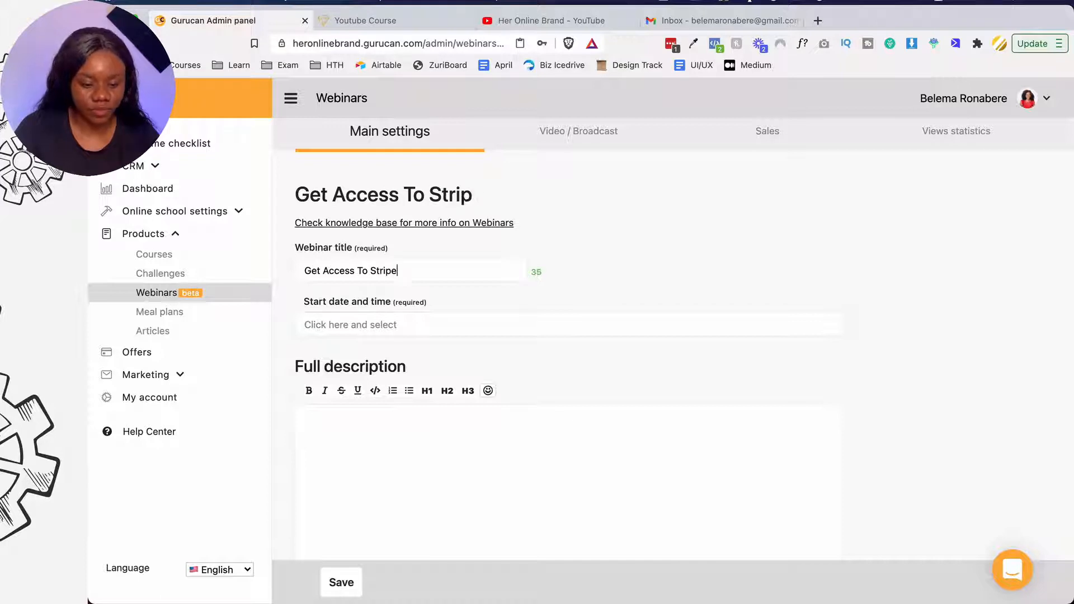
- Schedule the webinar to start on 21 Apr 2021 at 3:00 PM
{"action": "left_click", "coordinate": [407, 323]}
{"action": "scroll", "coordinate": [471, 414], "scroll_direction": "down", "scroll_amount": 3}
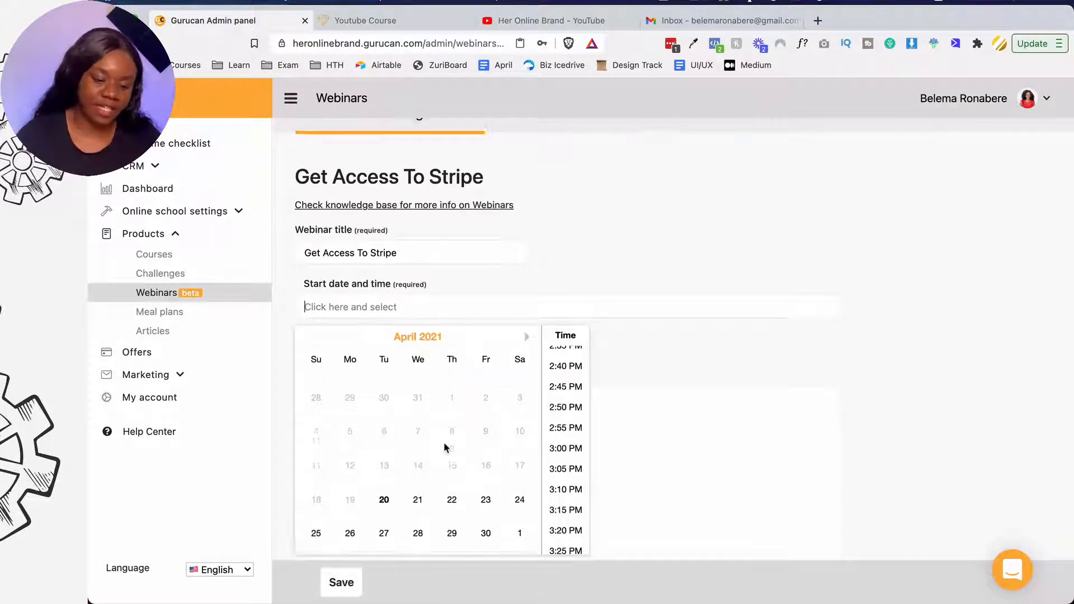
{"action": "left_click", "coordinate": [423, 441]}
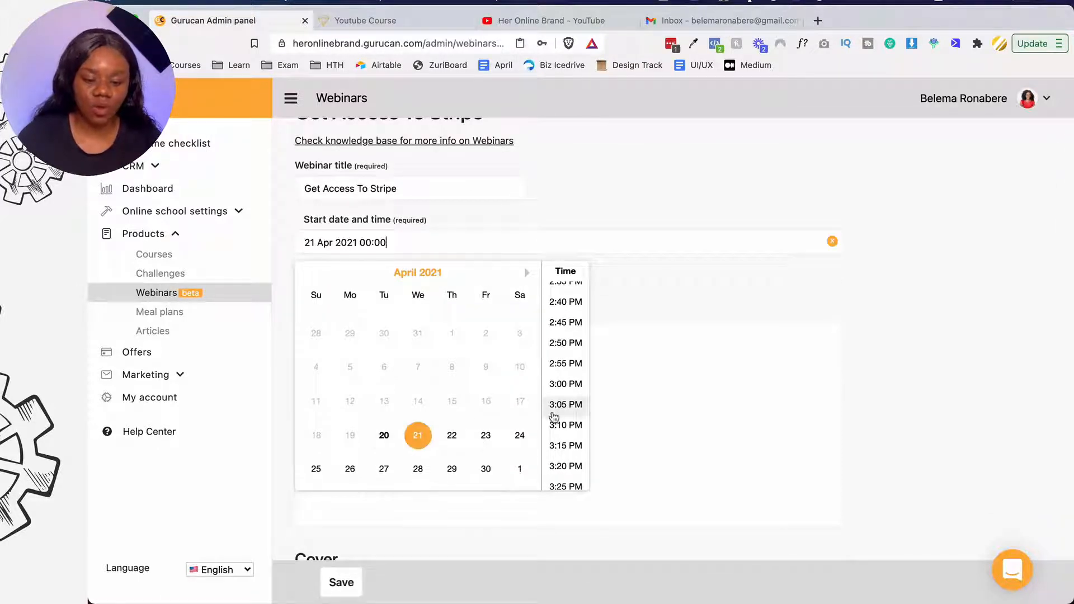
{"action": "left_click", "coordinate": [566, 383]}
{"action": "scroll", "coordinate": [561, 278], "scroll_direction": "down", "scroll_amount": 2}
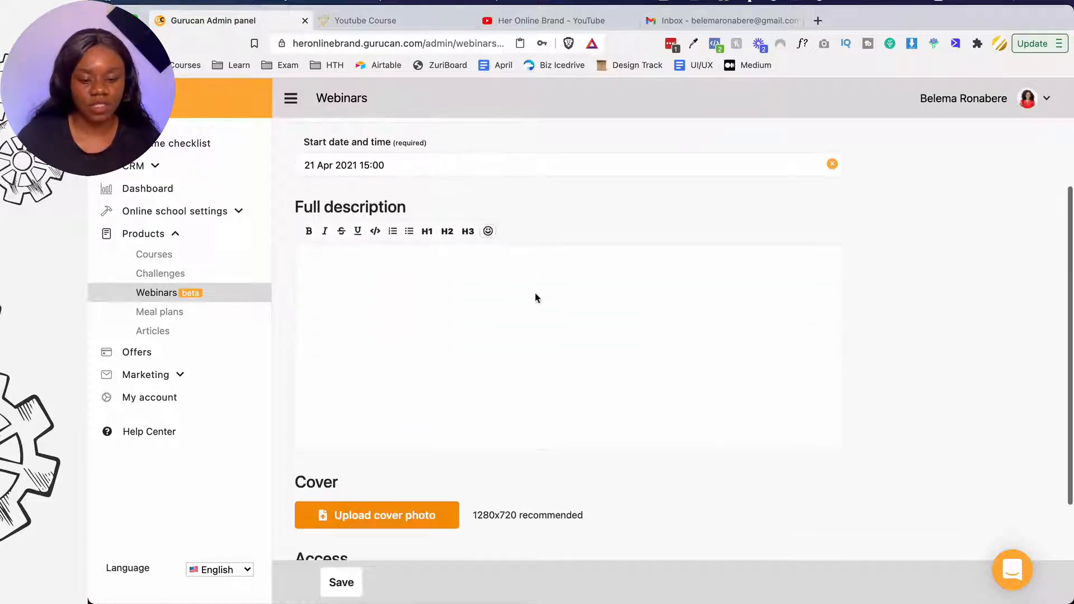
- Write the full description 'Learn how to get access to Stripe as a non US resident'
{"action": "left_click", "coordinate": [535, 291]}
{"action": "type", "text": "Learn how to "}
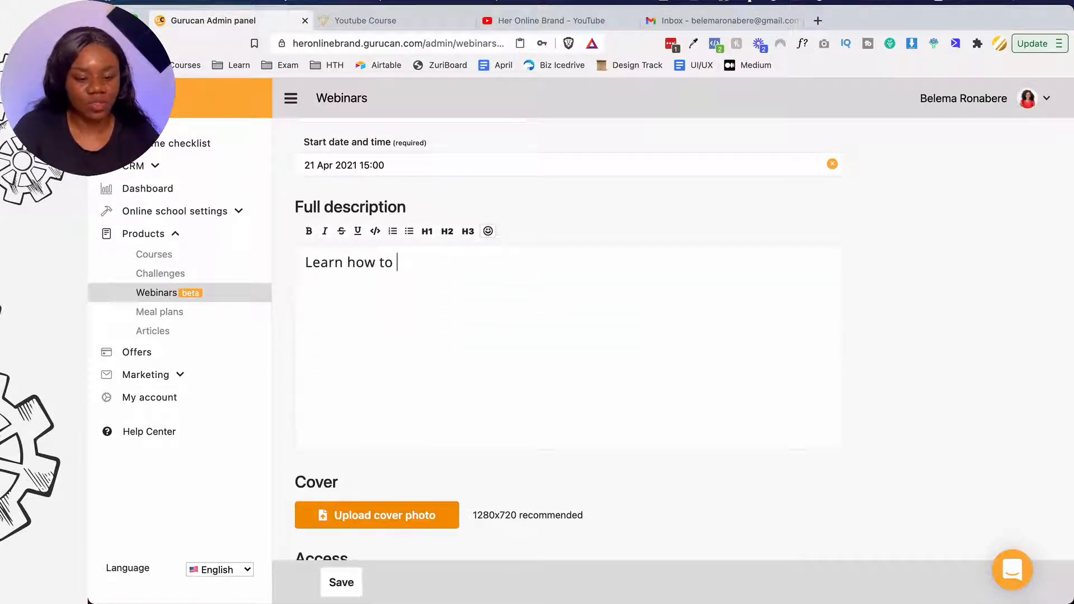
{"action": "type", "text": "get access to St"}
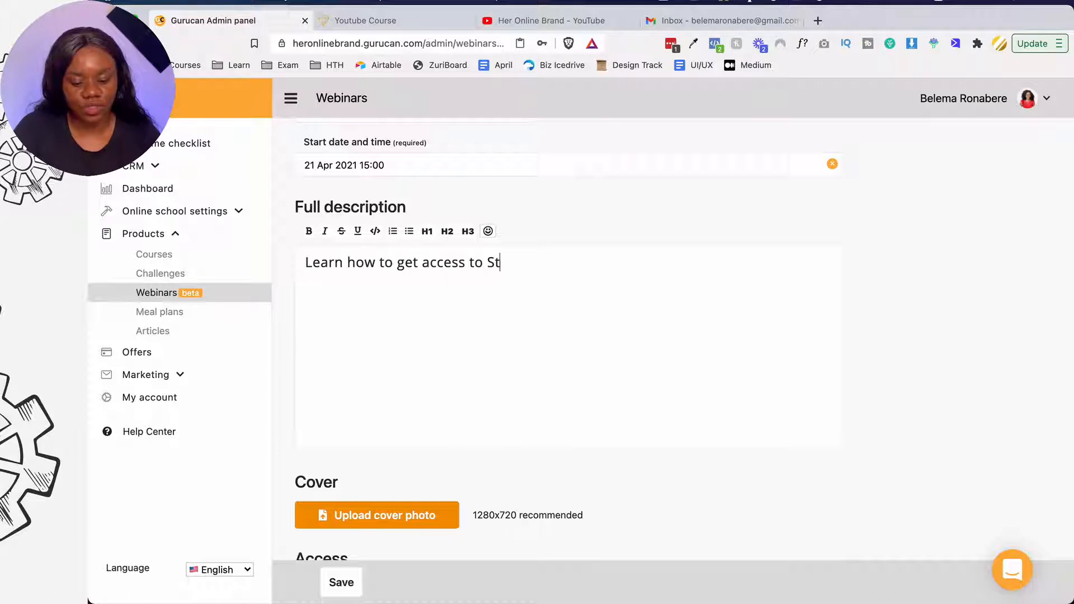
{"action": "type", "text": "ripe as a no n"}
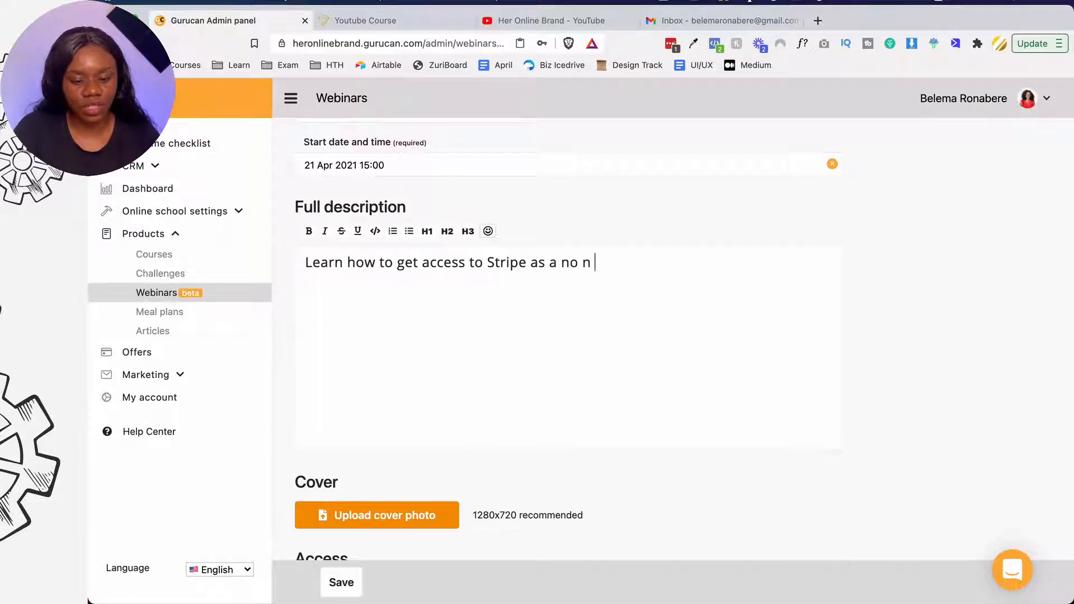
{"action": "key", "text": "BackSpace"}
{"action": "key", "text": "BackSpace"}
{"action": "type", "text": "n S"}
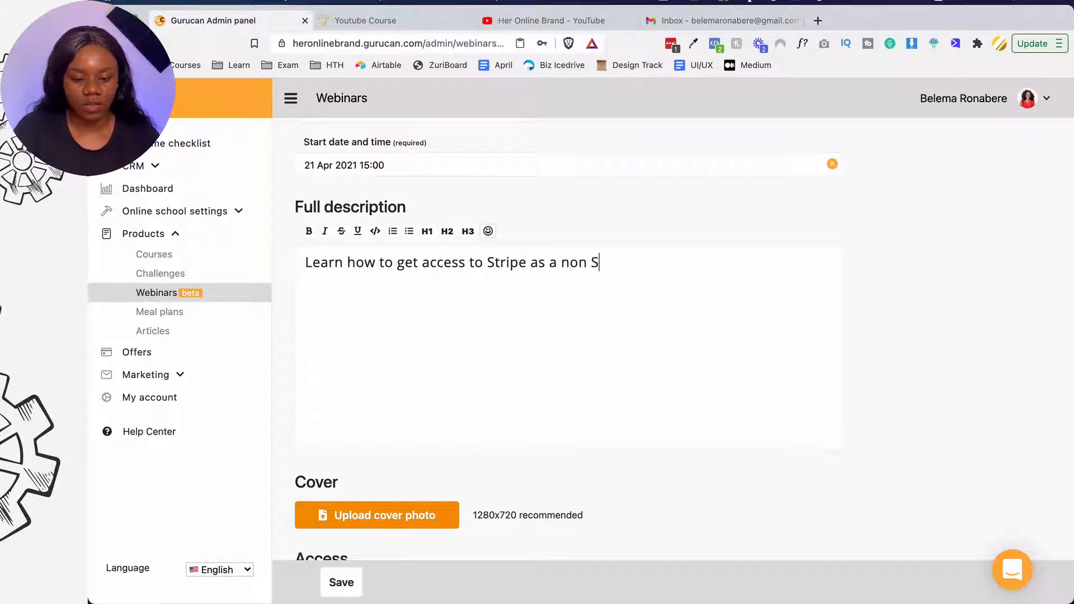
{"action": "key", "text": "BackSpace"}
{"action": "type", "text": "US resident"}
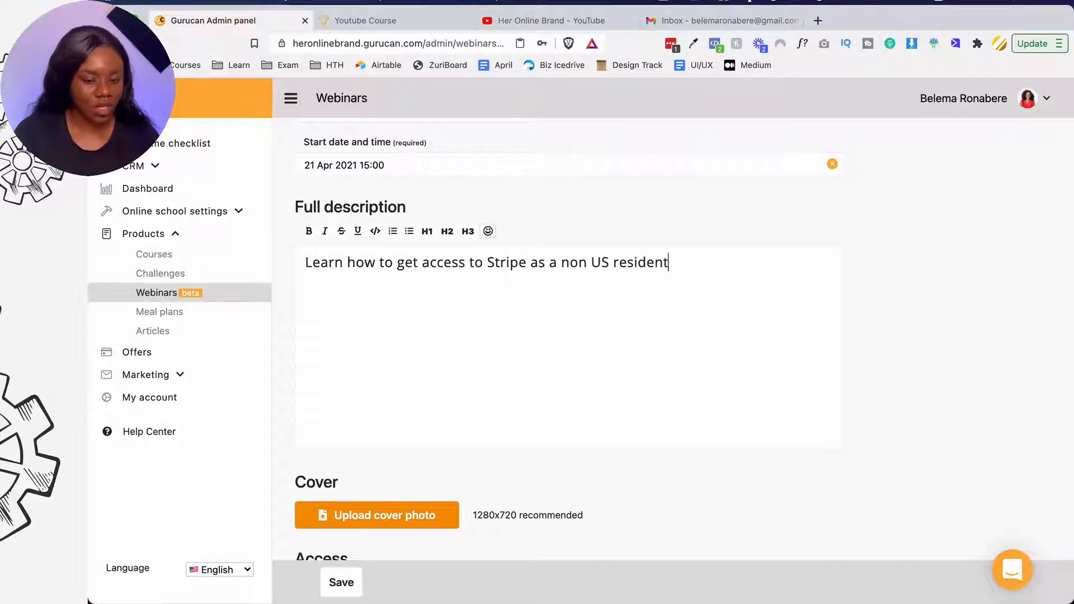
{"action": "scroll", "coordinate": [560, 336], "scroll_direction": "down", "scroll_amount": 3}
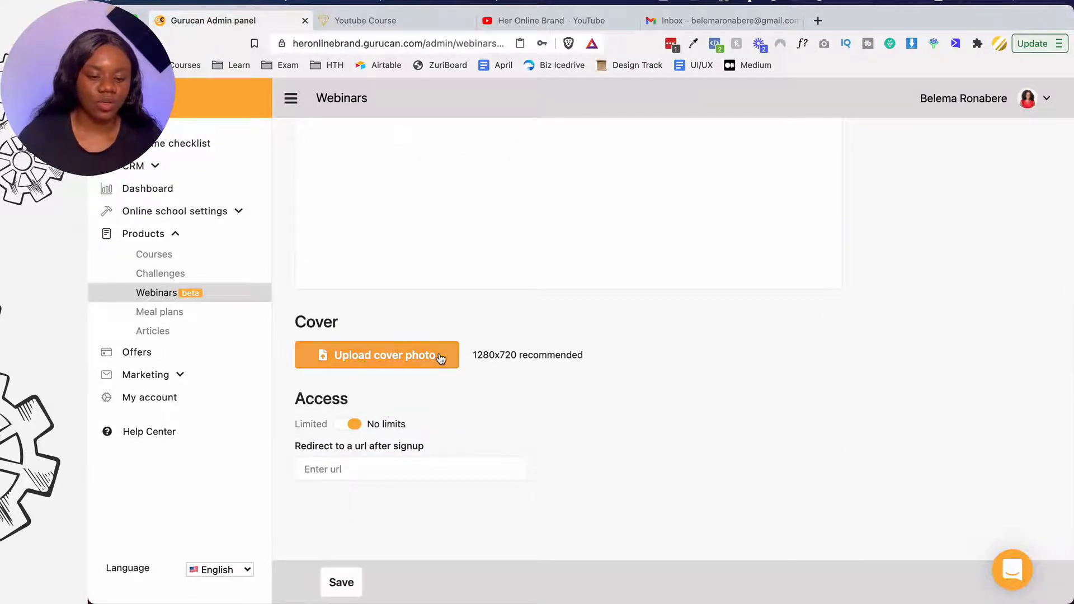
- Upload YT.png as the webinar's cover photo
{"action": "left_click", "coordinate": [434, 356]}
{"action": "left_click", "coordinate": [402, 170]}
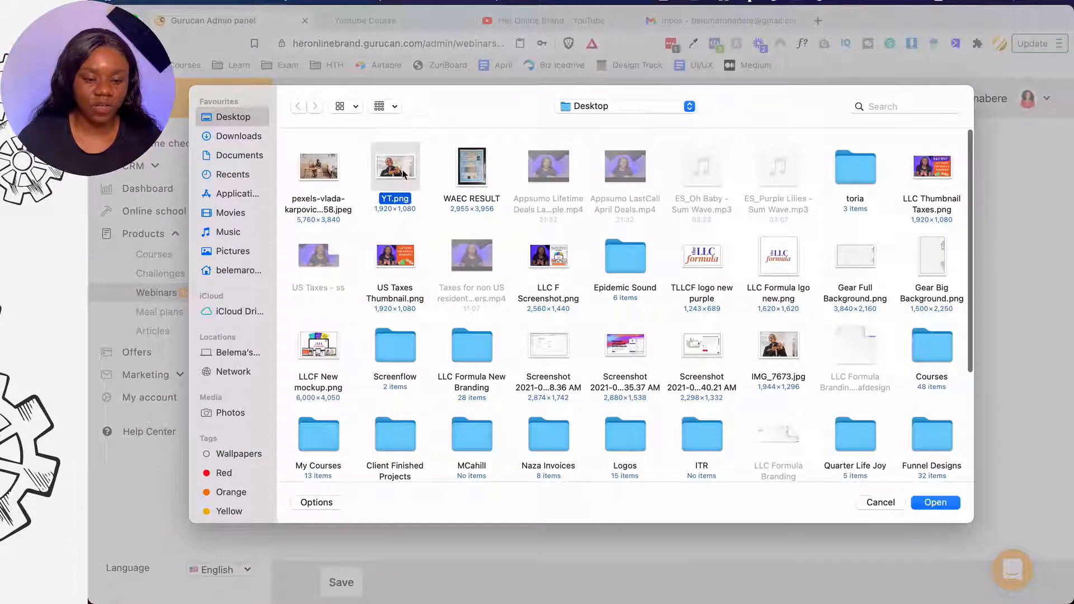
{"action": "left_click", "coordinate": [934, 500]}
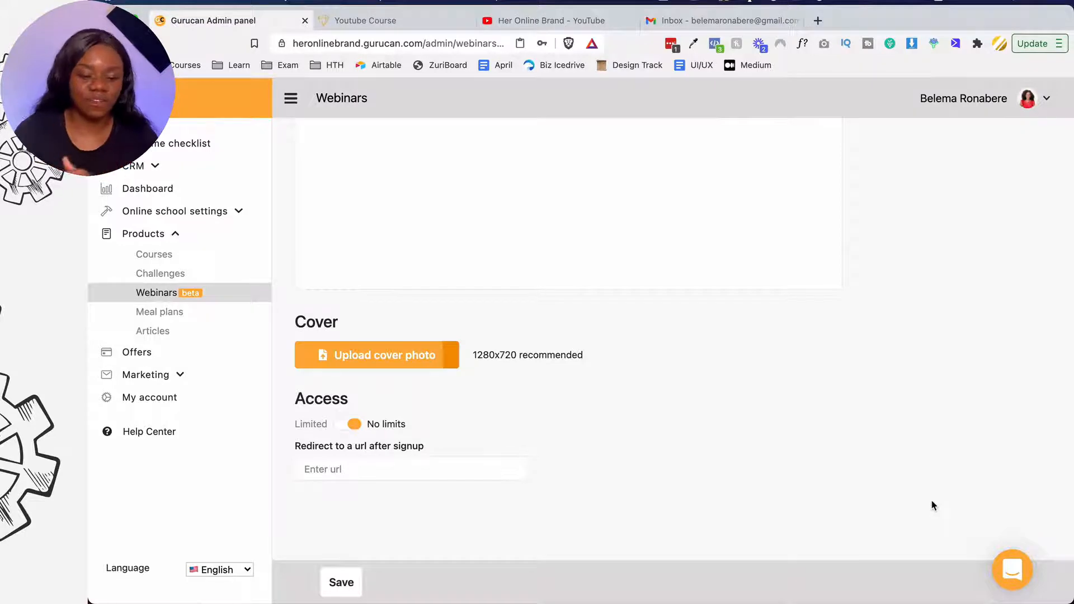
{"action": "scroll", "coordinate": [396, 428], "scroll_direction": "down", "scroll_amount": 3}
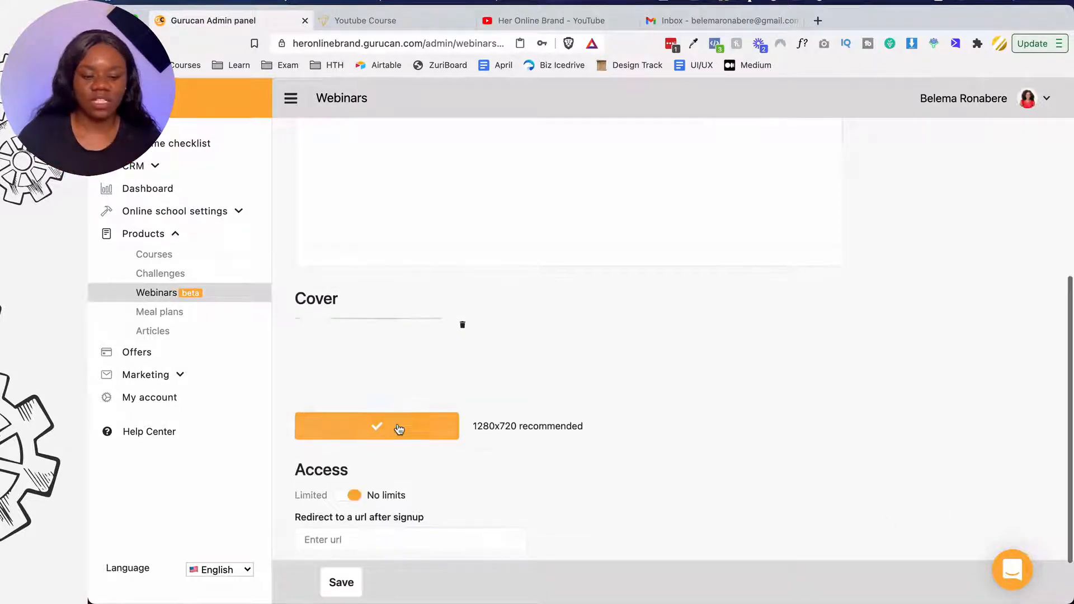
{"action": "left_click", "coordinate": [371, 476]}
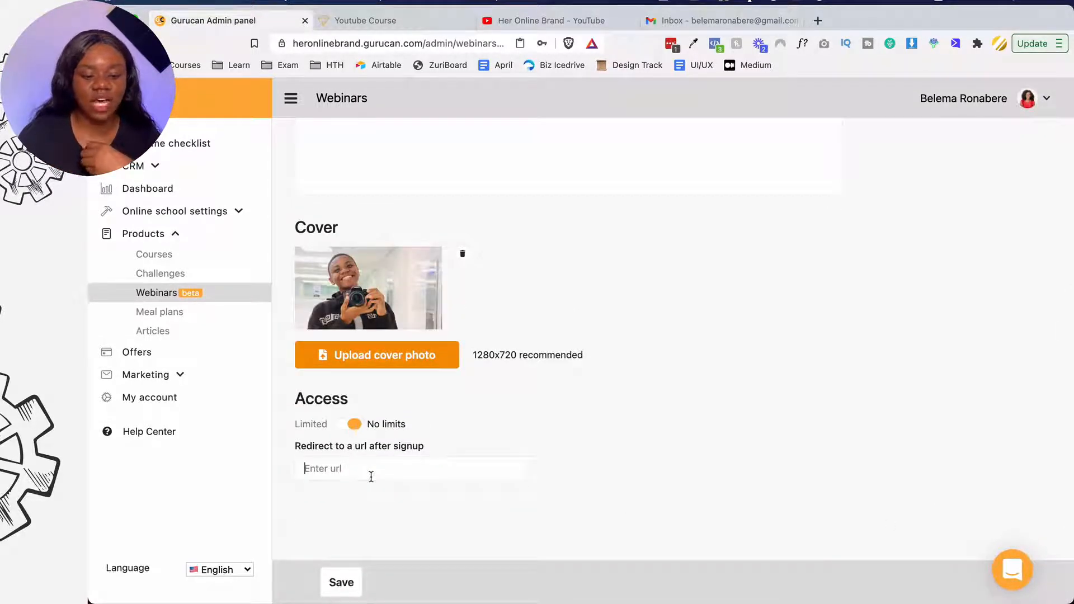
{"action": "type", "text": "http:/"}
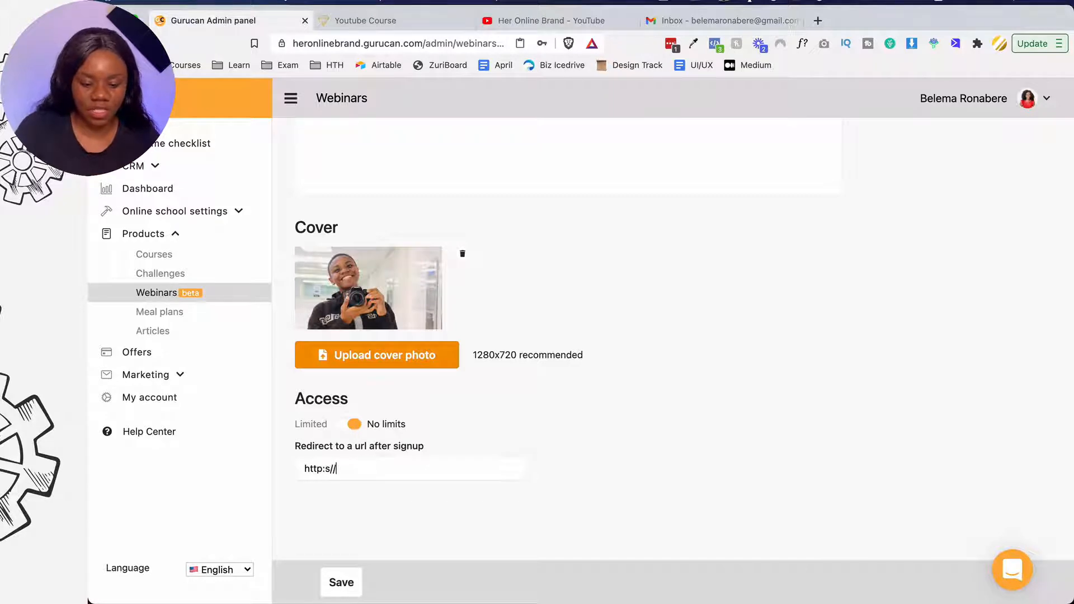
{"action": "type", "text": "/heronlinebran"}
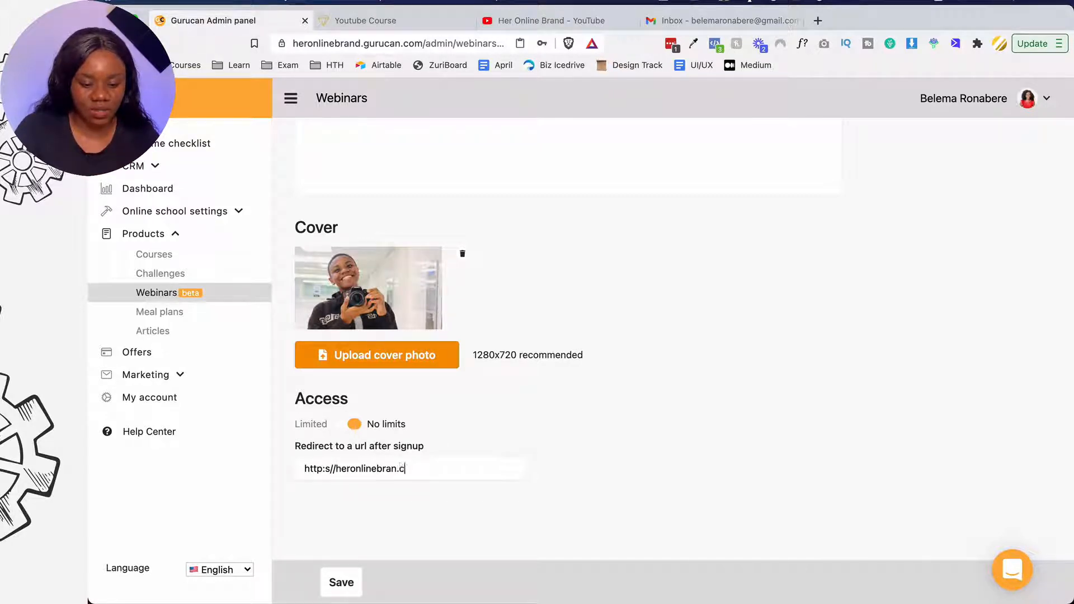
{"action": "type", "text": "d.com"}
{"action": "left_click", "coordinate": [325, 469]}
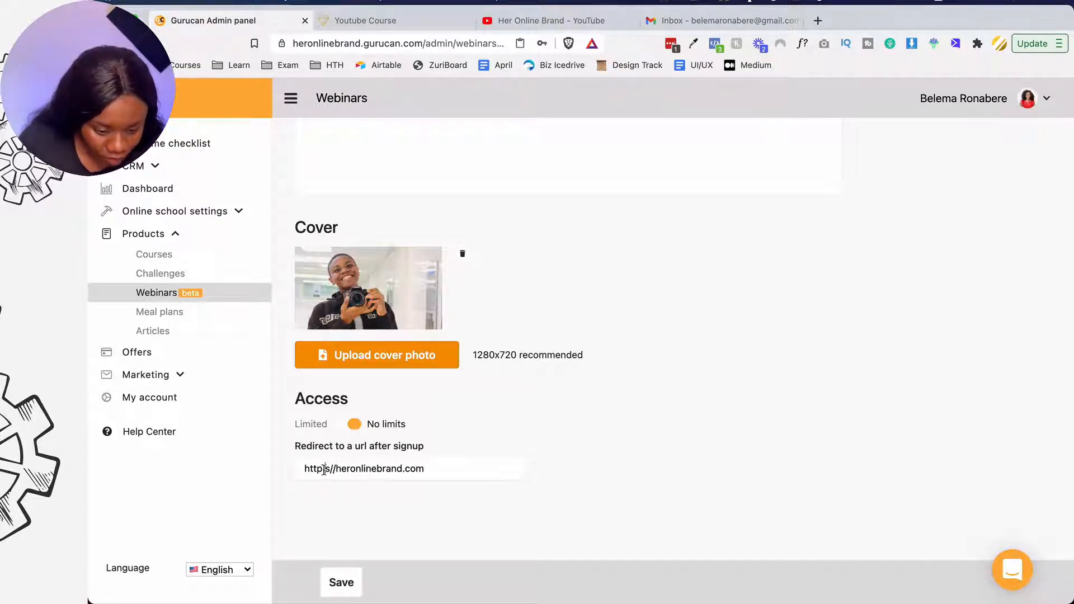
{"action": "key", "text": "BackSpace"}
{"action": "type", "text": ":"}
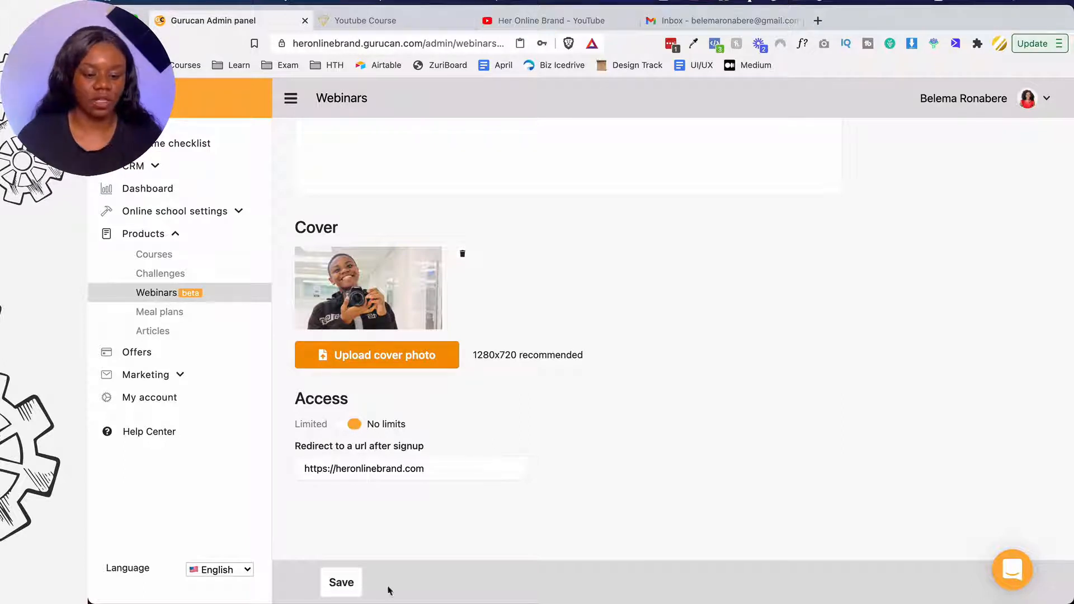
{"action": "left_click", "coordinate": [348, 588]}
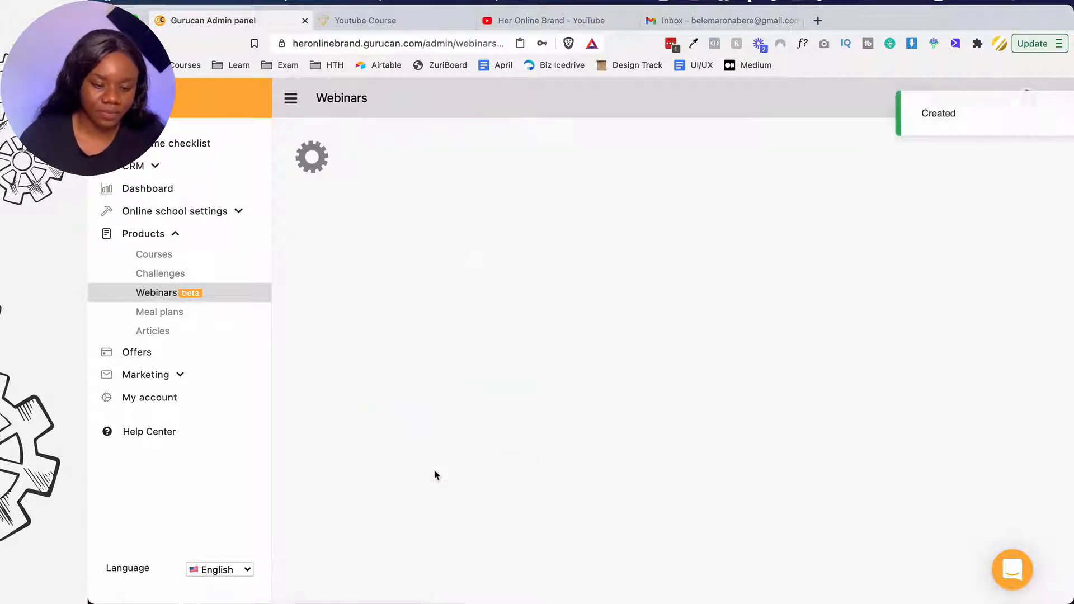
{"action": "scroll", "coordinate": [434, 475], "scroll_direction": "down", "scroll_amount": 8}
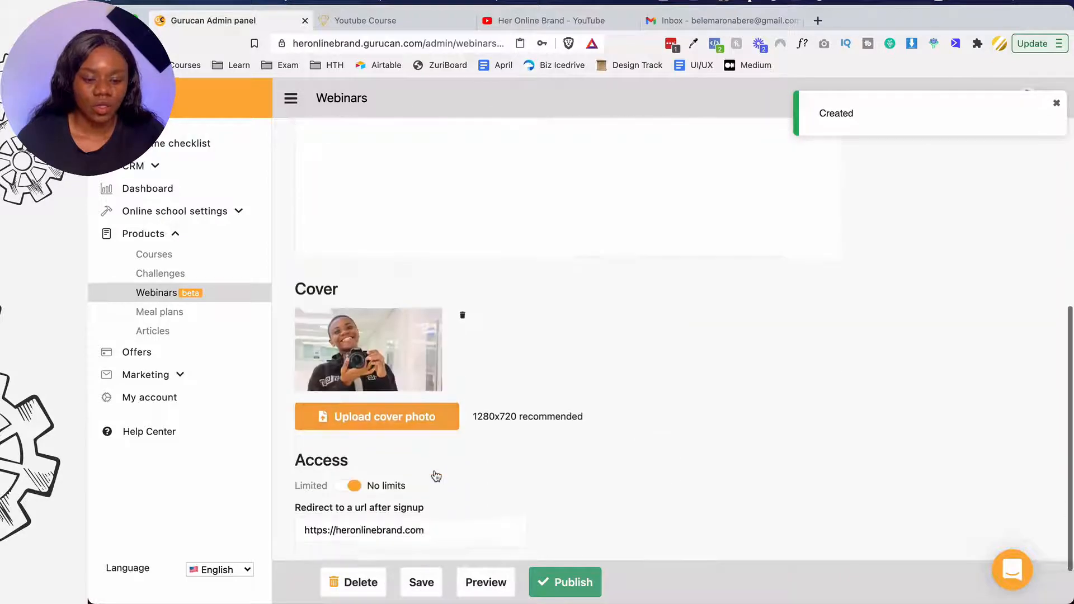
{"action": "scroll", "coordinate": [435, 475], "scroll_direction": "up", "scroll_amount": 8}
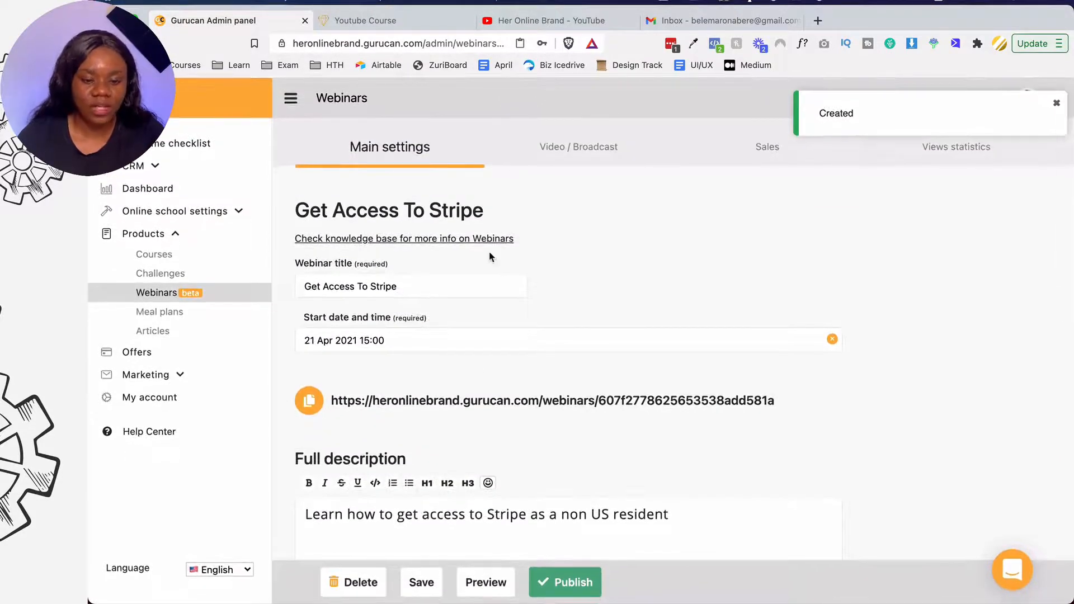
- In Video / Broadcast settings, try the YouTube and HTML options, then choose Auto-webinar
{"action": "left_click", "coordinate": [588, 147]}
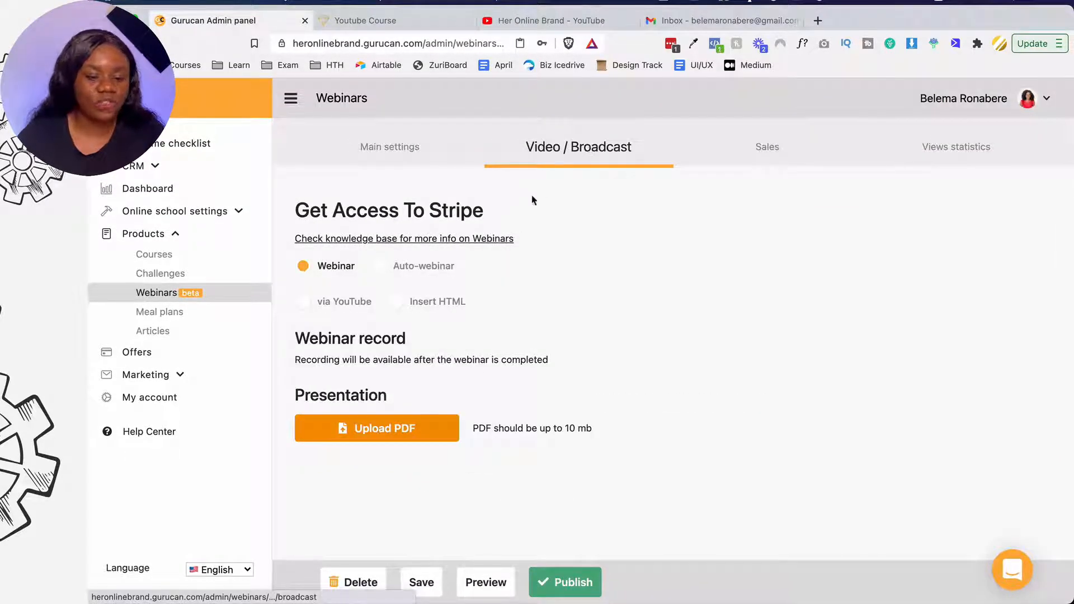
{"action": "left_click", "coordinate": [302, 303]}
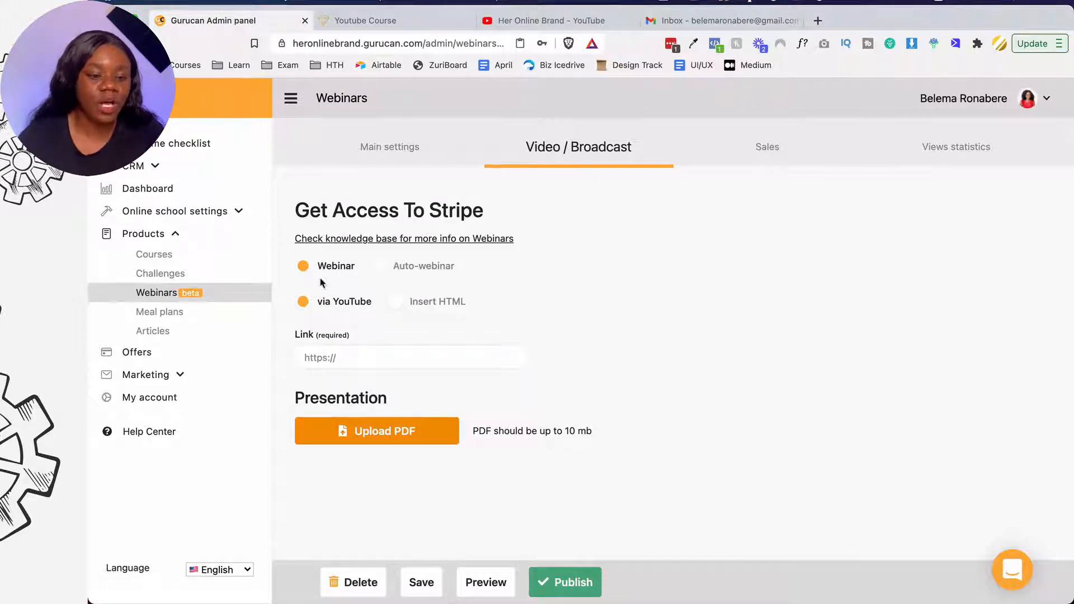
{"action": "left_click", "coordinate": [394, 302]}
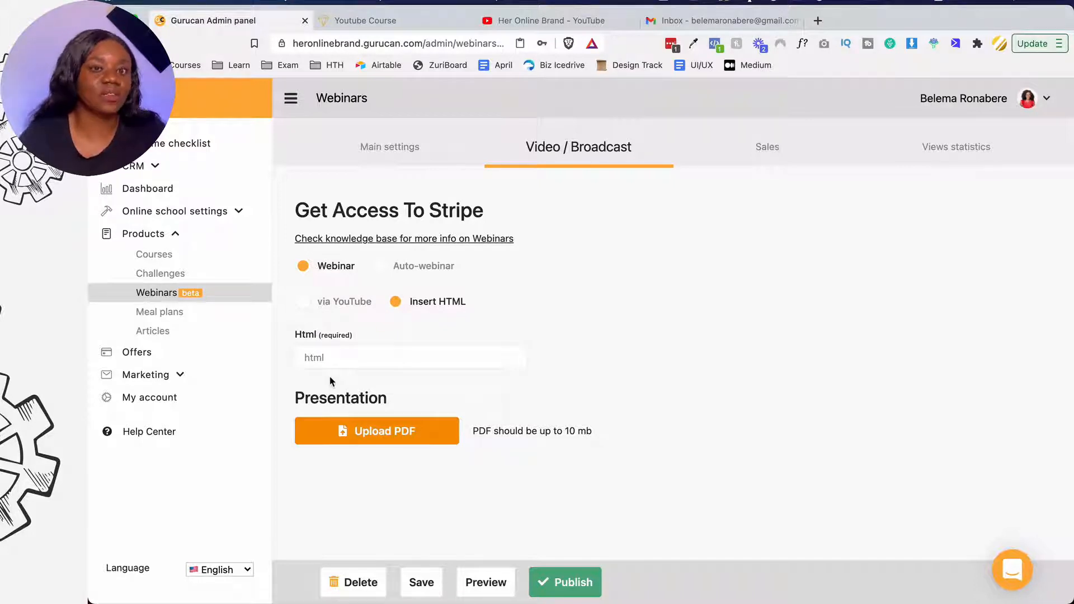
{"action": "left_click", "coordinate": [380, 267]}
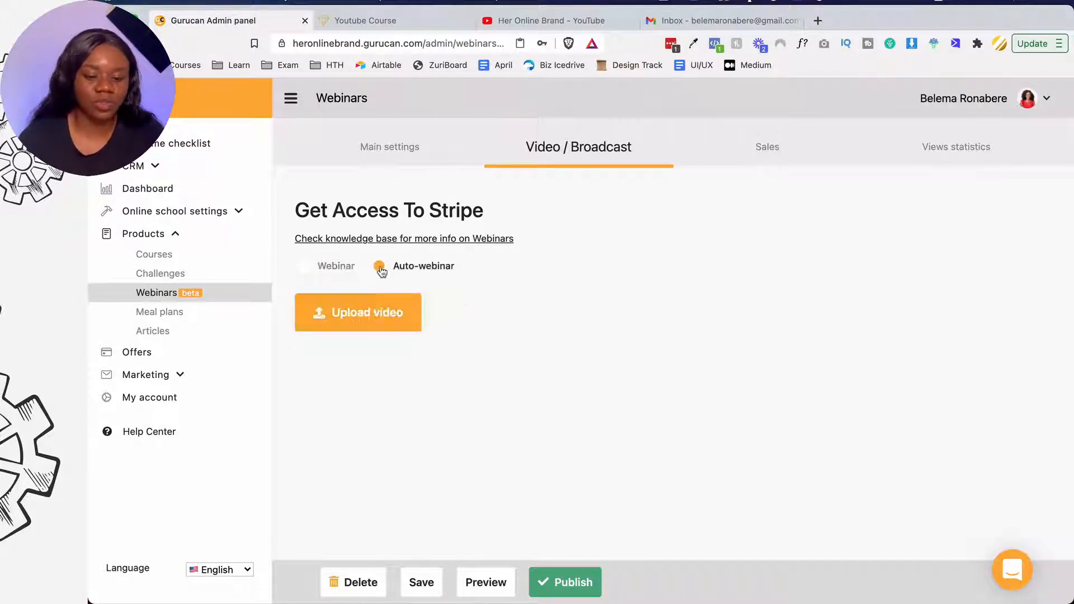
- Upload RPReplay_Final1618925621.MOV from Downloads as the auto-webinar video
{"action": "left_click", "coordinate": [323, 312]}
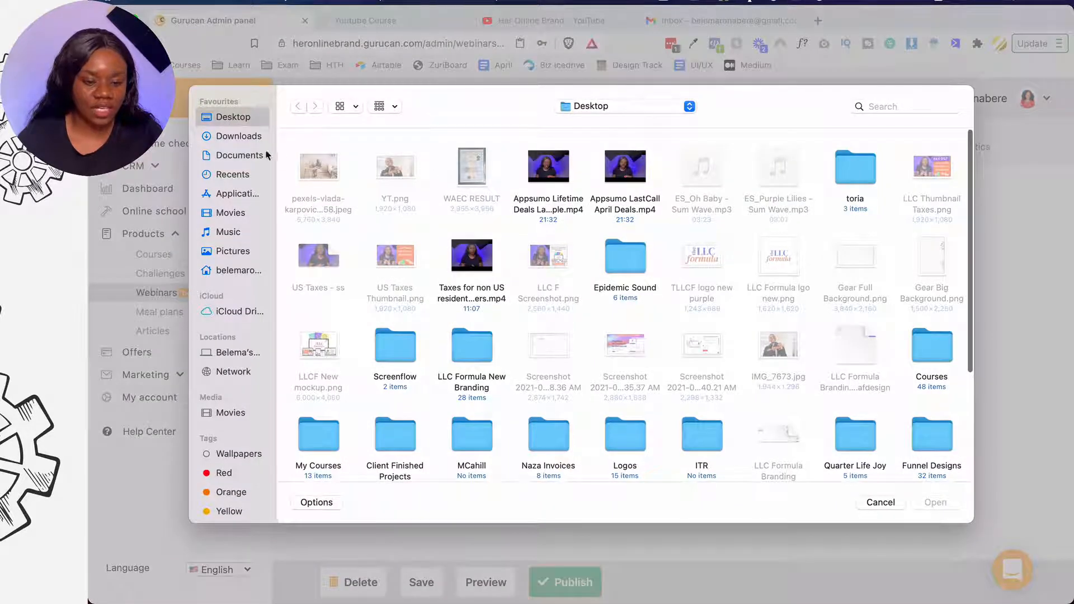
{"action": "left_click", "coordinate": [239, 136]}
{"action": "left_click", "coordinate": [394, 166]}
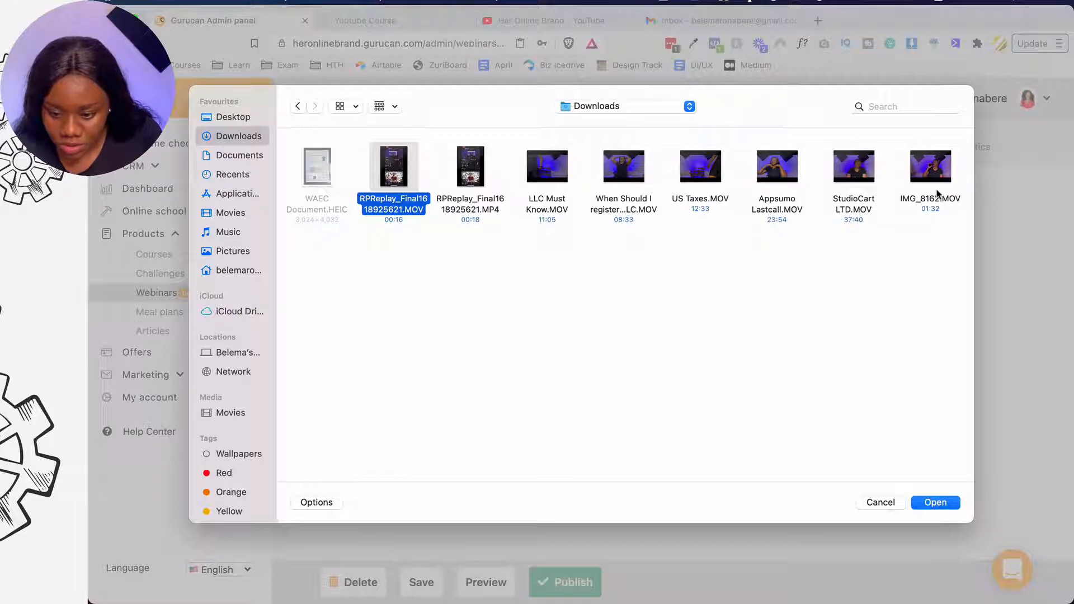
{"action": "left_click", "coordinate": [933, 504]}
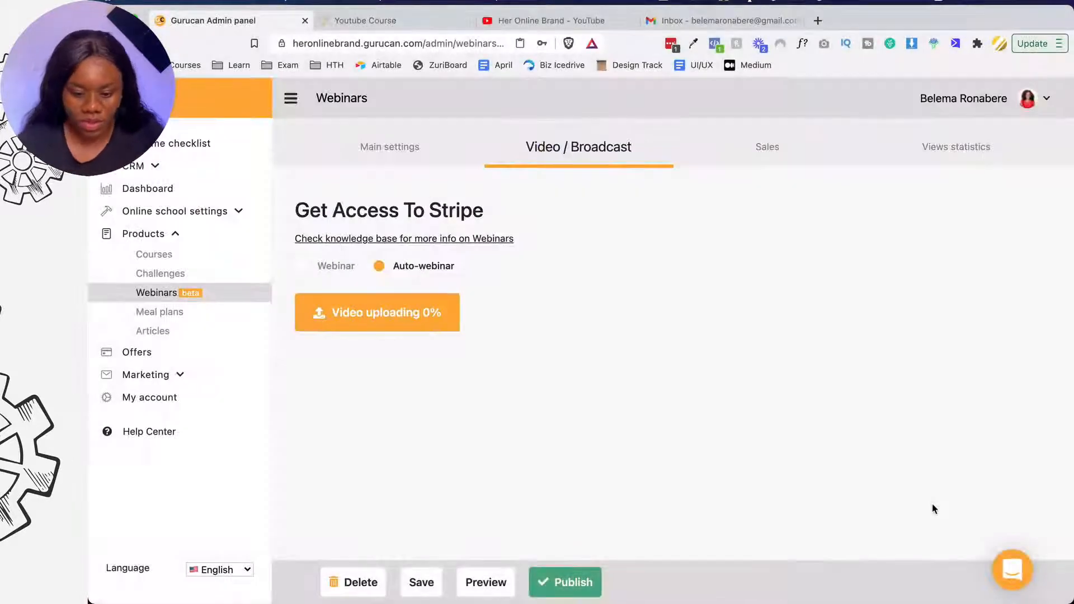
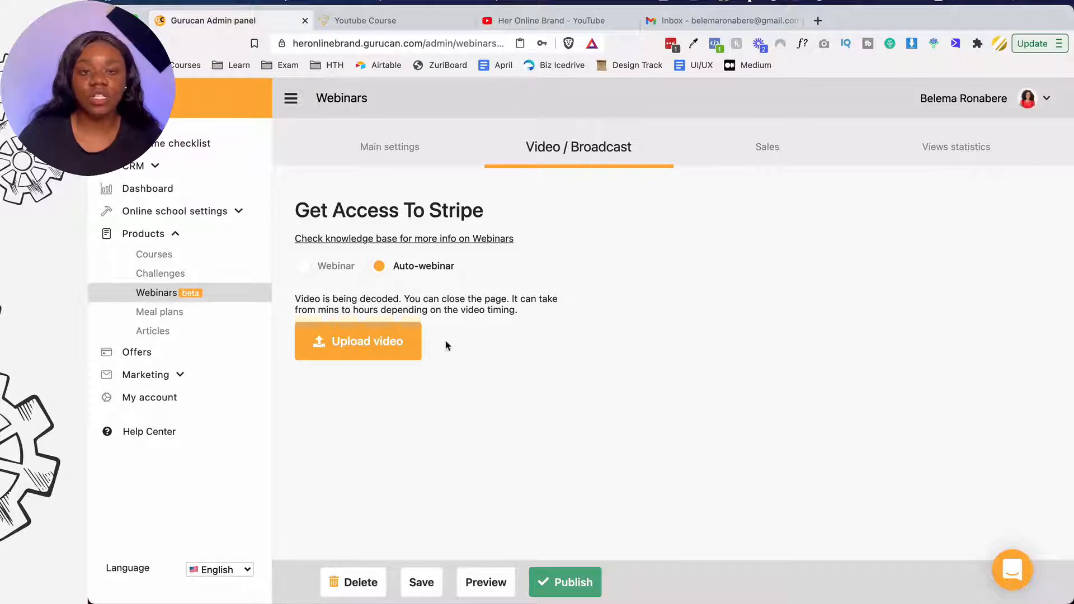
- Try saving the Get Access To Stripe webinar, which is refused for unfilled fields, then open Sales
{"action": "left_click", "coordinate": [421, 584]}
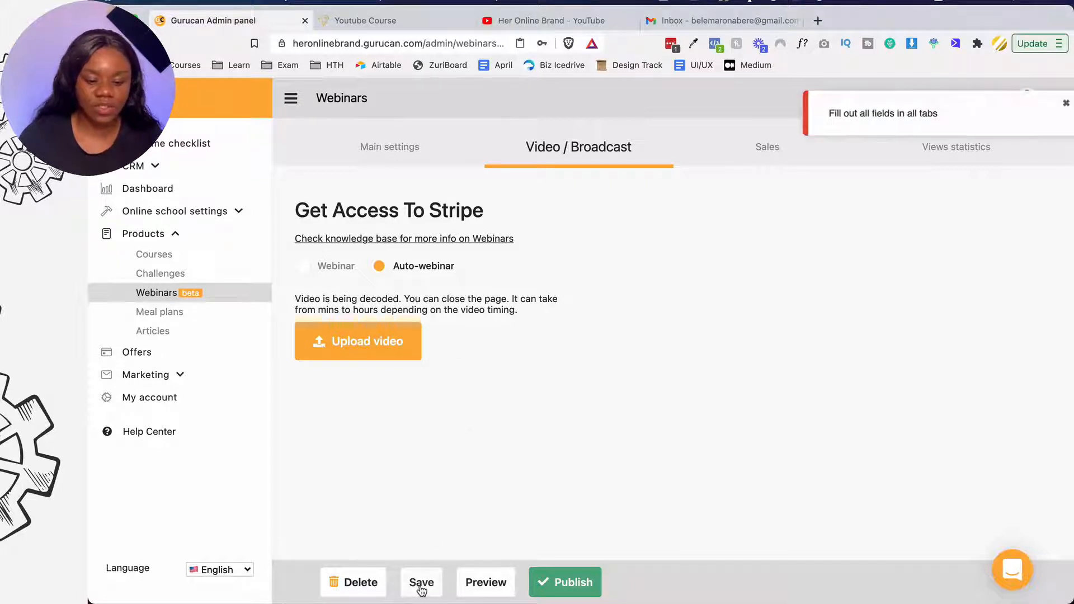
{"action": "left_click", "coordinate": [766, 161]}
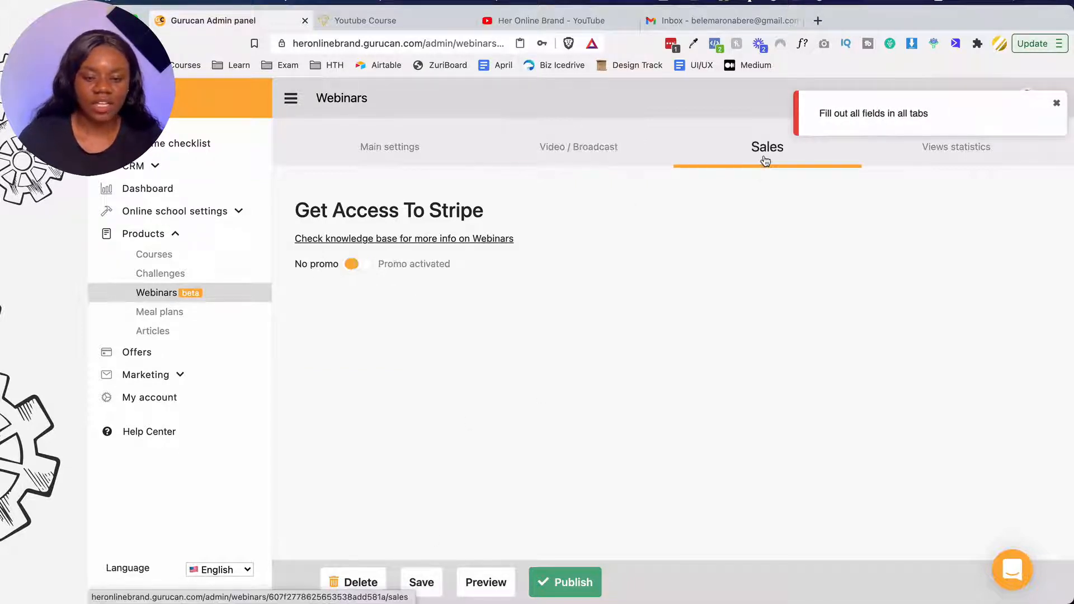
{"action": "left_click", "coordinate": [377, 267]}
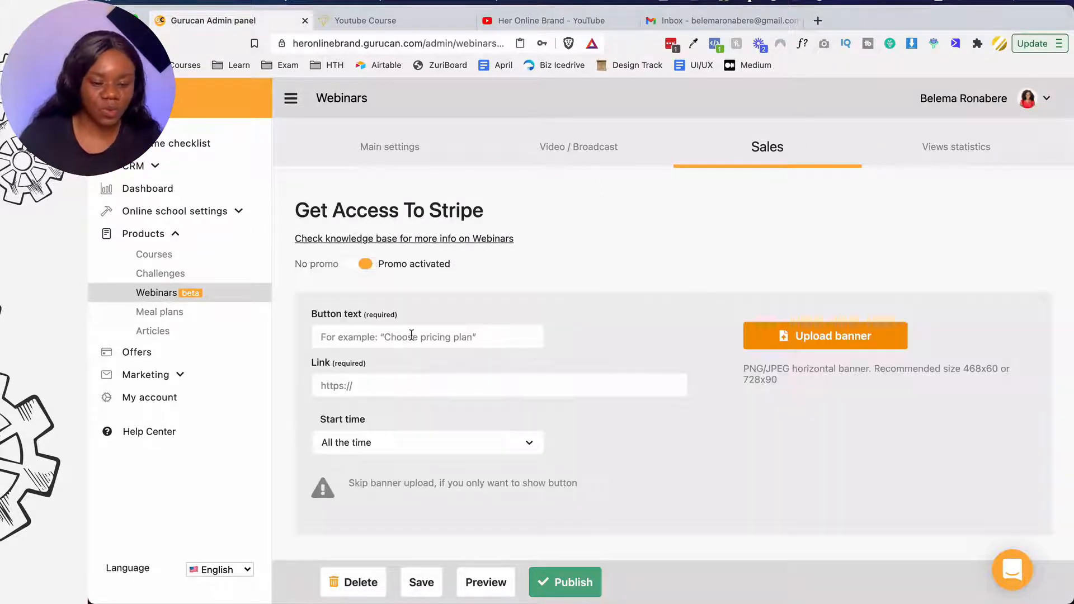
{"action": "left_click", "coordinate": [412, 335]}
{"action": "type", "text": "BUY "}
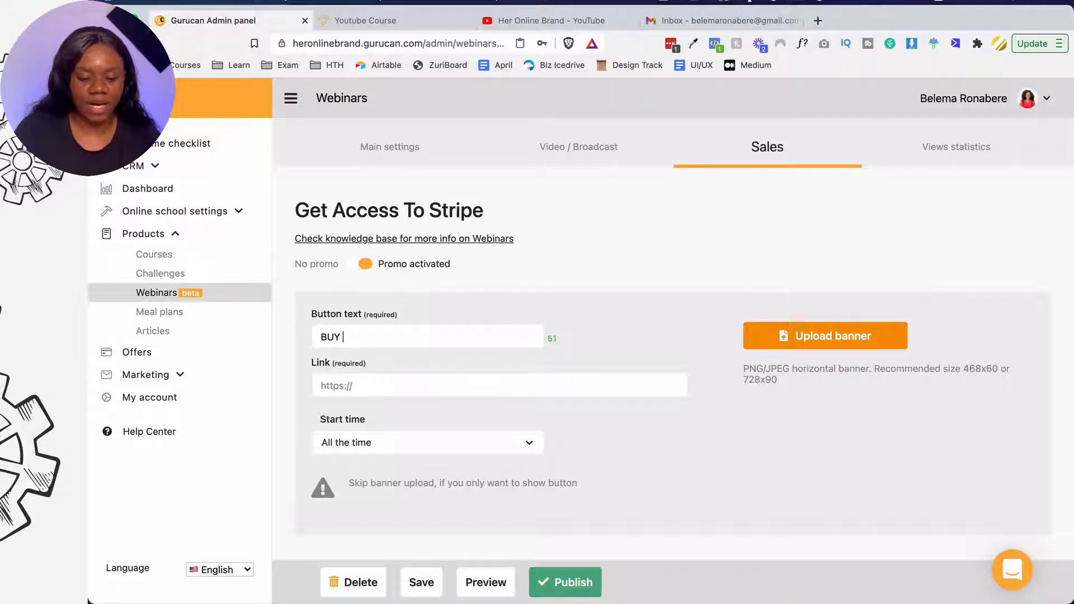
{"action": "type", "text": "NOW"}
{"action": "left_click", "coordinate": [403, 387]}
{"action": "type", "text": "ht"}
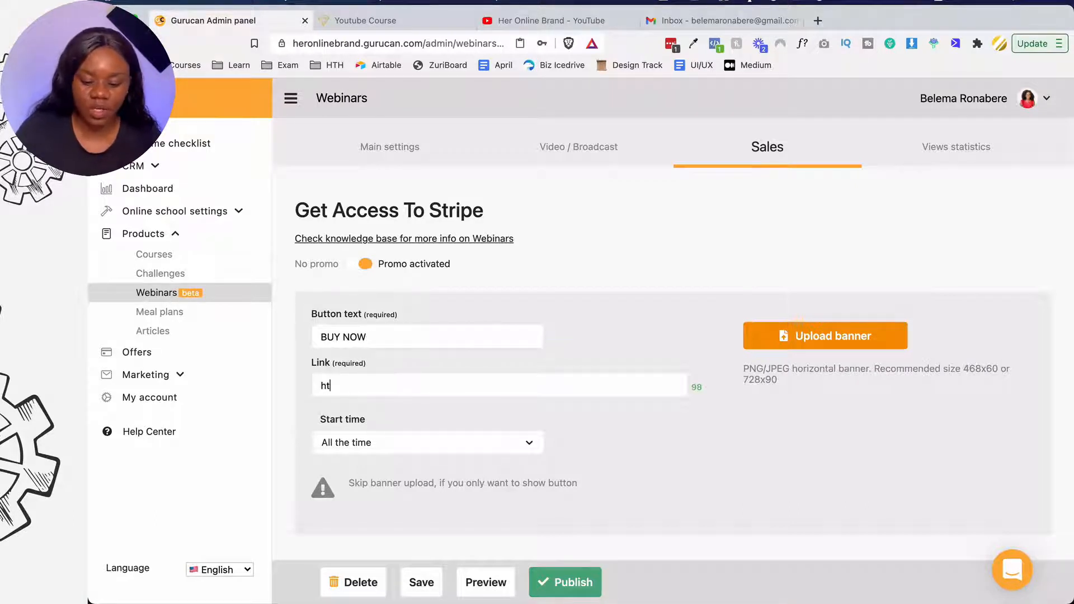
{"action": "type", "text": "lcfo"}
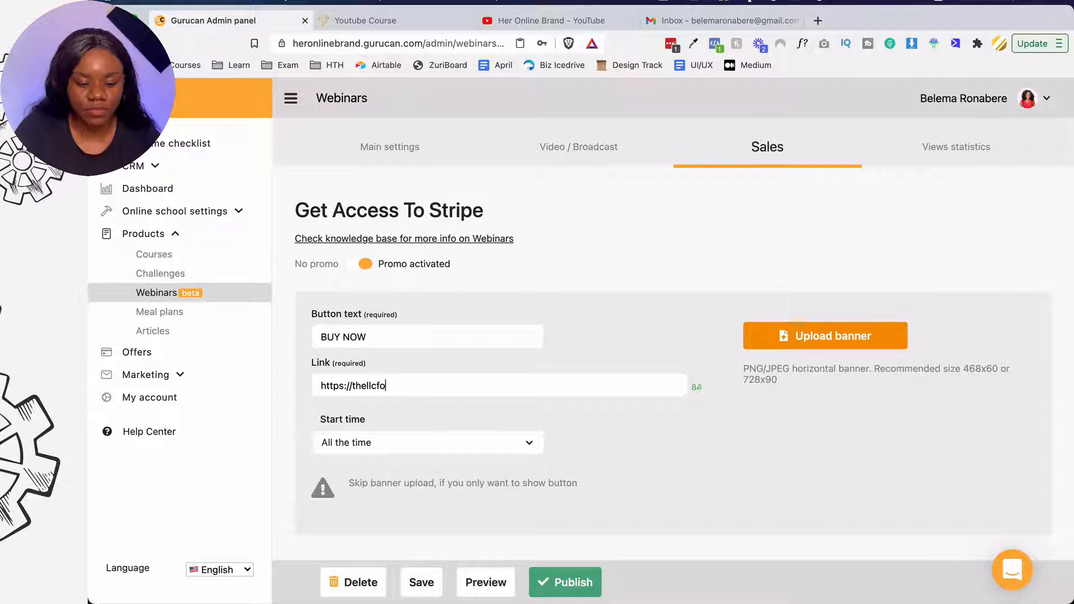
{"action": "type", "text": "rmula.com"}
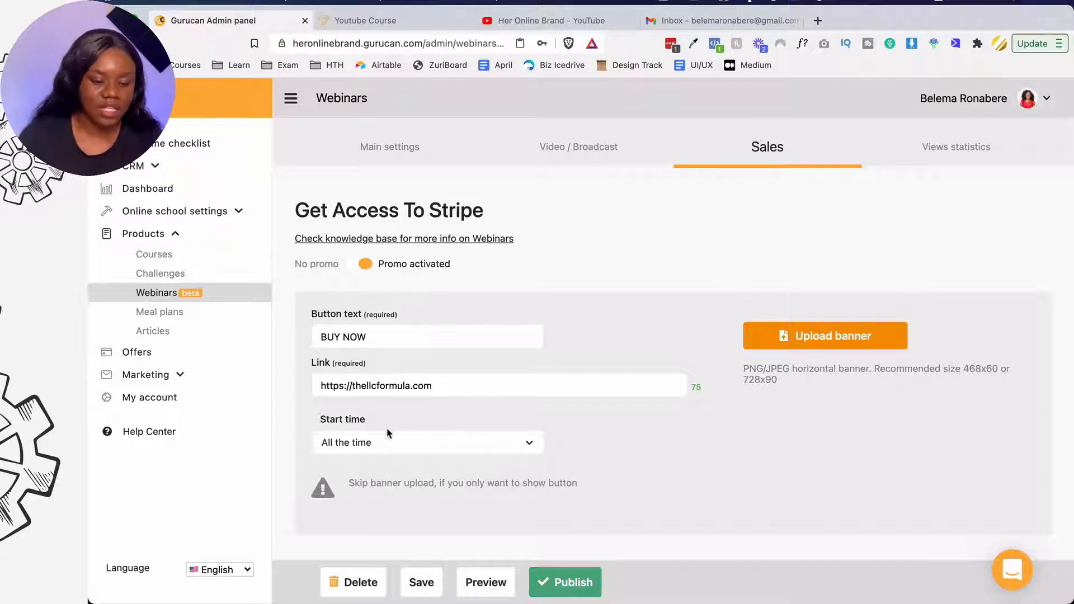
{"action": "left_click", "coordinate": [388, 443]}
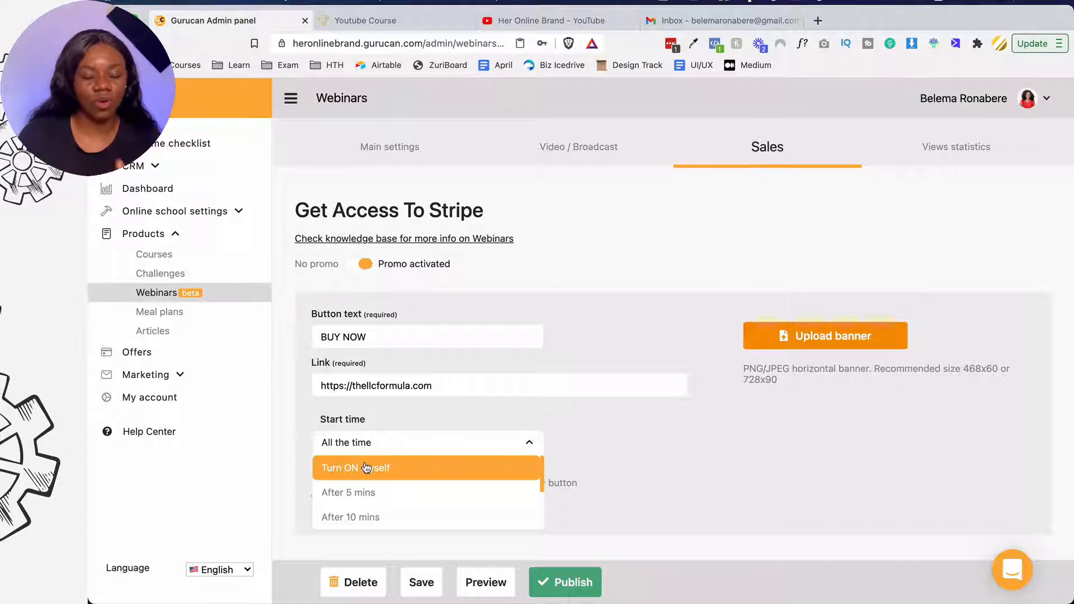
{"action": "scroll", "coordinate": [359, 510], "scroll_direction": "down", "scroll_amount": 3}
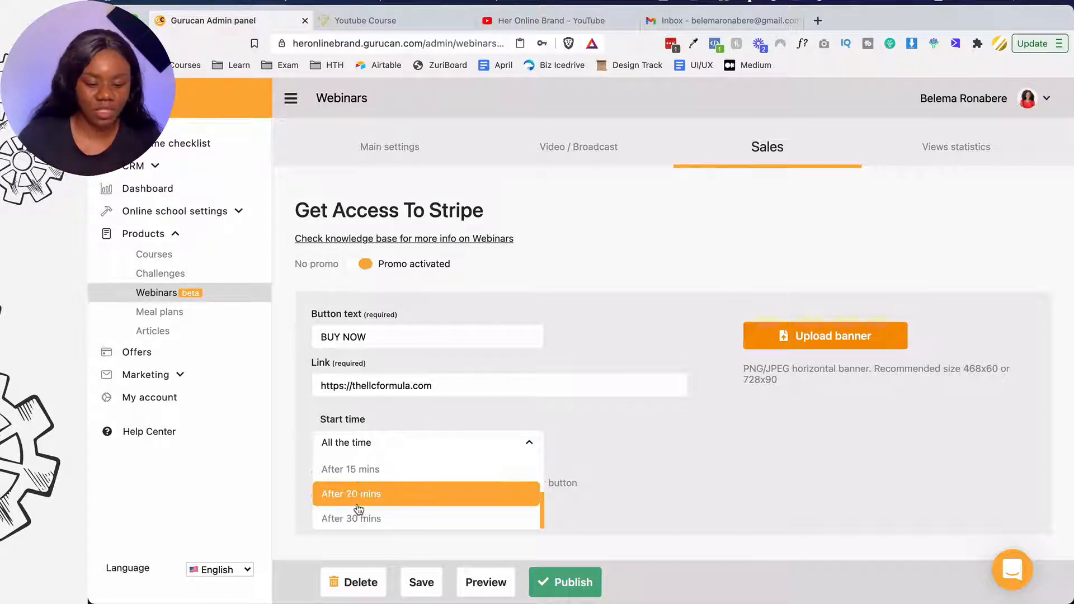
{"action": "left_click", "coordinate": [286, 499]}
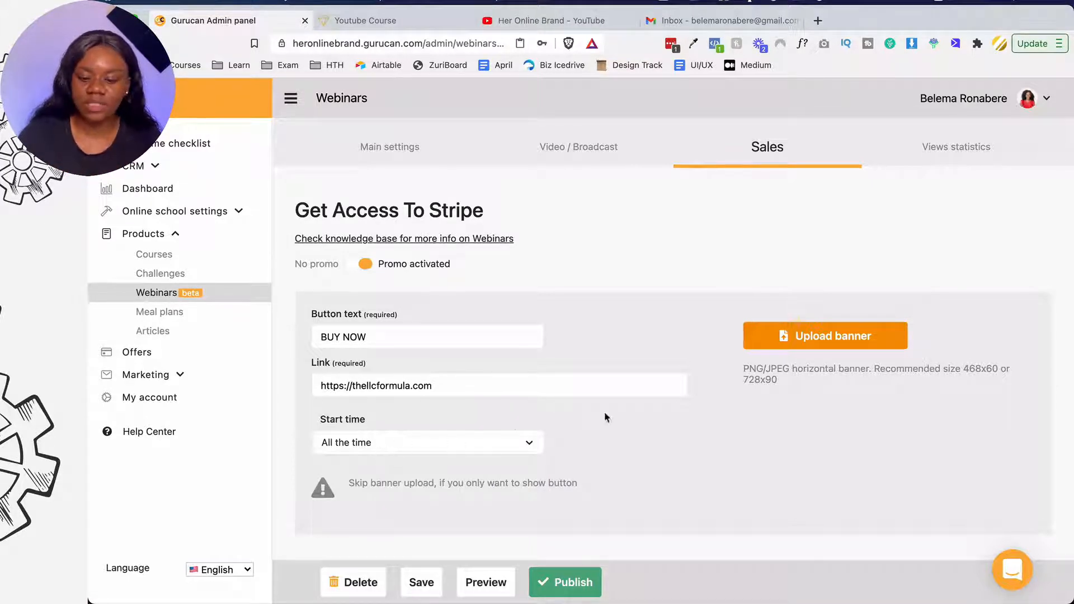
{"action": "left_click", "coordinate": [941, 150]}
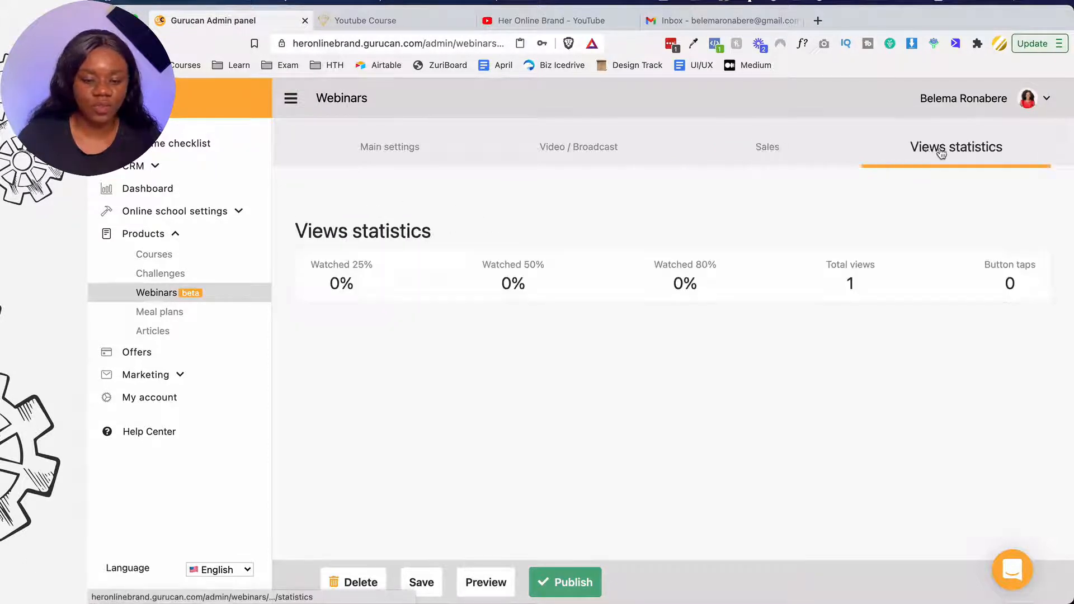
{"action": "left_click", "coordinate": [841, 154]}
{"action": "left_click", "coordinate": [427, 581]}
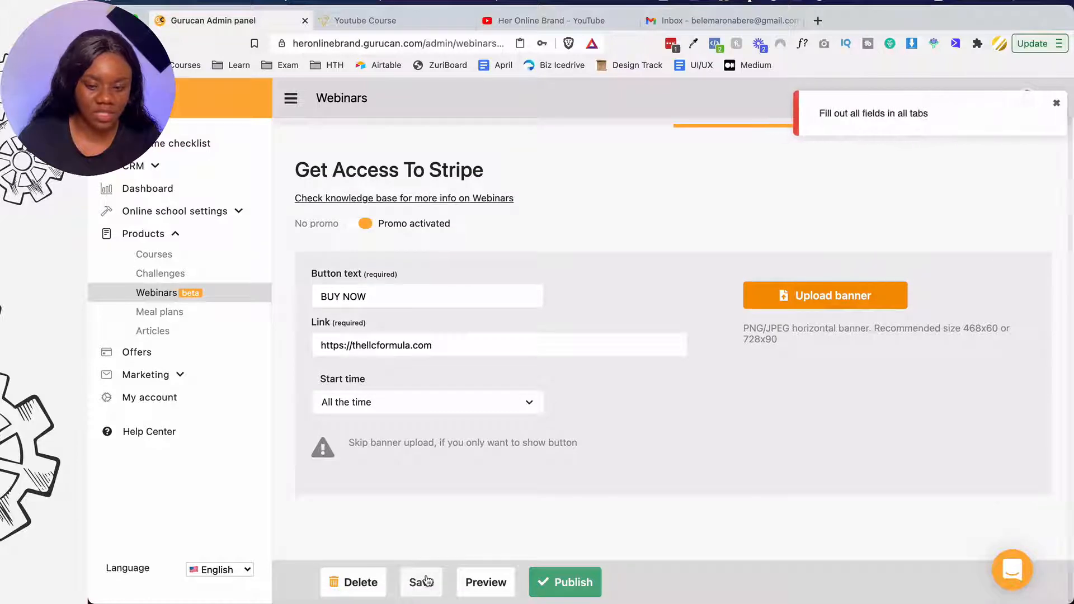
{"action": "scroll", "coordinate": [525, 426], "scroll_direction": "up", "scroll_amount": 1}
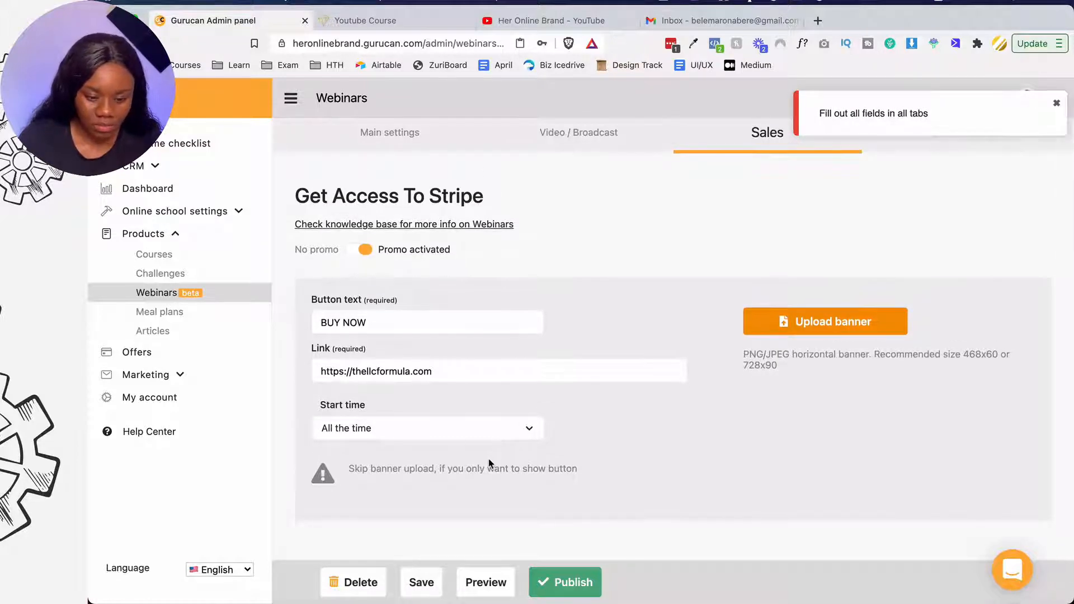
{"action": "scroll", "coordinate": [489, 463], "scroll_direction": "up", "scroll_amount": 1}
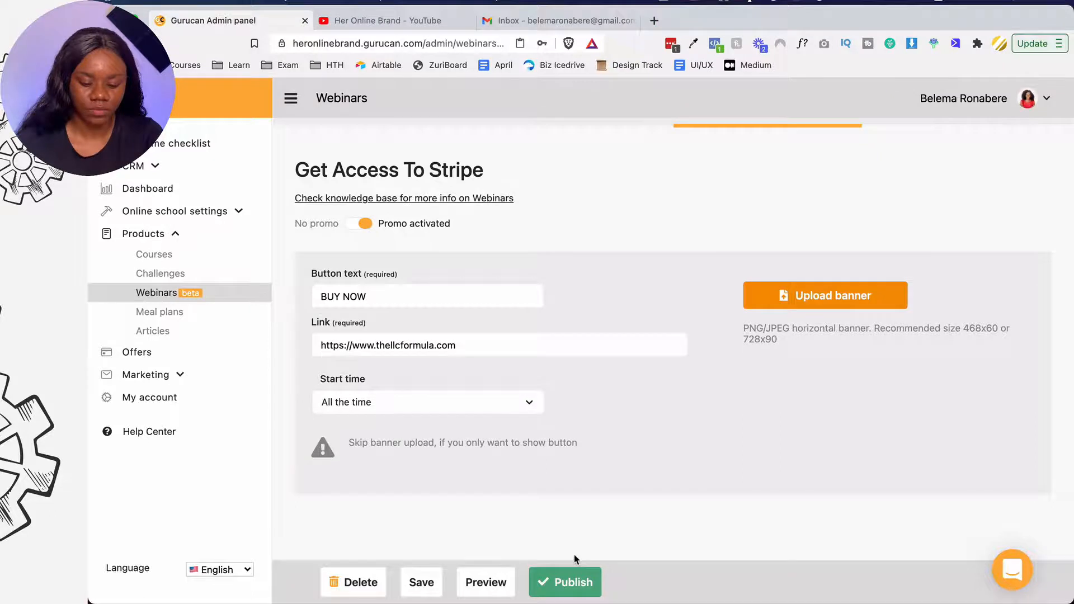
{"action": "scroll", "coordinate": [592, 483], "scroll_direction": "up", "scroll_amount": 2}
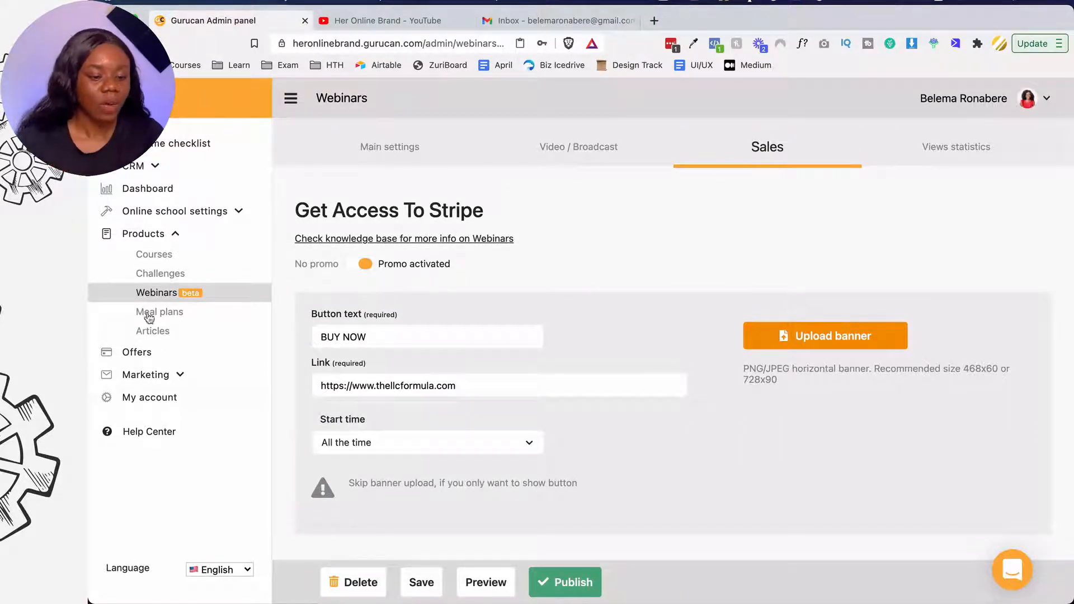
{"action": "left_click", "coordinate": [157, 295]}
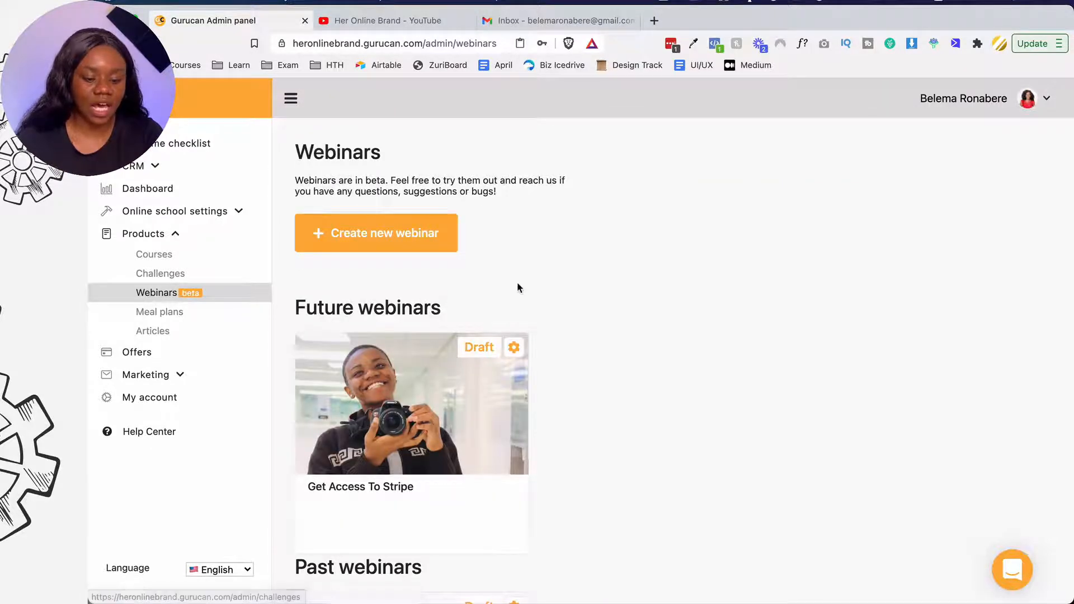
- Start a new webinar titled LIVE WEBINAR
{"action": "scroll", "coordinate": [518, 284], "scroll_direction": "down", "scroll_amount": 5}
{"action": "scroll", "coordinate": [517, 284], "scroll_direction": "up", "scroll_amount": 5}
{"action": "left_click", "coordinate": [427, 234]}
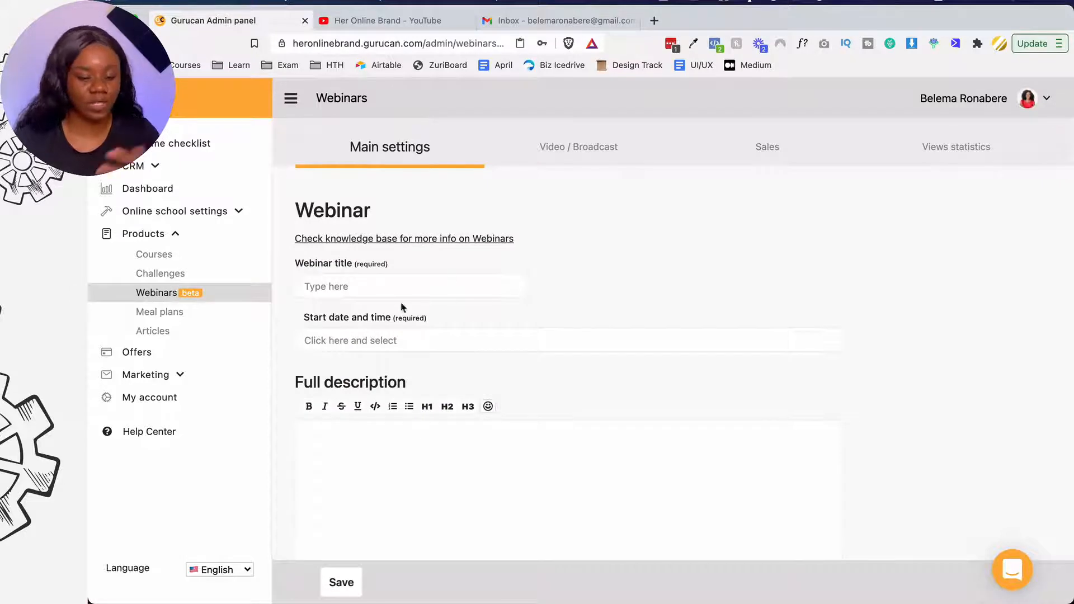
{"action": "type", "text": "LIVE W"}
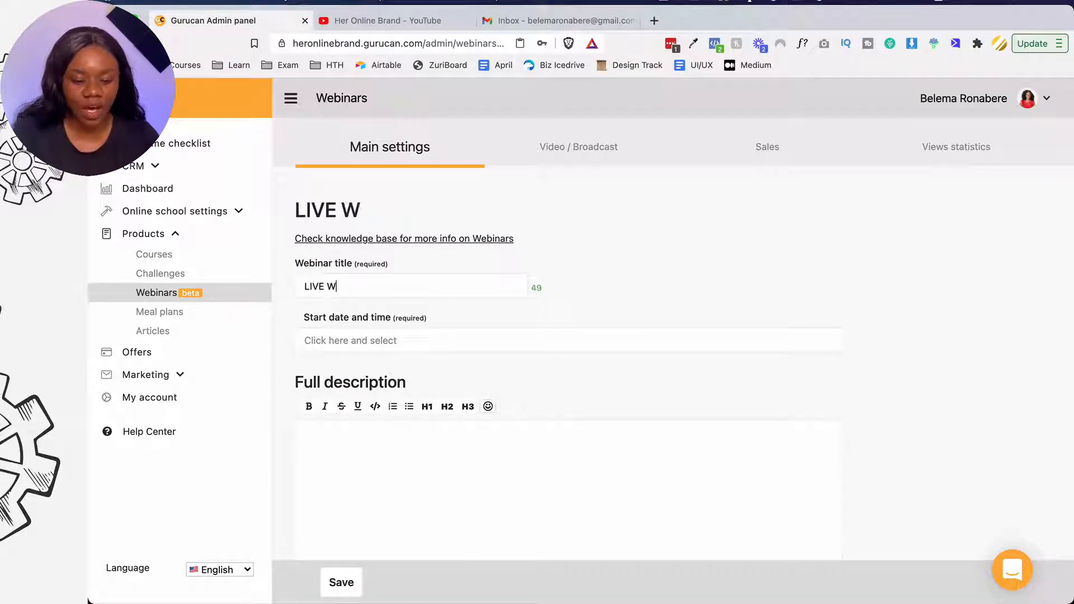
{"action": "type", "text": "E BI"}
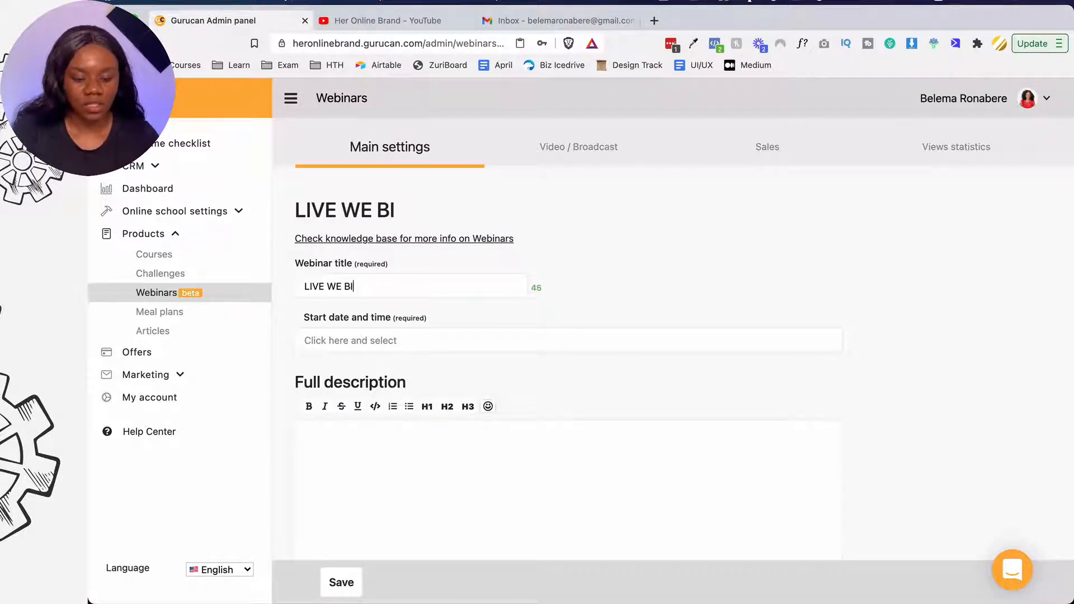
{"action": "key", "text": "BackSpace"}
{"action": "key", "text": "BackSpace"}
{"action": "key", "text": "BackSpace"}
{"action": "type", "text": "BINAR"}
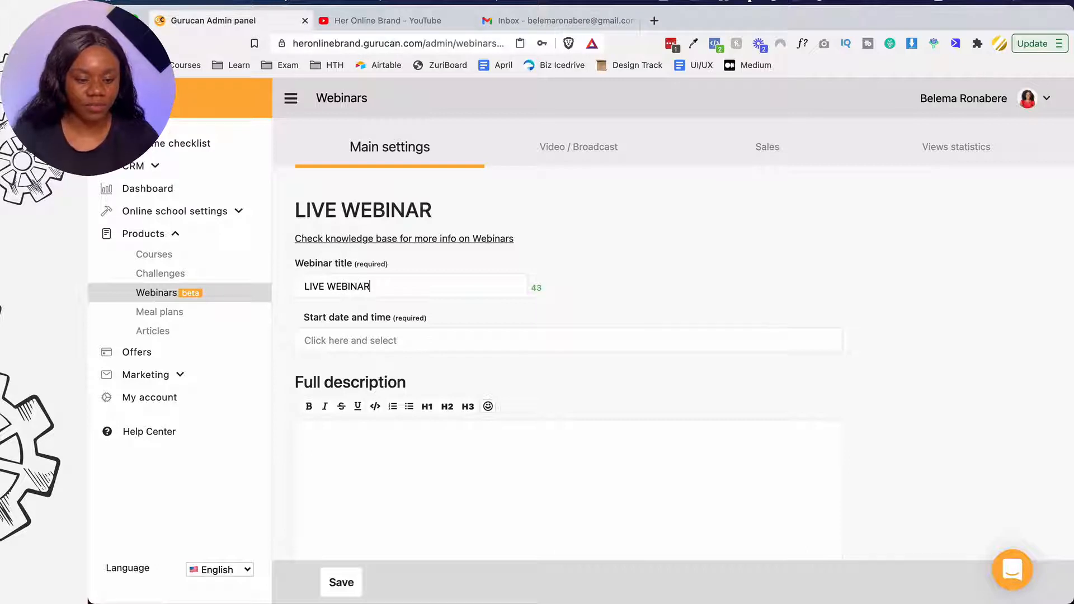
- Schedule it for 20 April 2021 at 3:00 PM, described as 'Join us for this free training'
{"action": "left_click", "coordinate": [351, 343]}
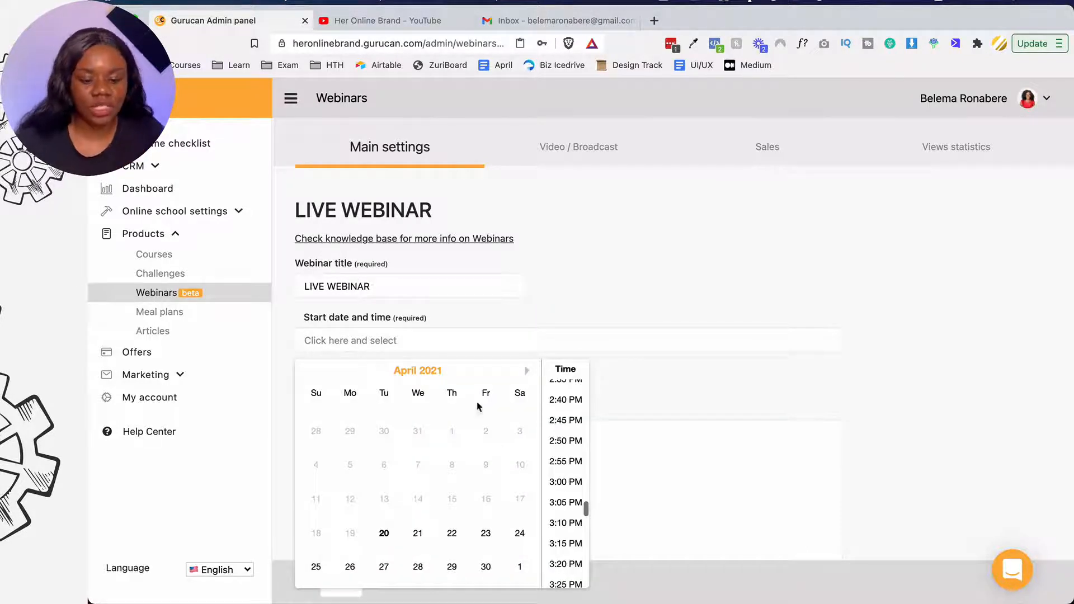
{"action": "left_click", "coordinate": [384, 534]}
{"action": "left_click", "coordinate": [557, 485]}
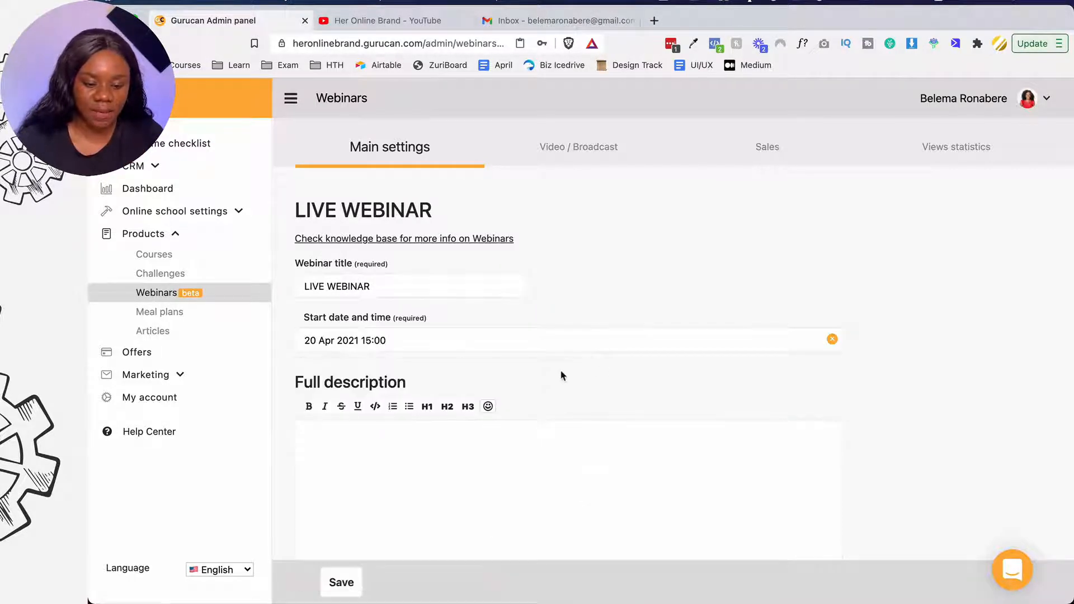
{"action": "scroll", "coordinate": [560, 373], "scroll_direction": "down", "scroll_amount": 3}
{"action": "left_click", "coordinate": [511, 359]}
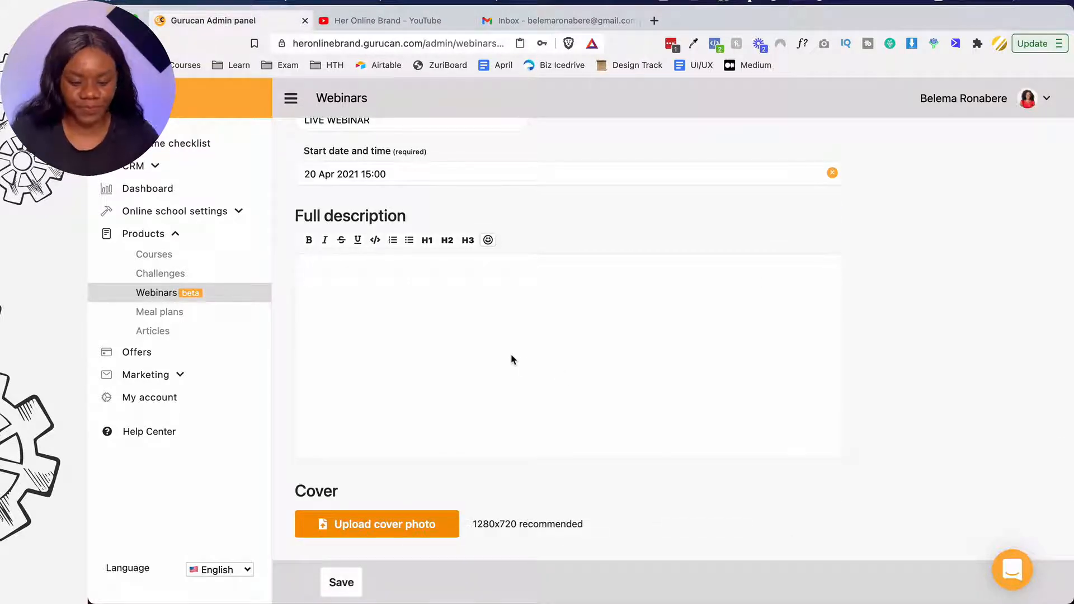
{"action": "type", "text": "Join"}
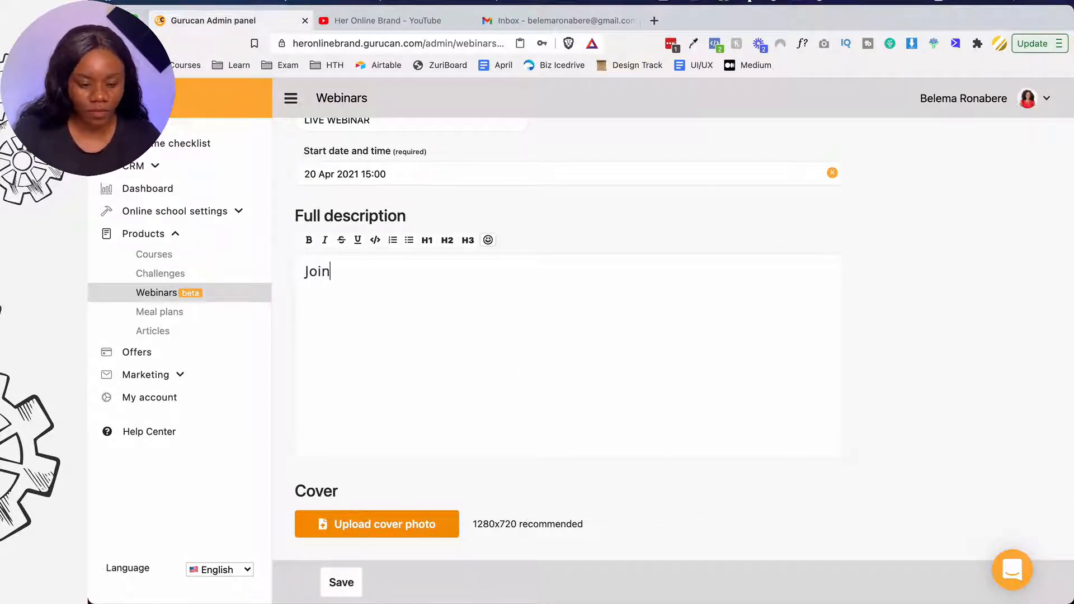
{"action": "type", "text": " us for this f"}
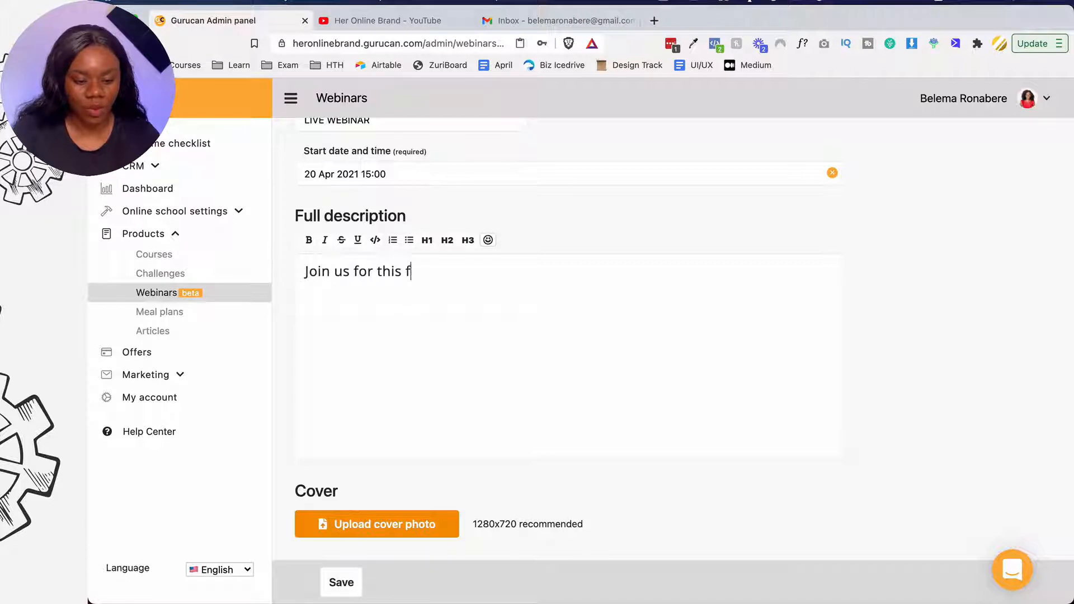
{"action": "type", "text": "ree training"}
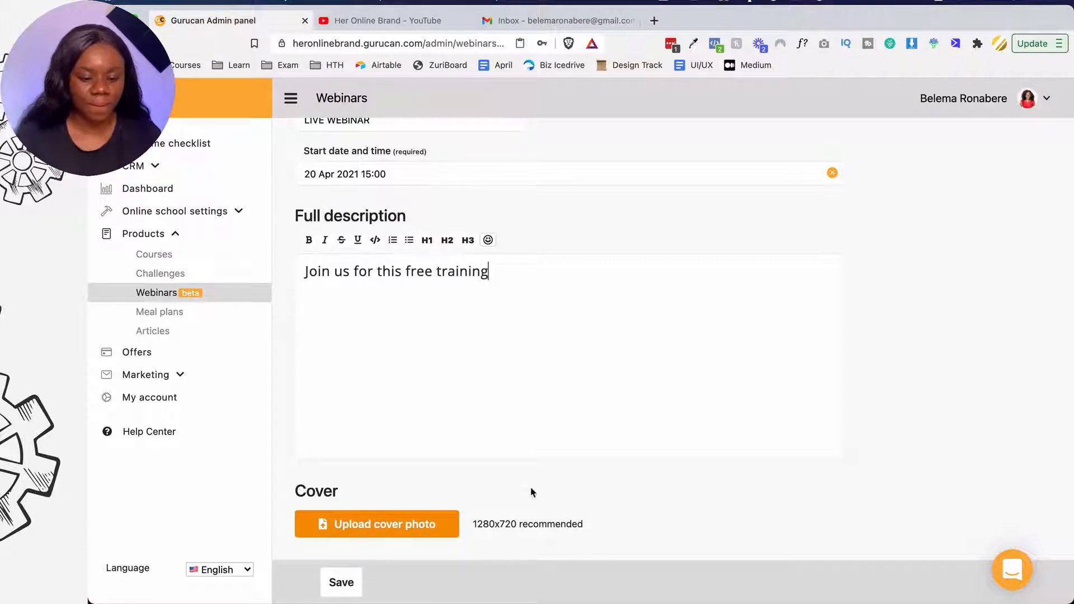
{"action": "scroll", "coordinate": [526, 501], "scroll_direction": "down", "scroll_amount": 3}
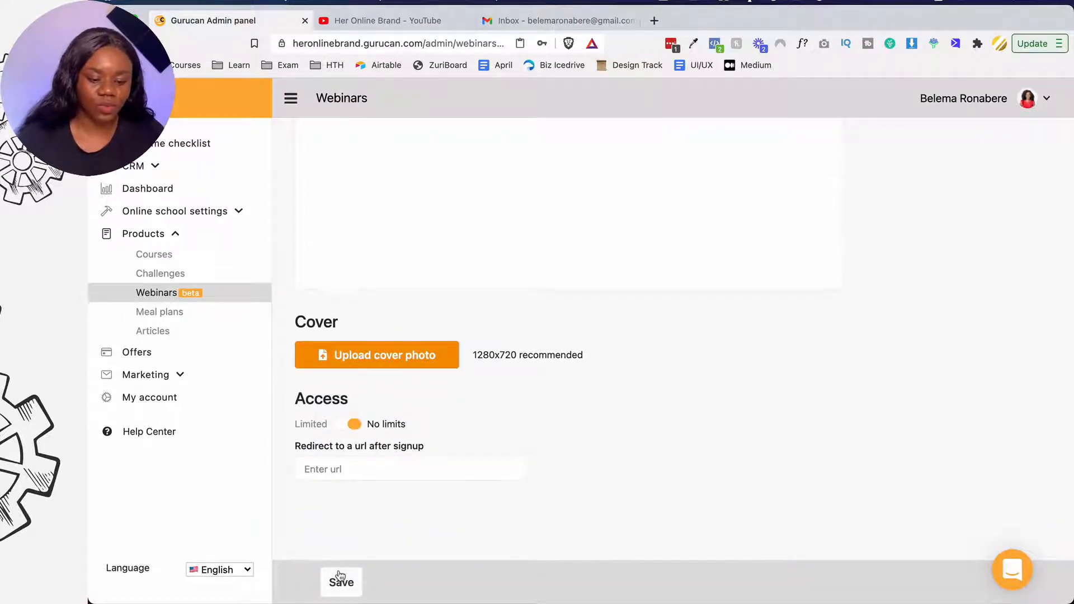
{"action": "scroll", "coordinate": [485, 474], "scroll_direction": "up", "scroll_amount": 2}
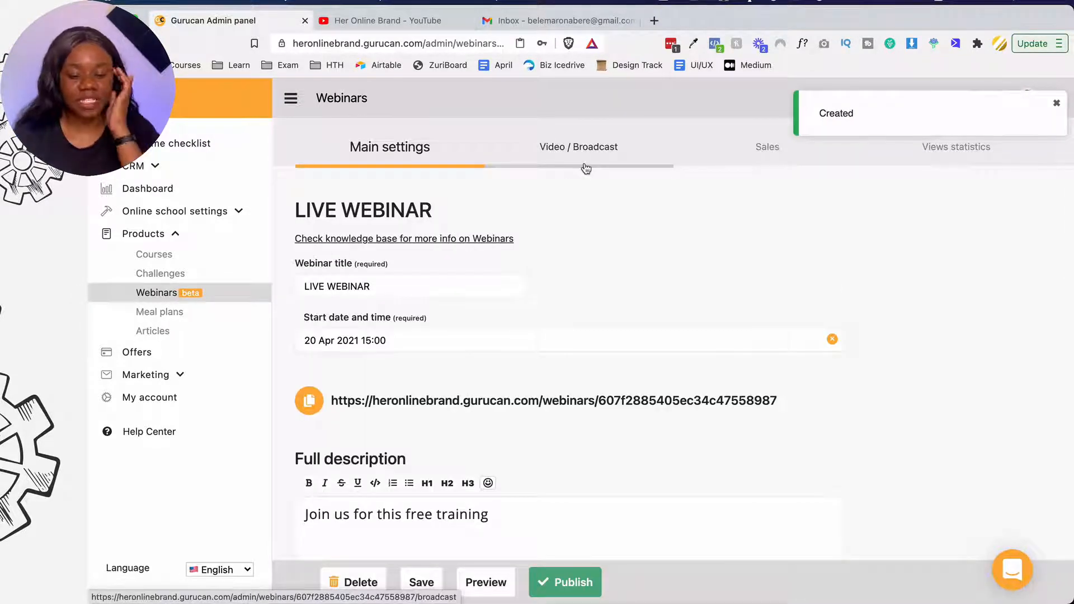
- Set LIVE WEBINAR to broadcast via YouTube and copy the newest channel video's link
{"action": "left_click", "coordinate": [586, 168]}
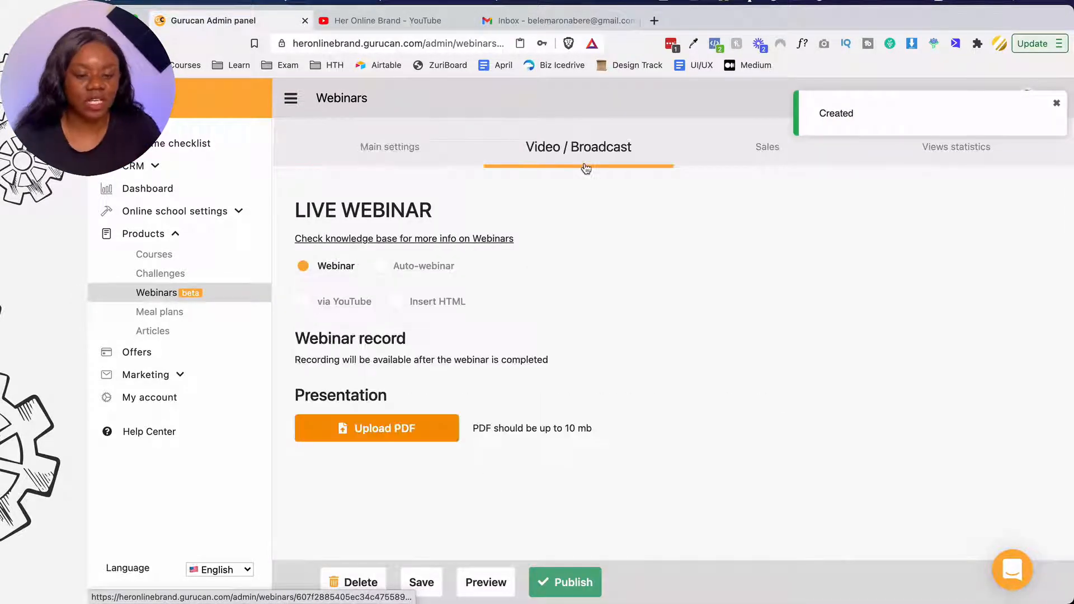
{"action": "left_click", "coordinate": [303, 303]}
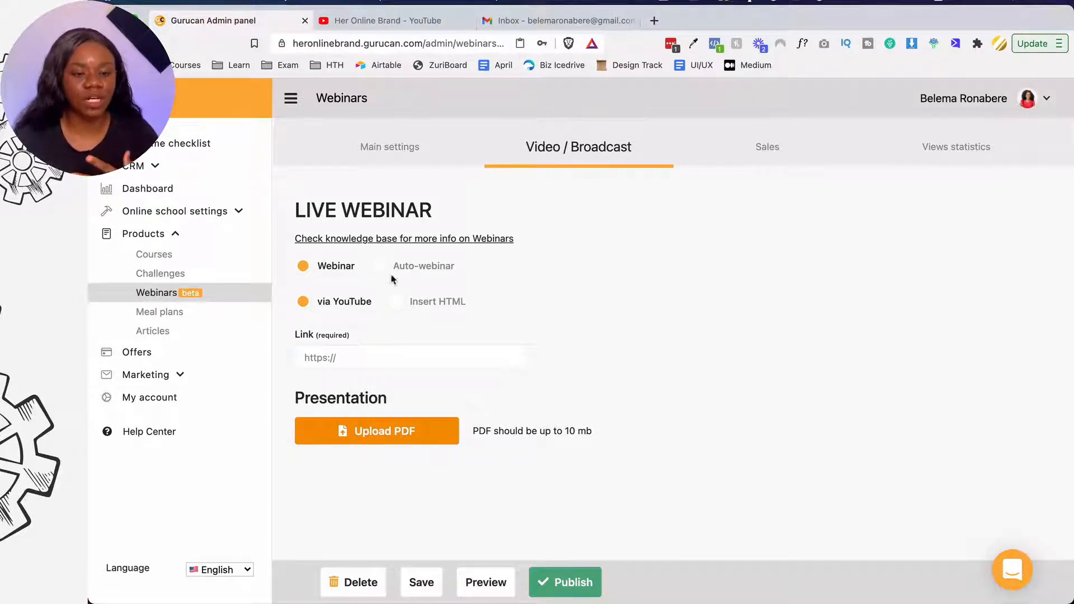
{"action": "left_click", "coordinate": [427, 27]}
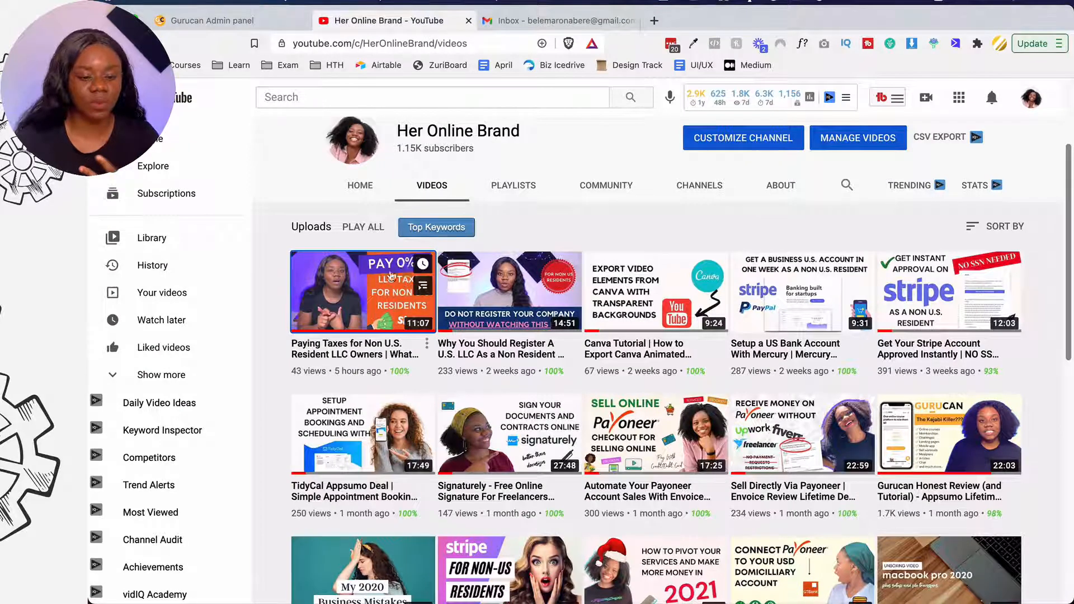
{"action": "right_click", "coordinate": [378, 288]}
{"action": "left_click", "coordinate": [410, 379]}
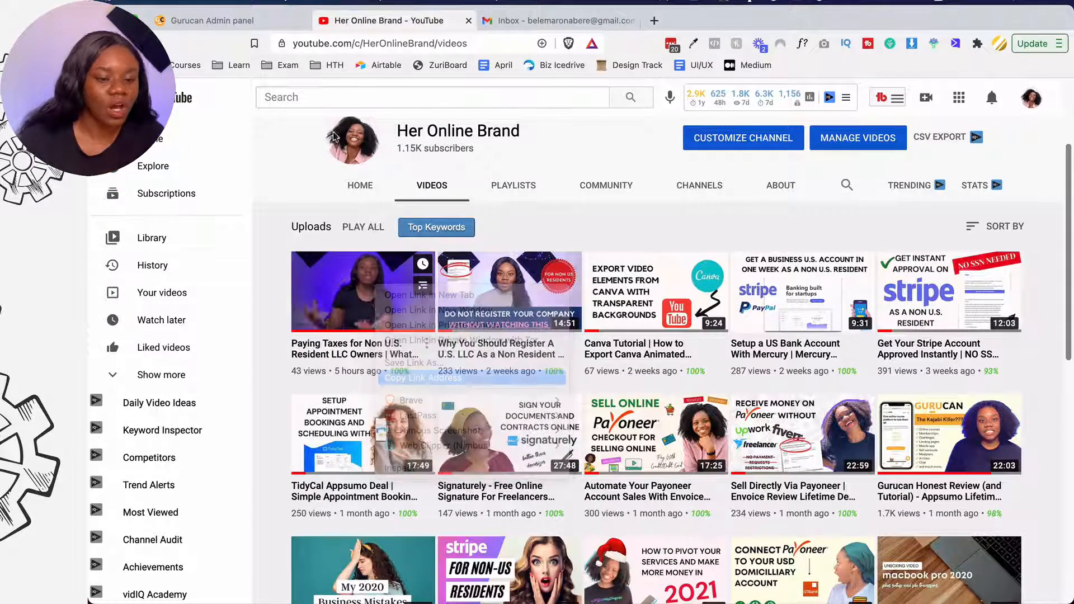
{"action": "left_click", "coordinate": [212, 20]}
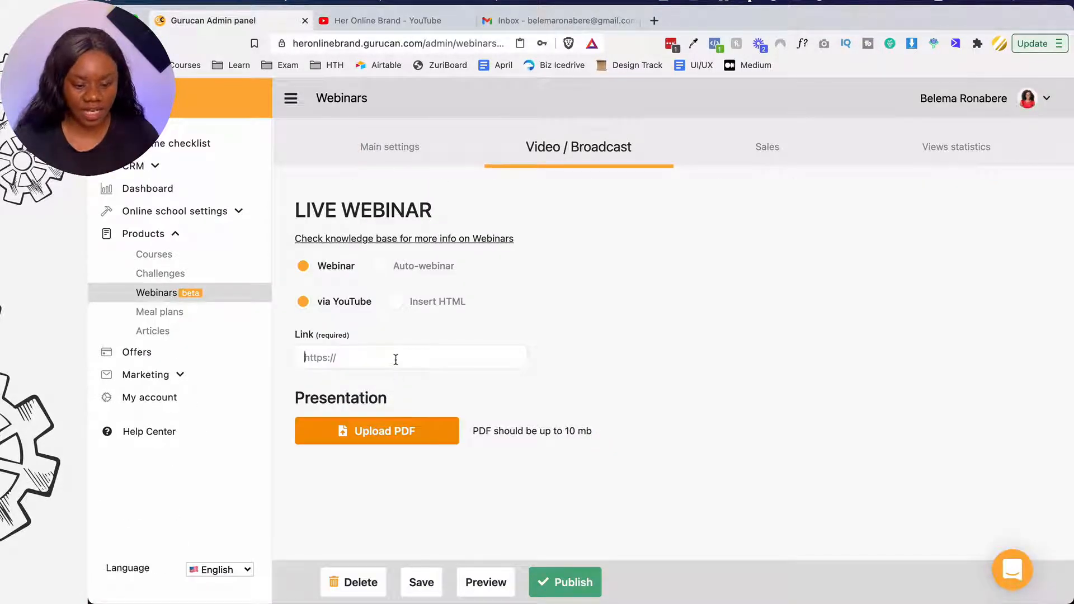
- Paste the YouTube link as the webinar link, then save and publish LIVE WEBINAR
{"action": "key", "text": "super+v"}
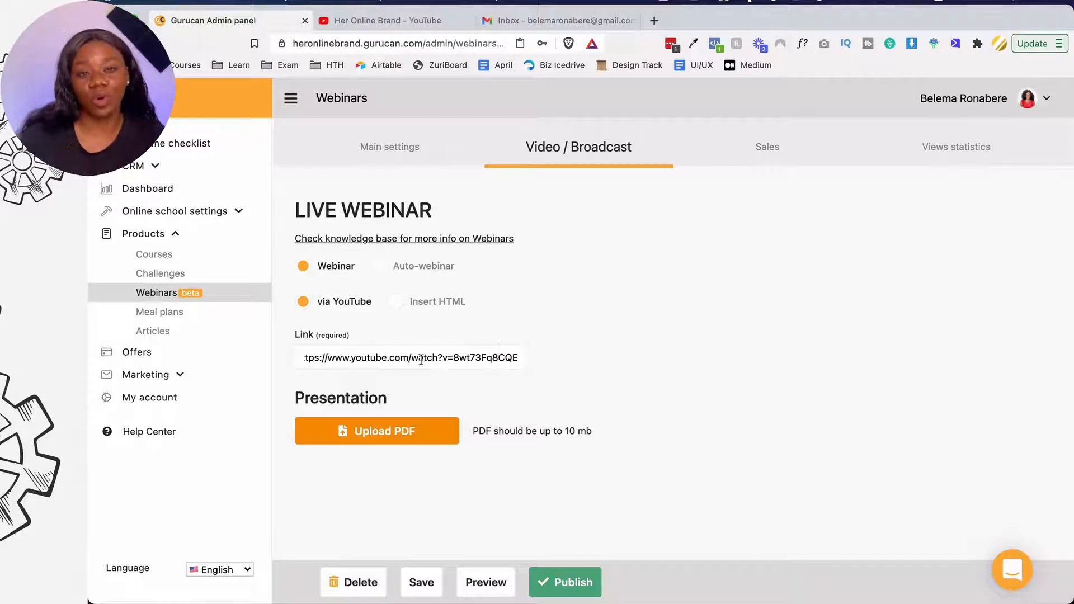
{"action": "scroll", "coordinate": [600, 324], "scroll_direction": "down", "scroll_amount": 2}
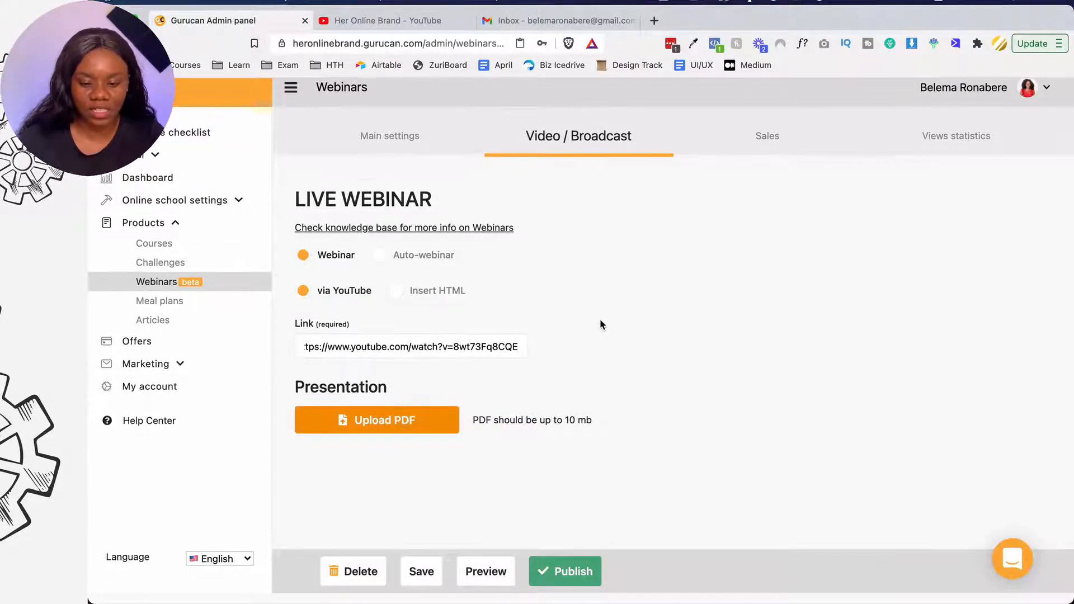
{"action": "left_click", "coordinate": [777, 157]}
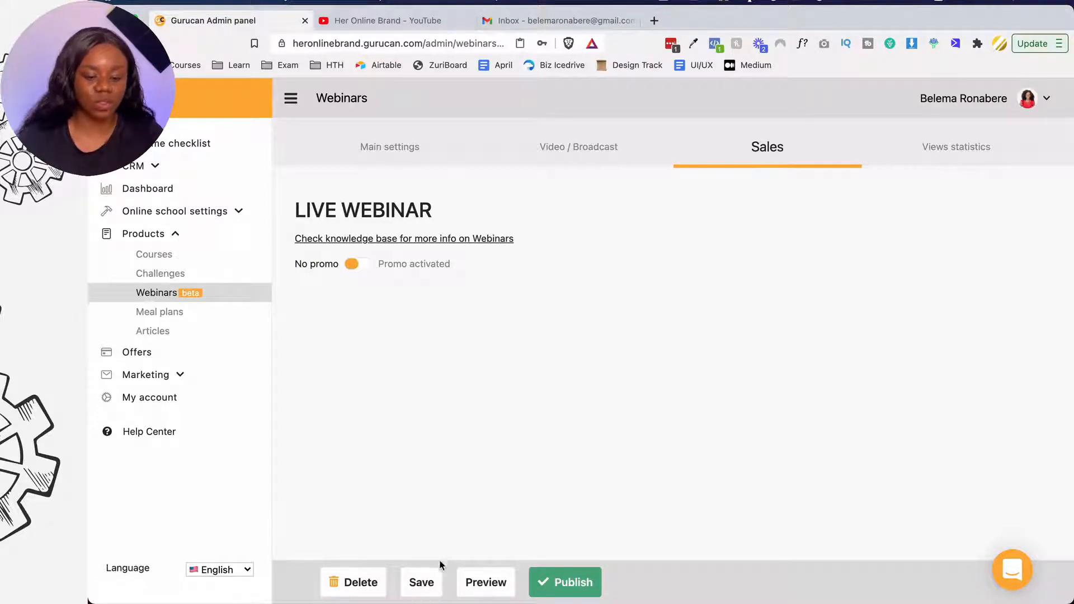
{"action": "left_click", "coordinate": [435, 589]}
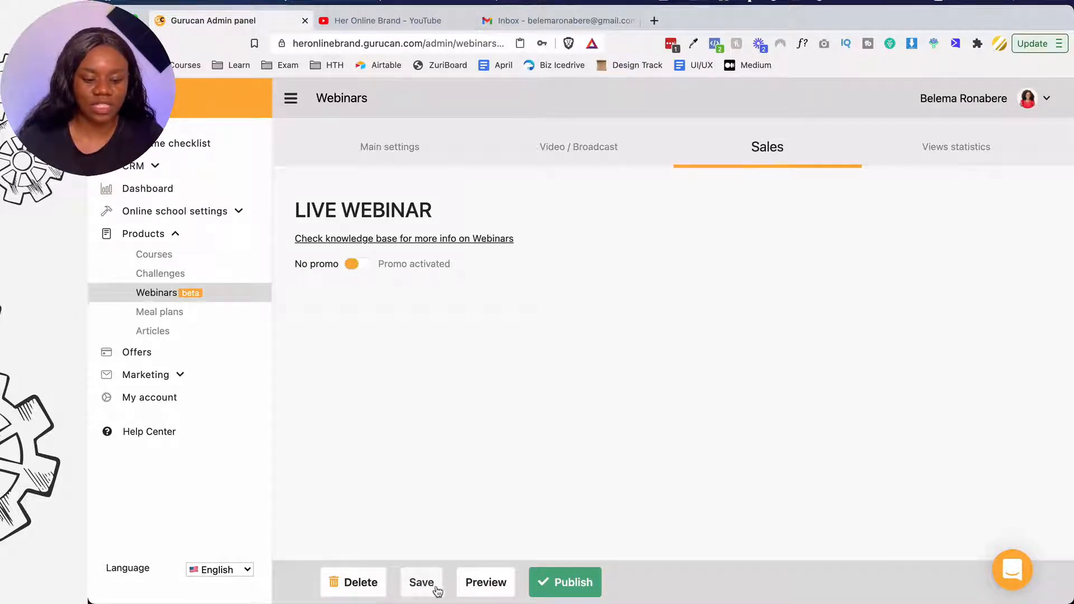
{"action": "left_click", "coordinate": [566, 588]}
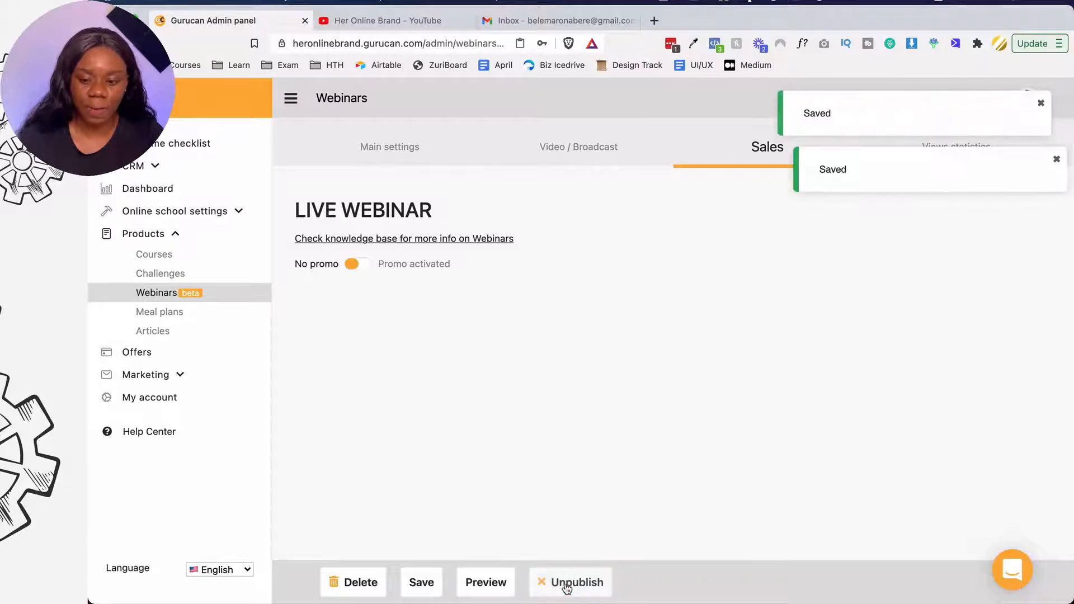
{"action": "left_click", "coordinate": [194, 286]}
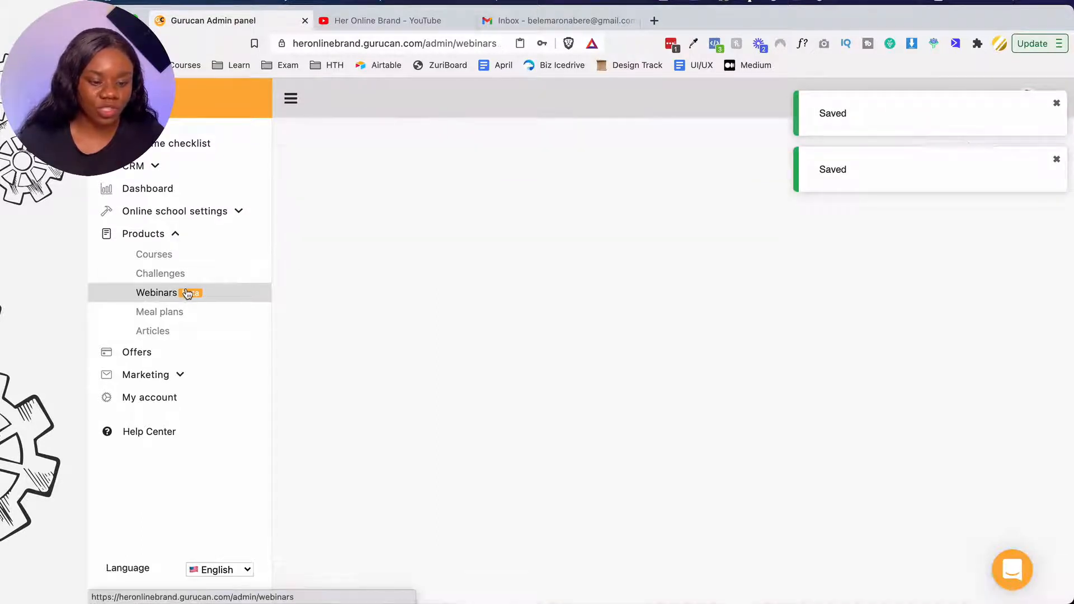
{"action": "scroll", "coordinate": [426, 356], "scroll_direction": "down", "scroll_amount": 2}
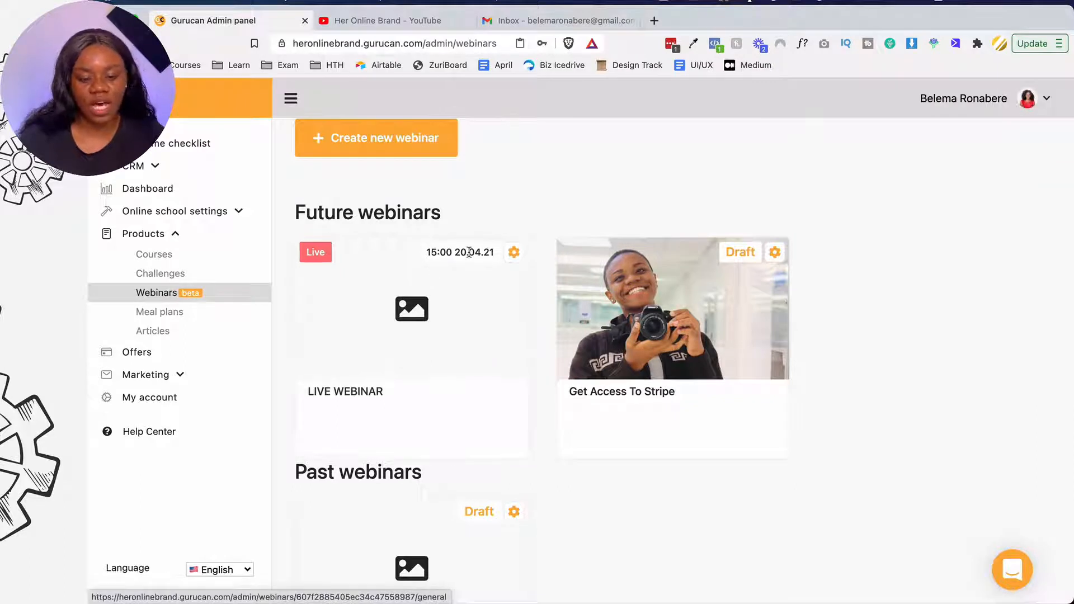
- Copy LIVE WEBINAR's public page link from its editor and load it in a private window
{"action": "left_click_drag", "start_coordinate": [460, 252], "coordinate": [491, 253]}
{"action": "left_click", "coordinate": [514, 253]}
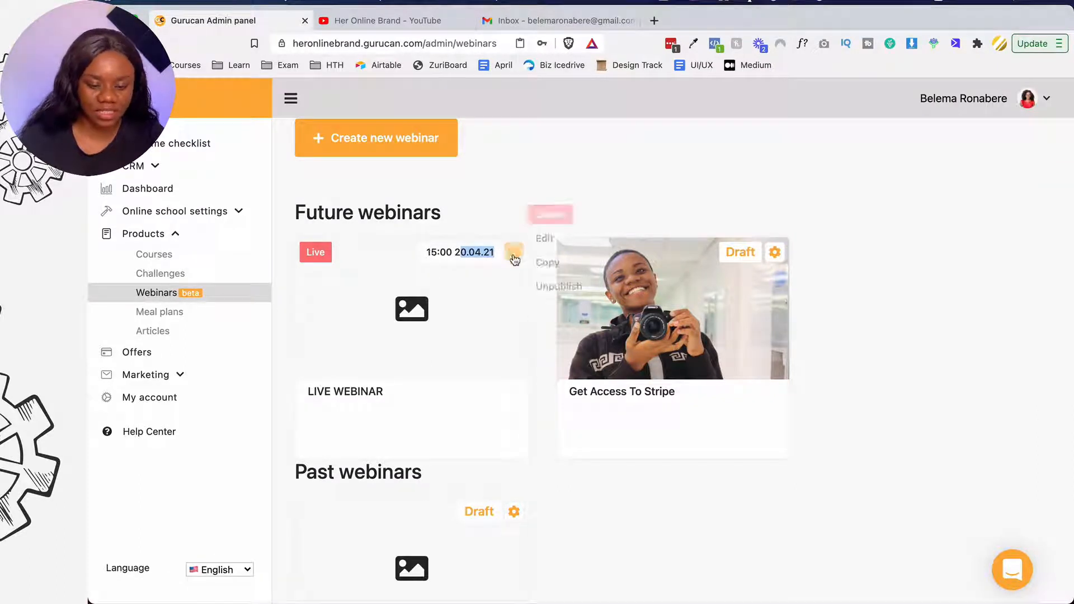
{"action": "left_click", "coordinate": [551, 237]}
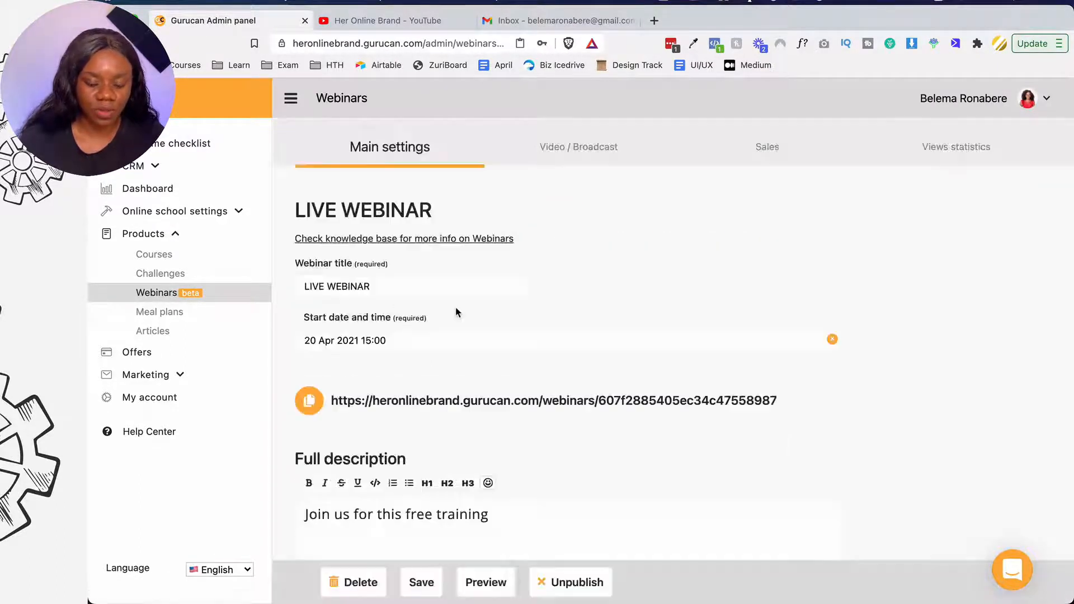
{"action": "scroll", "coordinate": [456, 307], "scroll_direction": "down", "scroll_amount": 2}
{"action": "left_click", "coordinate": [309, 313]}
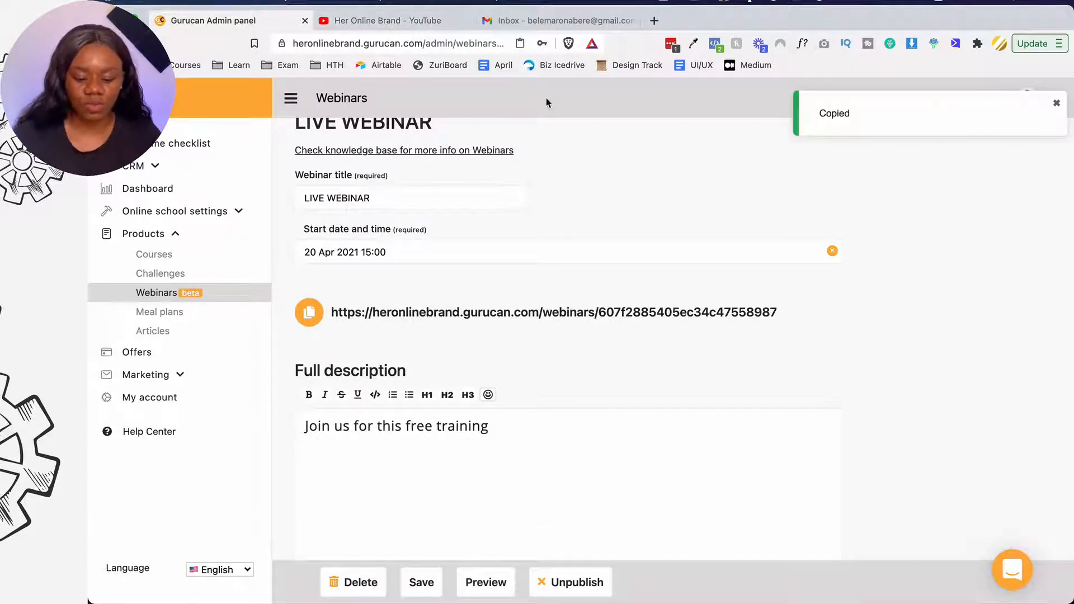
{"action": "key", "text": "super+shift+n"}
{"action": "key", "text": "super+v"}
{"action": "key", "text": "Return"}
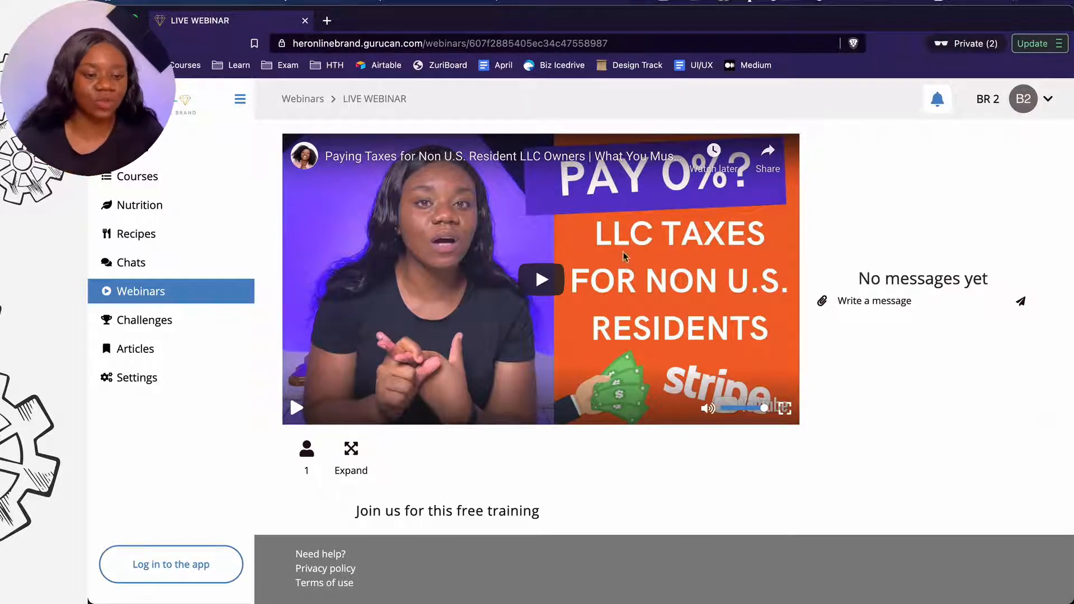
- After reviewing the student view, close the private preview window to return to the admin editor
{"action": "key", "text": "ctrl+Up"}
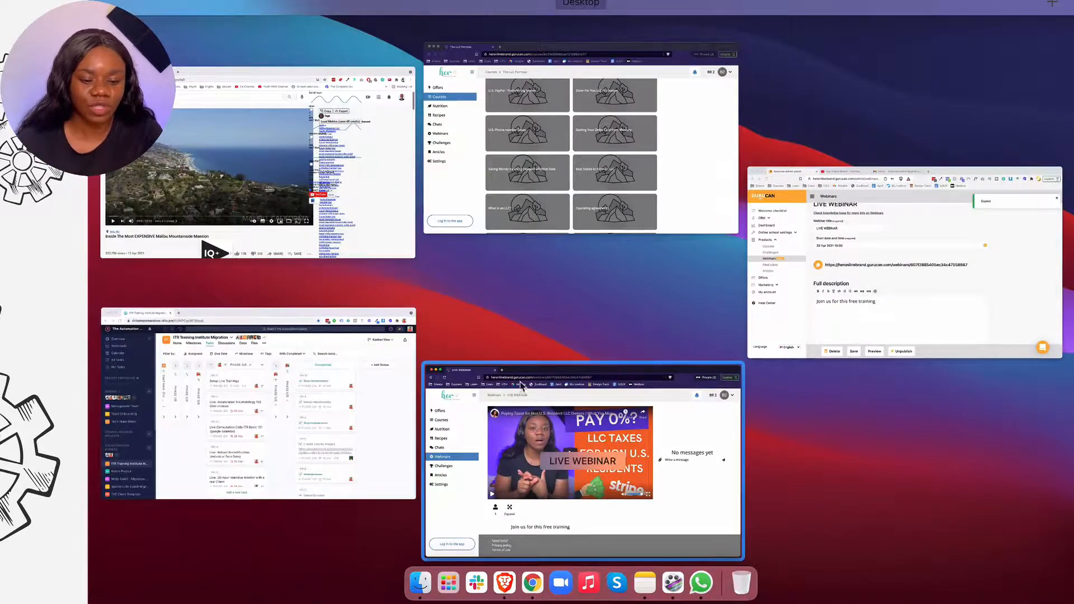
{"action": "left_click", "coordinate": [550, 424]}
{"action": "left_click", "coordinate": [305, 21]}
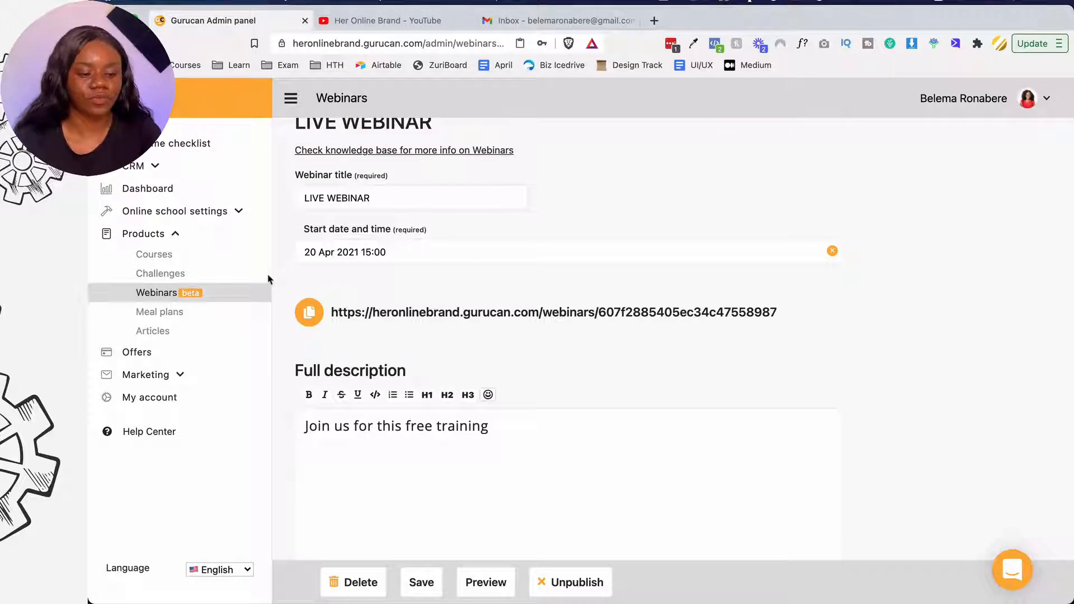
- Create meal plan 'Week of the 21st' with the description 'Vegan weight loss menu'
{"action": "left_click", "coordinate": [218, 325]}
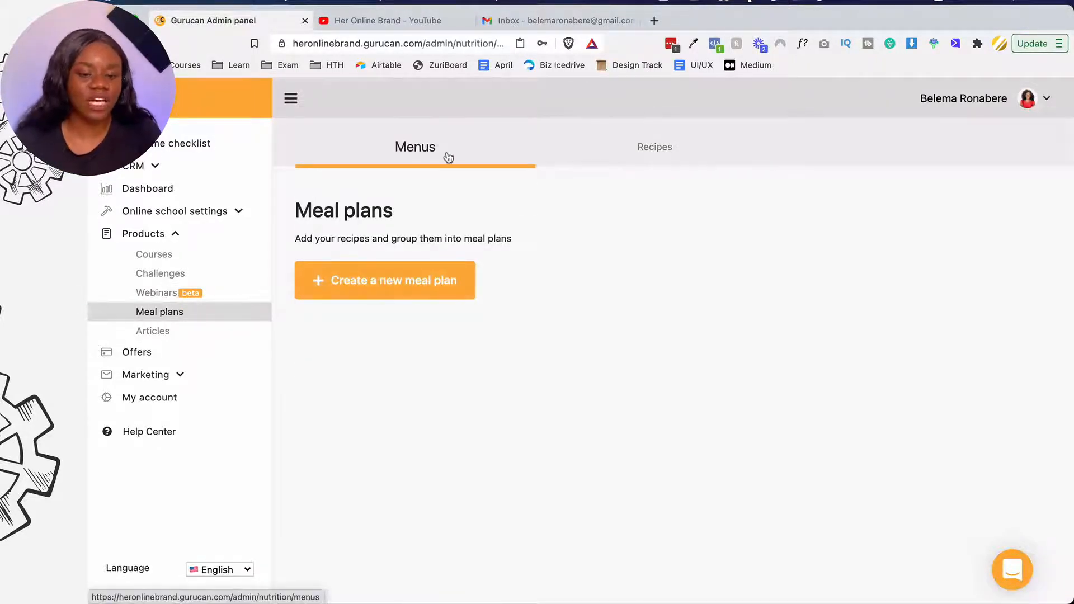
{"action": "left_click", "coordinate": [616, 169]}
{"action": "left_click", "coordinate": [472, 156]}
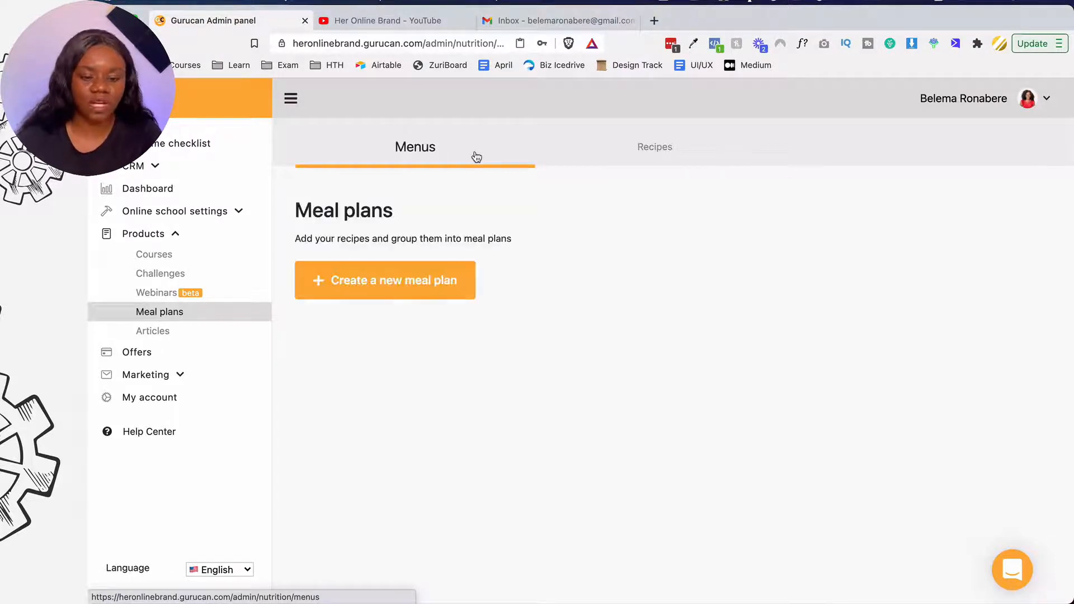
{"action": "left_click", "coordinate": [402, 277]}
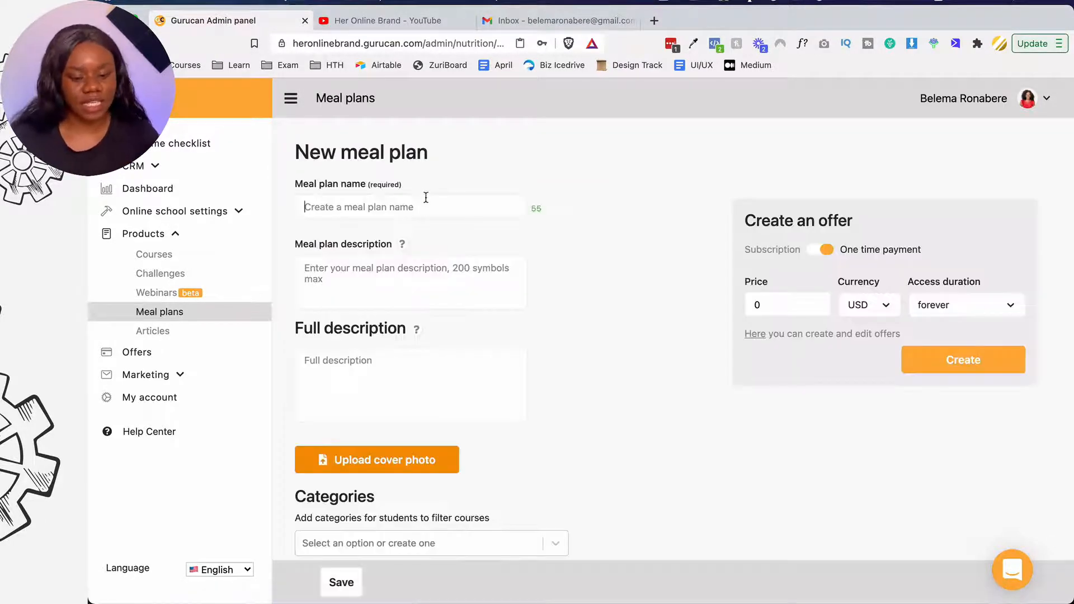
{"action": "type", "text": "Wee"}
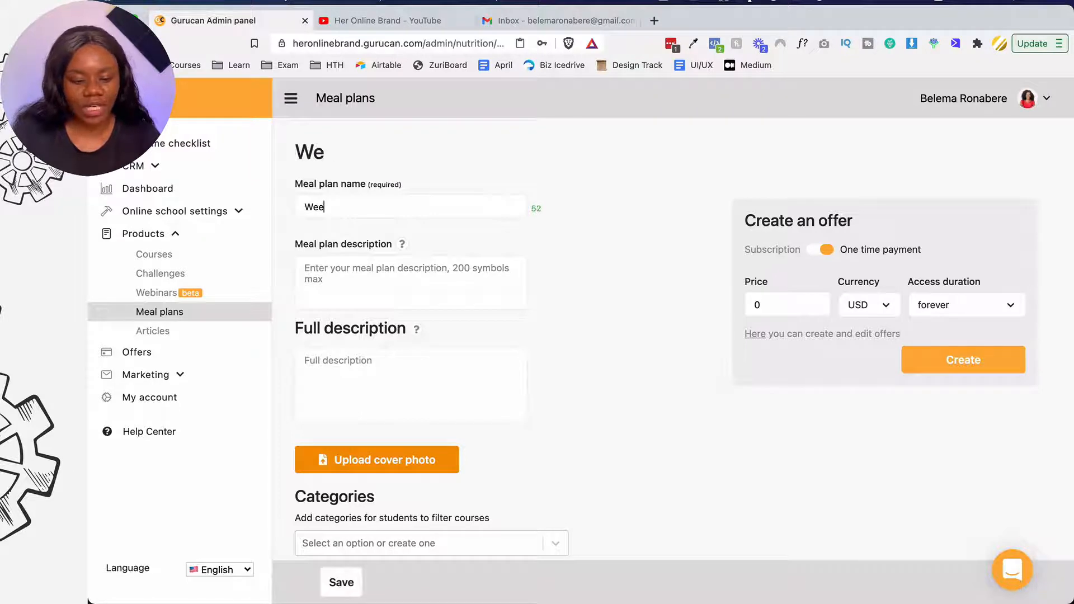
{"action": "type", "text": "k of the 2"}
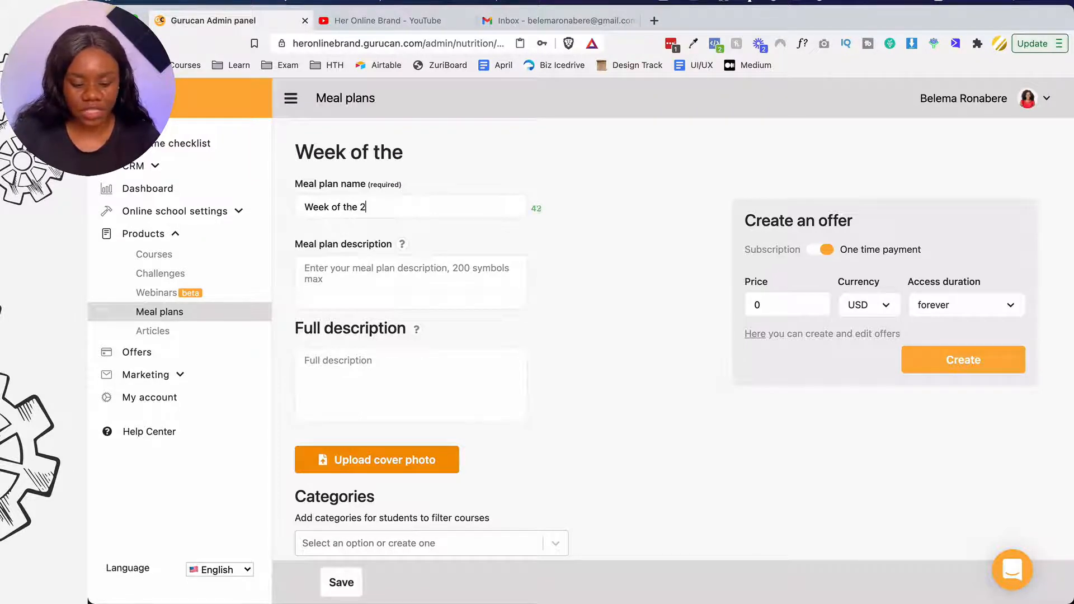
{"action": "type", "text": "1st"}
{"action": "left_click", "coordinate": [401, 287]}
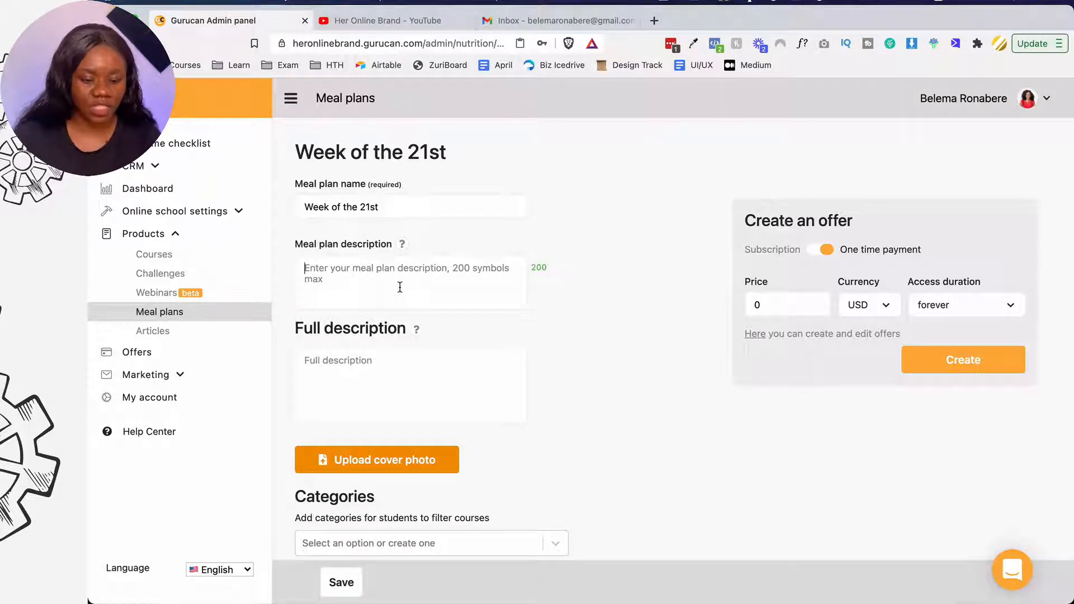
{"action": "type", "text": "VEgan me"}
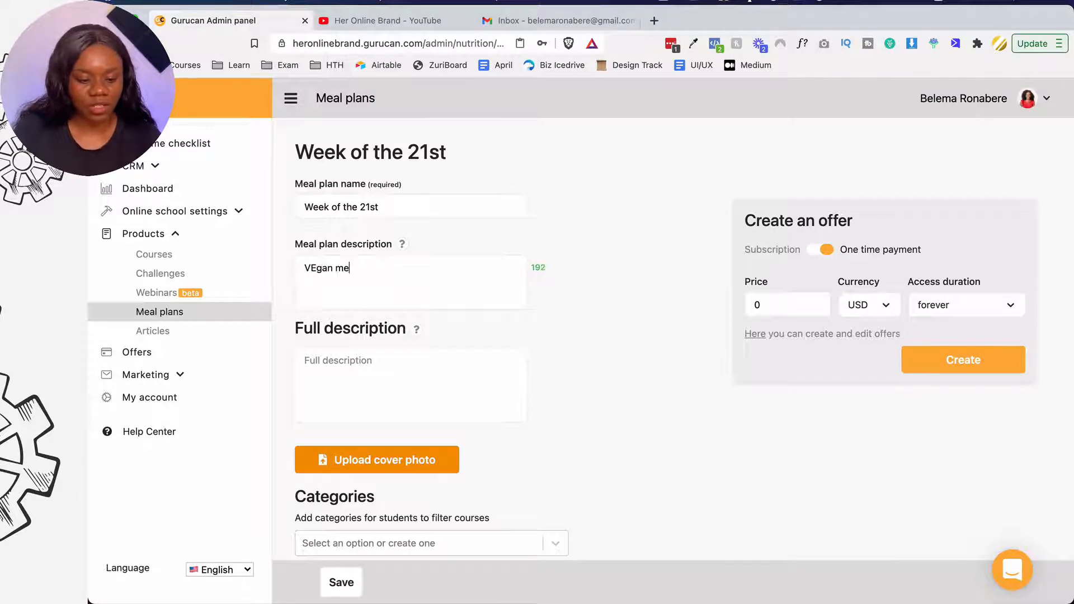
{"action": "type", "text": "nuV"}
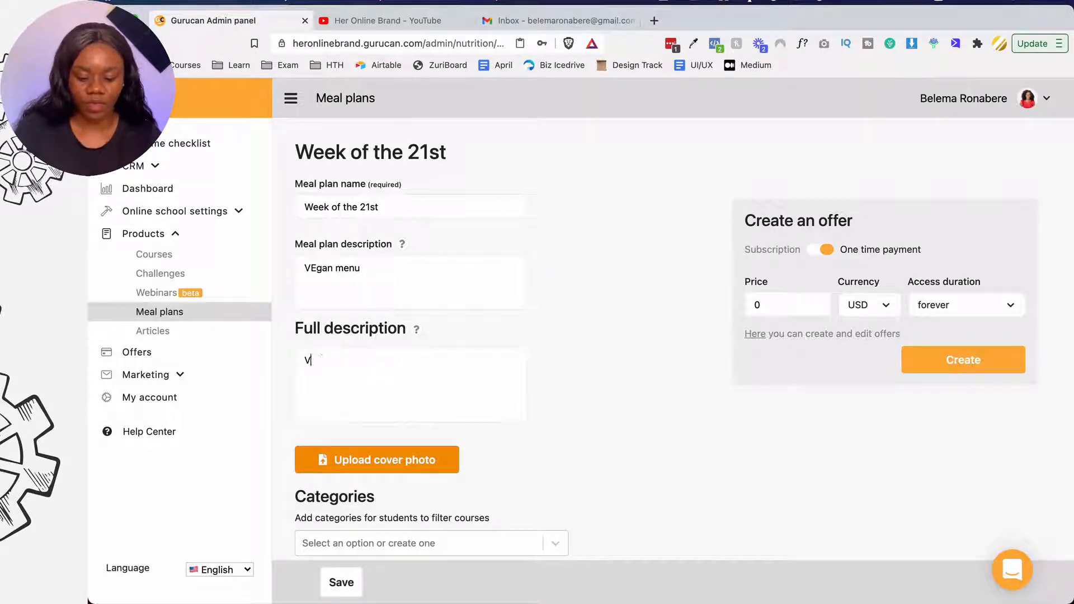
{"action": "type", "text": "egan weight los"}
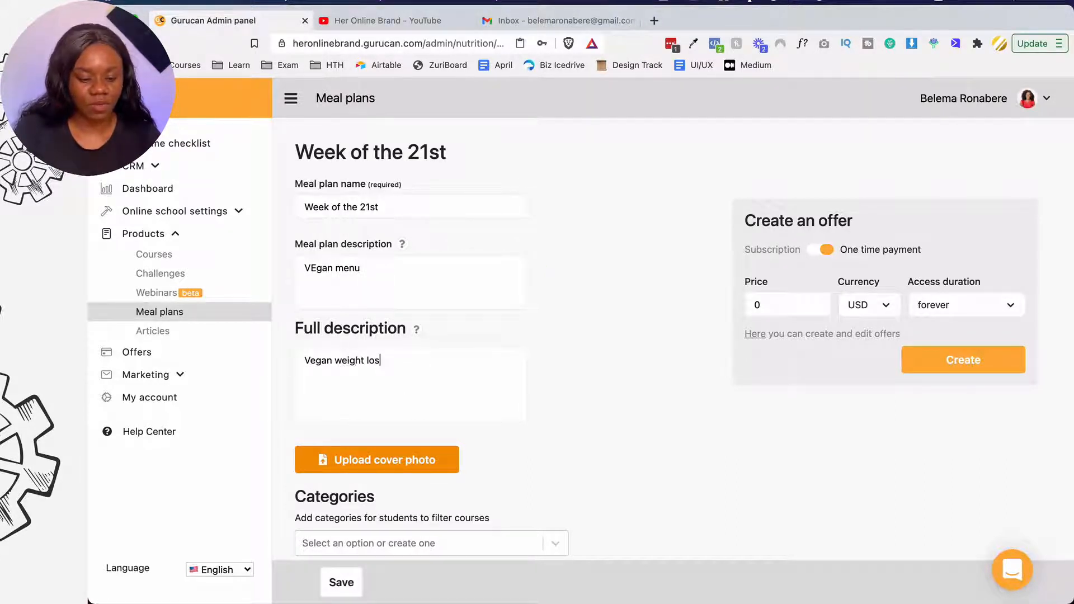
{"action": "type", "text": "s menu"}
- Set the meal plan price to 99 USD and save it
{"action": "scroll", "coordinate": [728, 315], "scroll_direction": "down", "scroll_amount": 3}
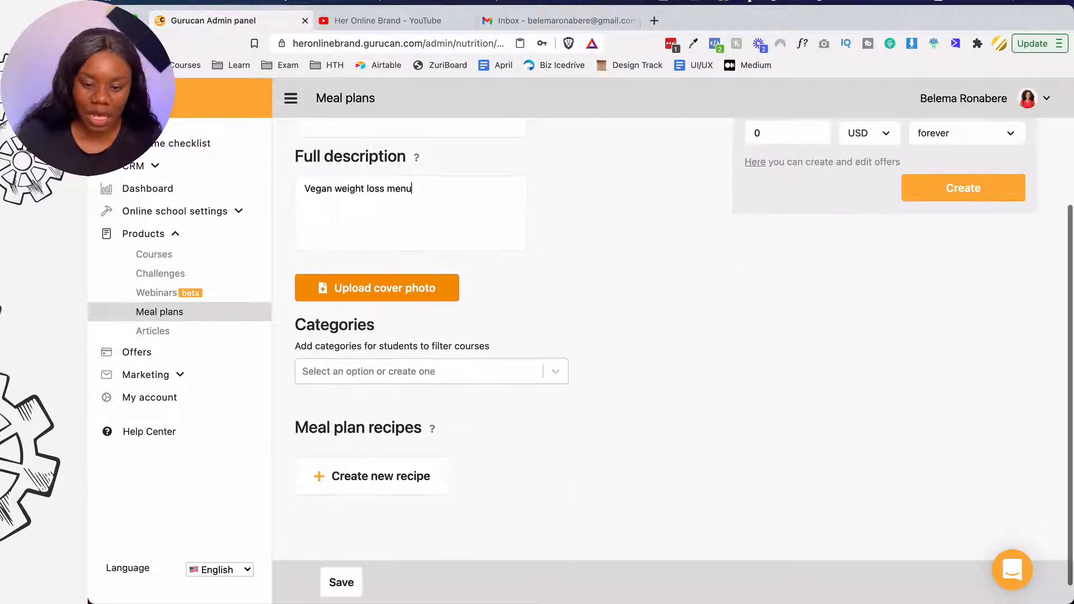
{"action": "scroll", "coordinate": [728, 315], "scroll_direction": "up", "scroll_amount": 2}
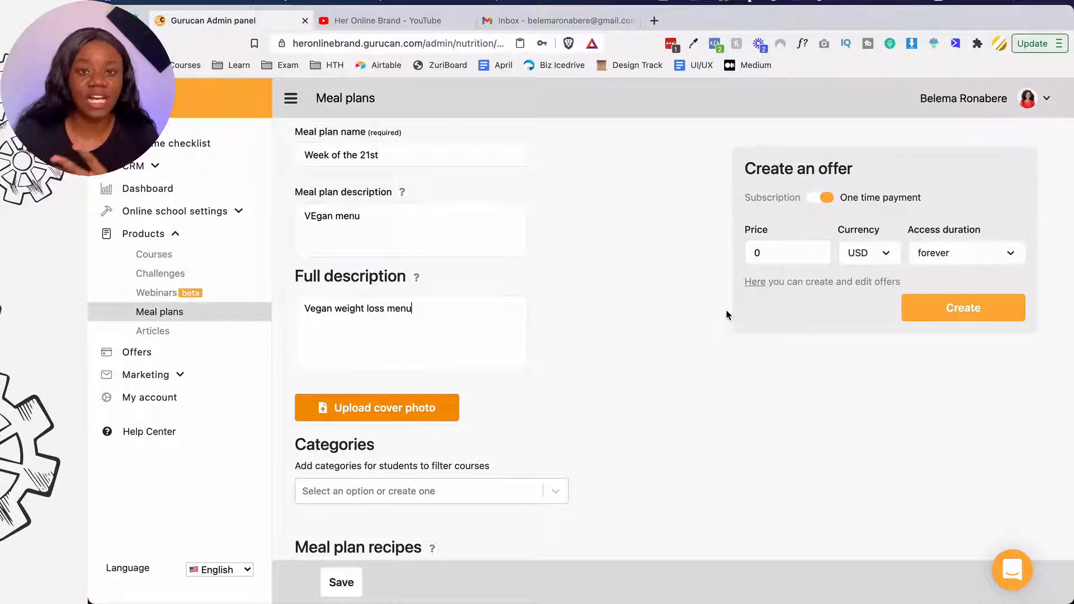
{"action": "left_click", "coordinate": [804, 254]}
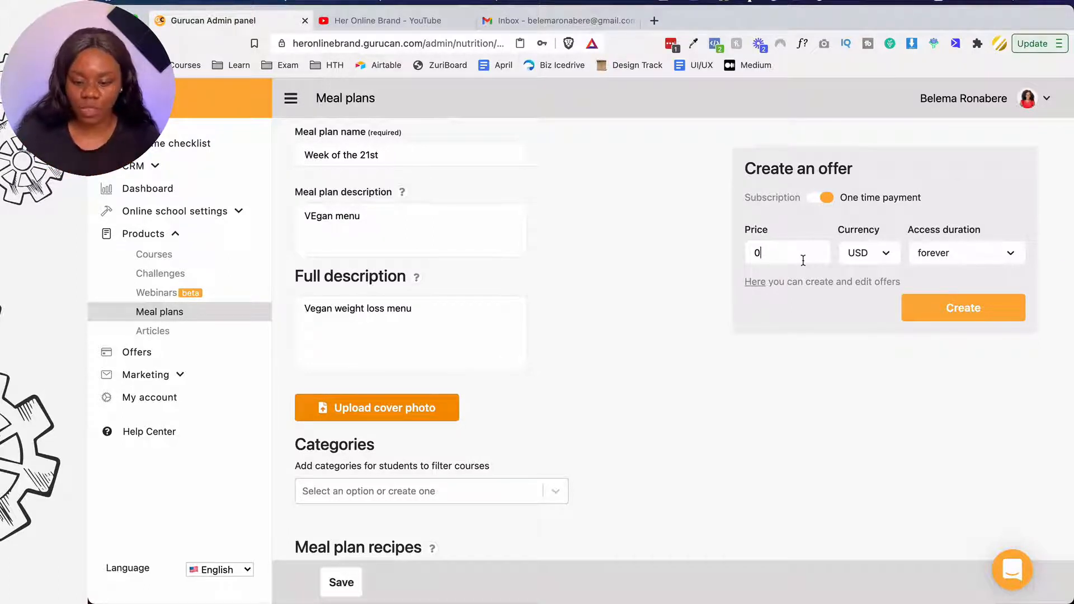
{"action": "key", "text": "BackSpace"}
{"action": "type", "text": "99"}
{"action": "scroll", "coordinate": [667, 312], "scroll_direction": "down", "scroll_amount": 3}
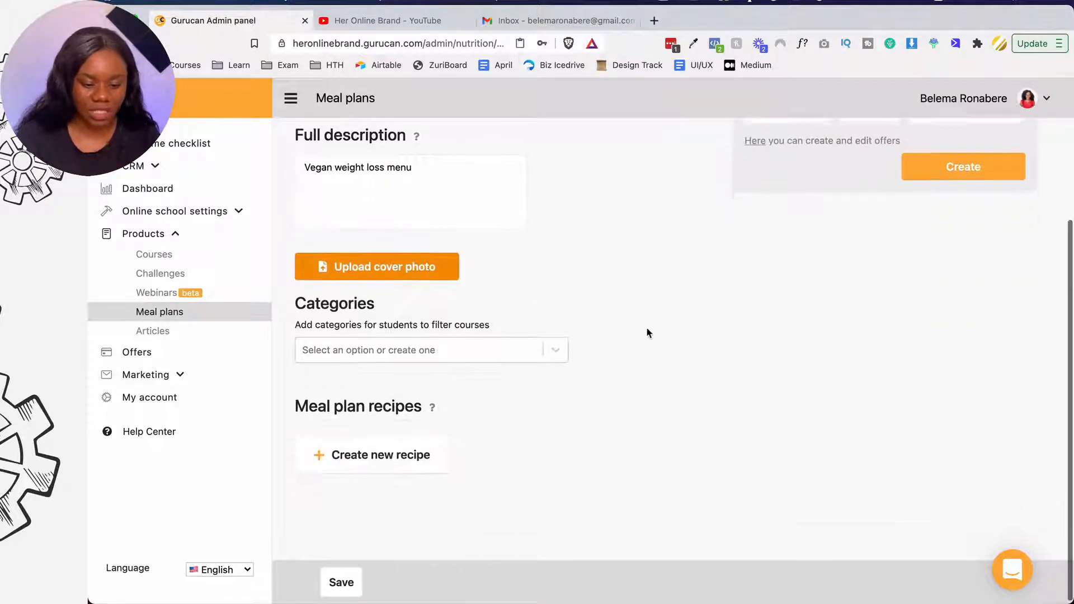
{"action": "left_click", "coordinate": [370, 453]}
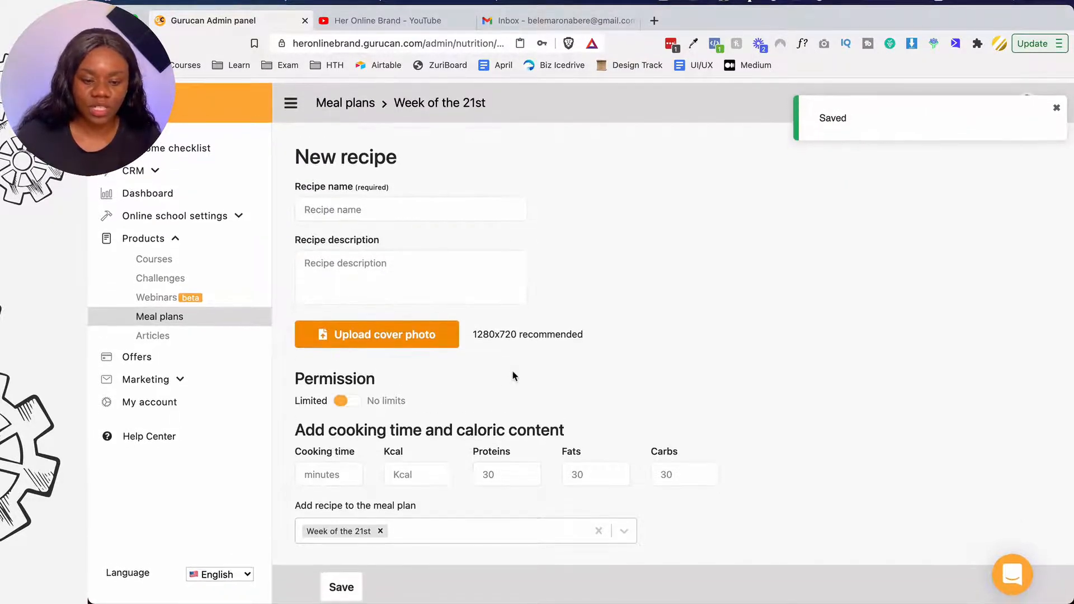
- Name the recipe Vegan Tofu and use that name as its description
{"action": "left_click", "coordinate": [422, 198]}
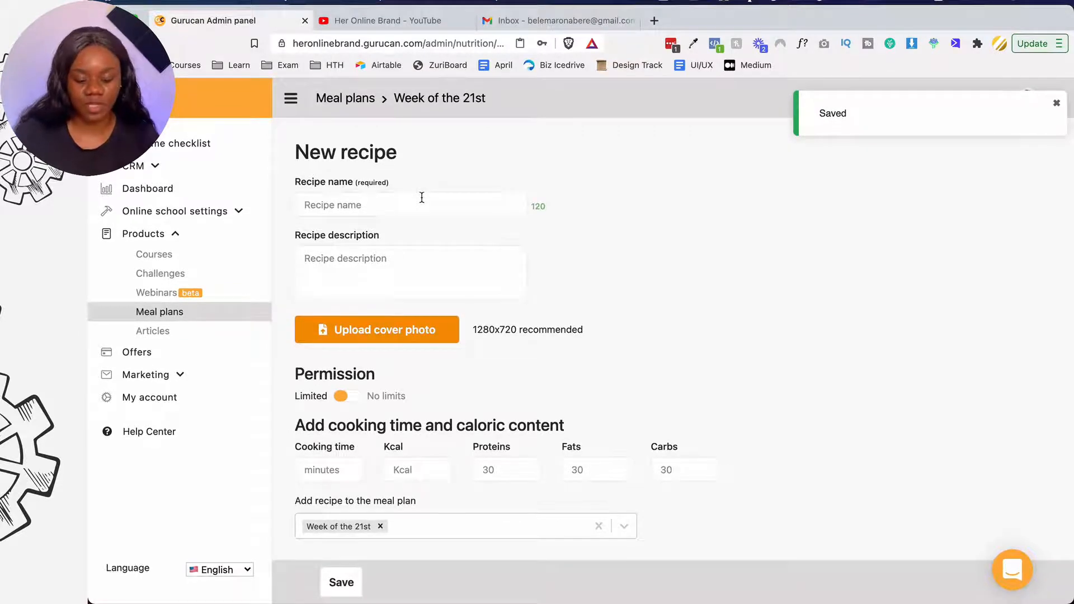
{"action": "type", "text": "Mondya"}
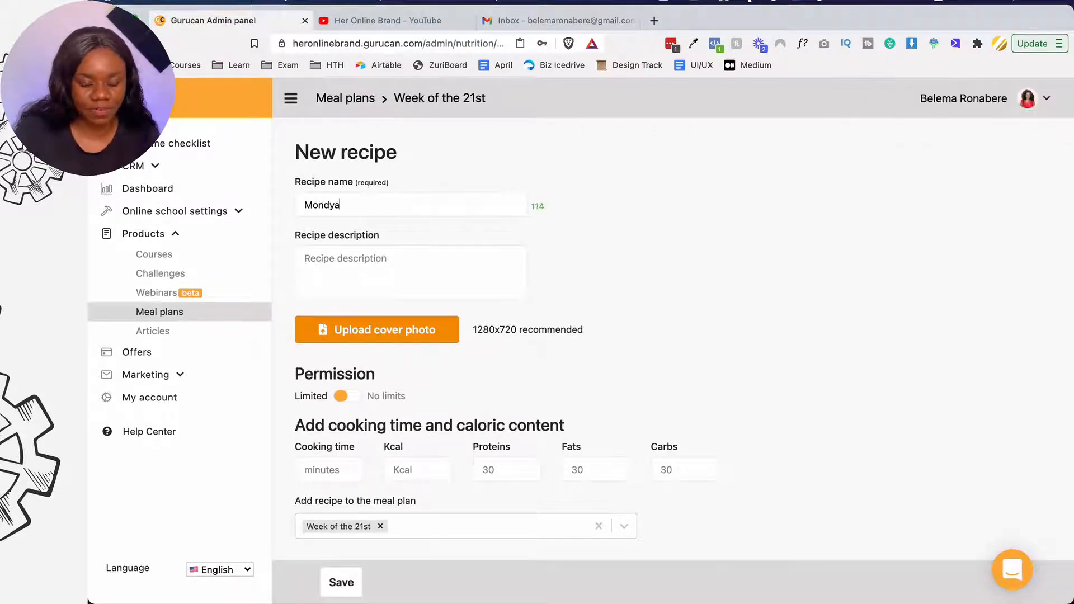
{"action": "key", "text": "super+a"}
{"action": "key", "text": "BackSpace"}
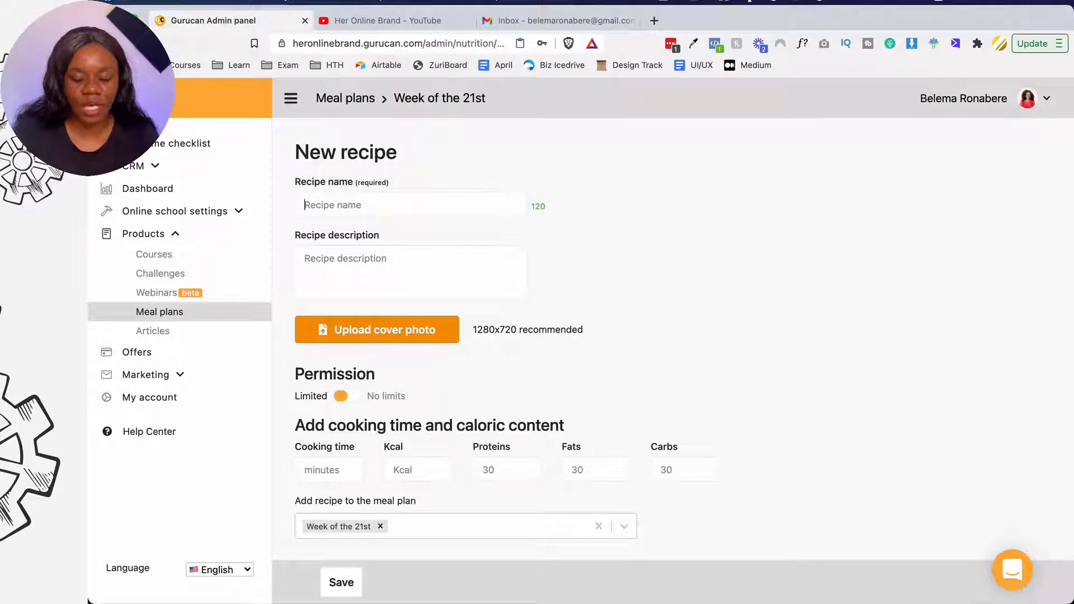
{"action": "type", "text": "VEgan"}
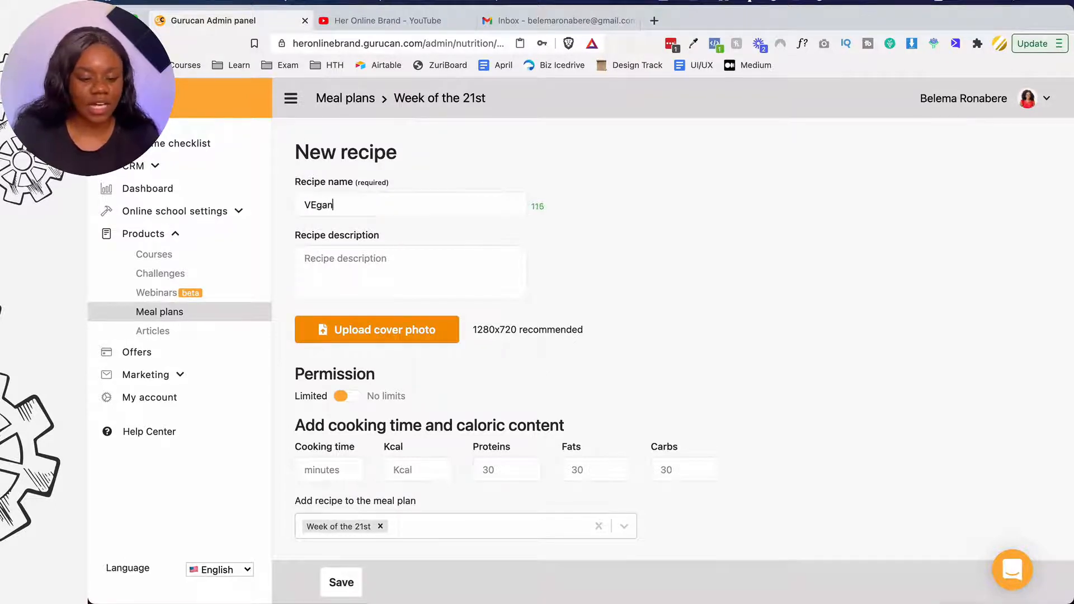
{"action": "type", "text": "an "}
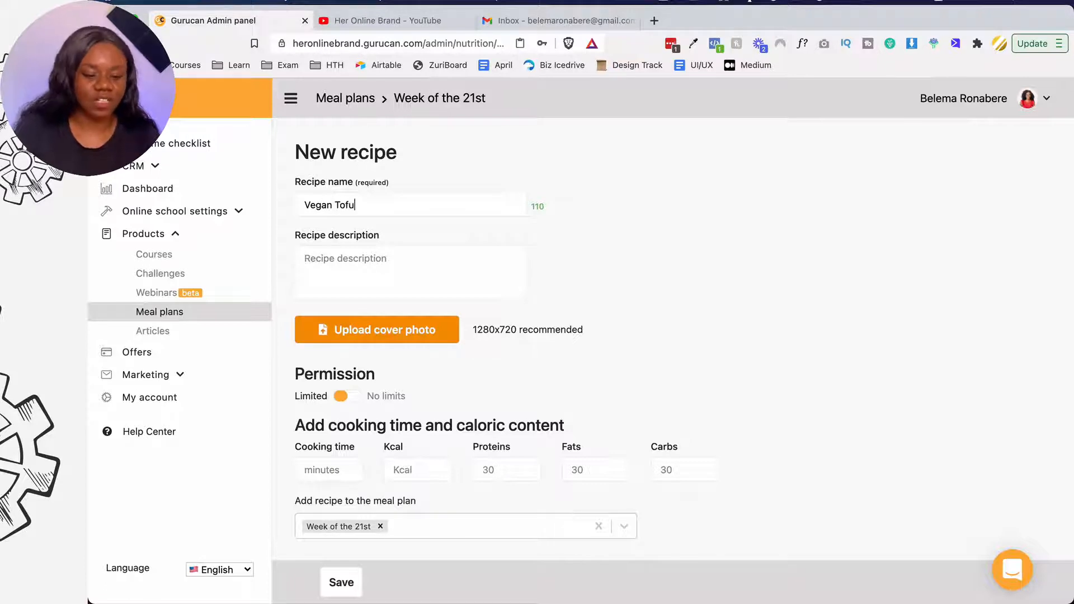
{"action": "type", "text": "Tofu"}
{"action": "key", "text": "super+a"}
{"action": "key", "text": "super+c"}
{"action": "left_click", "coordinate": [404, 261]}
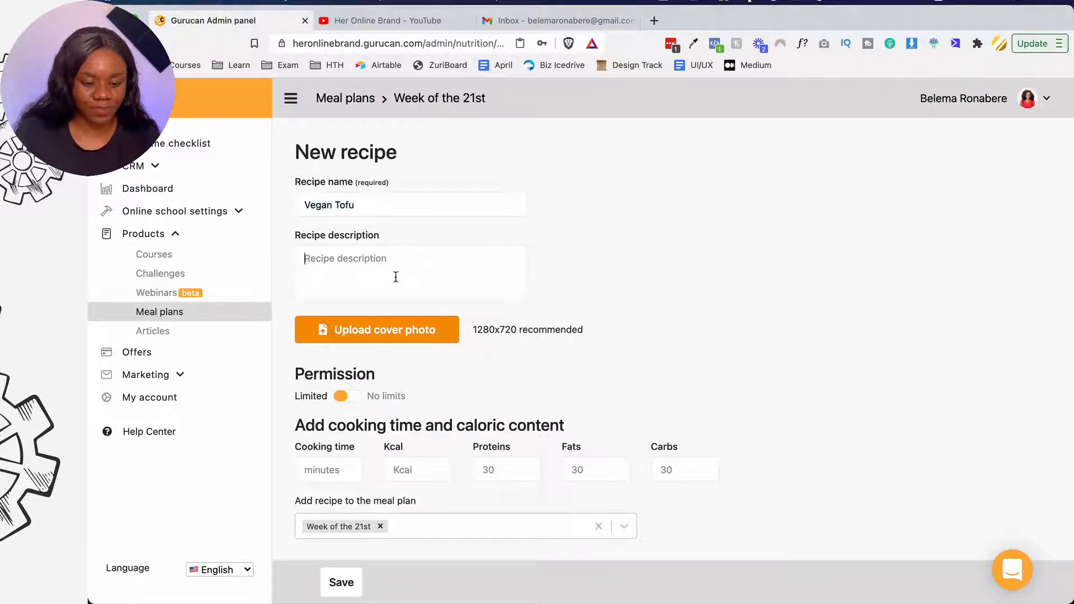
{"action": "key", "text": "super+v"}
- Enter cooking time 60 minutes, 150 kcal, 30 proteins, 23 fats and 22 carbs
{"action": "scroll", "coordinate": [397, 280], "scroll_direction": "down", "scroll_amount": 2}
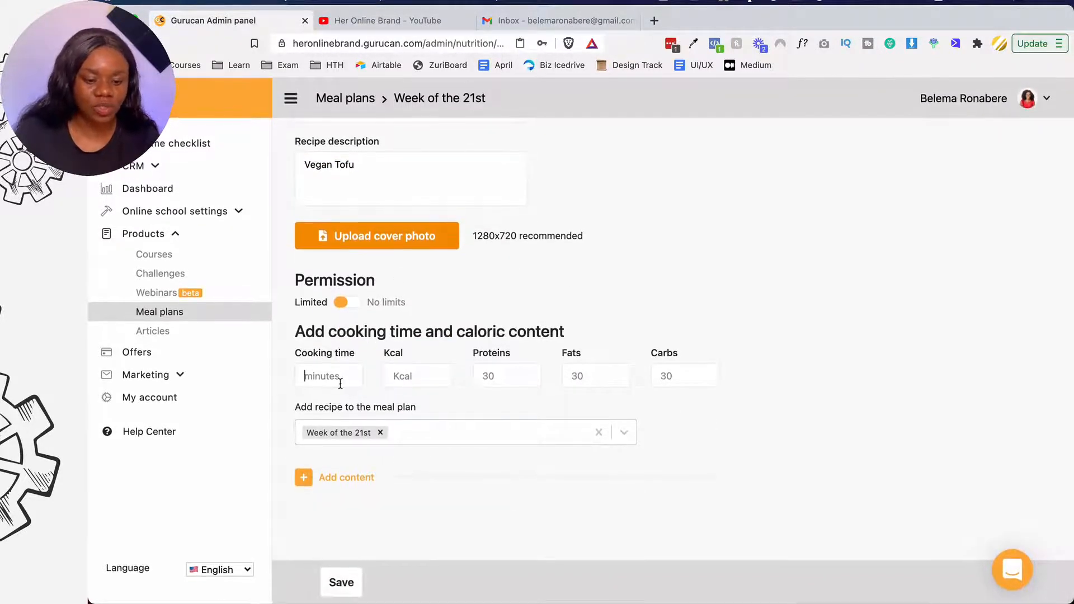
{"action": "type", "text": "60"}
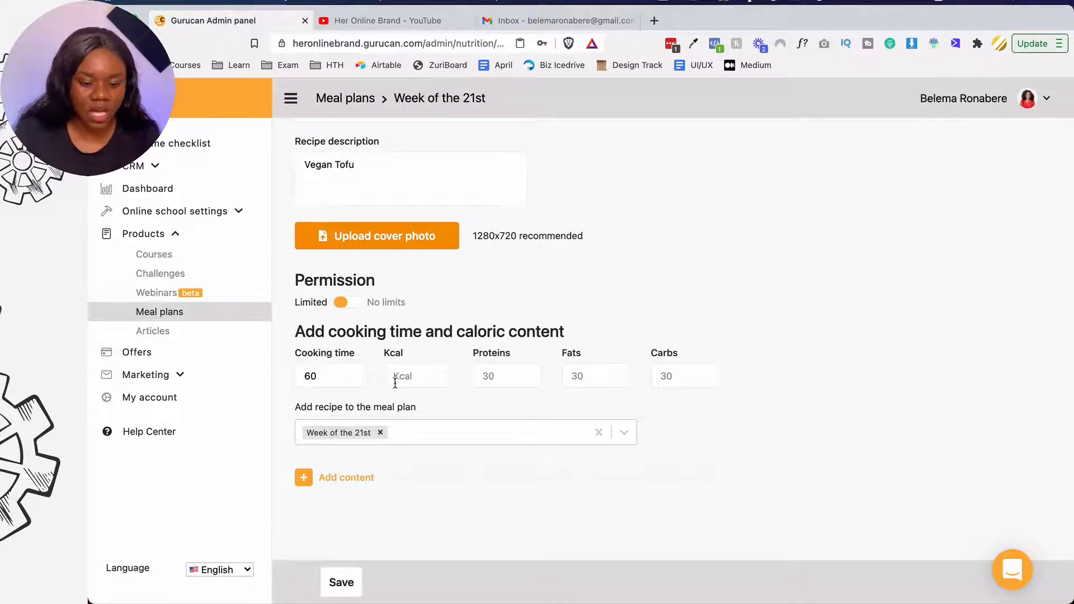
{"action": "type", "text": "2400"}
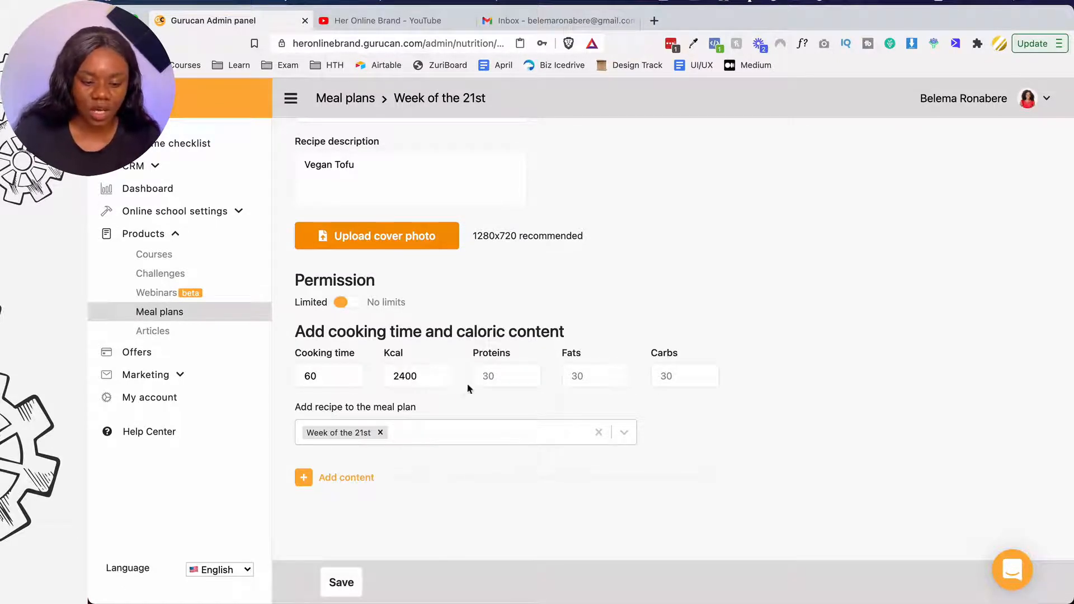
{"action": "key", "text": "super+a"}
{"action": "type", "text": "100"}
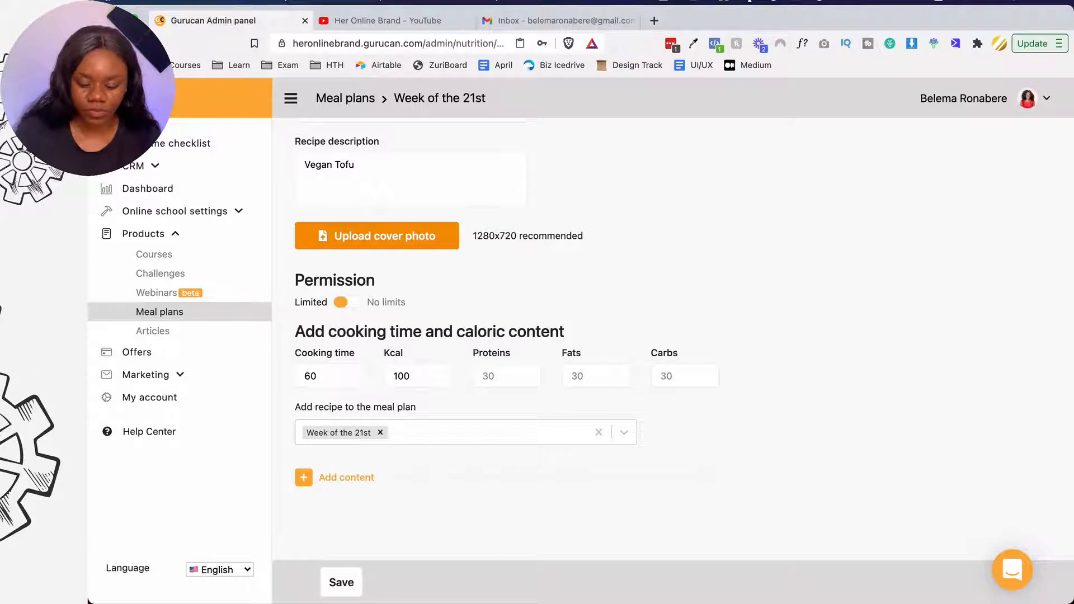
{"action": "key", "text": "BackSpace"}
{"action": "key", "text": "BackSpace"}
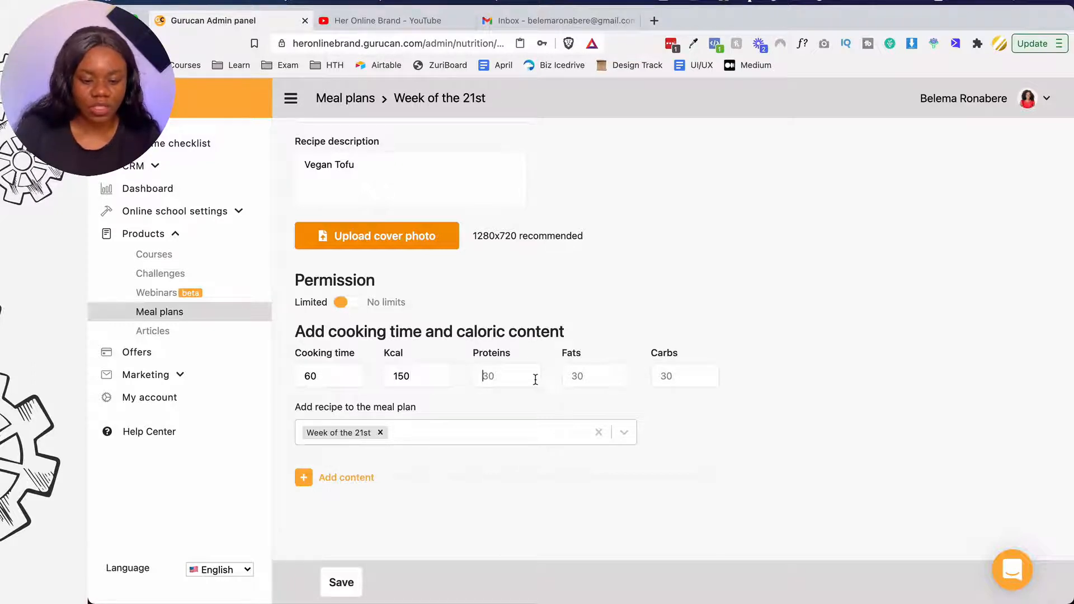
{"action": "left_click", "coordinate": [535, 380]}
{"action": "type", "text": "30"}
{"action": "type", "text": "23"}
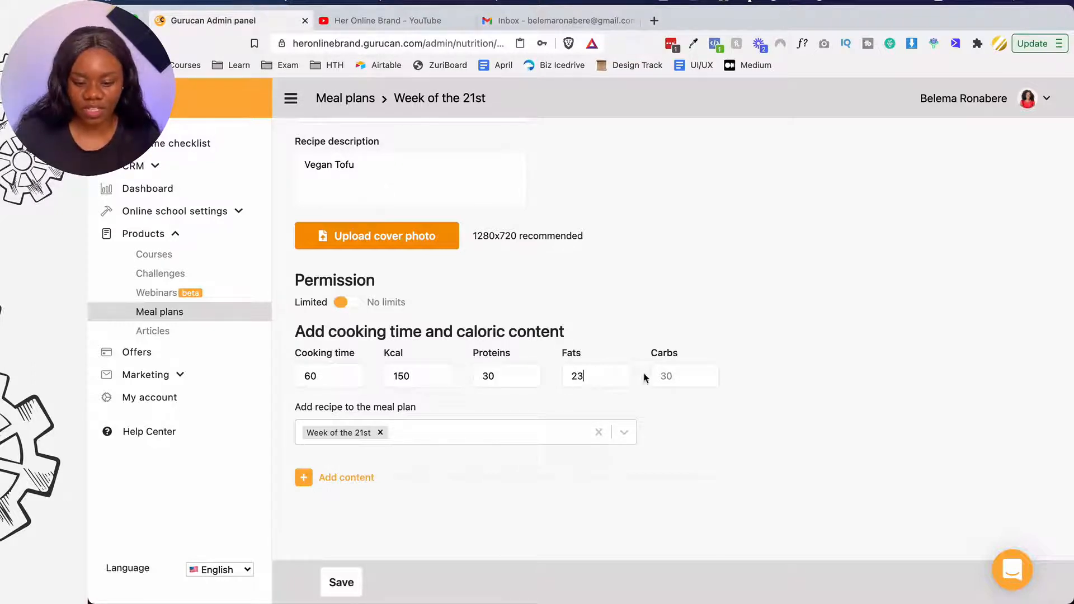
{"action": "type", "text": "22"}
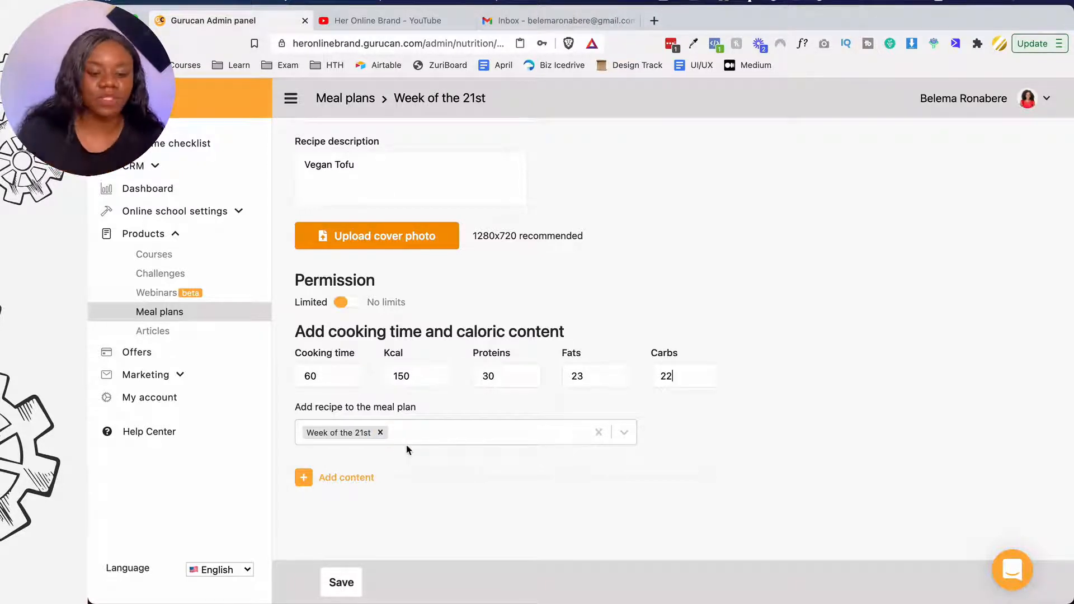
- Add a YouTube video block to the Vegan Tofu recipe and clear its link field
{"action": "left_click", "coordinate": [305, 478]}
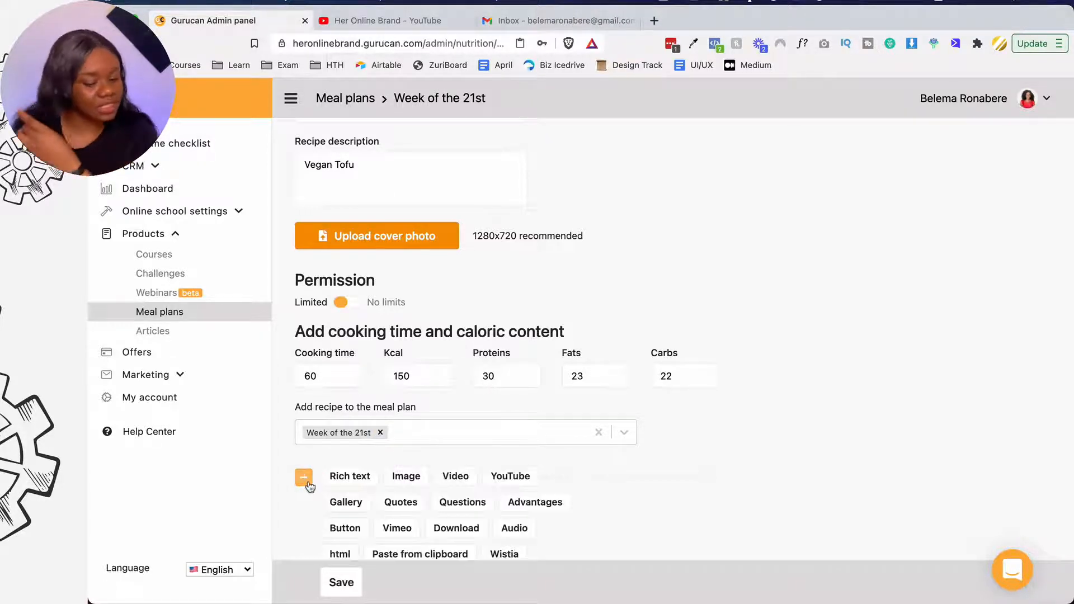
{"action": "scroll", "coordinate": [420, 481], "scroll_direction": "down", "scroll_amount": 2}
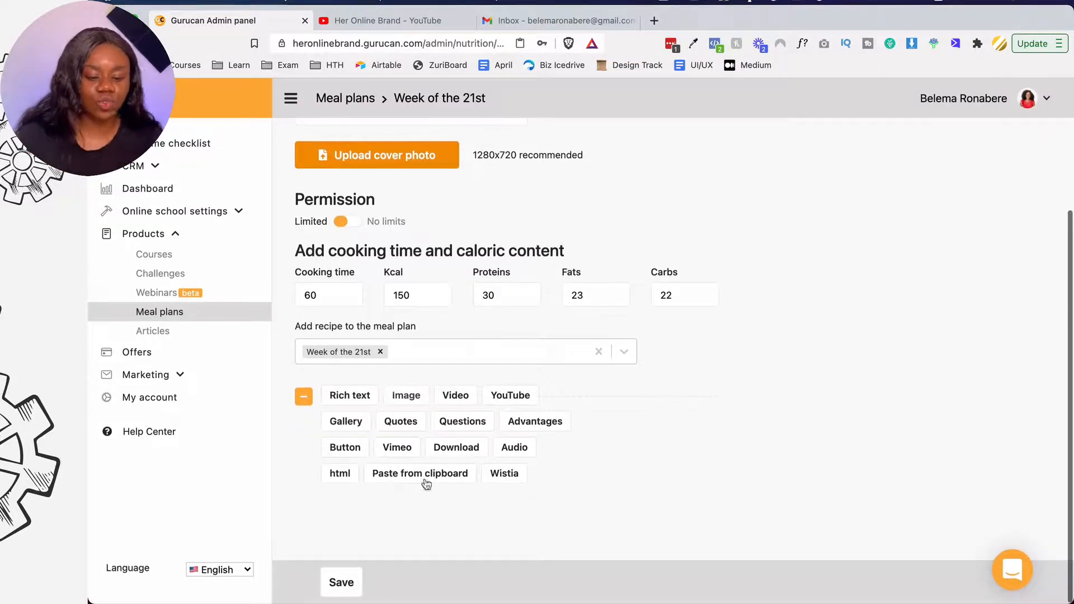
{"action": "left_click", "coordinate": [503, 397]}
{"action": "scroll", "coordinate": [394, 424], "scroll_direction": "down", "scroll_amount": 3}
{"action": "left_click", "coordinate": [396, 440]}
{"action": "type", "text": "Vegan Tofu"}
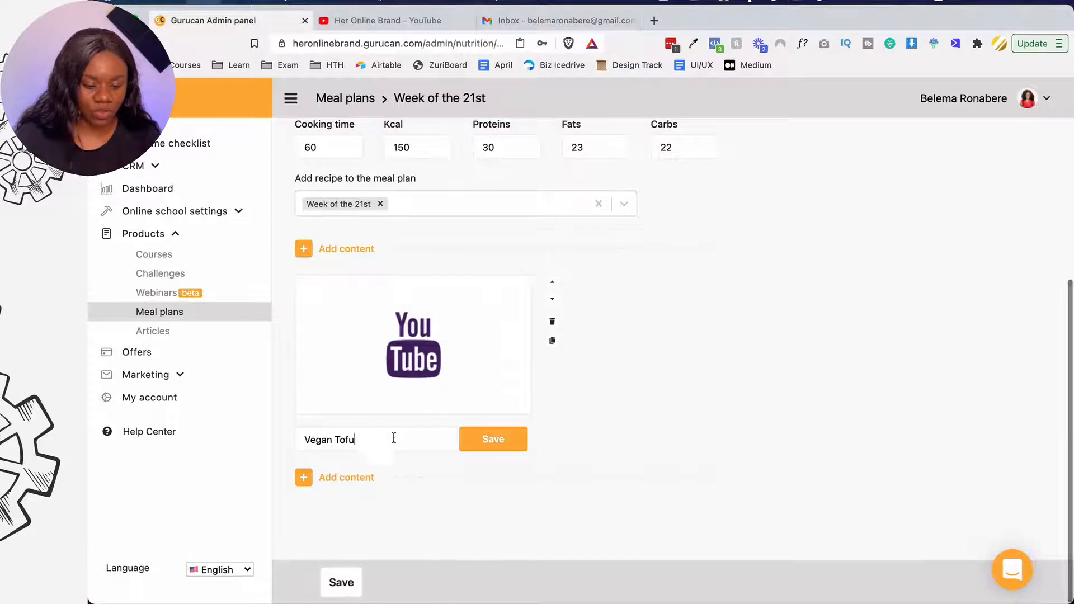
{"action": "key", "text": "super+a"}
{"action": "key", "text": "BackSpace"}
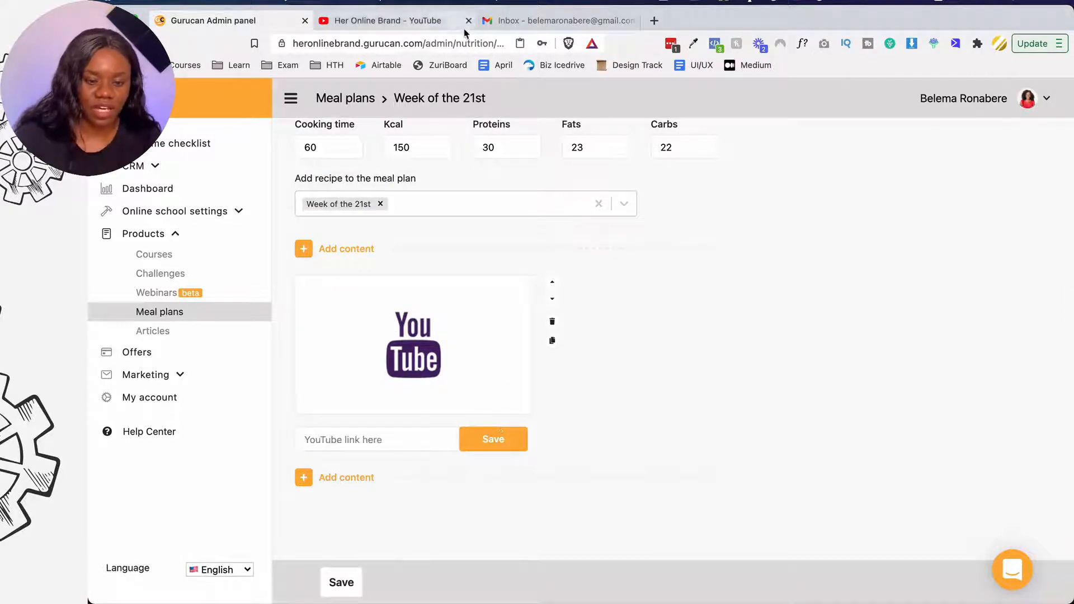
- Copy the link of the newest video on the Her Online Brand YouTube channel
{"action": "left_click", "coordinate": [398, 21]}
{"action": "right_click", "coordinate": [398, 302]}
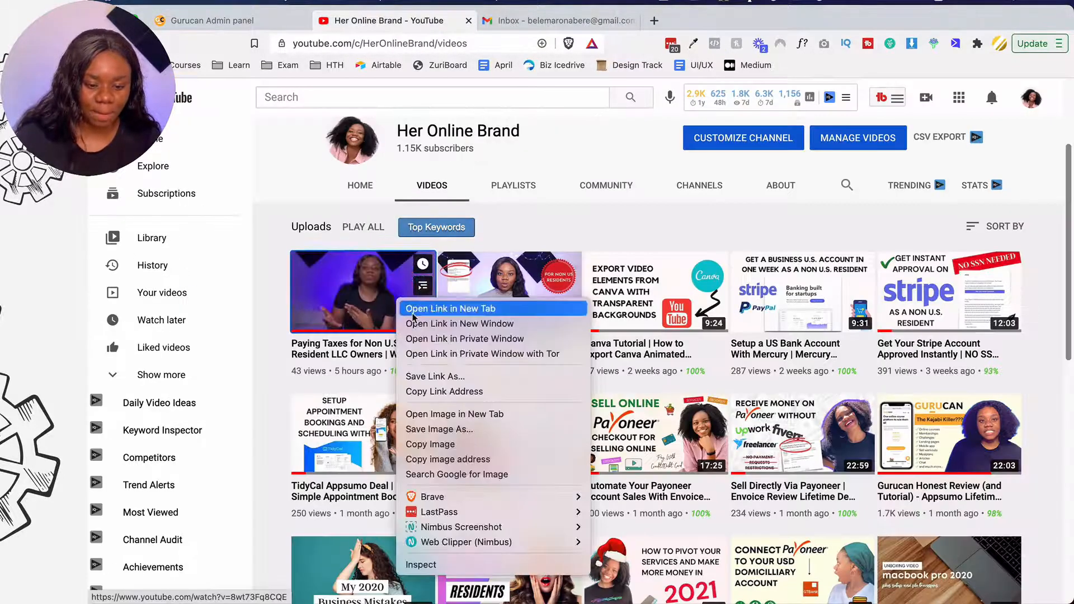
{"action": "left_click", "coordinate": [436, 392]}
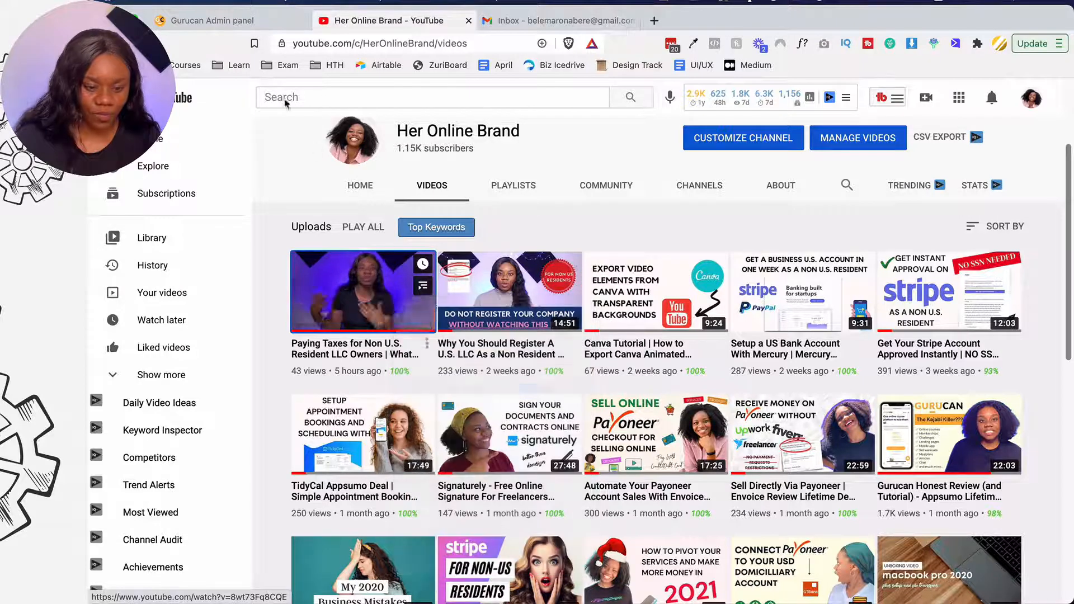
{"action": "left_click", "coordinate": [252, 21]}
- Embed the copied LLC taxes video link, save the Vegan Tofu recipe, and preview Week of the 21st
{"action": "key", "text": "super+v"}
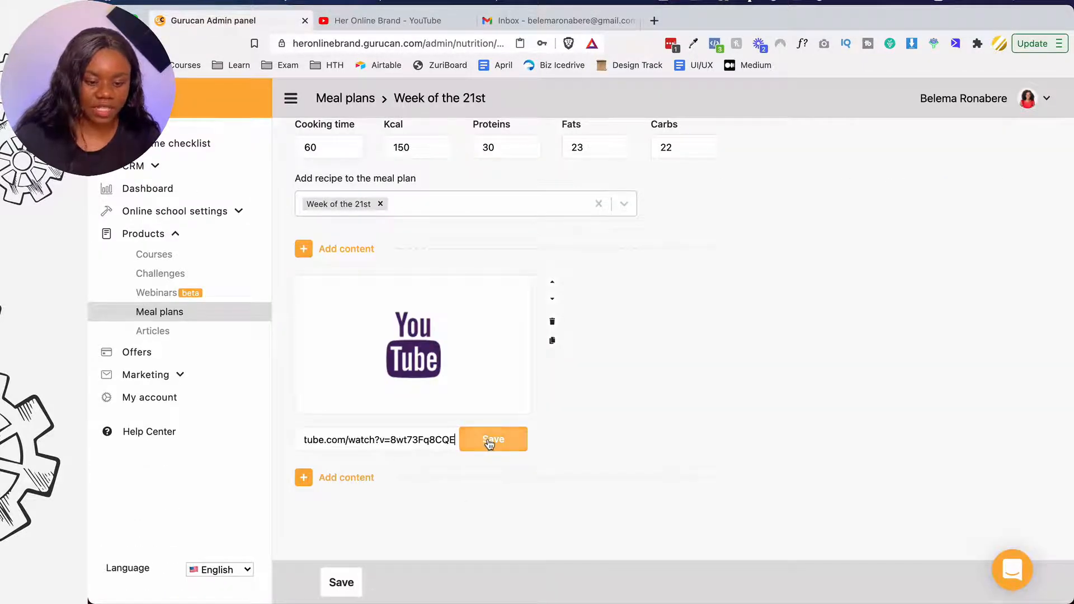
{"action": "left_click", "coordinate": [492, 440]}
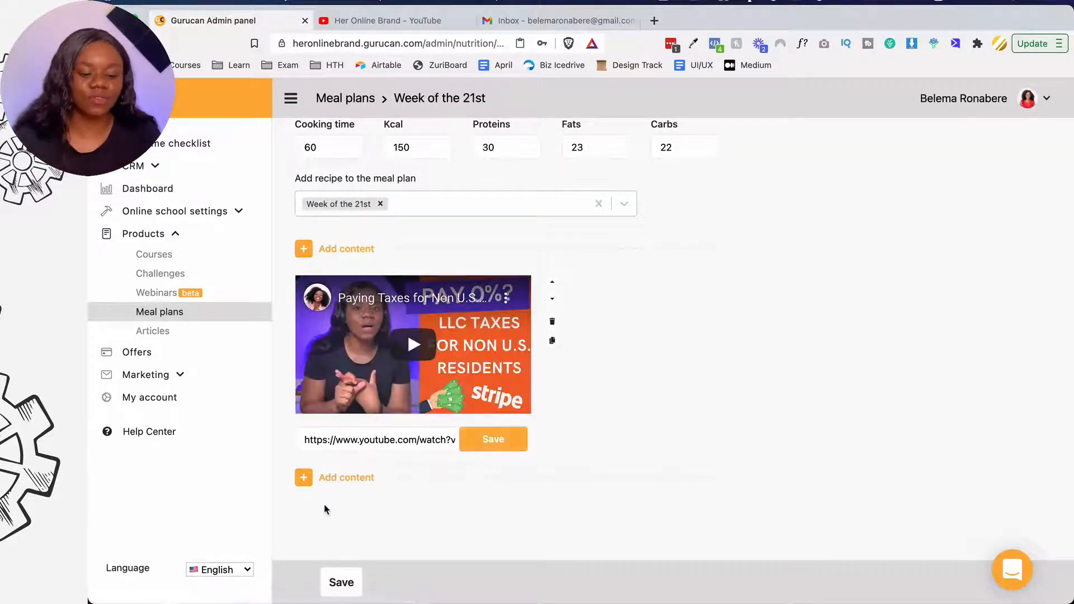
{"action": "left_click", "coordinate": [341, 581]}
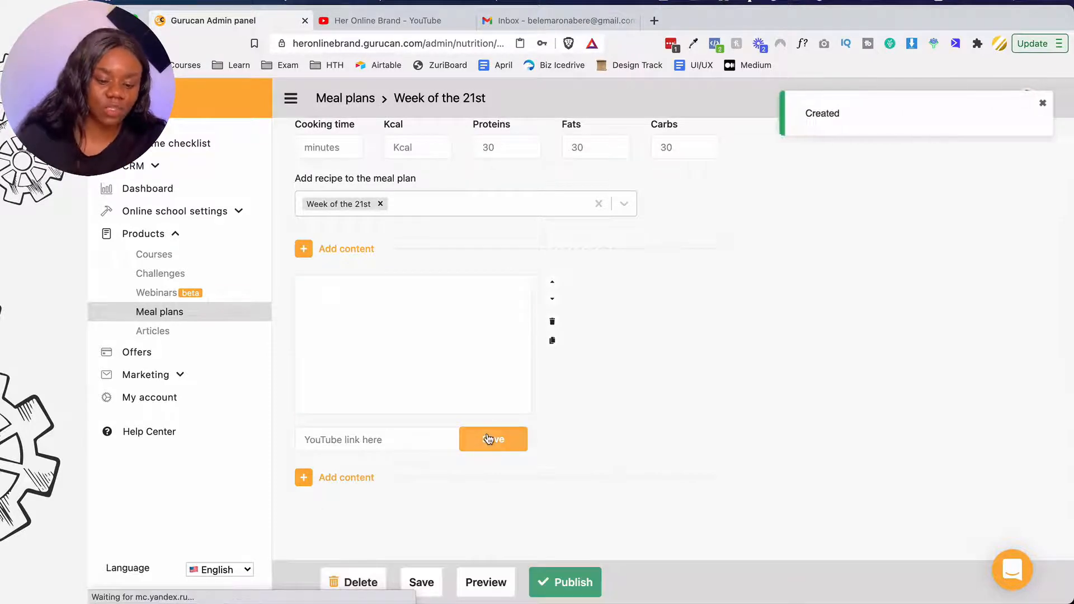
{"action": "left_click", "coordinate": [486, 588]}
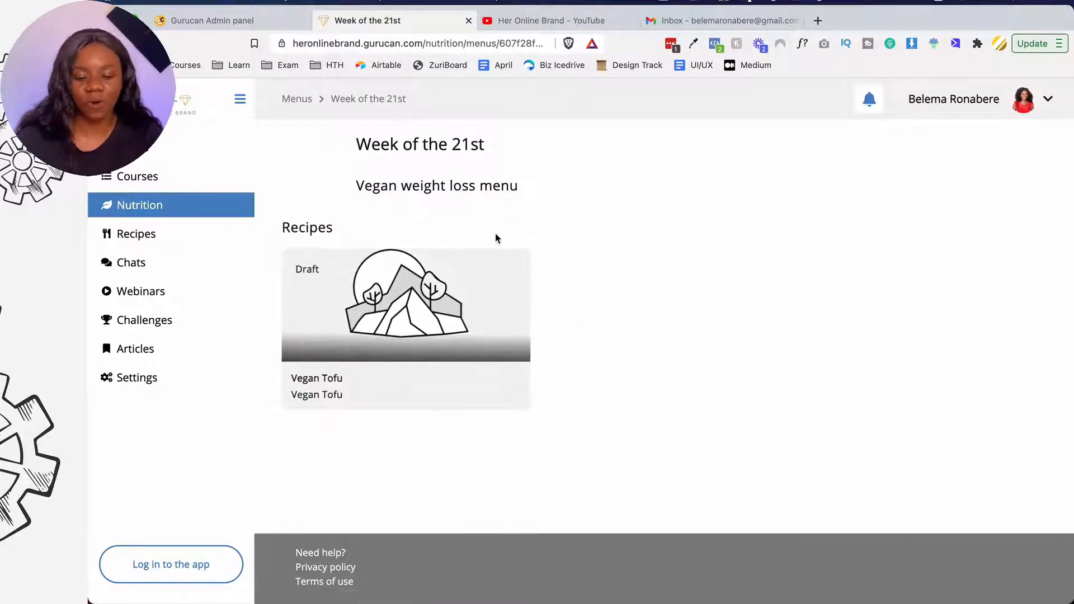
- Publish the Week of the 21st meal plan from its gear menu on the Meal plans list
{"action": "left_click", "coordinate": [219, 22]}
{"action": "scroll", "coordinate": [475, 395], "scroll_direction": "up", "scroll_amount": 6}
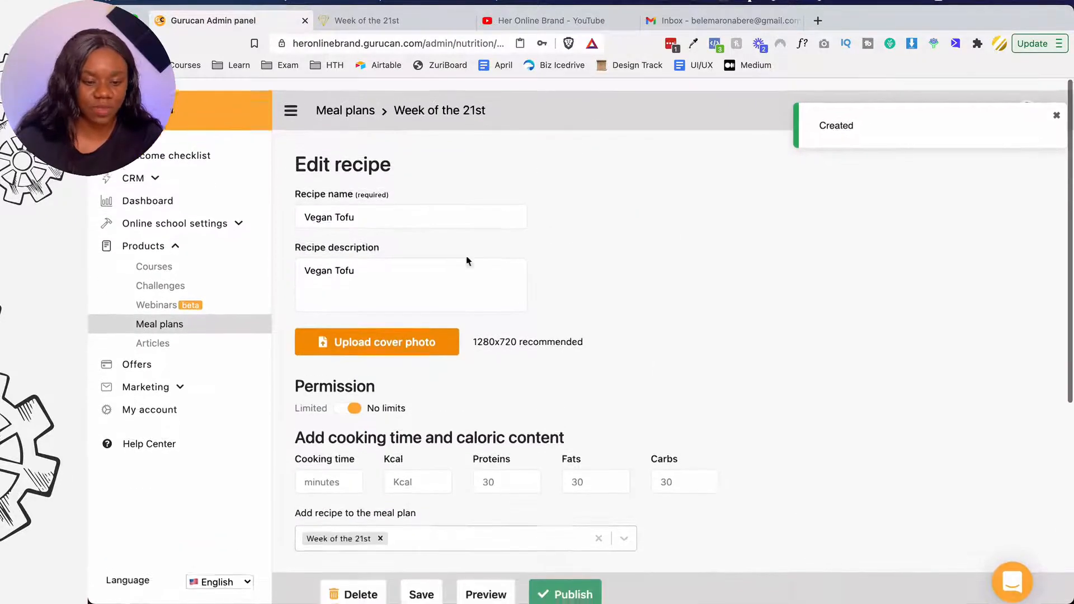
{"action": "left_click", "coordinate": [368, 101]}
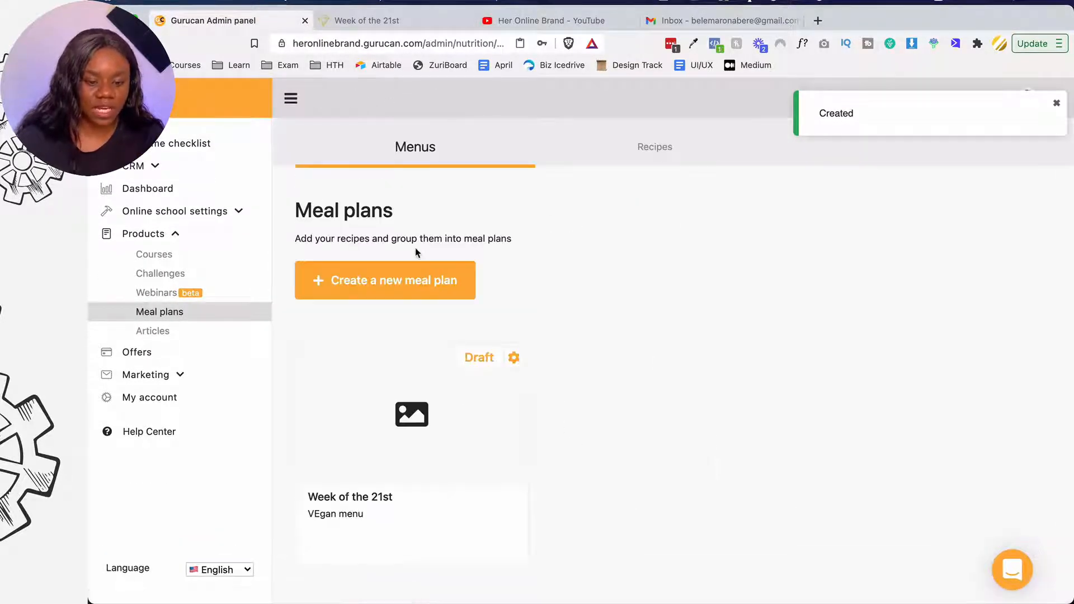
{"action": "left_click", "coordinate": [511, 356]}
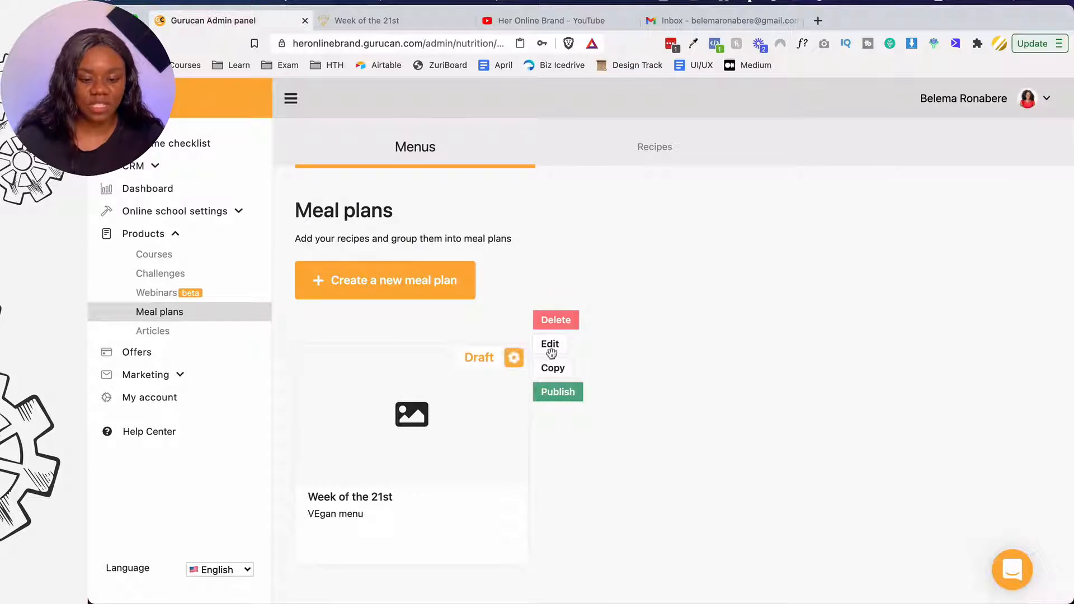
{"action": "left_click", "coordinate": [551, 393]}
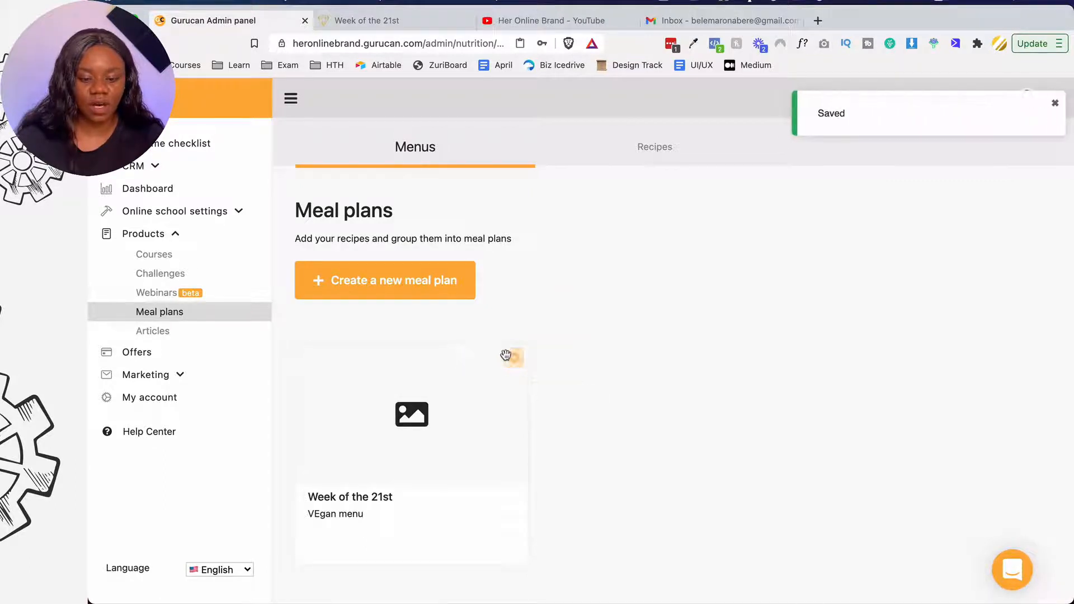
- Reopen Week of the 21st for editing and follow its 'Here' link to the offers page
{"action": "left_click", "coordinate": [515, 359]}
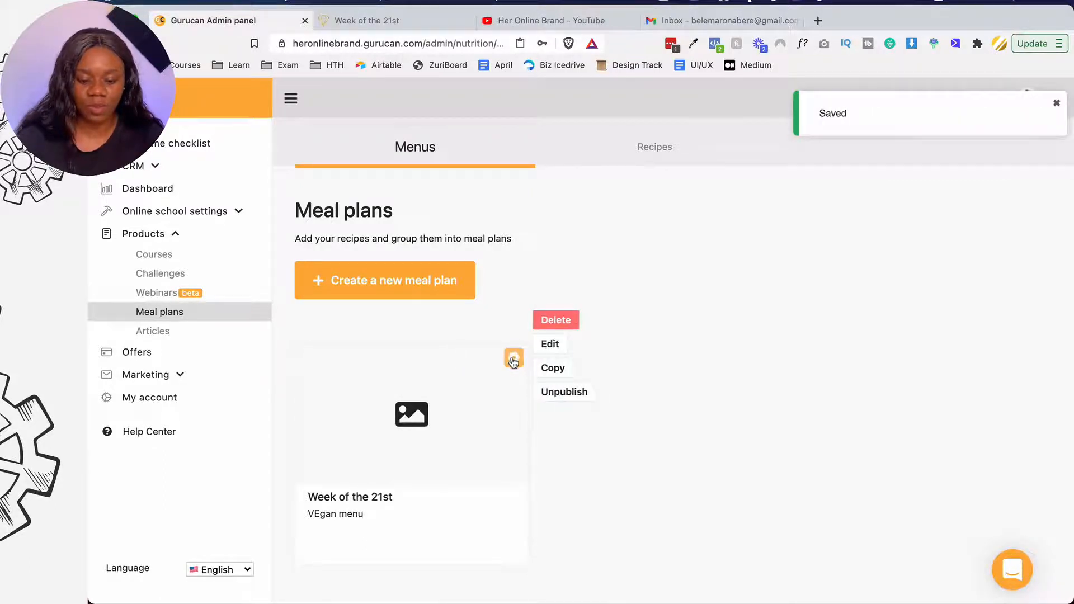
{"action": "left_click", "coordinate": [514, 358]}
{"action": "left_click", "coordinate": [513, 361]}
{"action": "left_click", "coordinate": [550, 344]}
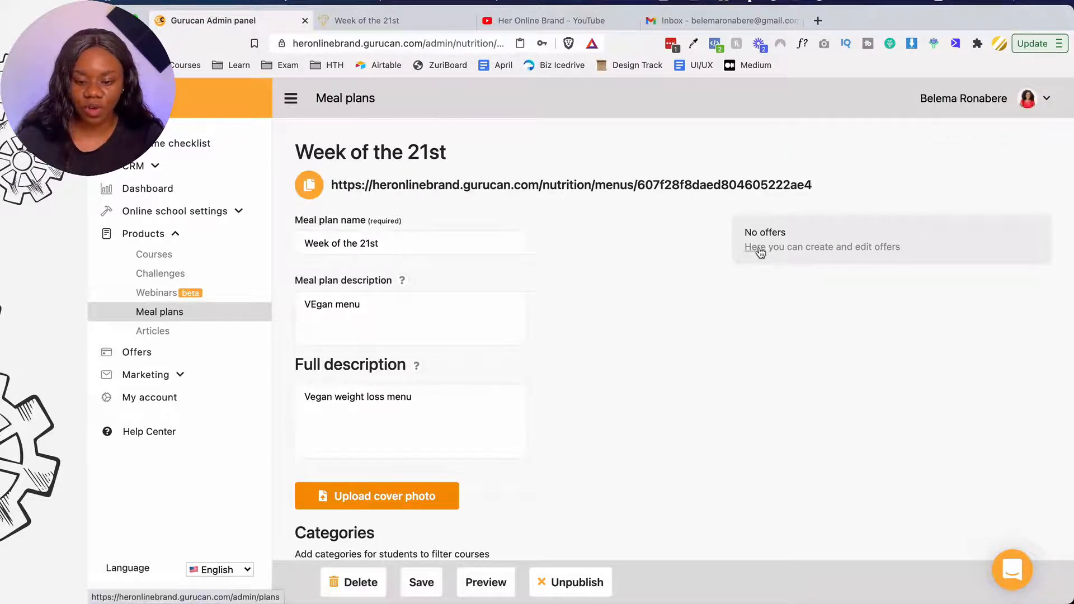
{"action": "left_click", "coordinate": [763, 255]}
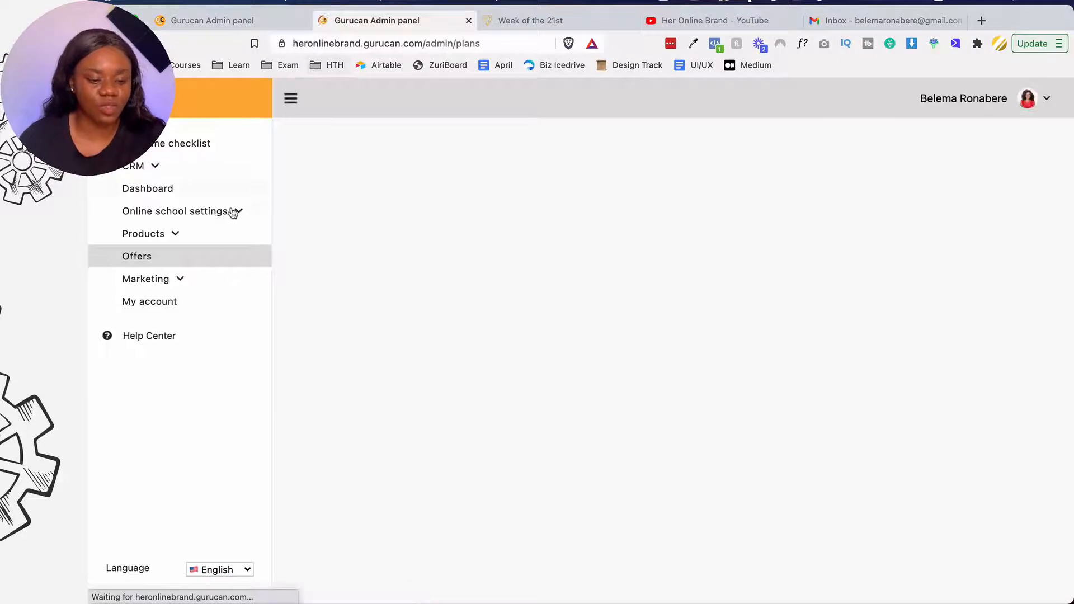
- Start a new offer named 'Vegan Recipe', reusing the name as its short description
{"action": "left_click", "coordinate": [403, 205]}
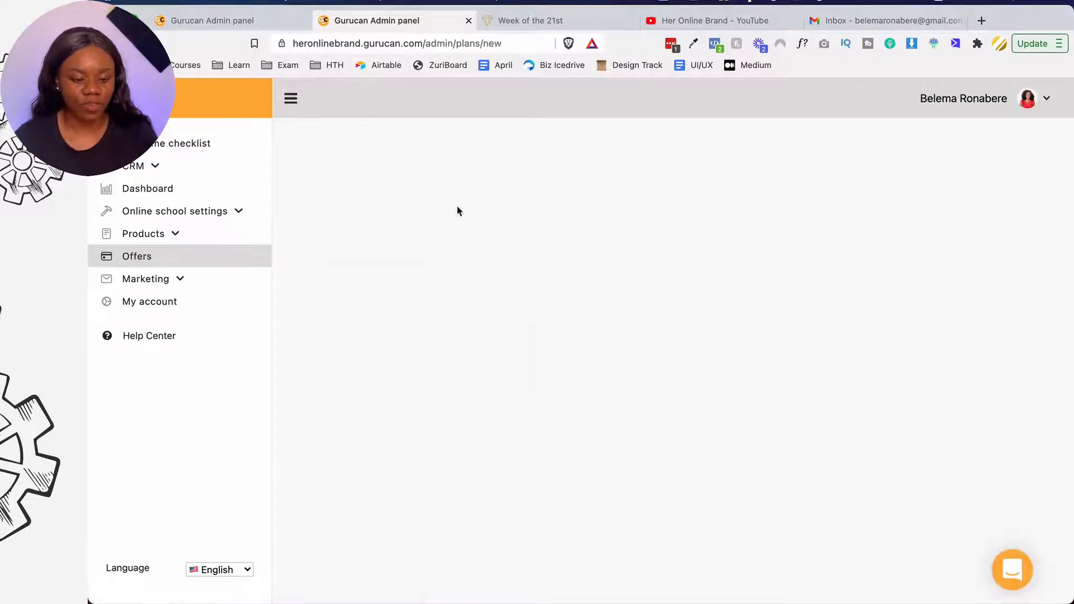
{"action": "type", "text": "Vegan"}
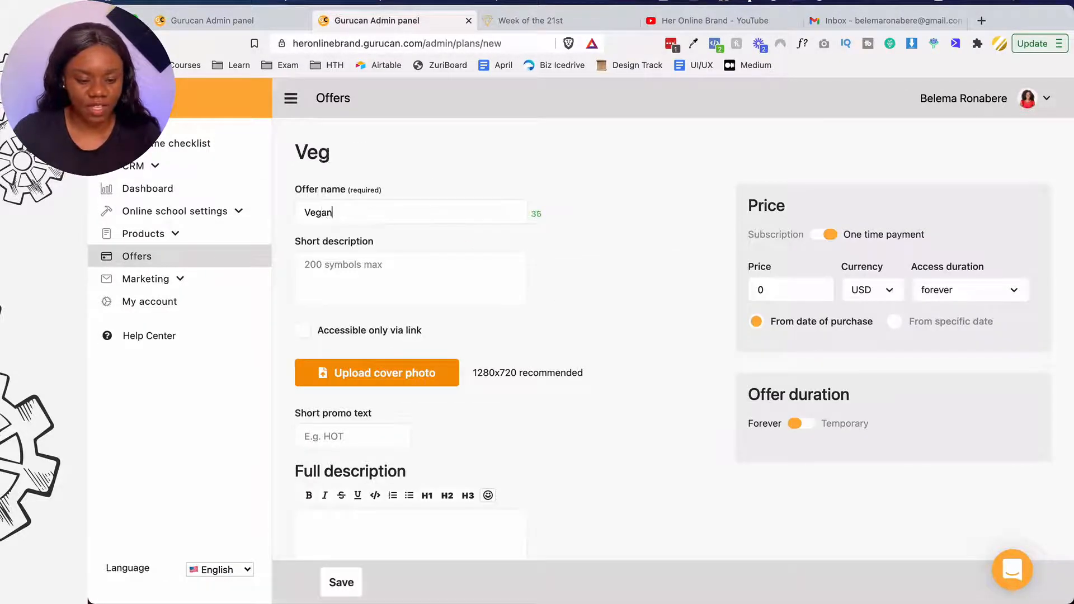
{"action": "type", "text": " Recipe"}
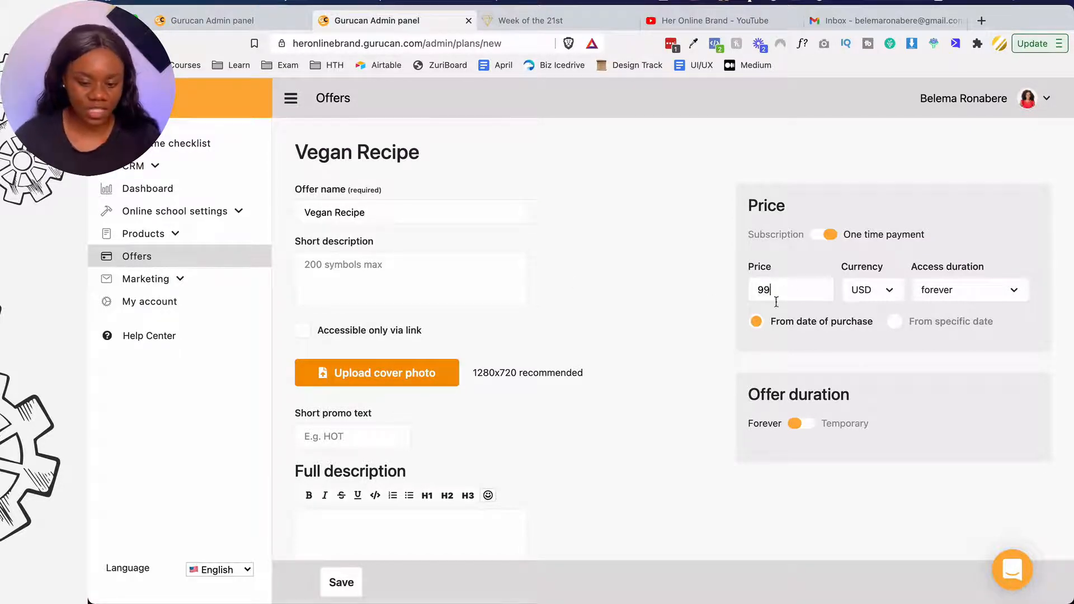
{"action": "scroll", "coordinate": [551, 386], "scroll_direction": "down", "scroll_amount": 2}
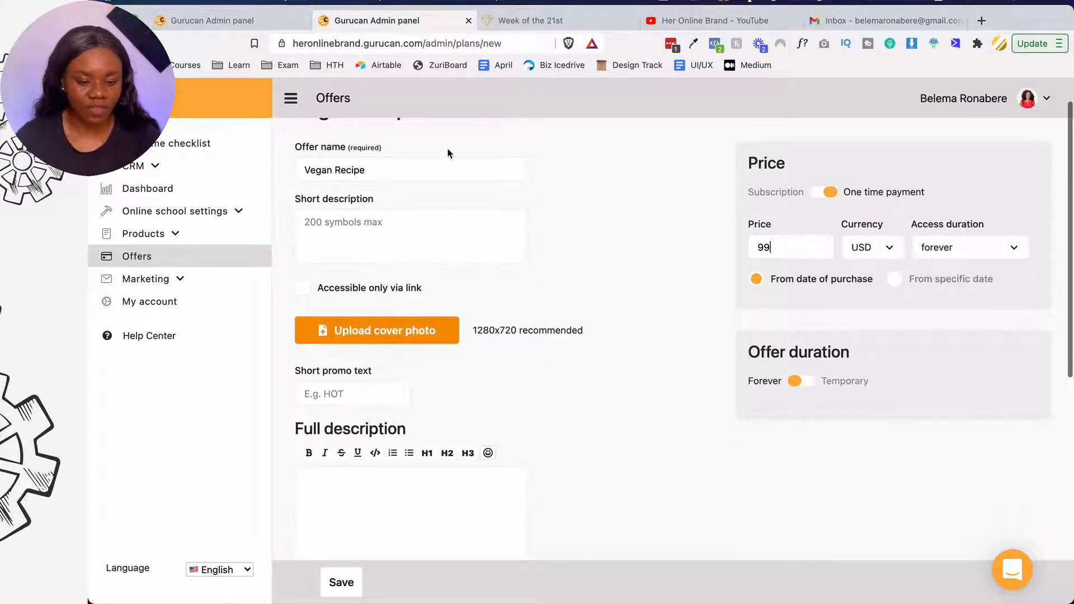
{"action": "triple_click", "coordinate": [442, 162]}
{"action": "key", "text": "ctrl+c"}
{"action": "left_click", "coordinate": [415, 213]}
{"action": "key", "text": "ctrl+v"}
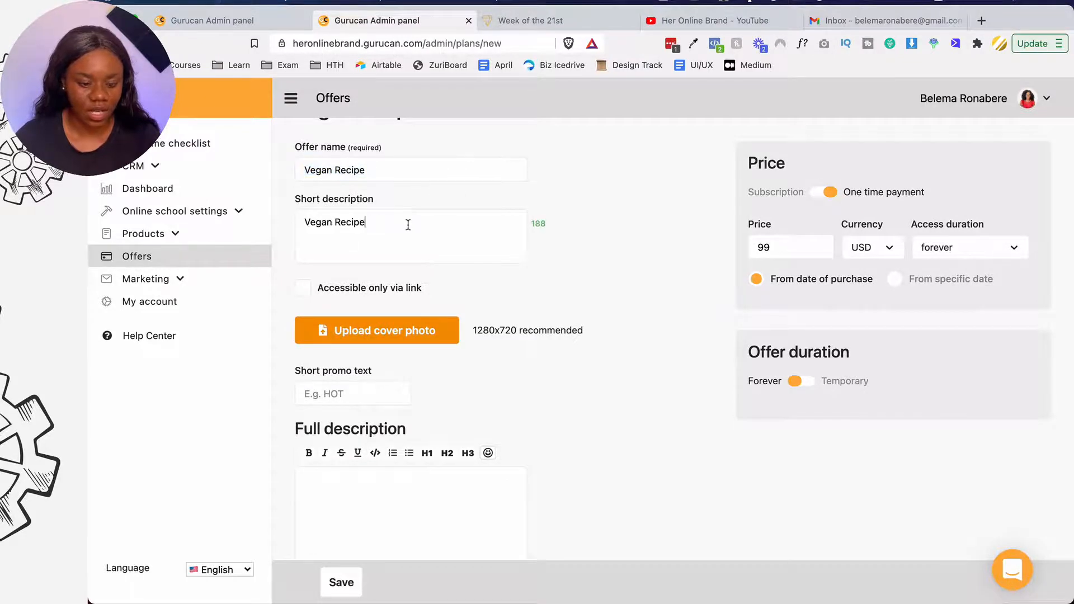
{"action": "scroll", "coordinate": [409, 227], "scroll_direction": "down", "scroll_amount": 10}
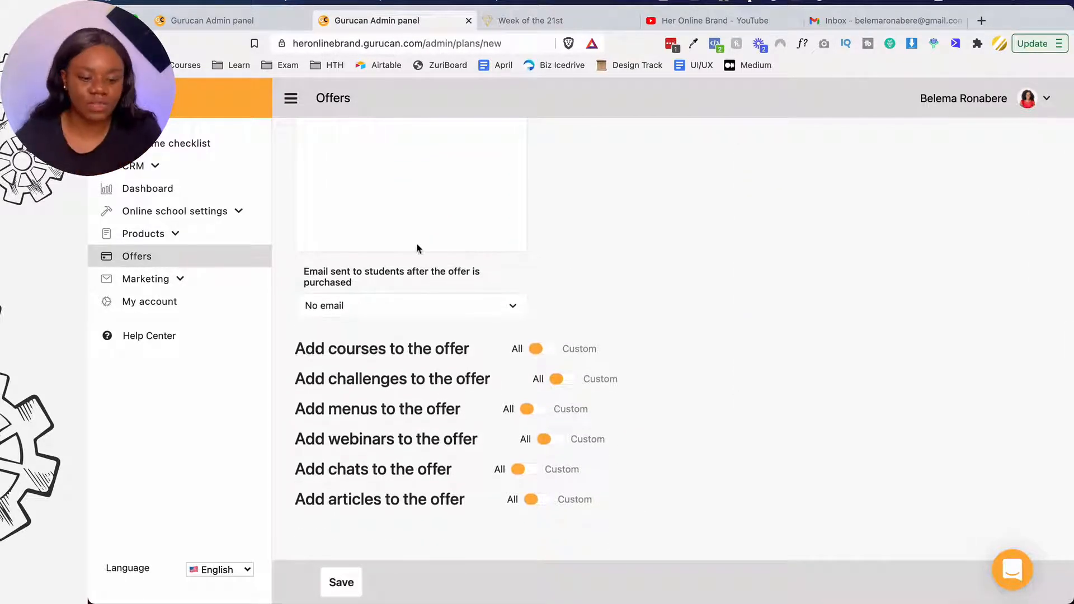
- Limit the offer's meal plans to Week of the 21st and save the $99 offer
{"action": "left_click", "coordinate": [544, 414]}
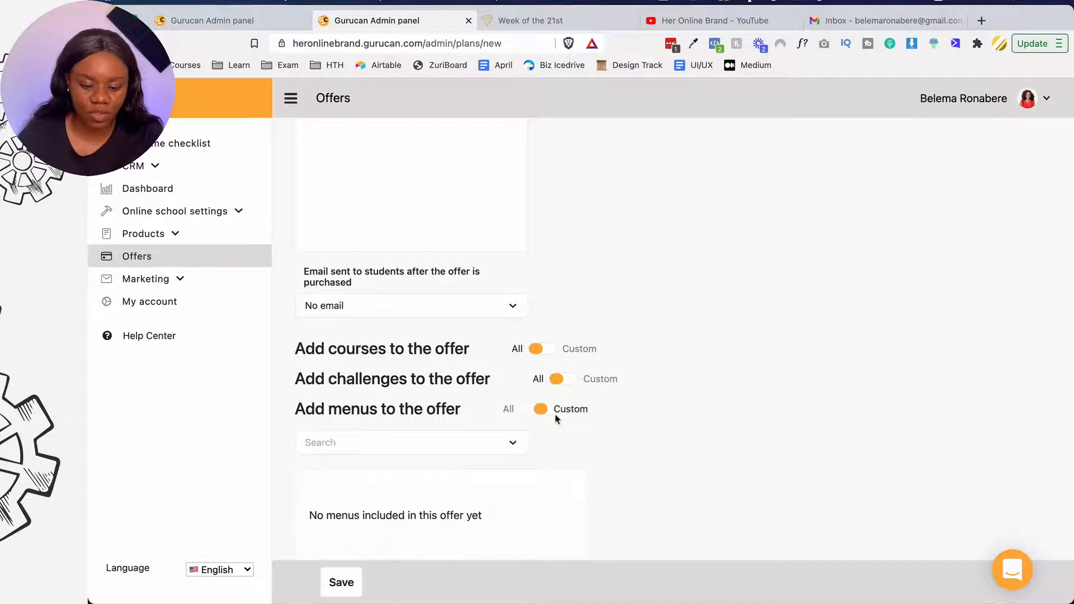
{"action": "left_click", "coordinate": [425, 442]}
{"action": "scroll", "coordinate": [425, 426], "scroll_direction": "down", "scroll_amount": 2}
{"action": "left_click", "coordinate": [426, 394]}
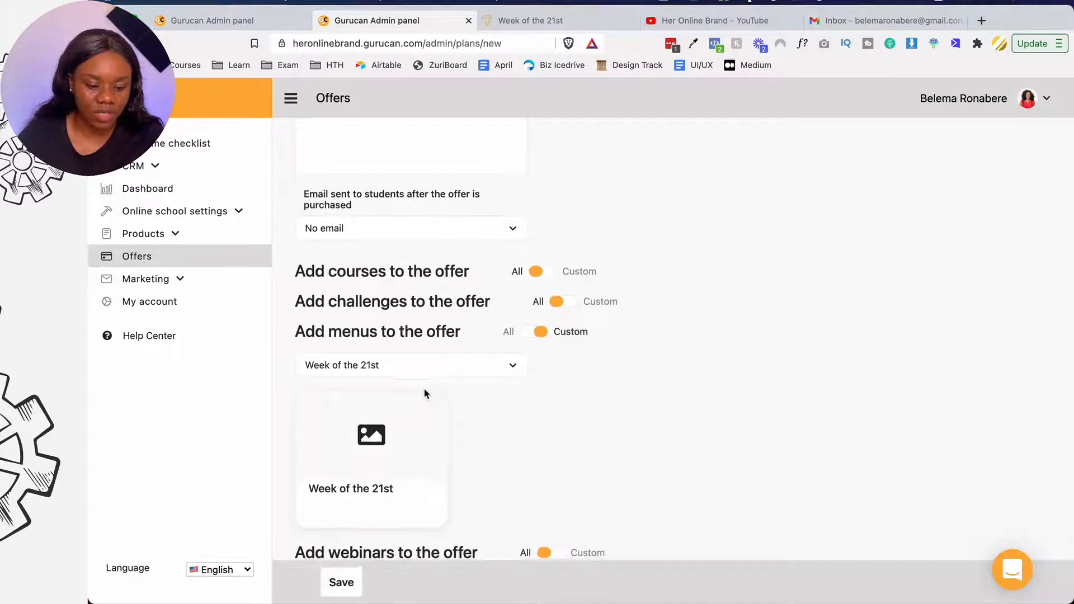
{"action": "scroll", "coordinate": [427, 391], "scroll_direction": "down", "scroll_amount": 2}
{"action": "left_click", "coordinate": [341, 583]}
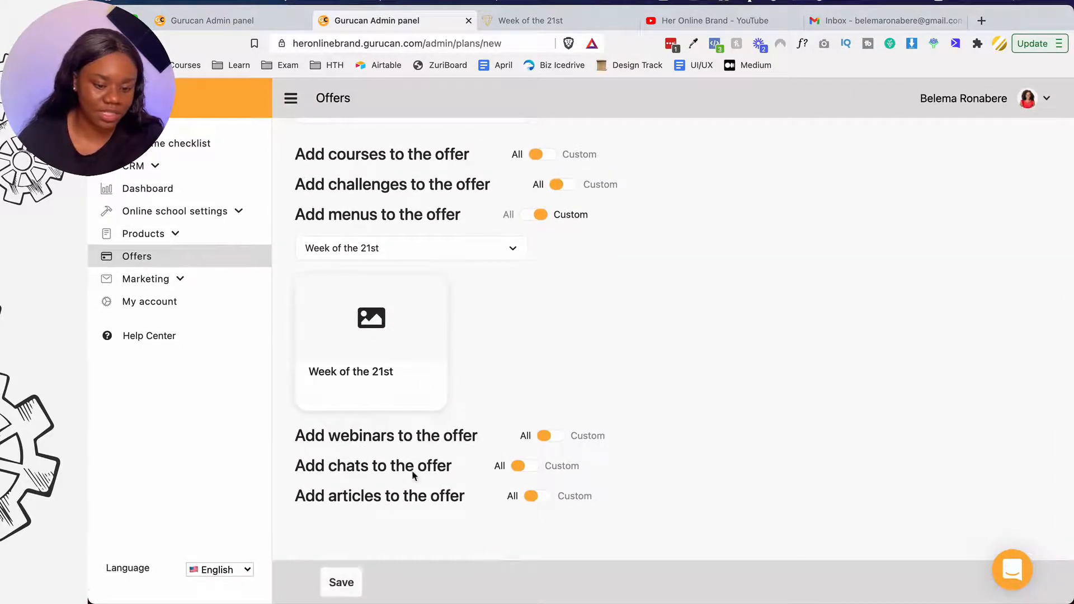
- Go to the Articles page through the product types list in the sidebar
{"action": "scroll", "coordinate": [716, 286], "scroll_direction": "down", "scroll_amount": 10}
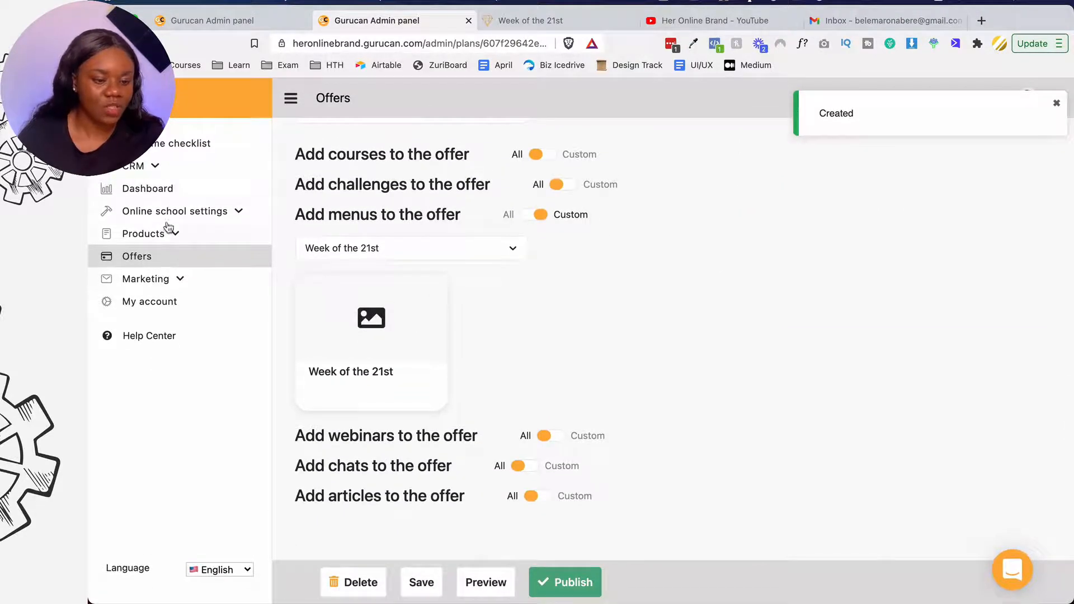
{"action": "left_click", "coordinate": [154, 233]}
{"action": "left_click", "coordinate": [184, 333]}
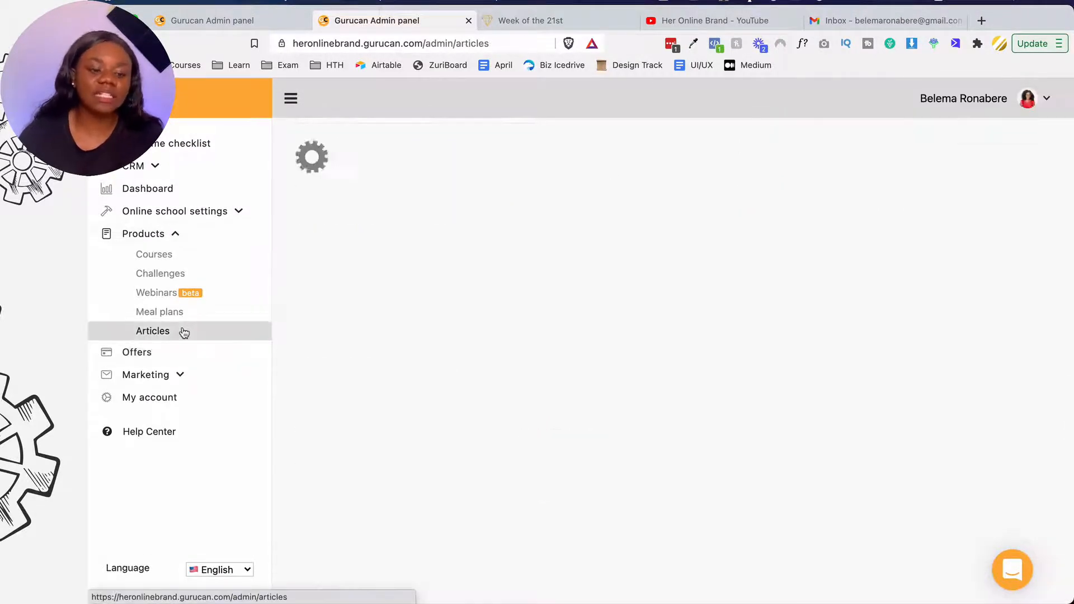
- Publish Vegan Tofu from the Recipes tab's gear menu, then head to Articles
{"action": "left_click", "coordinate": [186, 312]}
{"action": "left_click", "coordinate": [597, 160]}
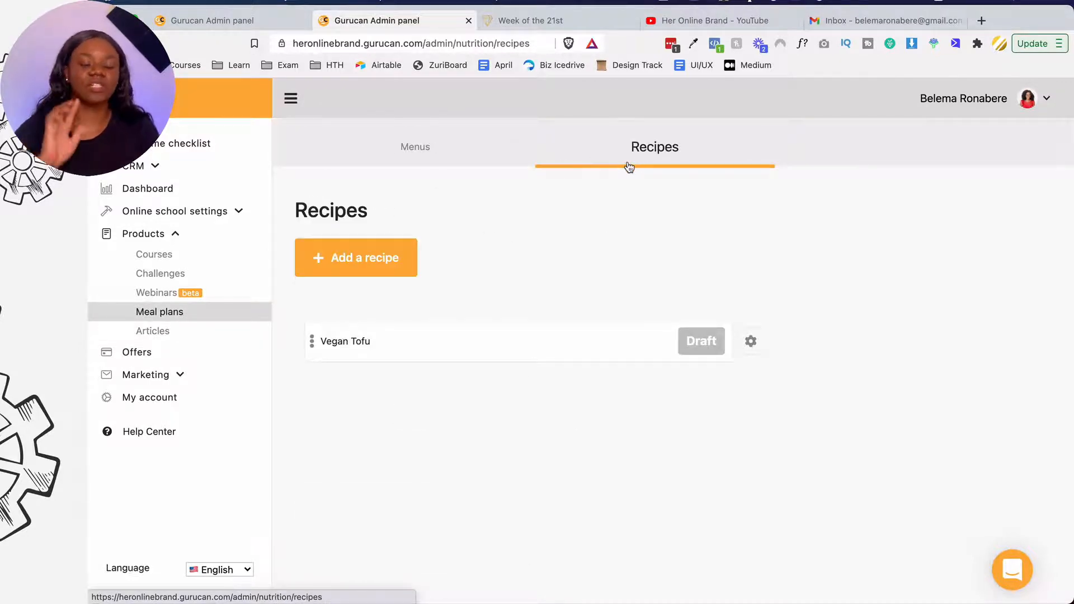
{"action": "left_click", "coordinate": [751, 342]}
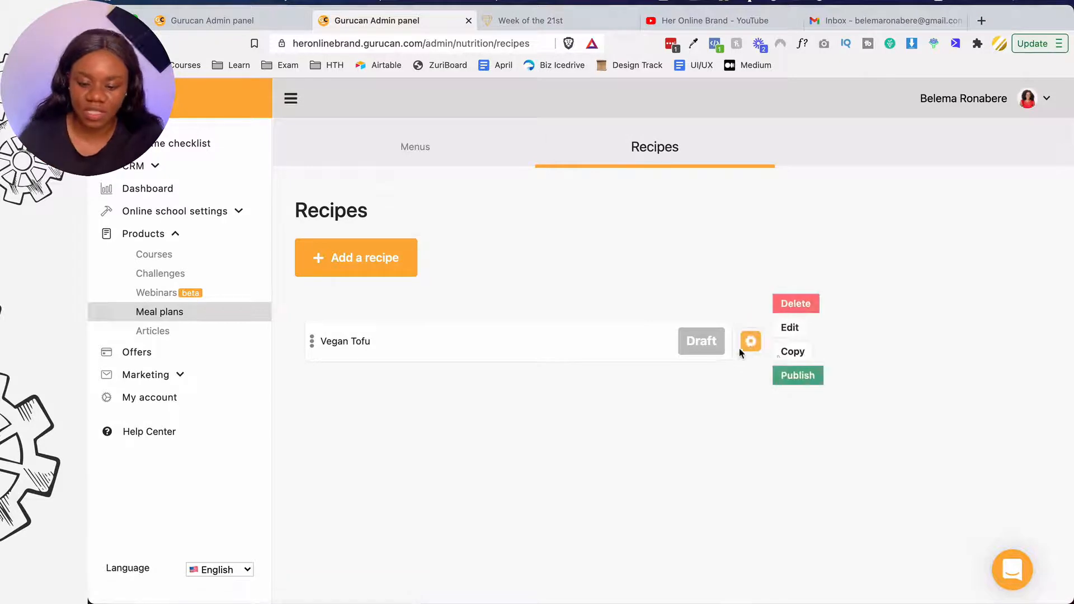
{"action": "left_click", "coordinate": [785, 377]}
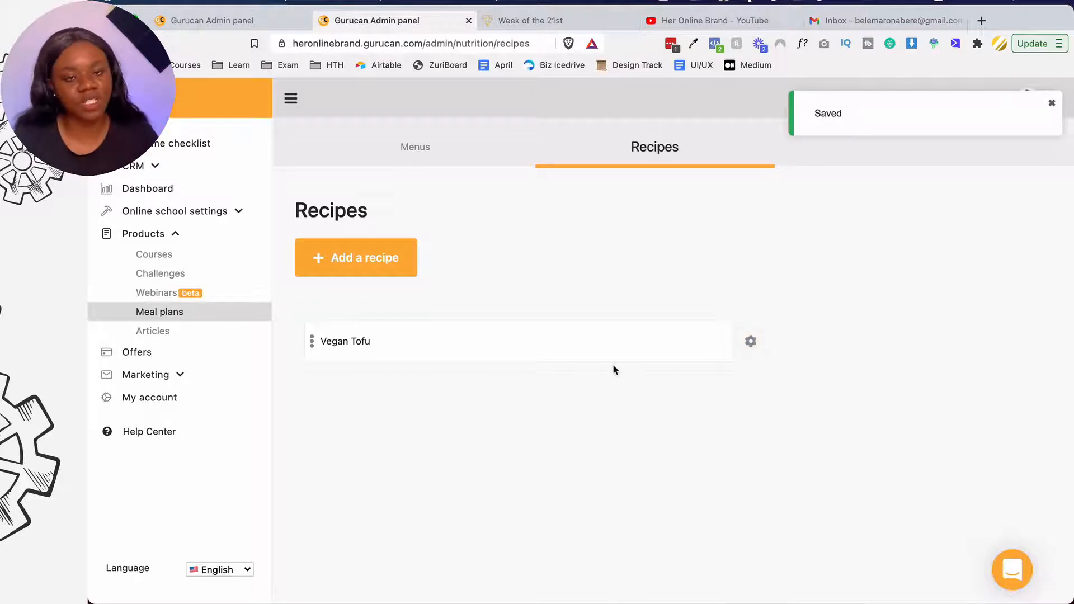
{"action": "left_click", "coordinate": [486, 161]}
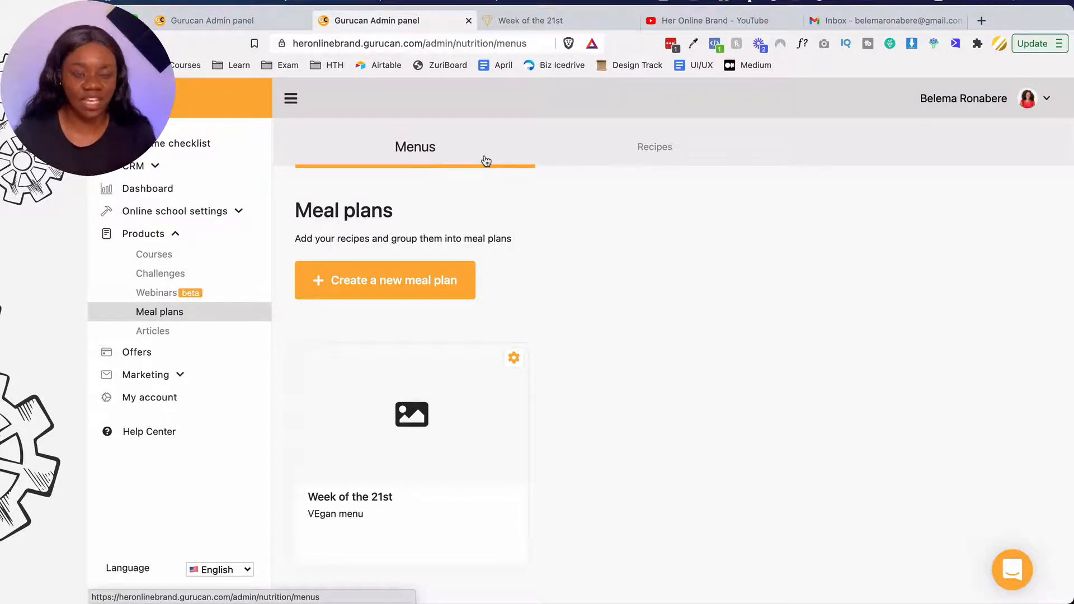
{"action": "left_click", "coordinate": [156, 331]}
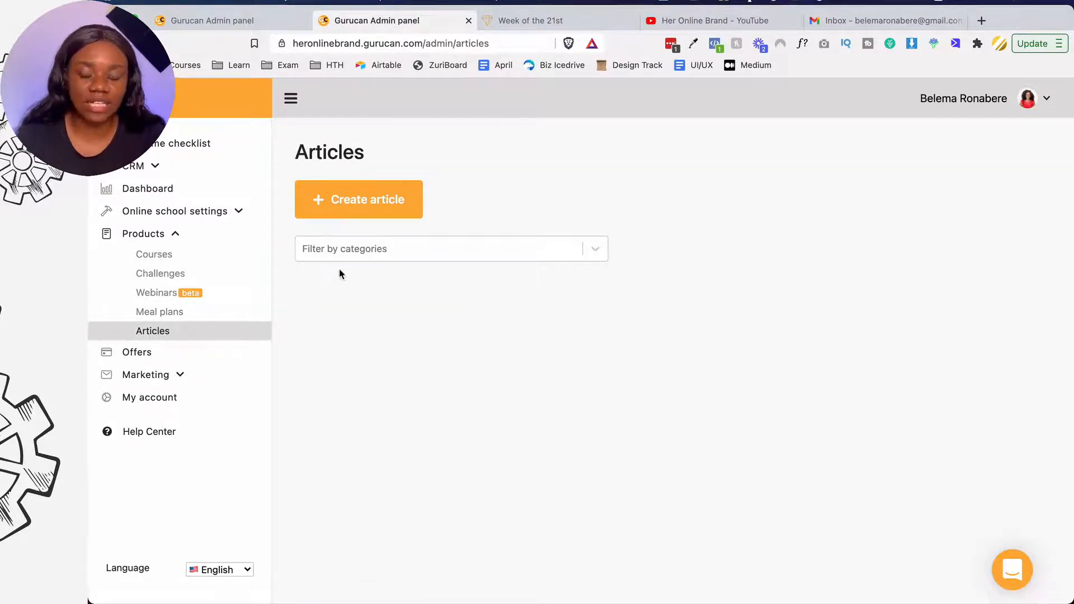
- Create an article named 'How to make money online' with Access left on No limits
{"action": "left_click", "coordinate": [369, 209]}
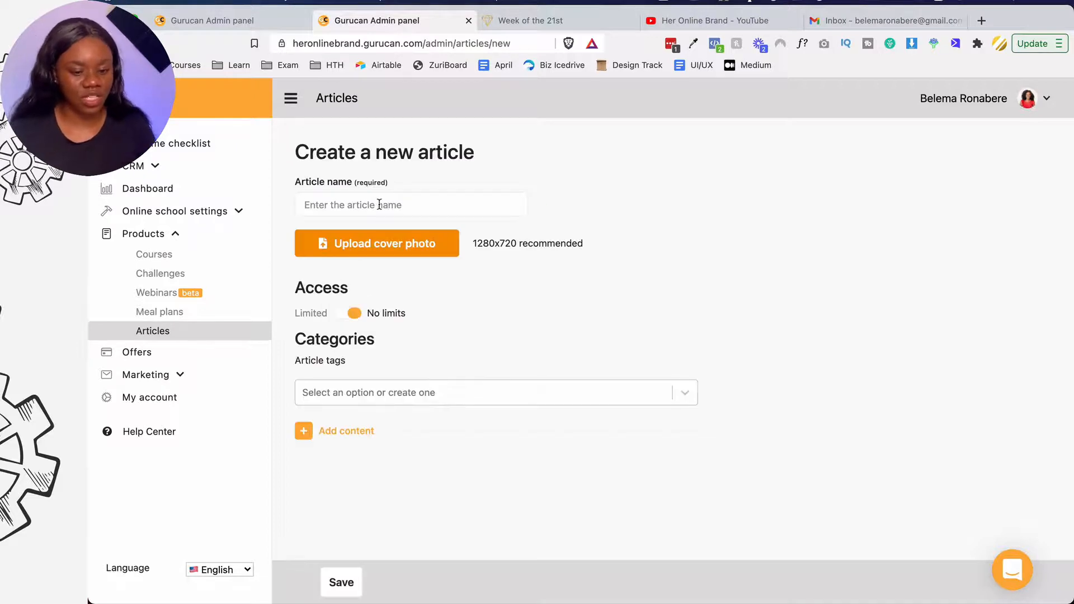
{"action": "type", "text": "How to make money online"}
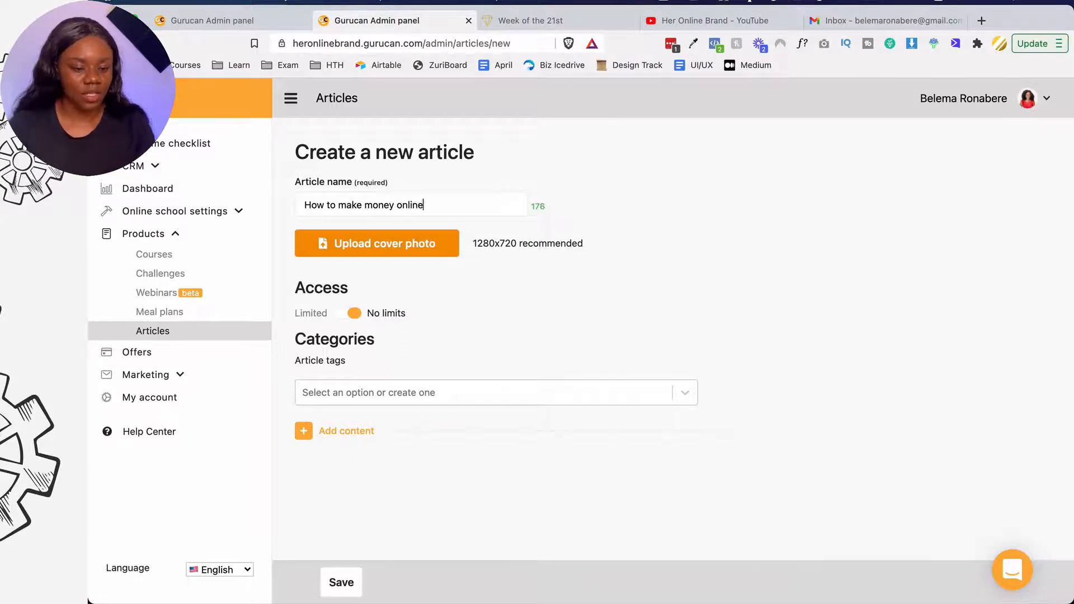
{"action": "key", "text": "super+a"}
{"action": "key", "text": "super+c"}
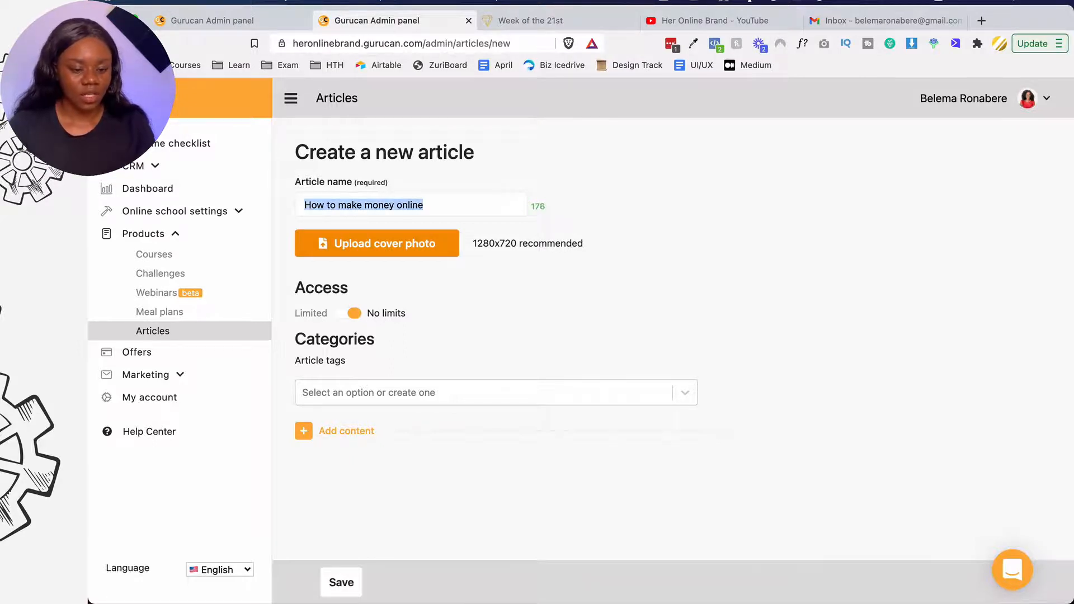
{"action": "left_click", "coordinate": [343, 314]}
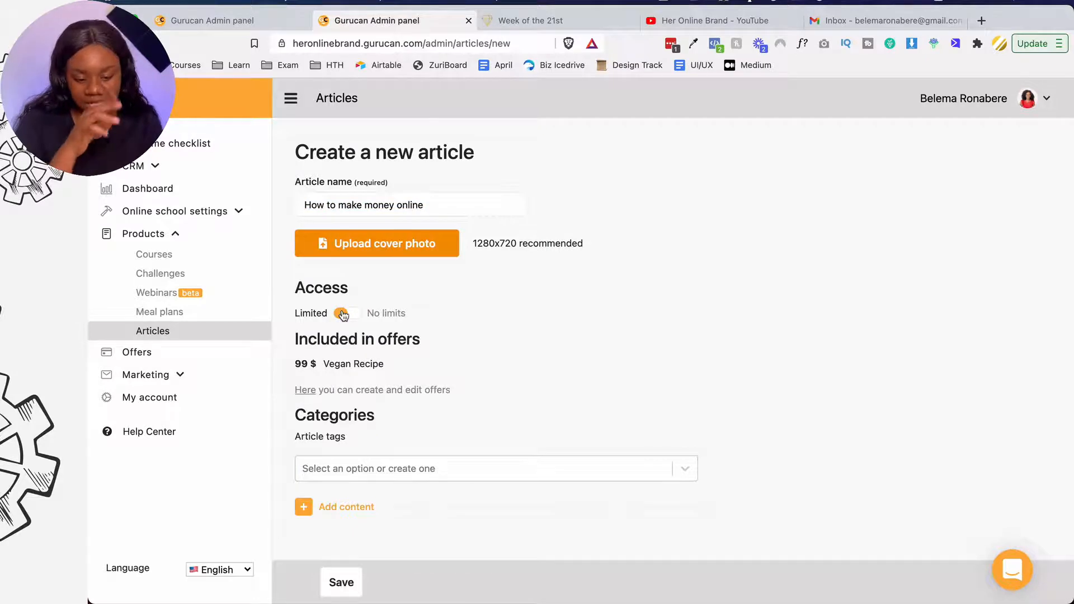
{"action": "left_click", "coordinate": [350, 315]}
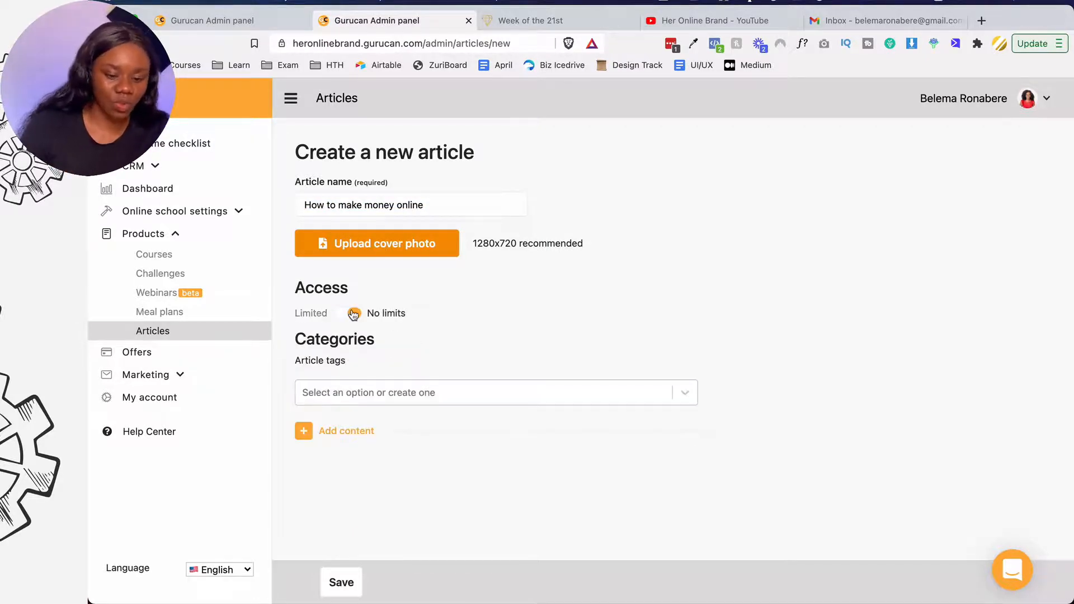
{"action": "left_click", "coordinate": [346, 315]}
{"action": "left_click", "coordinate": [347, 315]}
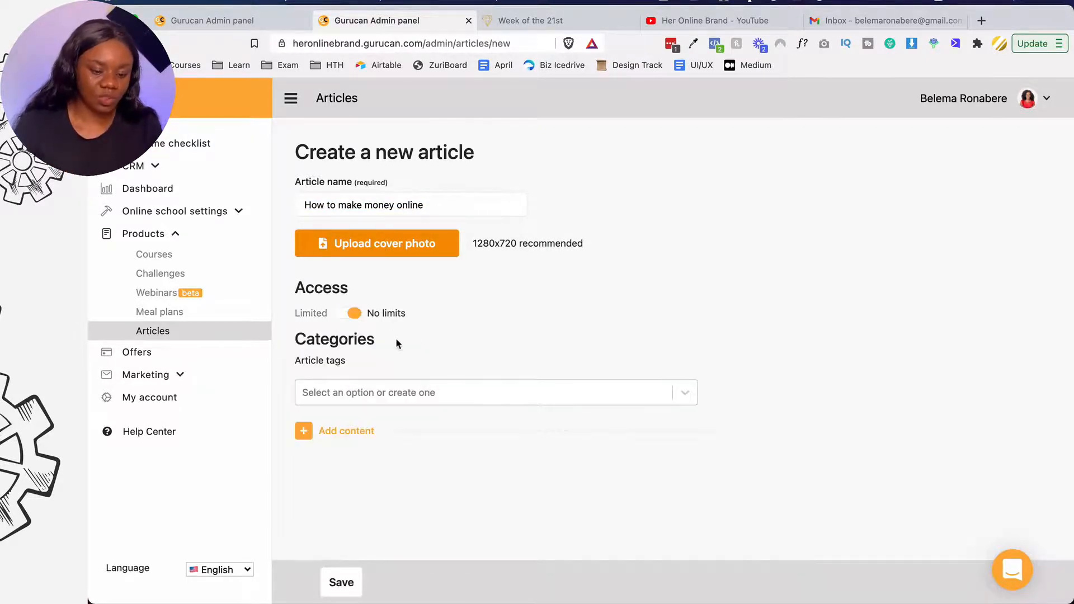
- Add a Rich text block containing the pasted article title and save the article
{"action": "left_click", "coordinate": [303, 431]}
{"action": "scroll", "coordinate": [305, 439], "scroll_direction": "down", "scroll_amount": 1}
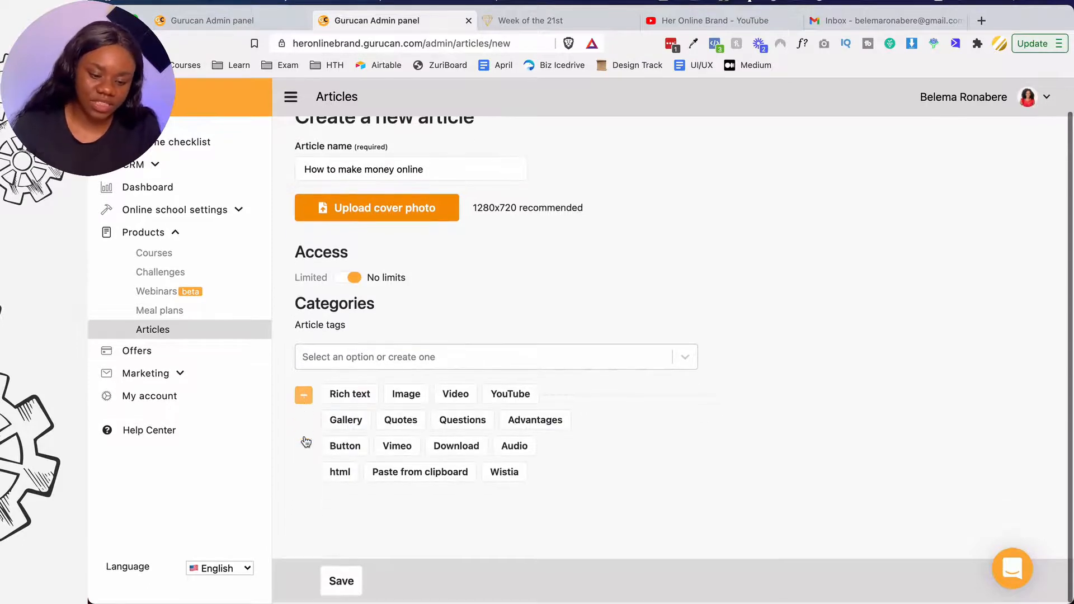
{"action": "left_click", "coordinate": [346, 397]}
{"action": "scroll", "coordinate": [345, 398], "scroll_direction": "down", "scroll_amount": 4}
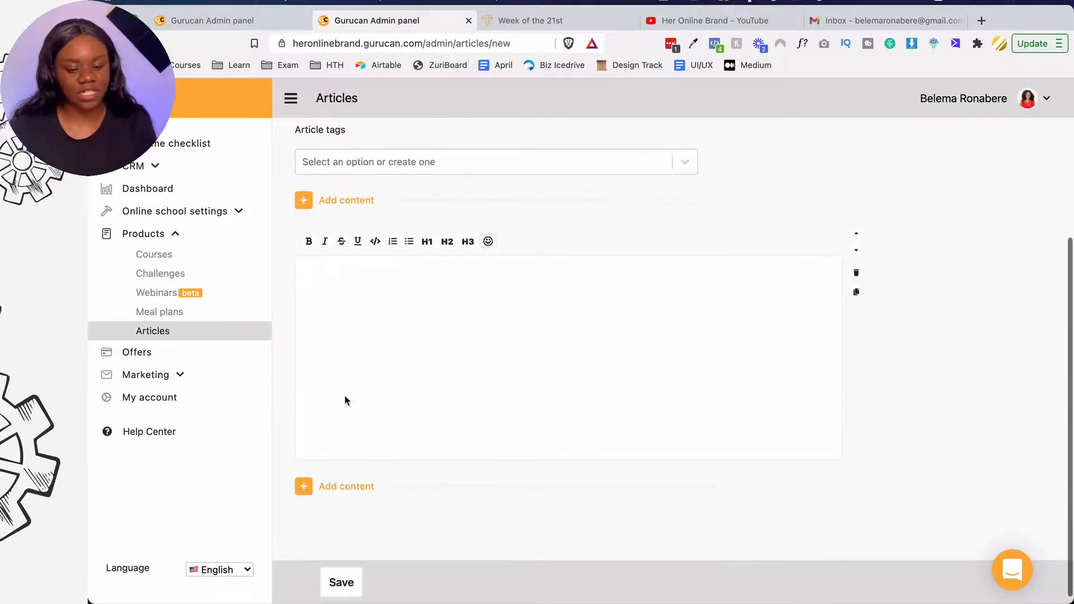
{"action": "left_click", "coordinate": [395, 359]}
{"action": "key", "text": "super+v"}
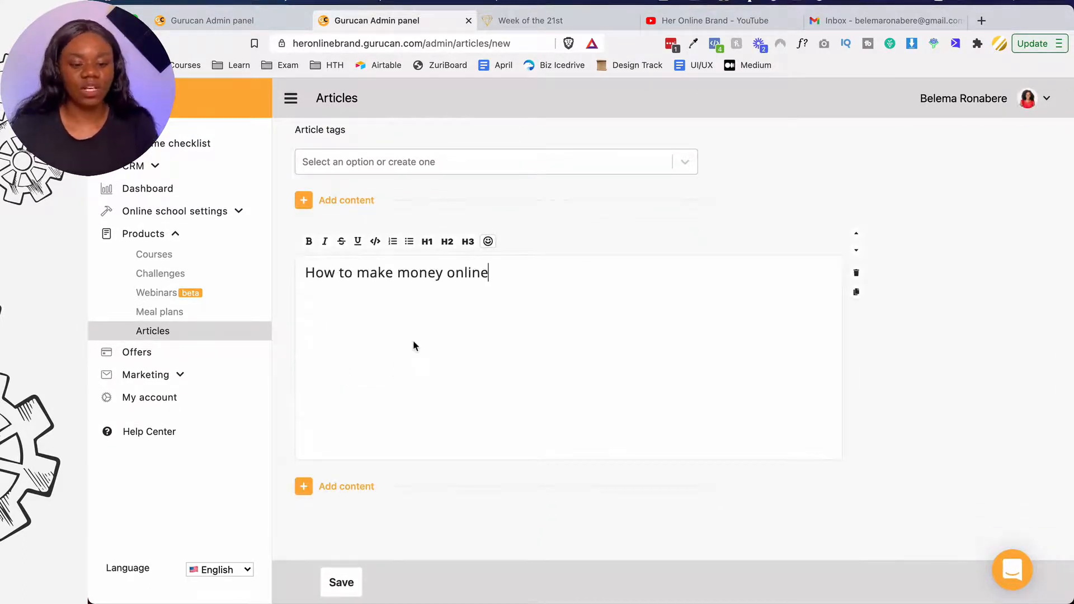
{"action": "scroll", "coordinate": [378, 473], "scroll_direction": "down", "scroll_amount": 1}
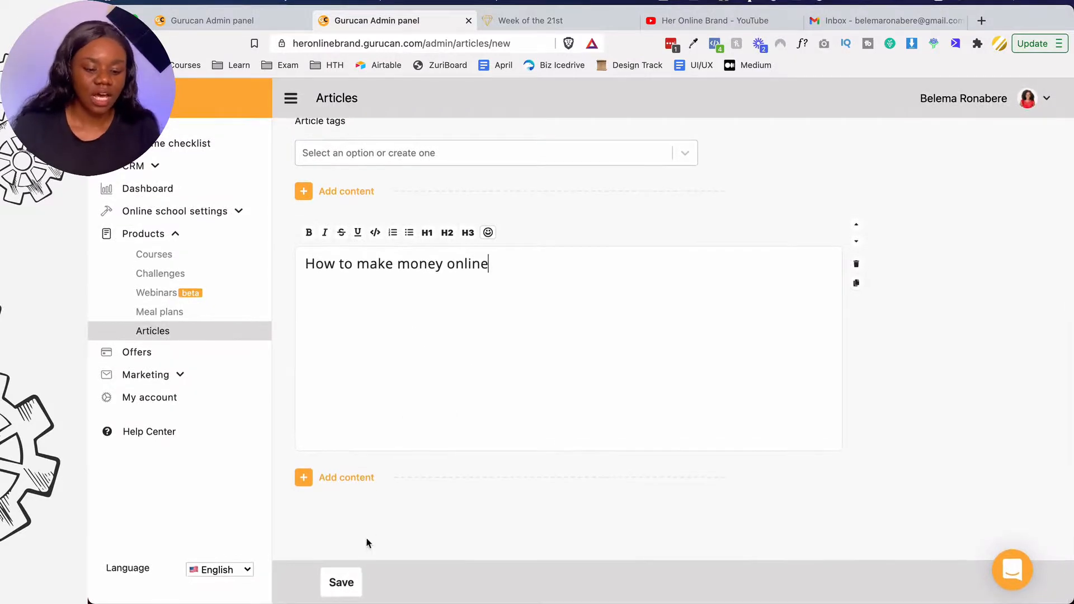
{"action": "left_click", "coordinate": [341, 583]}
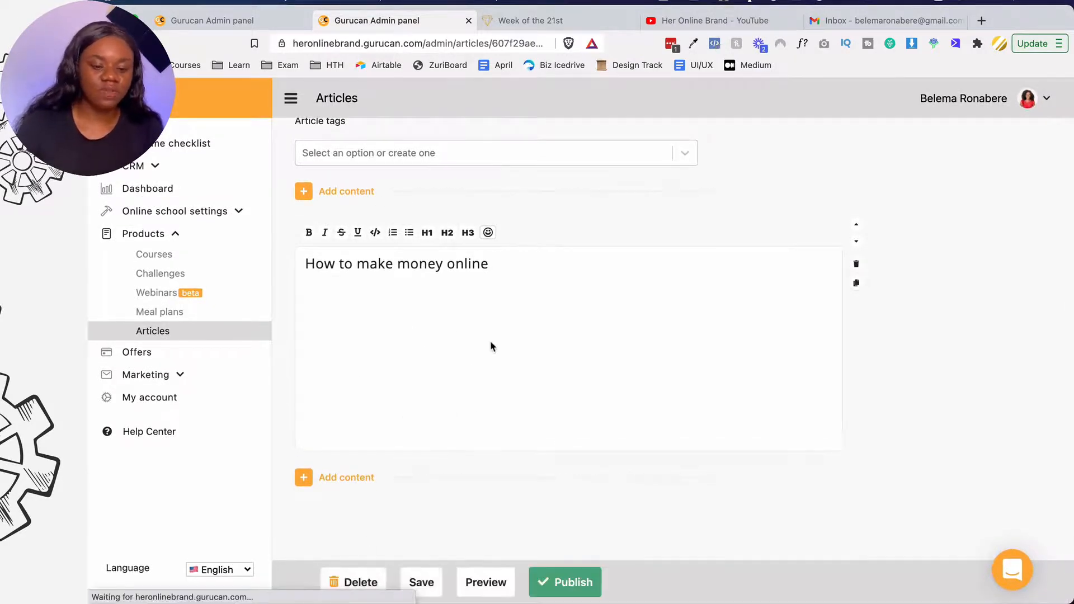